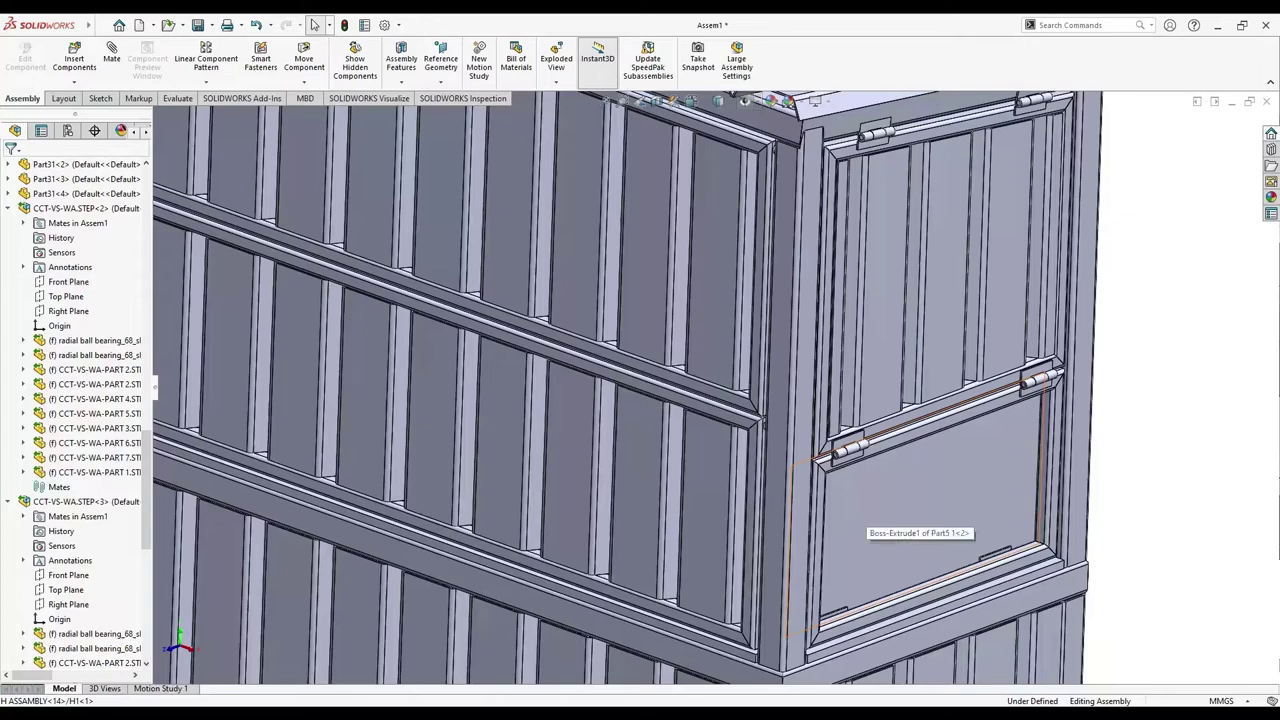
Drag the corrugated side panel Part7 off the cabinet and park it to the right
key(f)
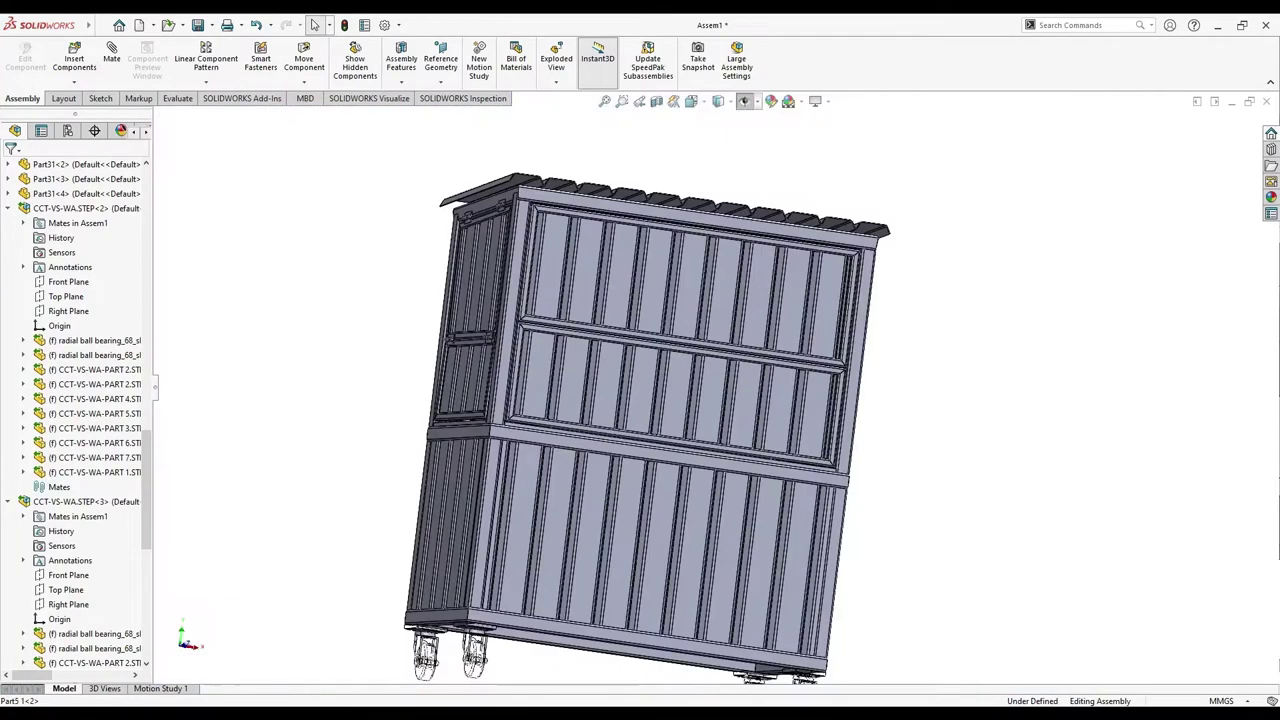
scroll(530, 380, down, 5)
click(500, 345)
key(ctrl+7)
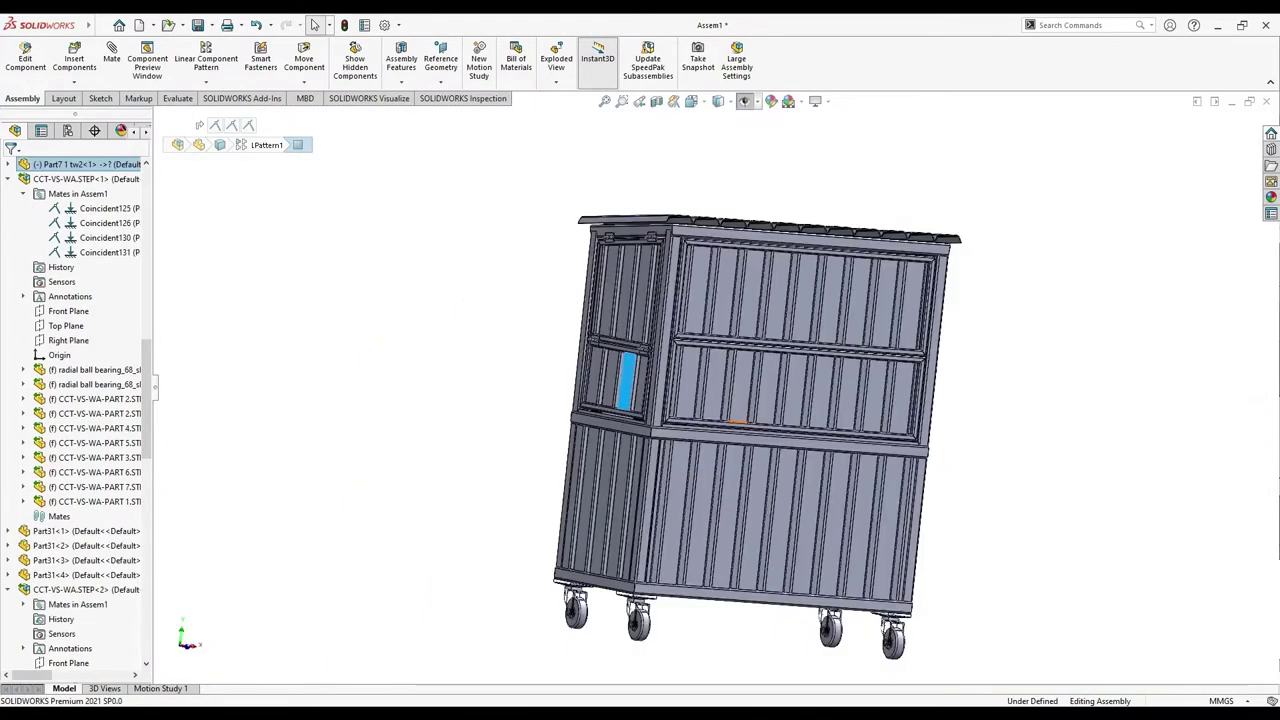
scroll(931, 436, down, 3)
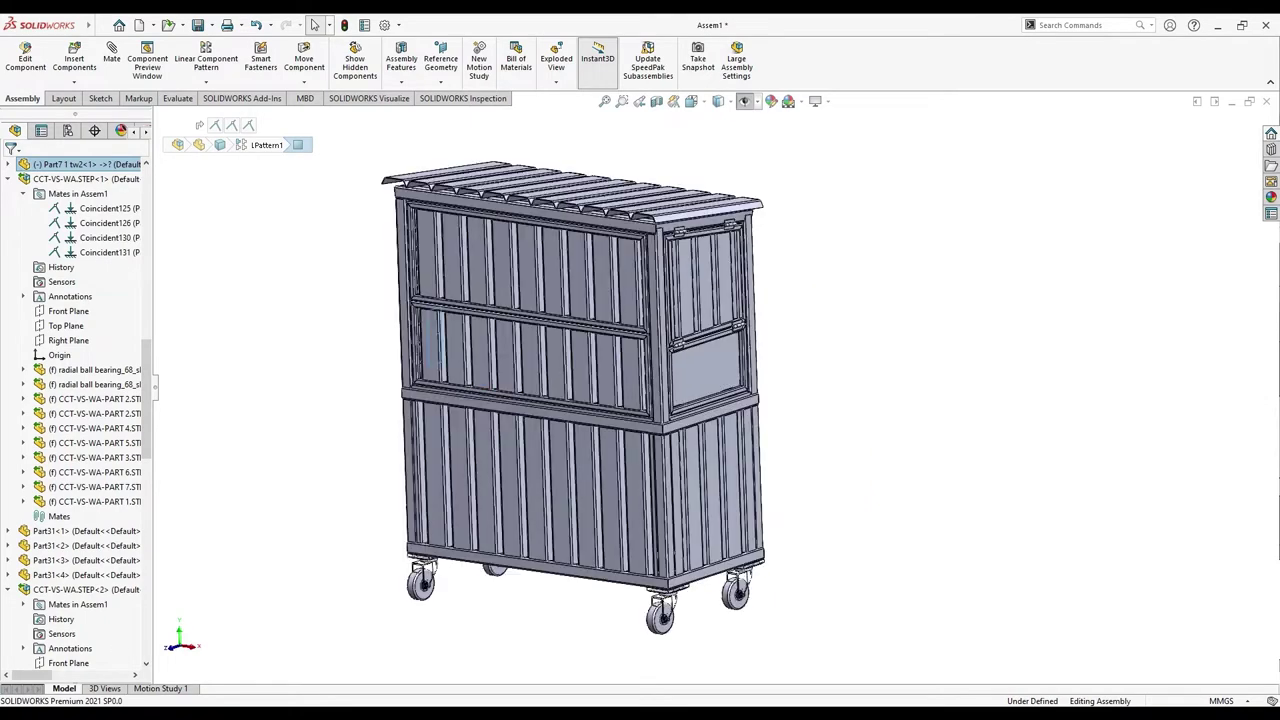
drag(430, 340, 835, 377)
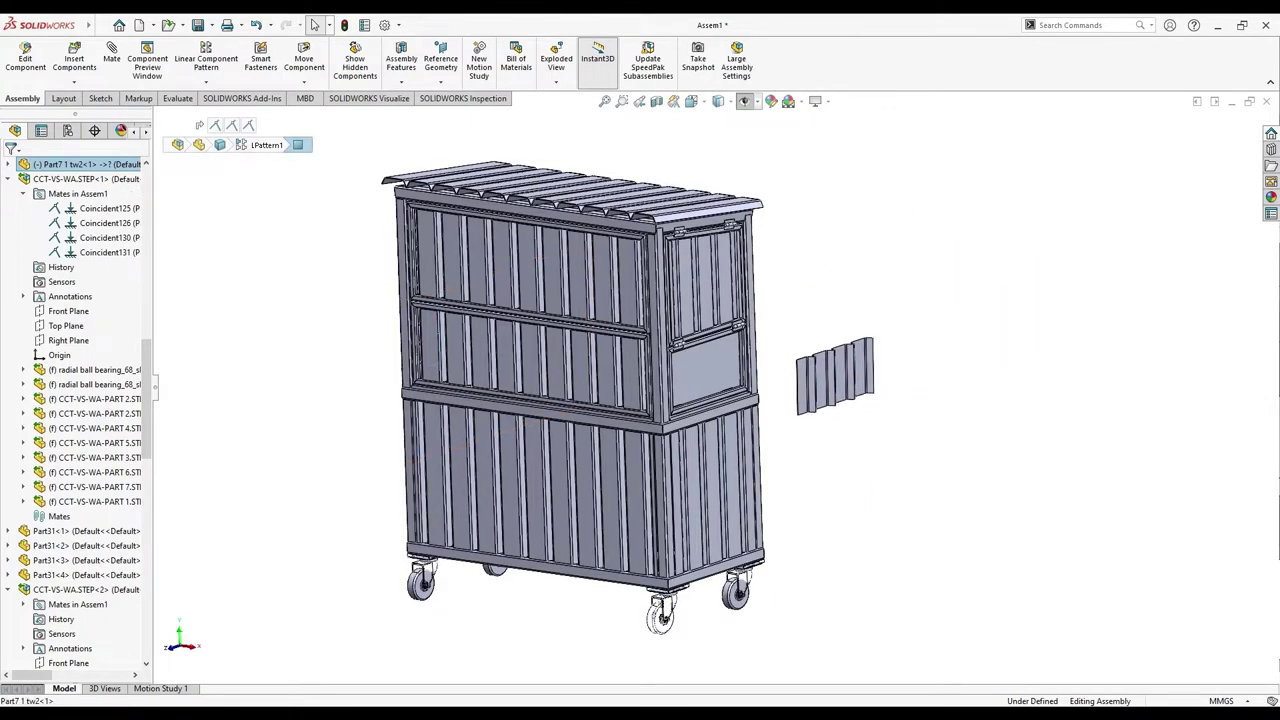
scroll(830, 345, down, 2)
right_drag(835, 375, 895, 370)
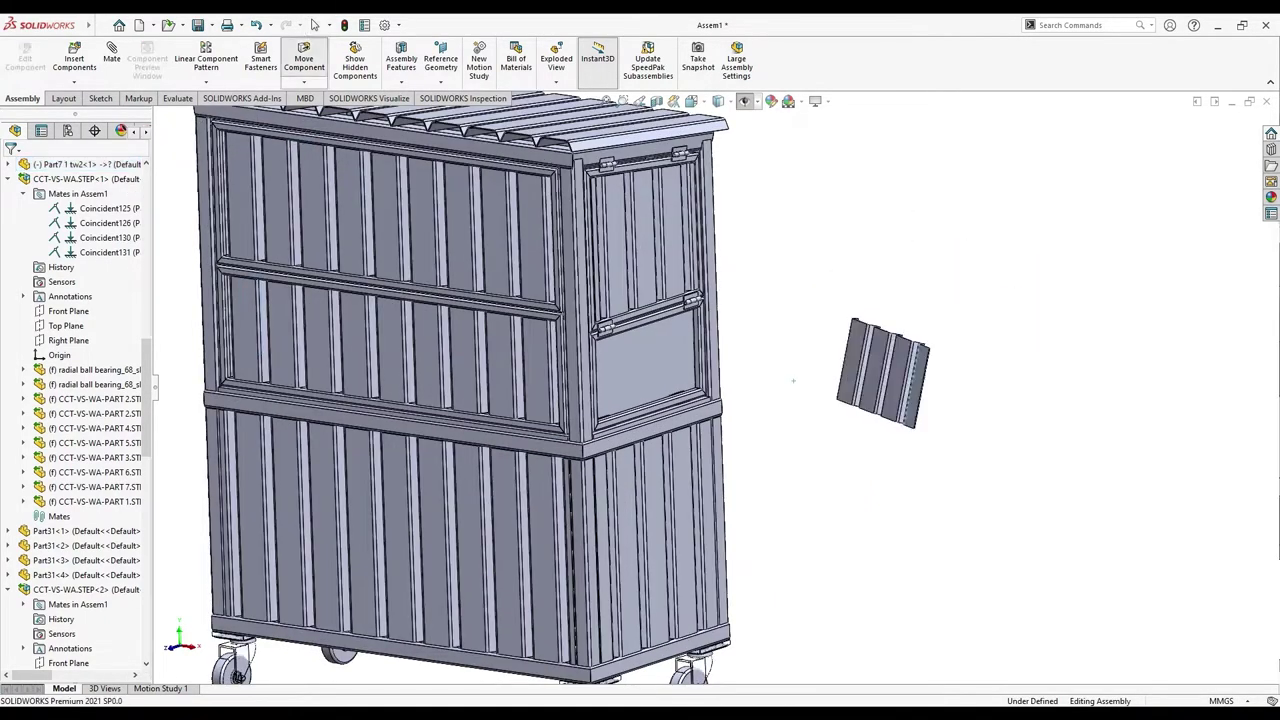
click(855, 360)
scroll(657, 415, down, 5)
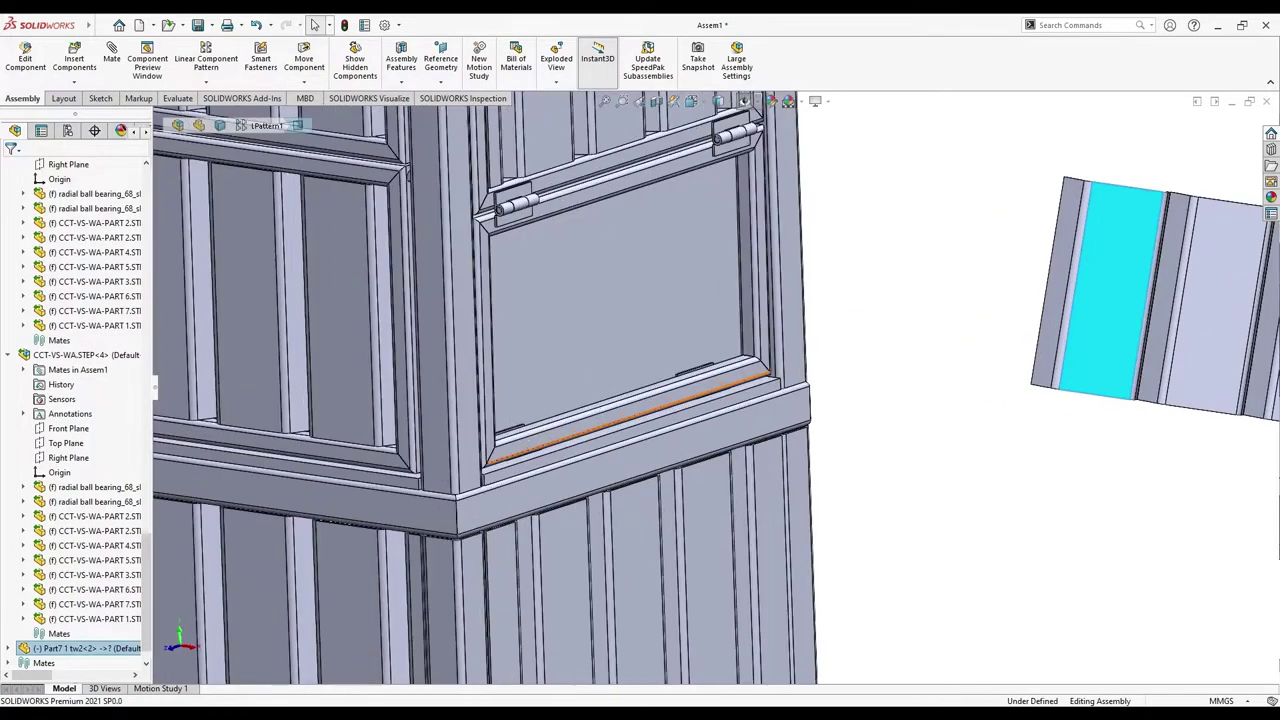
scroll(642, 430, down, 5)
click(642, 430)
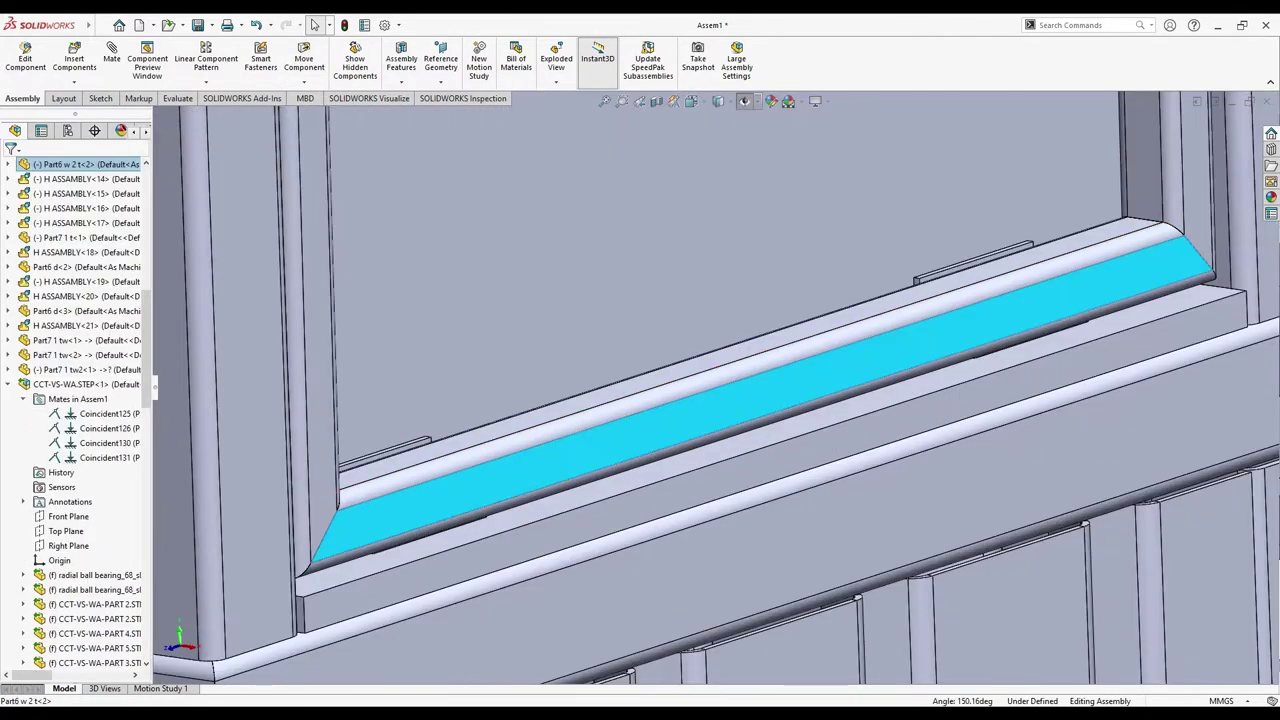
key(s)
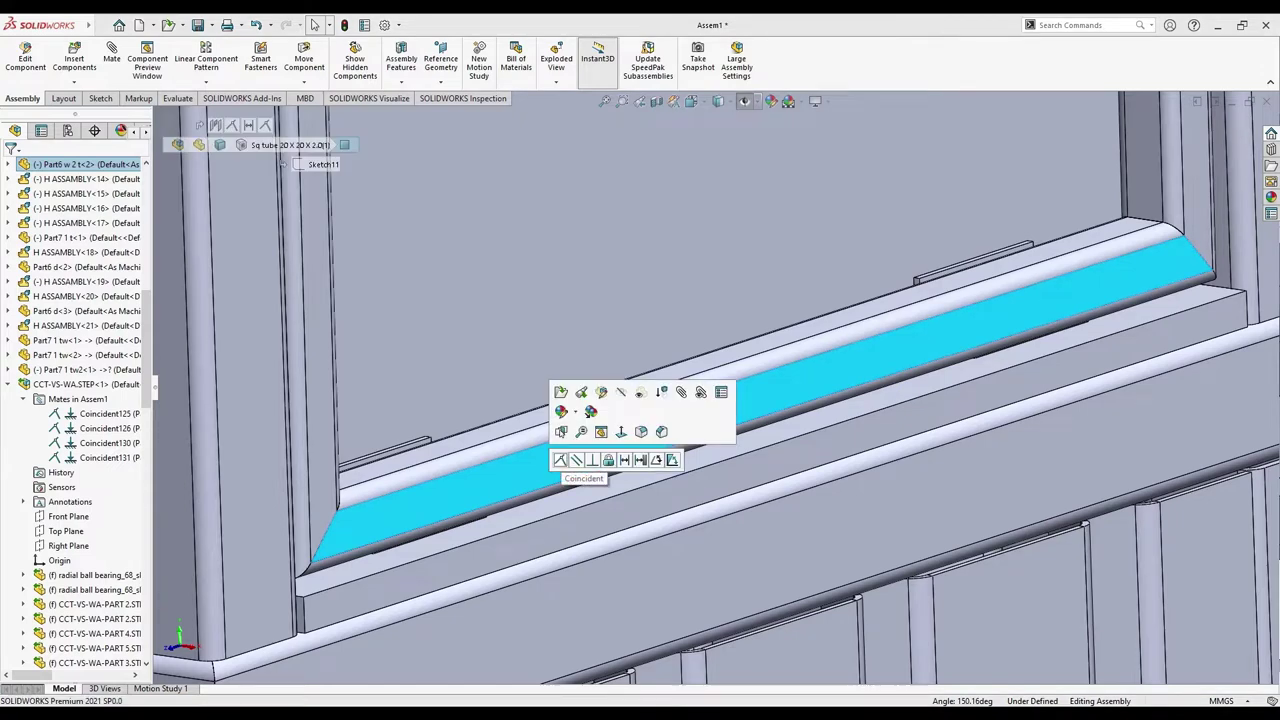
click(560, 460)
scroll(560, 460, up, 5)
scroll(736, 372, down, 5)
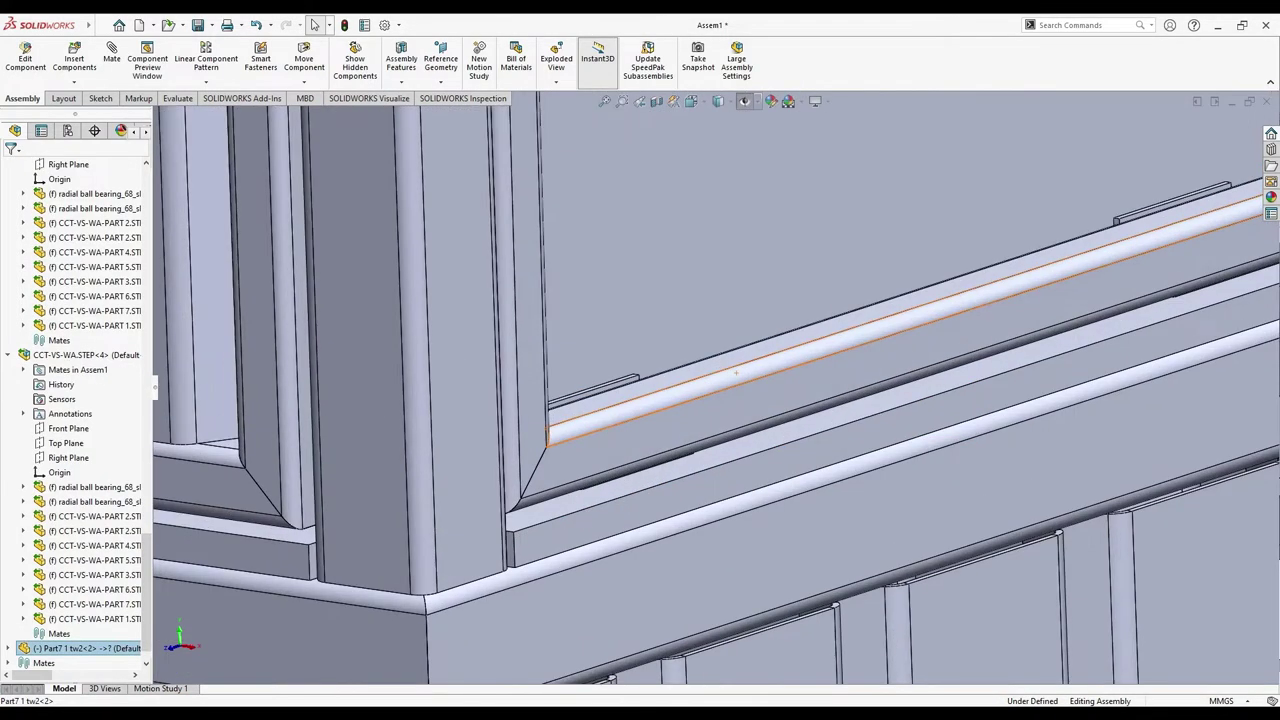
click(736, 372)
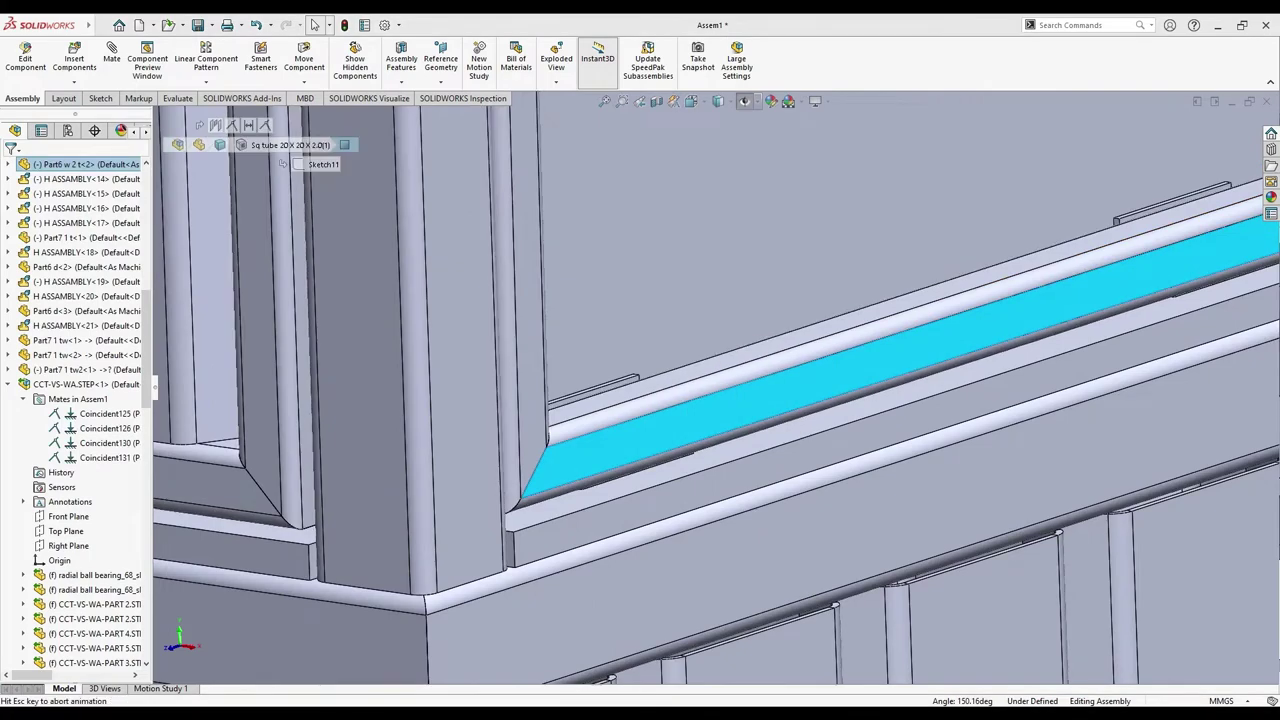
key(Escape)
scroll(749, 429, down, 10)
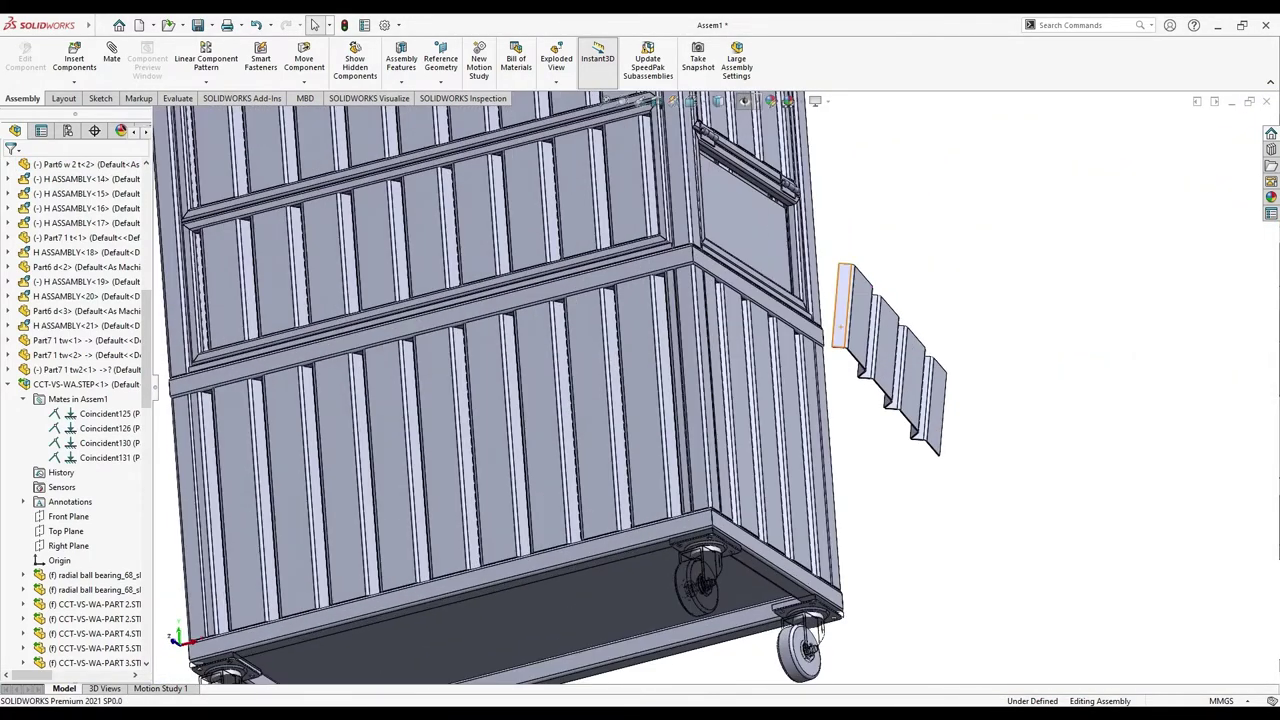
scroll(875, 325, up, 10)
click(790, 492)
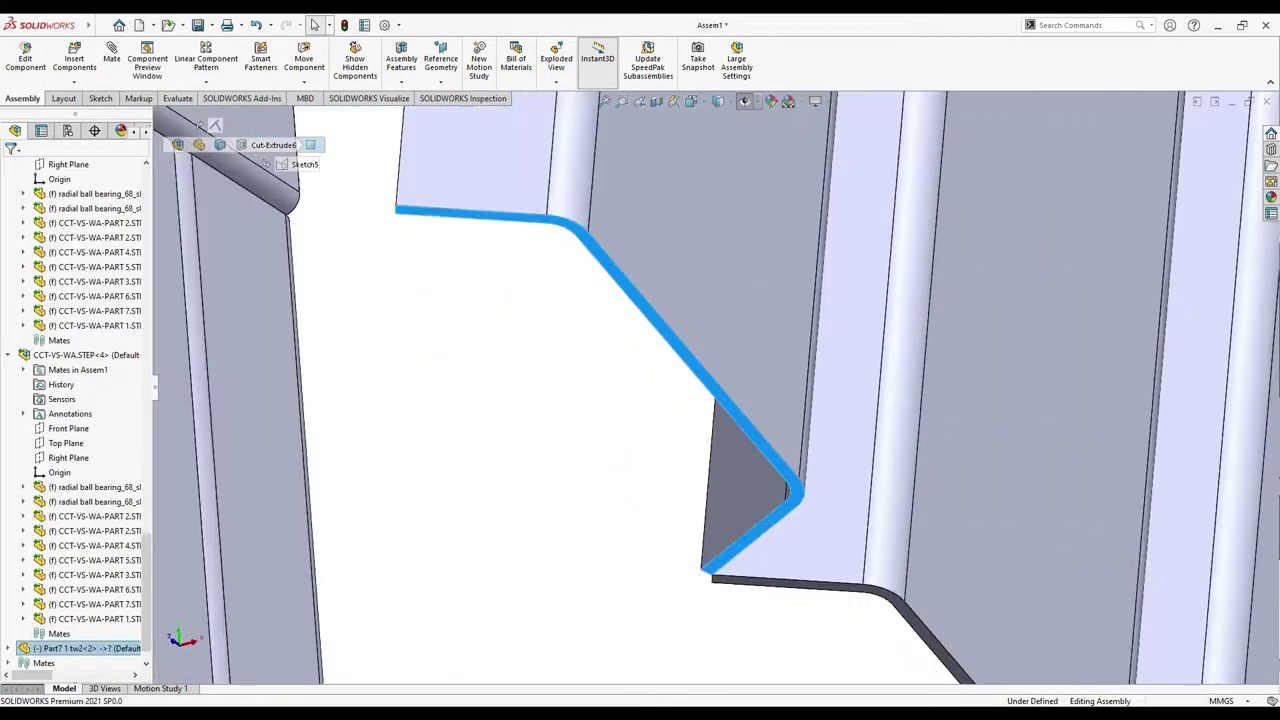
scroll(790, 492, down, 5)
scroll(705, 432, up, 4)
scroll(705, 432, up, 4)
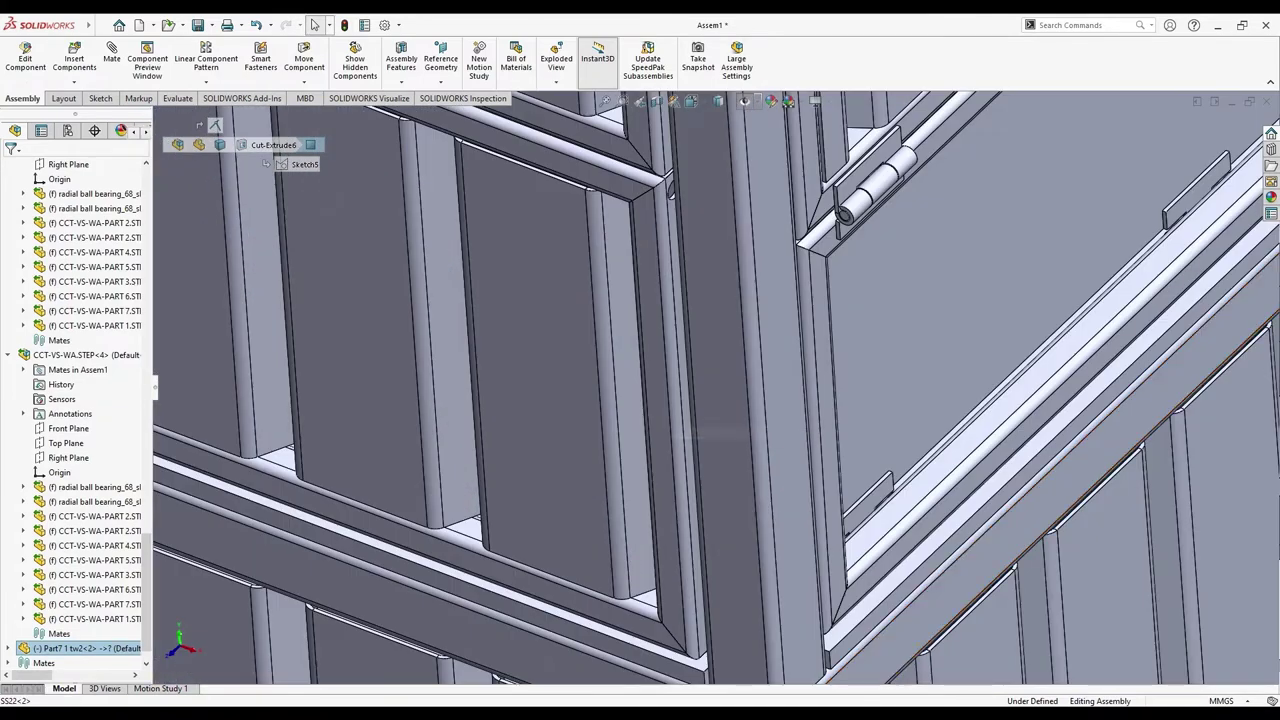
click(950, 455)
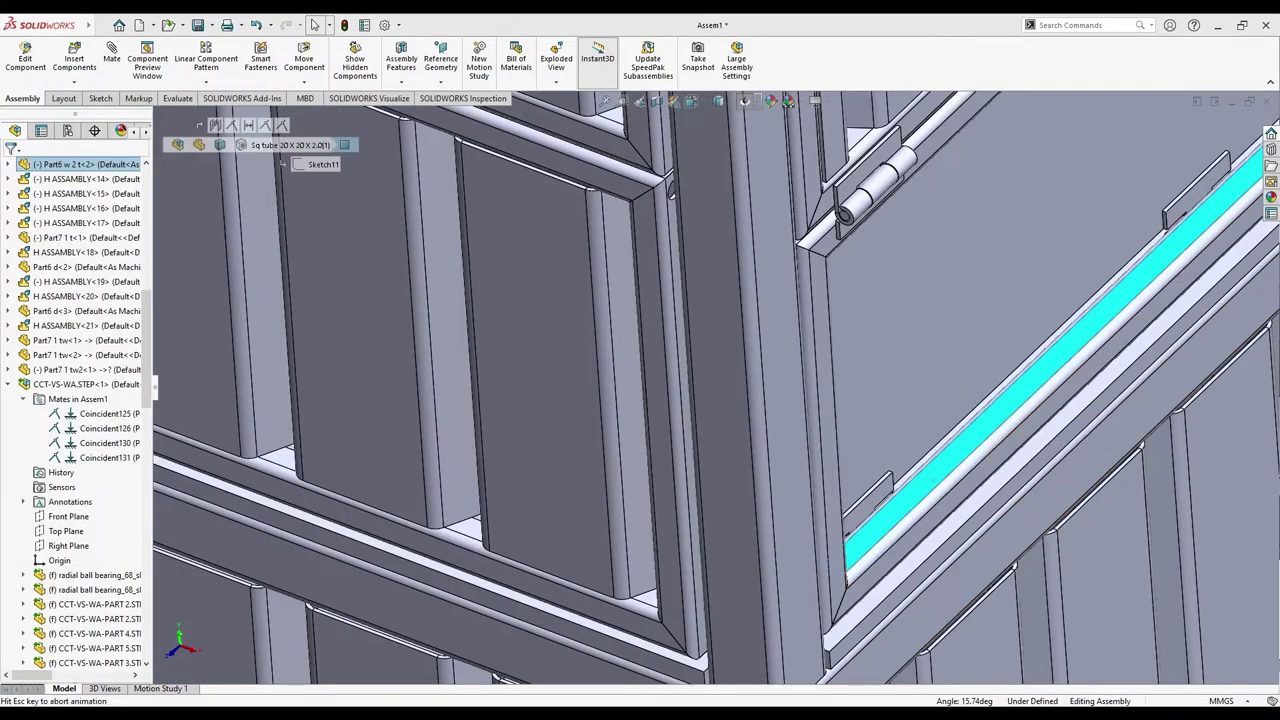
scroll(929, 449, down, 10)
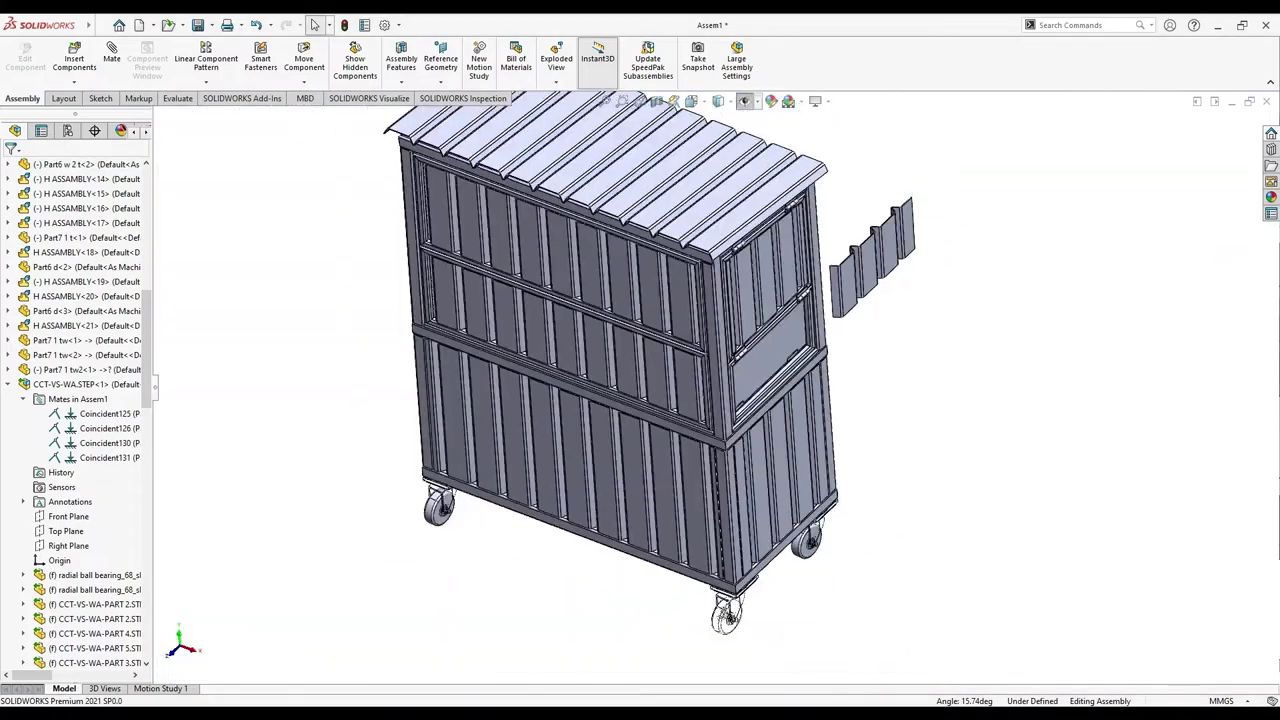
scroll(821, 278, up, 5)
scroll(821, 278, up, 3)
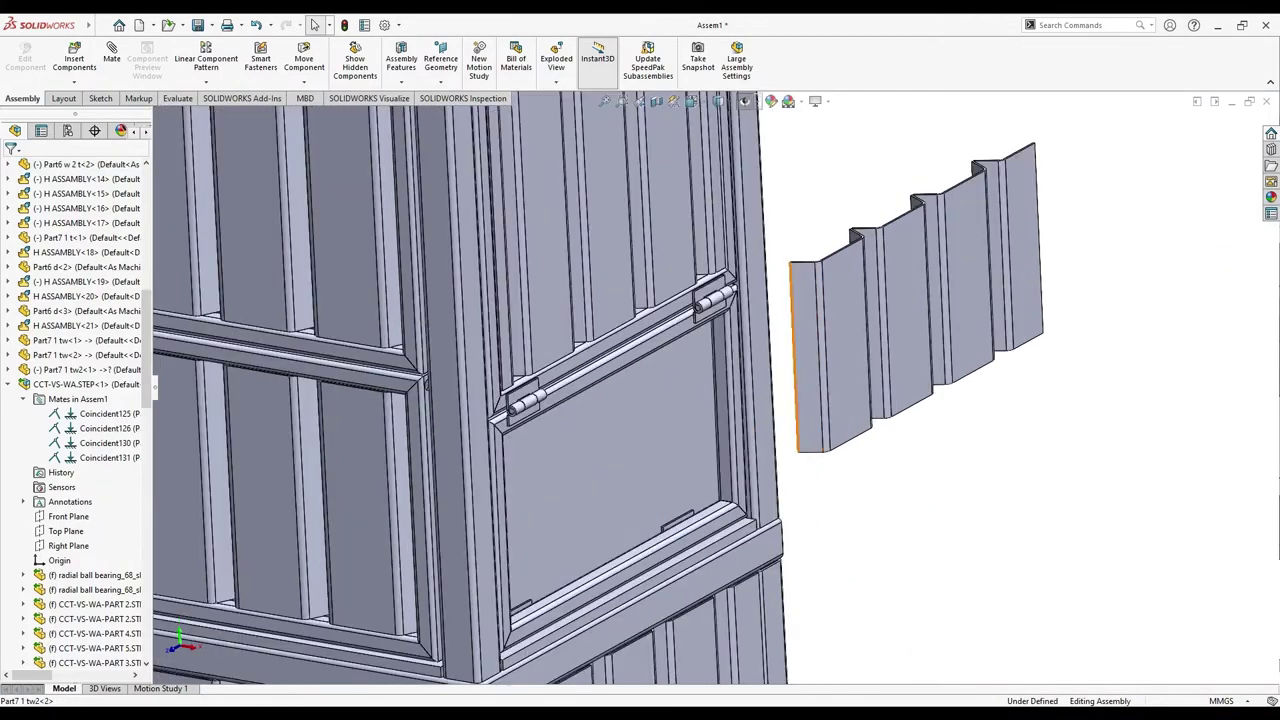
scroll(795, 360, down, 5)
middle_drag(795, 360, 850, 490)
scroll(850, 490, up, 5)
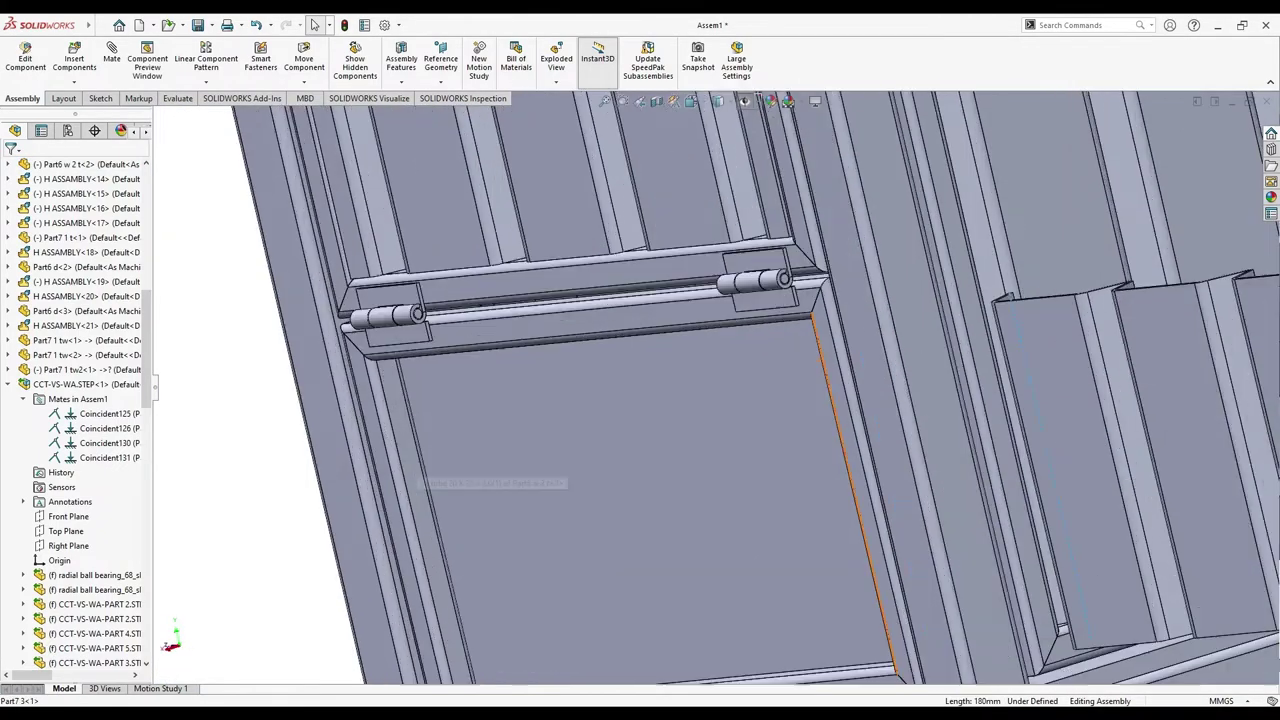
middle_drag(640, 400, 600, 450)
scroll(600, 400, up, 3)
click(452, 410)
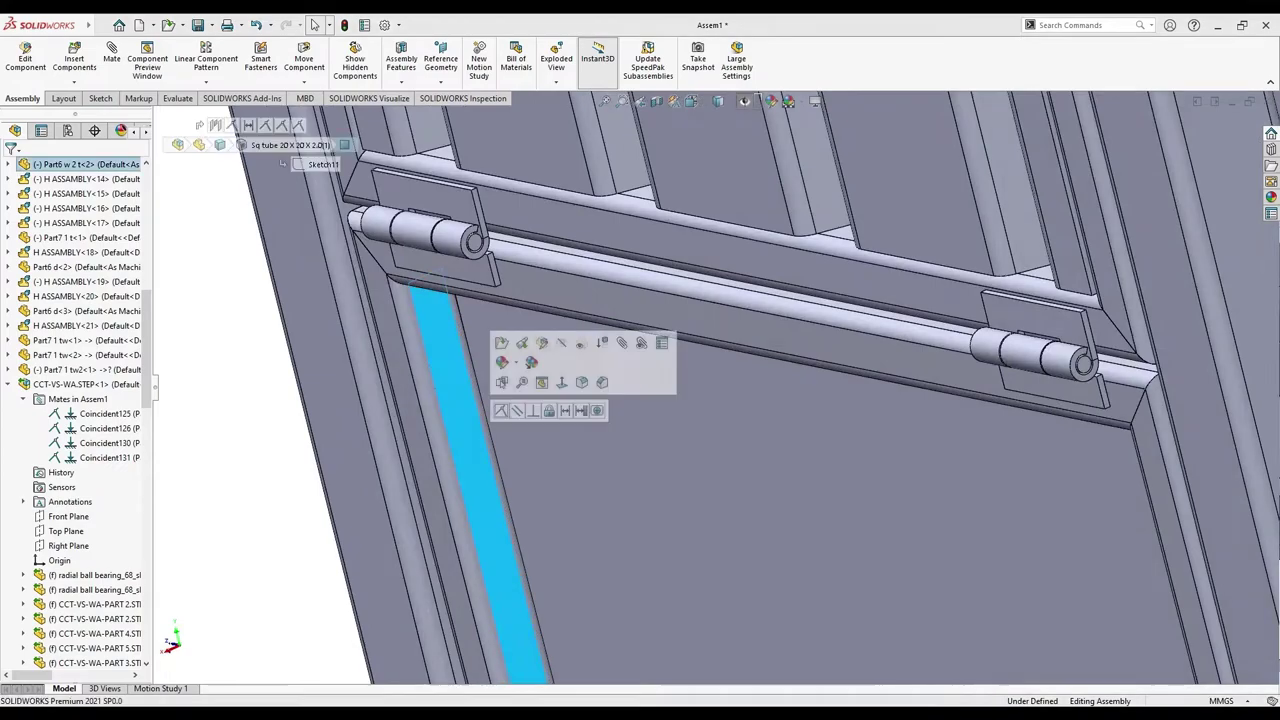
scroll(720, 390, down, 5)
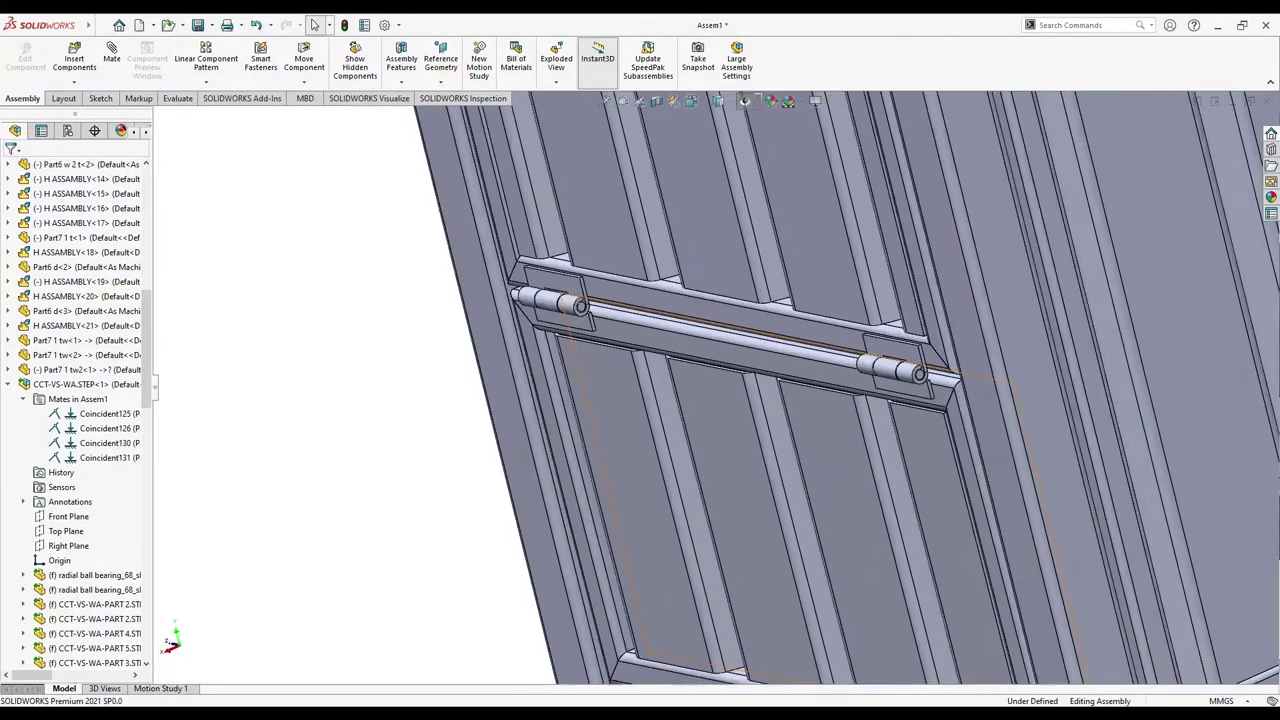
middle_drag(720, 390, 600, 400)
scroll(828, 355, up, 3)
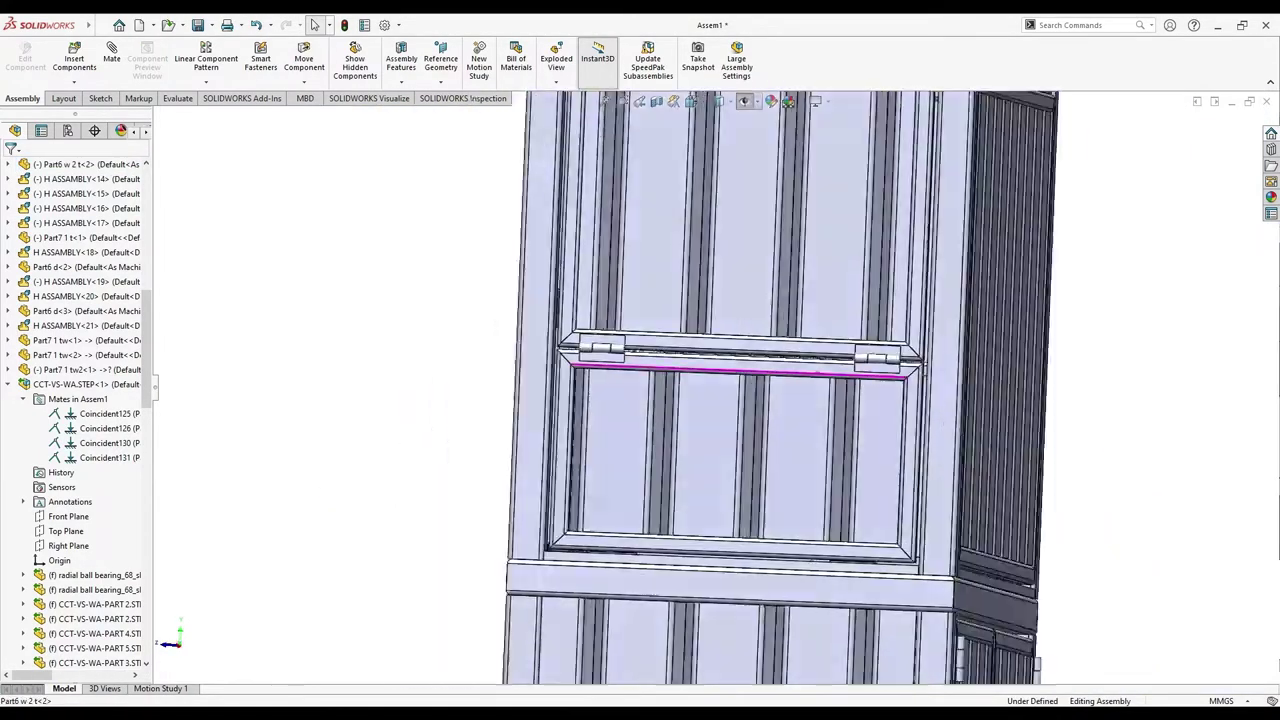
scroll(828, 355, down, 3)
middle_drag(828, 355, 700, 360)
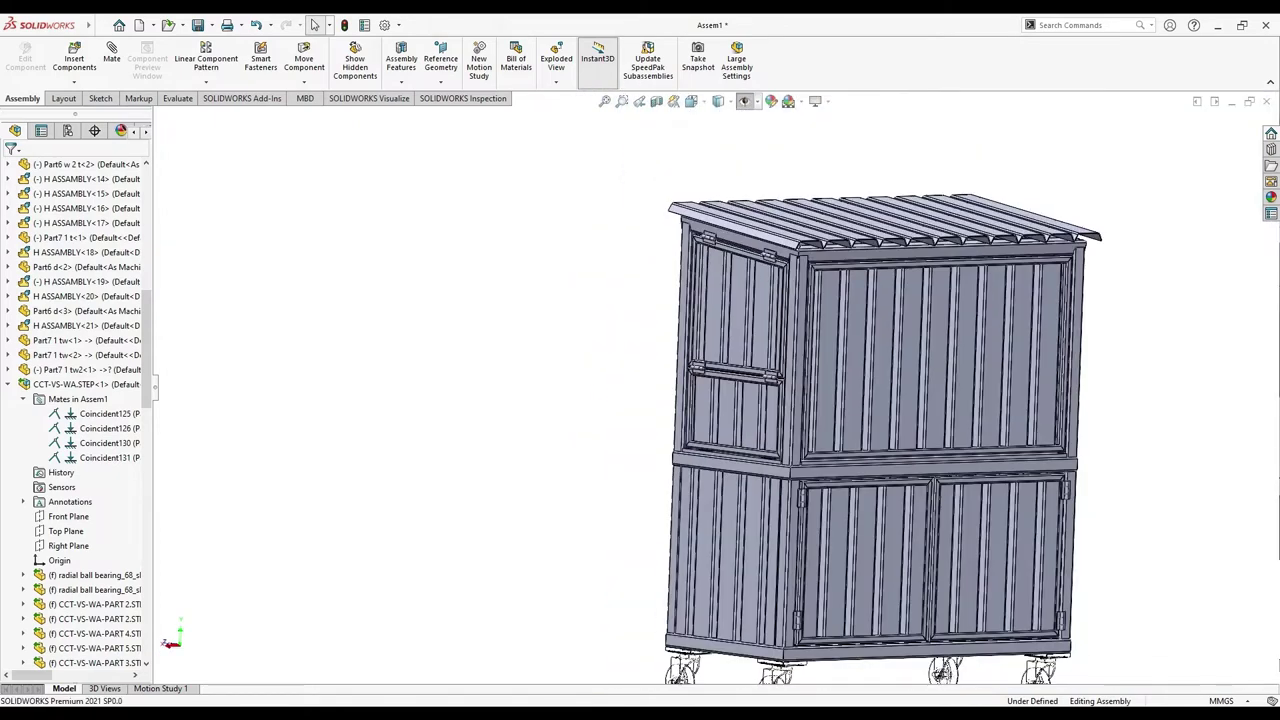
key(ctrl+7)
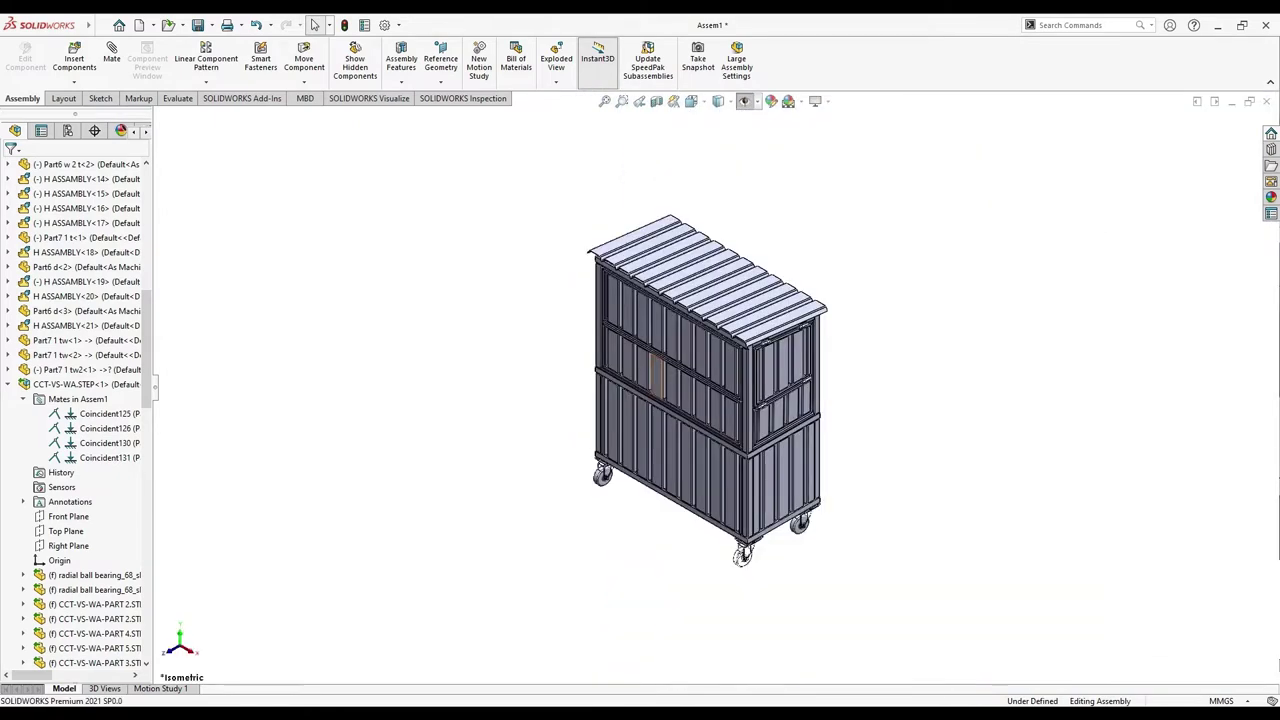
middle_drag(710, 390, 760, 400)
scroll(730, 390, up, 3)
scroll(900, 430, down, 5)
middle_drag(930, 440, 790, 430)
key(f)
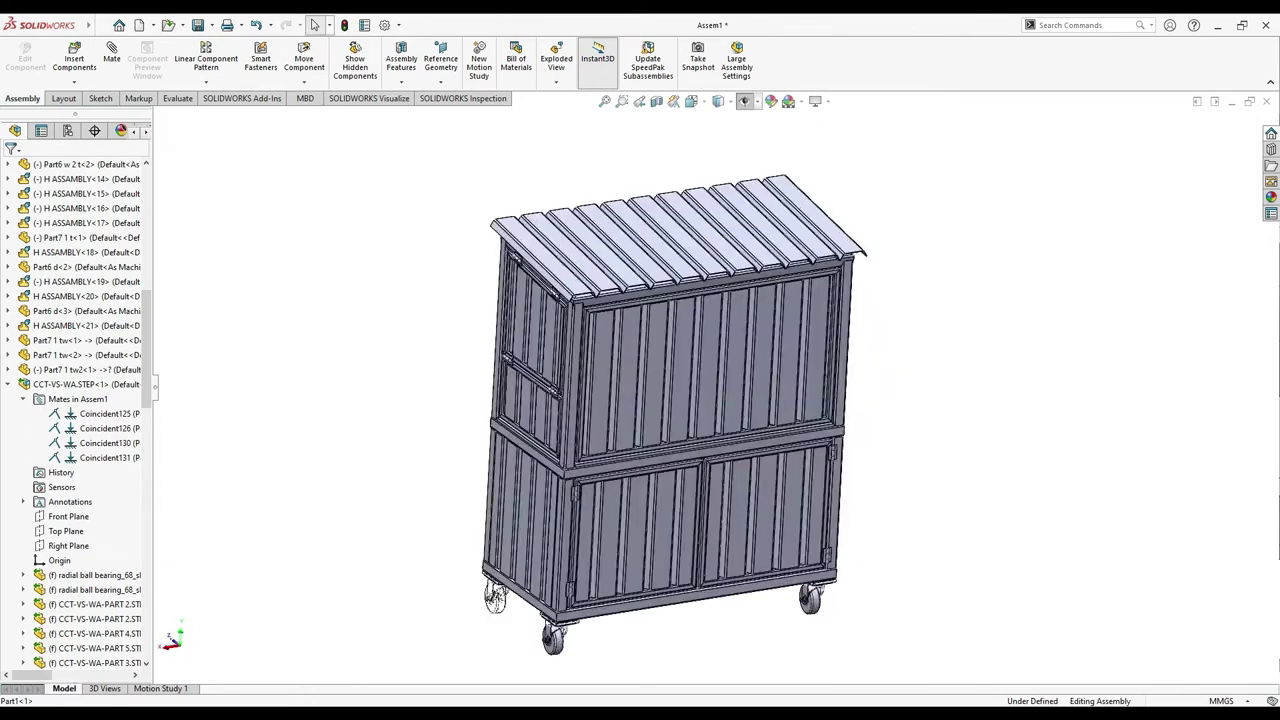
scroll(900, 490, up, 2)
scroll(718, 394, down, 2)
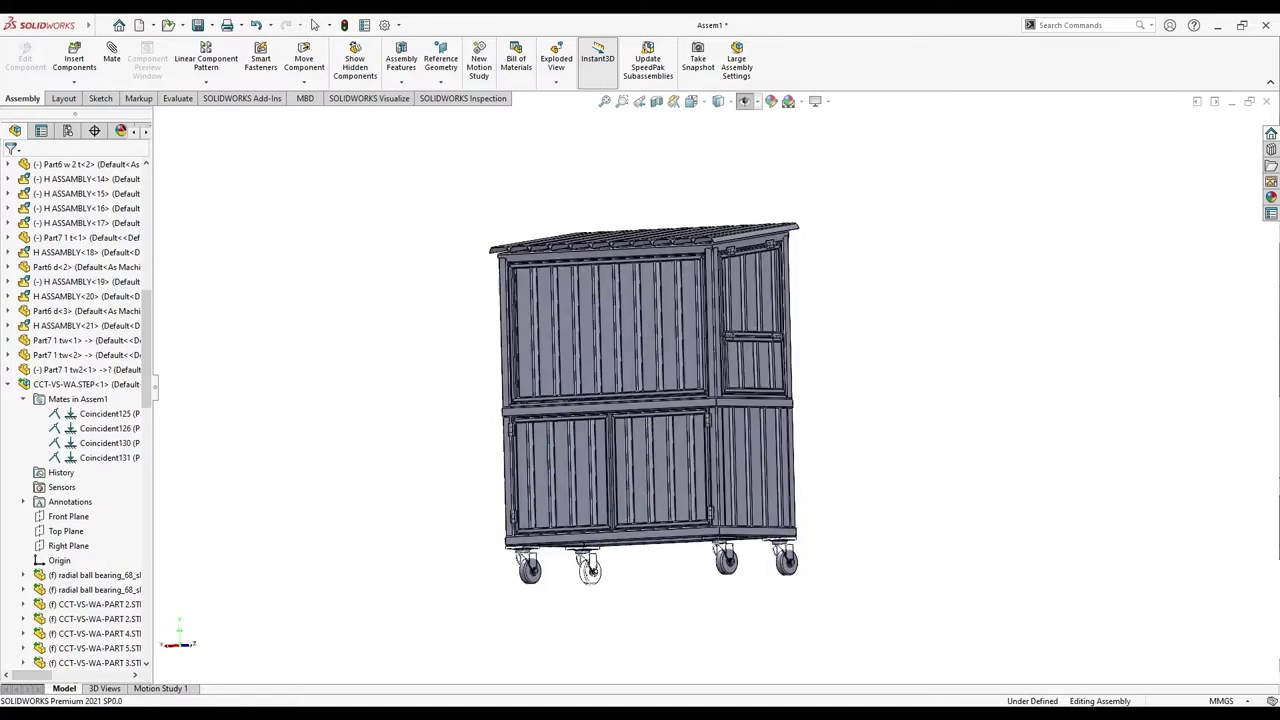
scroll(600, 250, up, 5)
scroll(720, 318, up, 5)
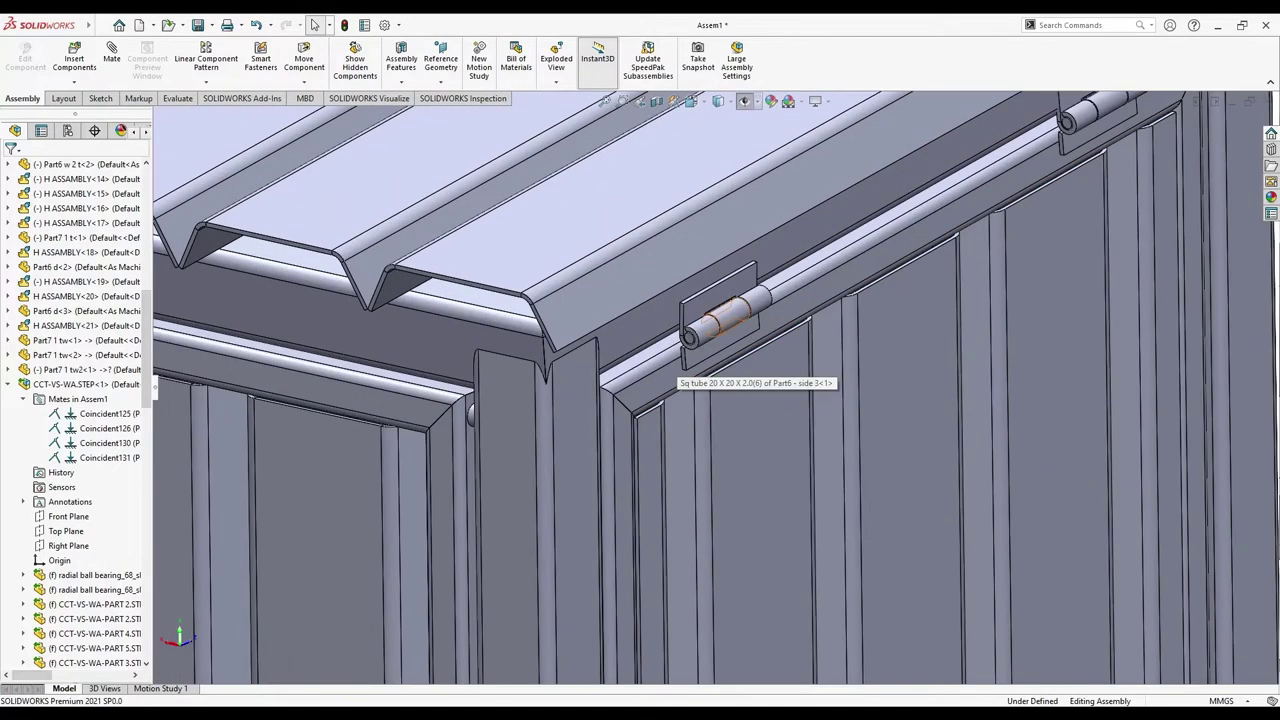
Select the [Assem3^Assem1]<1> window sub-assembly in the tree and open it in its own window
click(728, 314)
scroll(740, 330, down, 8)
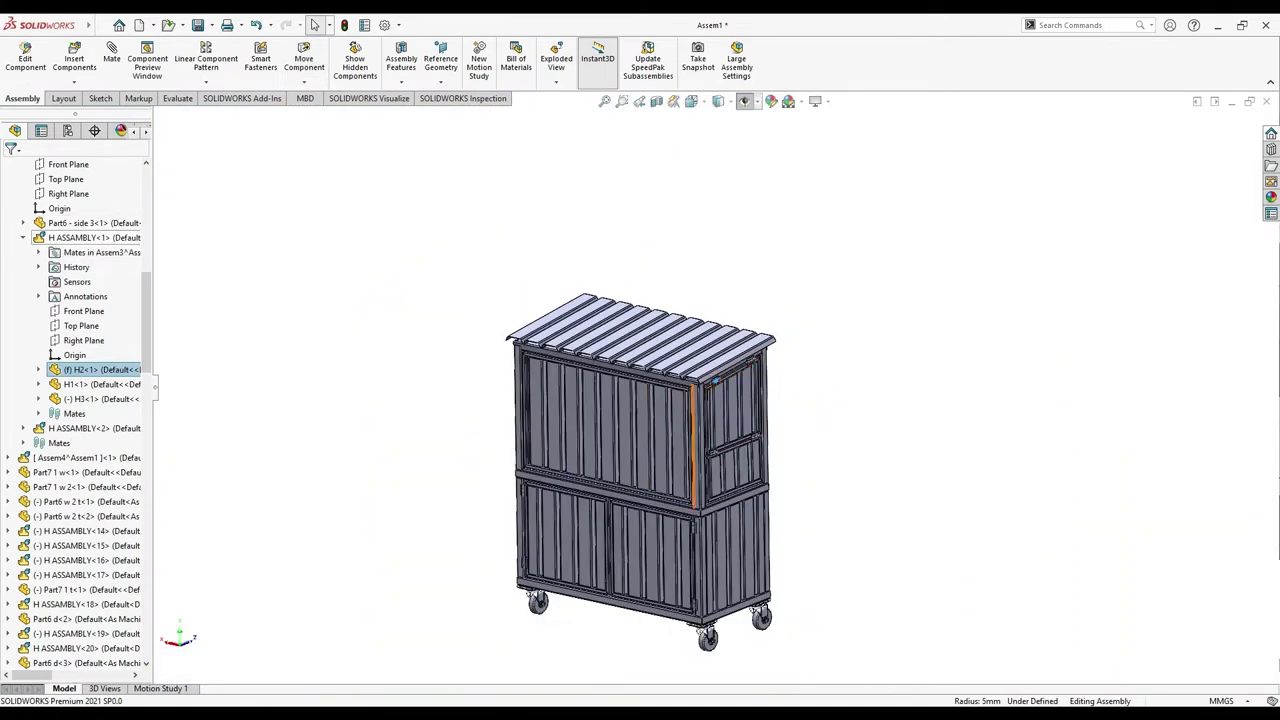
middle_drag(700, 450, 608, 612)
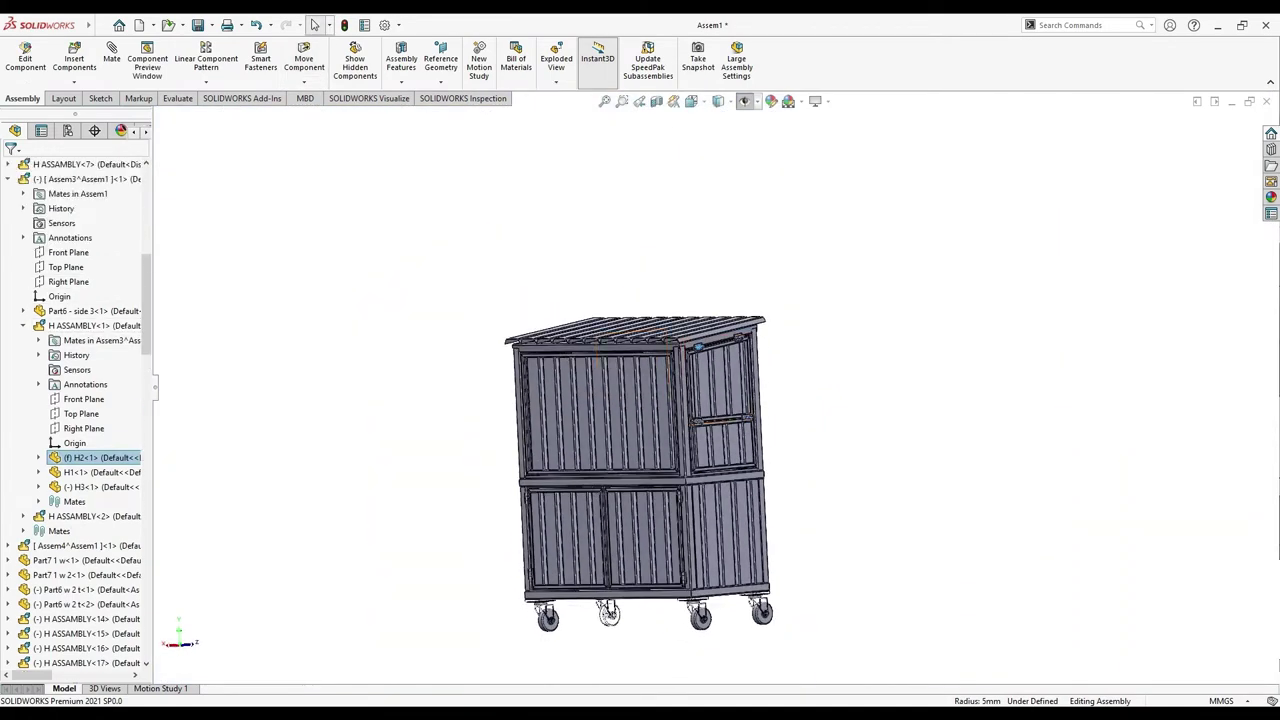
click(90, 325)
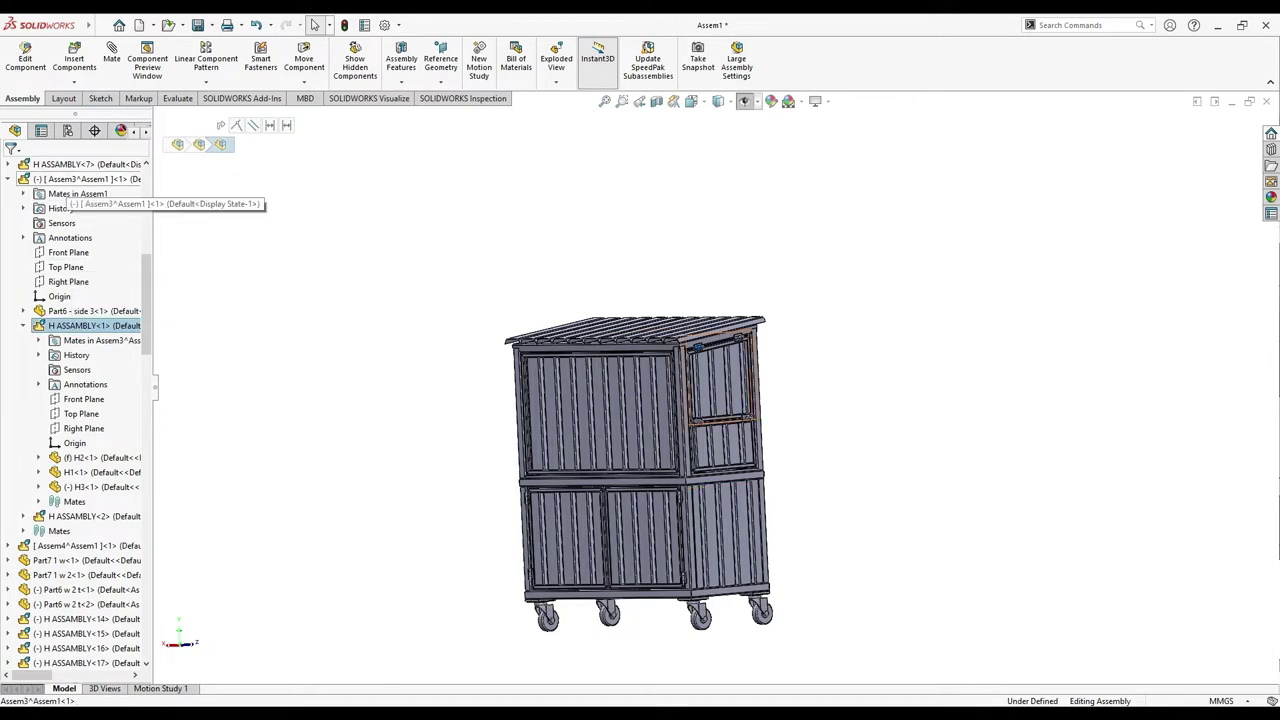
click(90, 179)
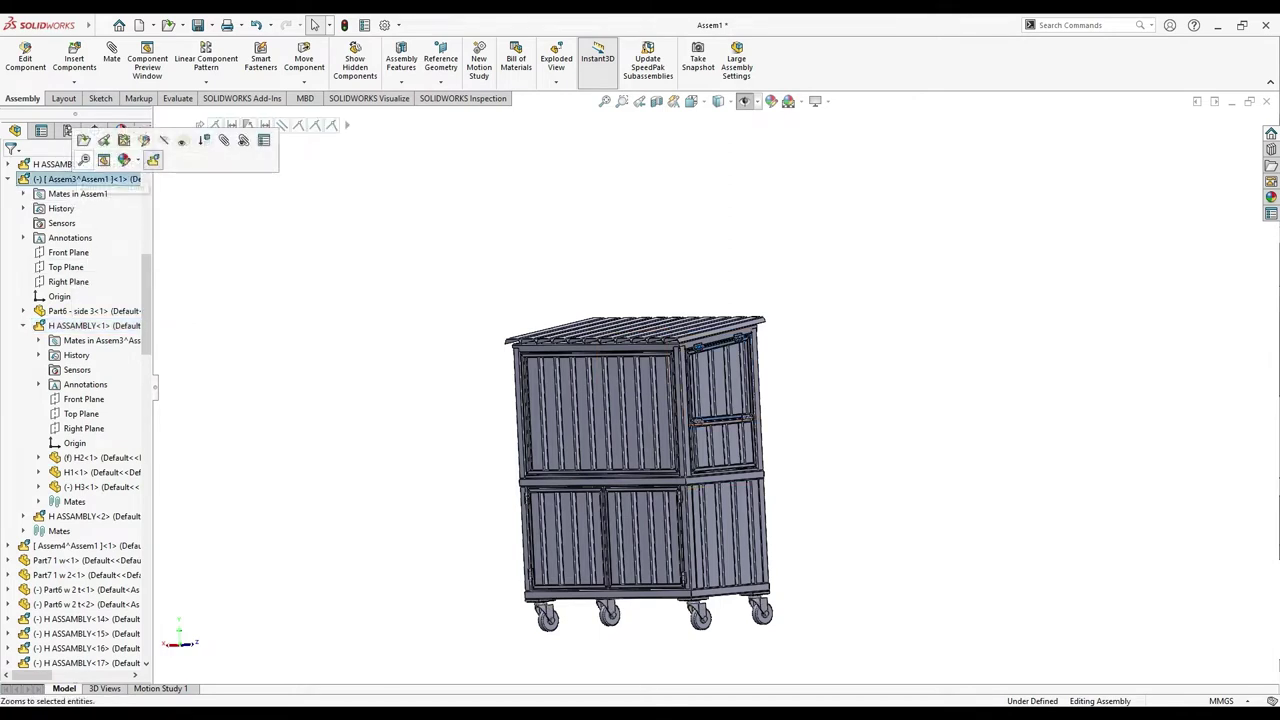
click(83, 140)
key(Return)
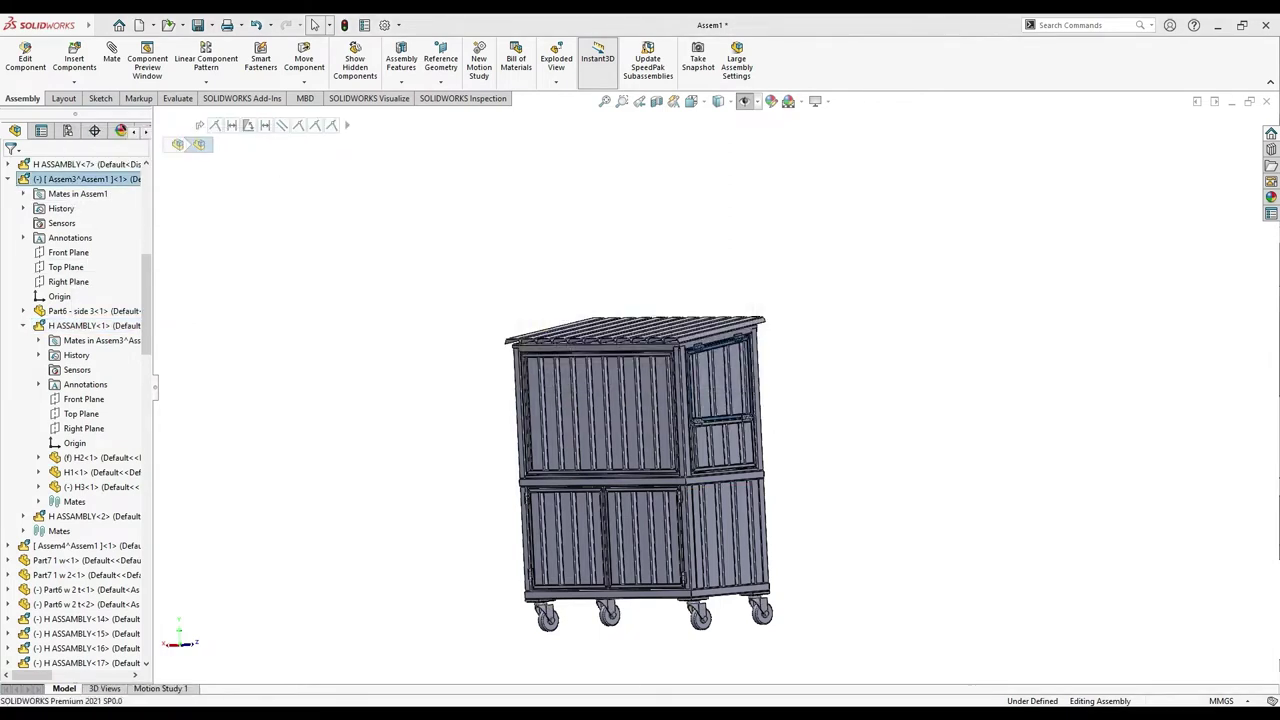
Fix the window frame tube in place within the sub-assembly
scroll(663, 369, down, 3)
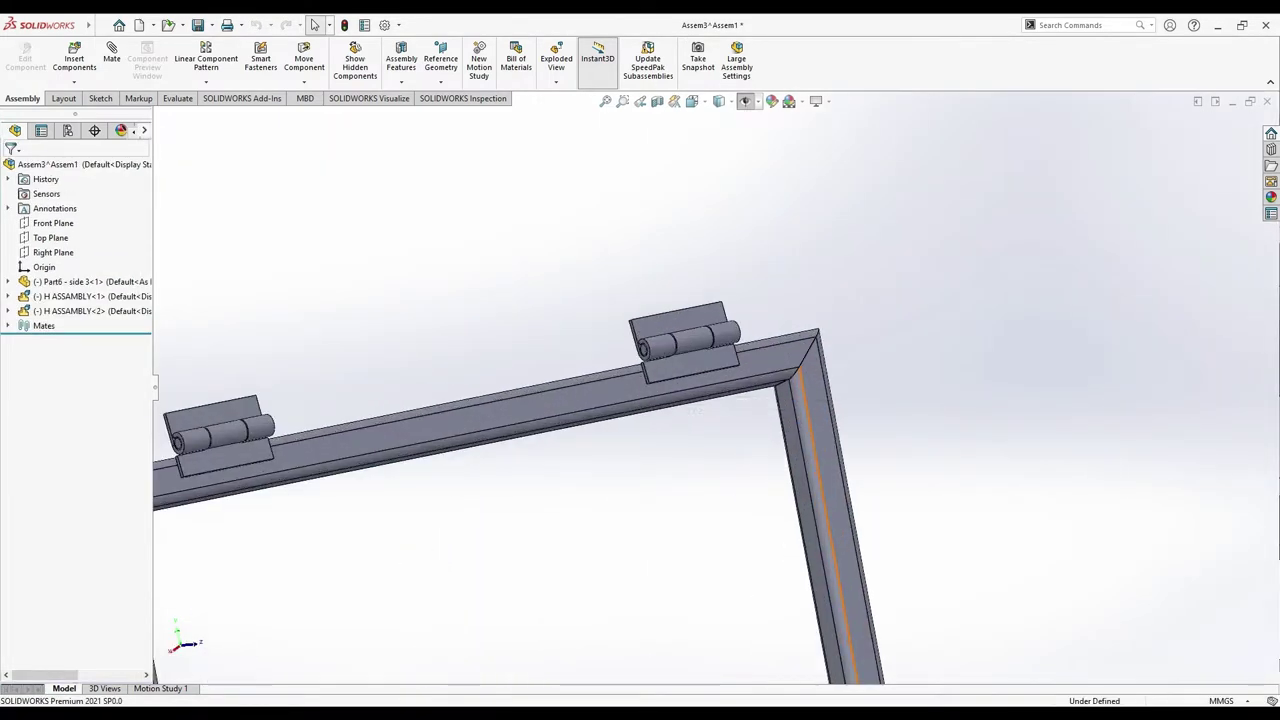
click(694, 346)
right_click(556, 384)
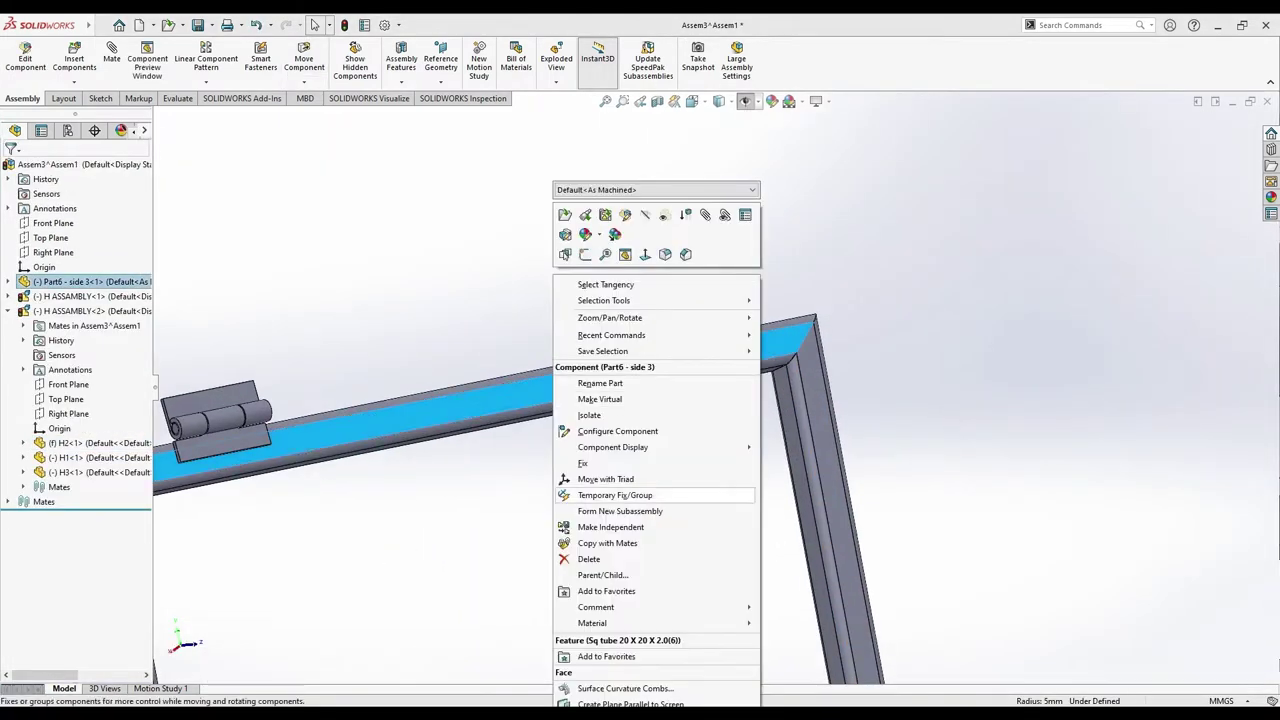
click(590, 462)
click(688, 328)
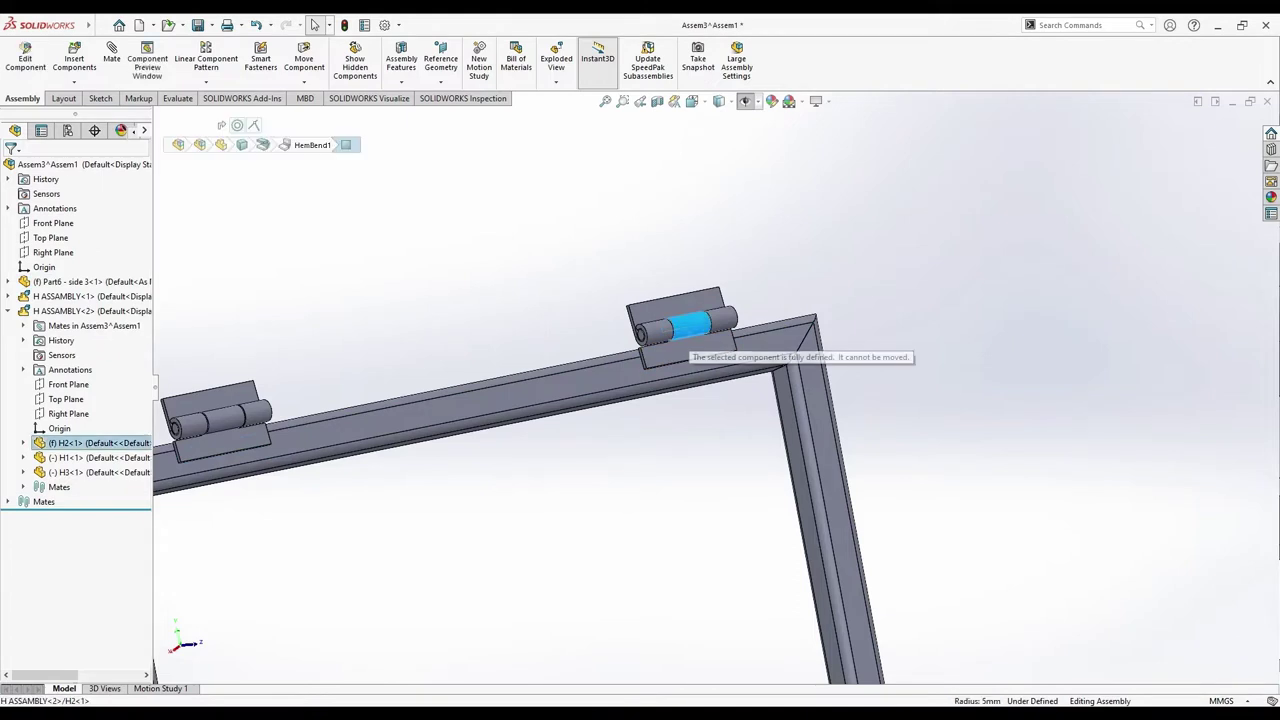
click(681, 303)
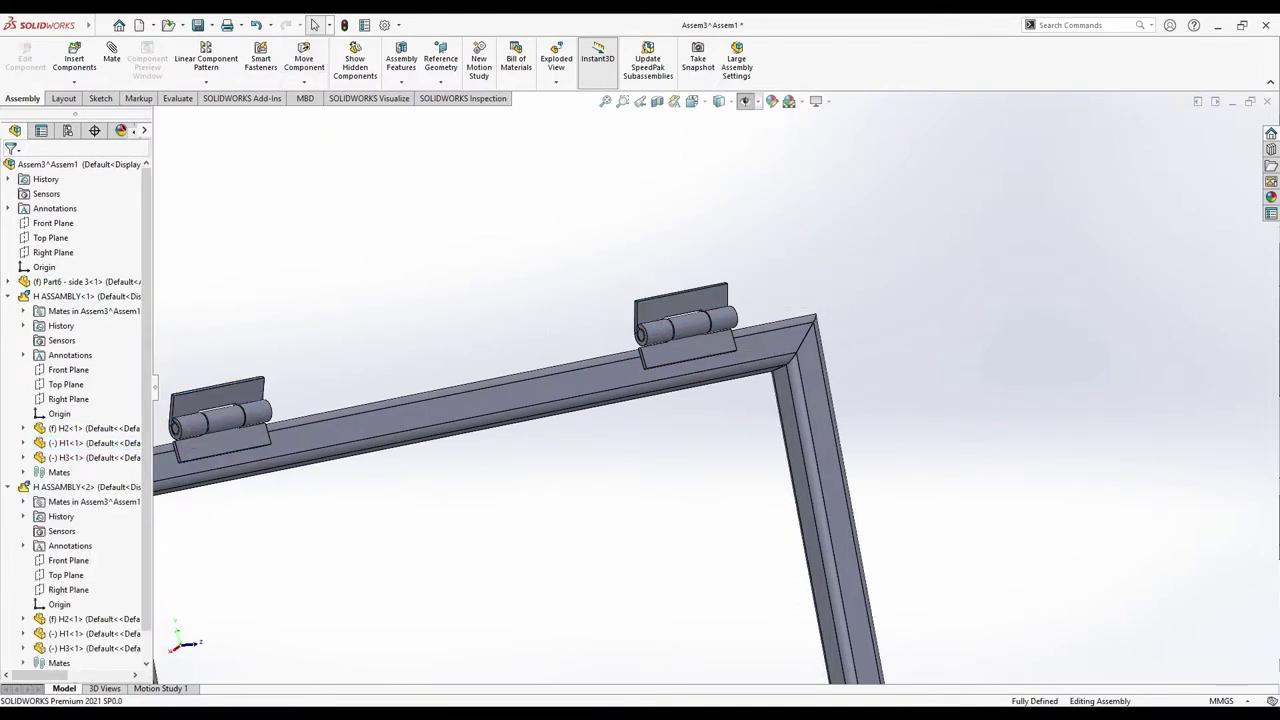
Save all modified documents, then return to Assem1 and rebuild it
key(ctrl+s)
key(Return)
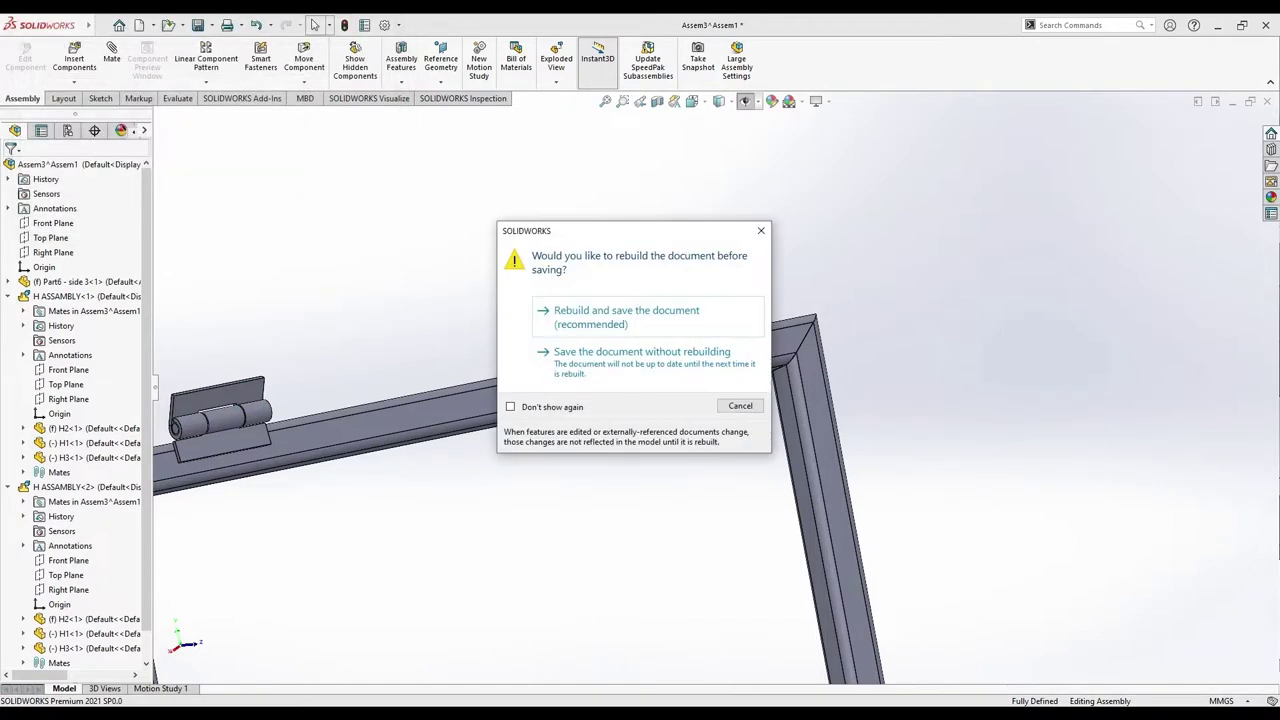
key(Return)
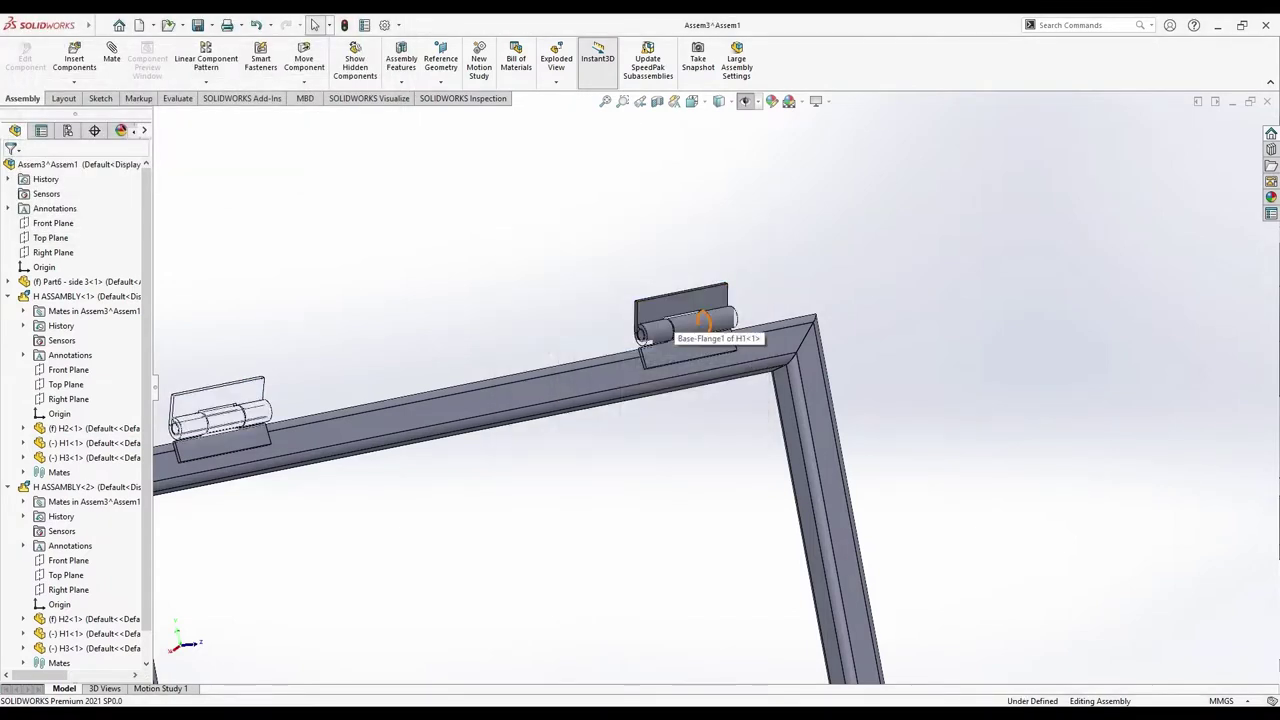
scroll(719, 383, up, 3)
key(ctrl+w)
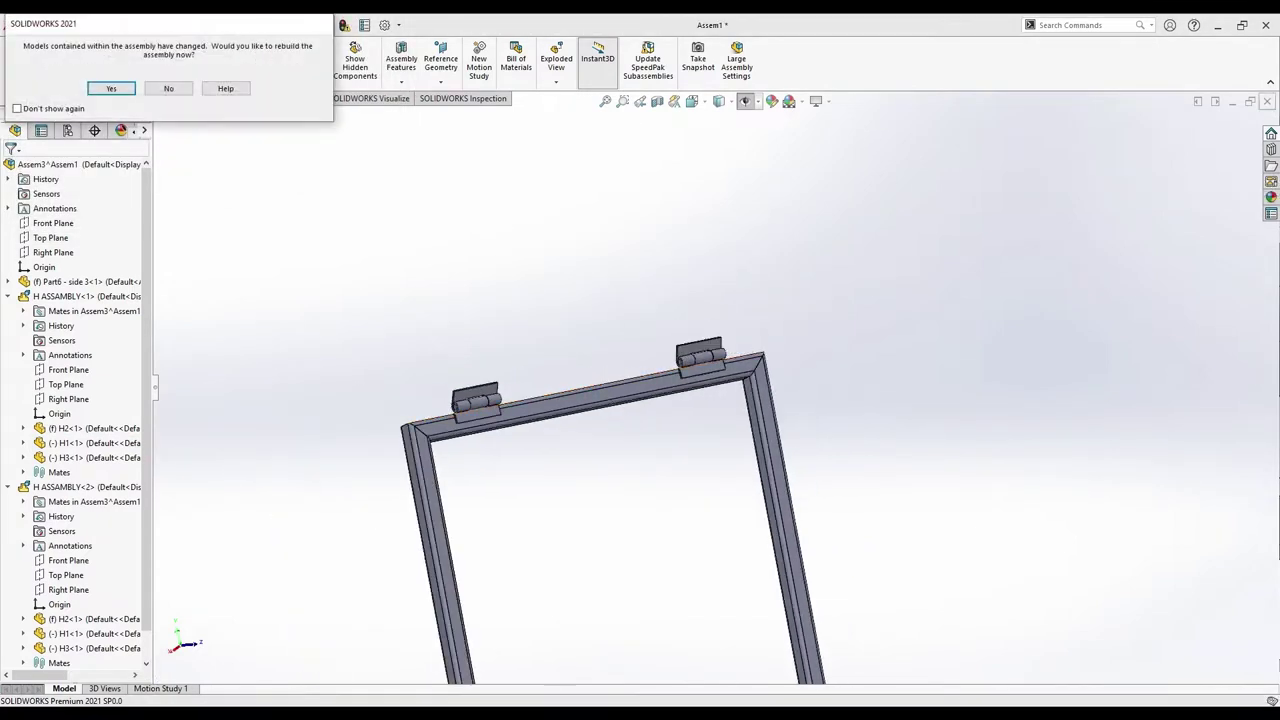
key(Return)
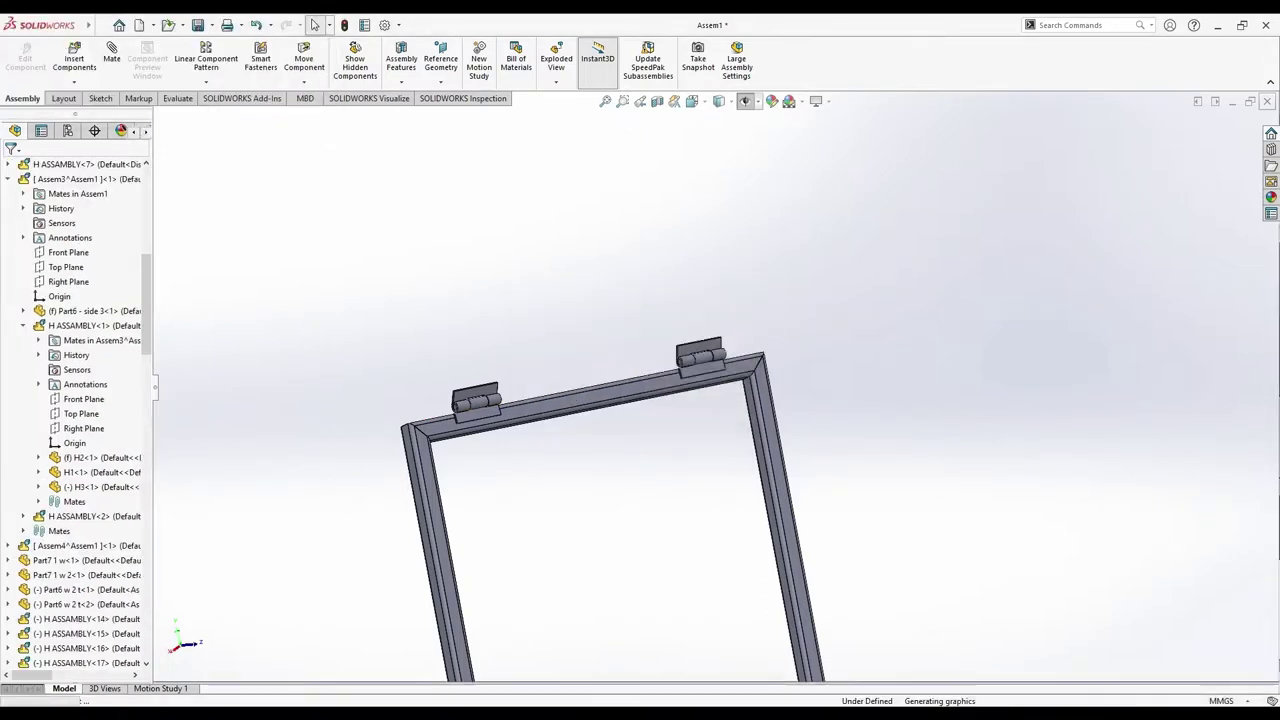
key(ctrl+7)
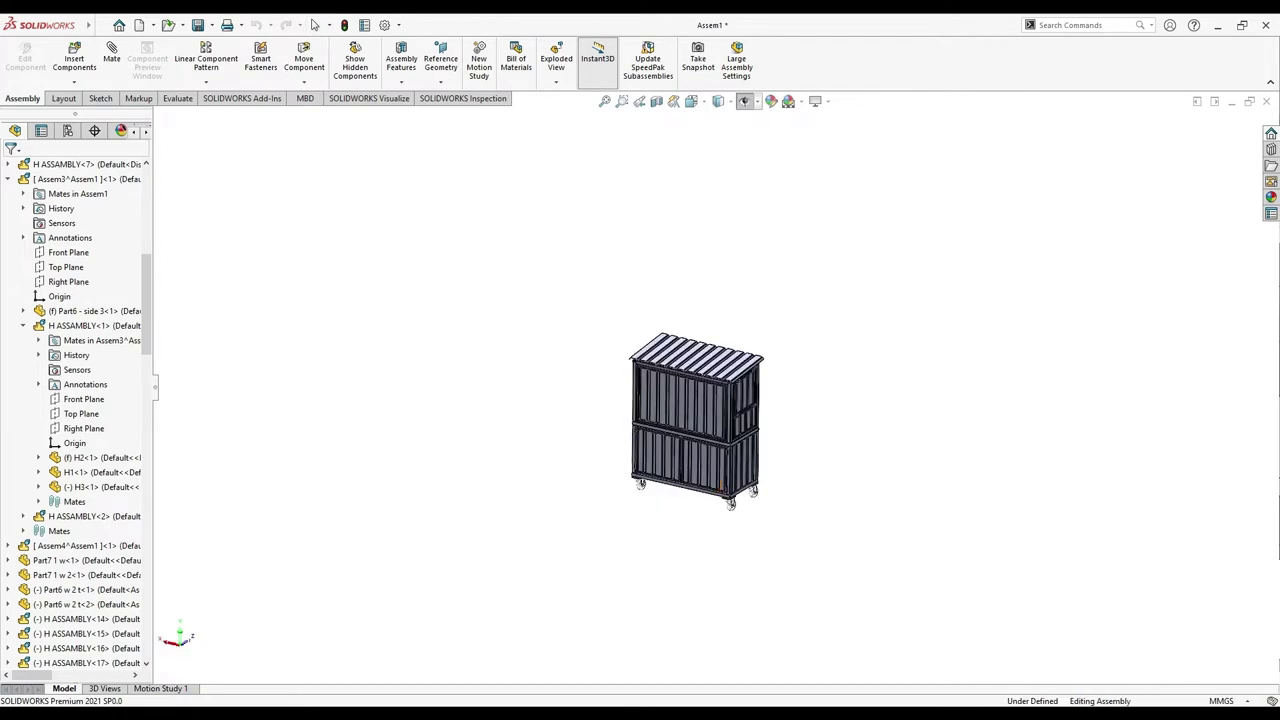
key(f)
scroll(605, 395, down, 5)
scroll(605, 395, down, 4)
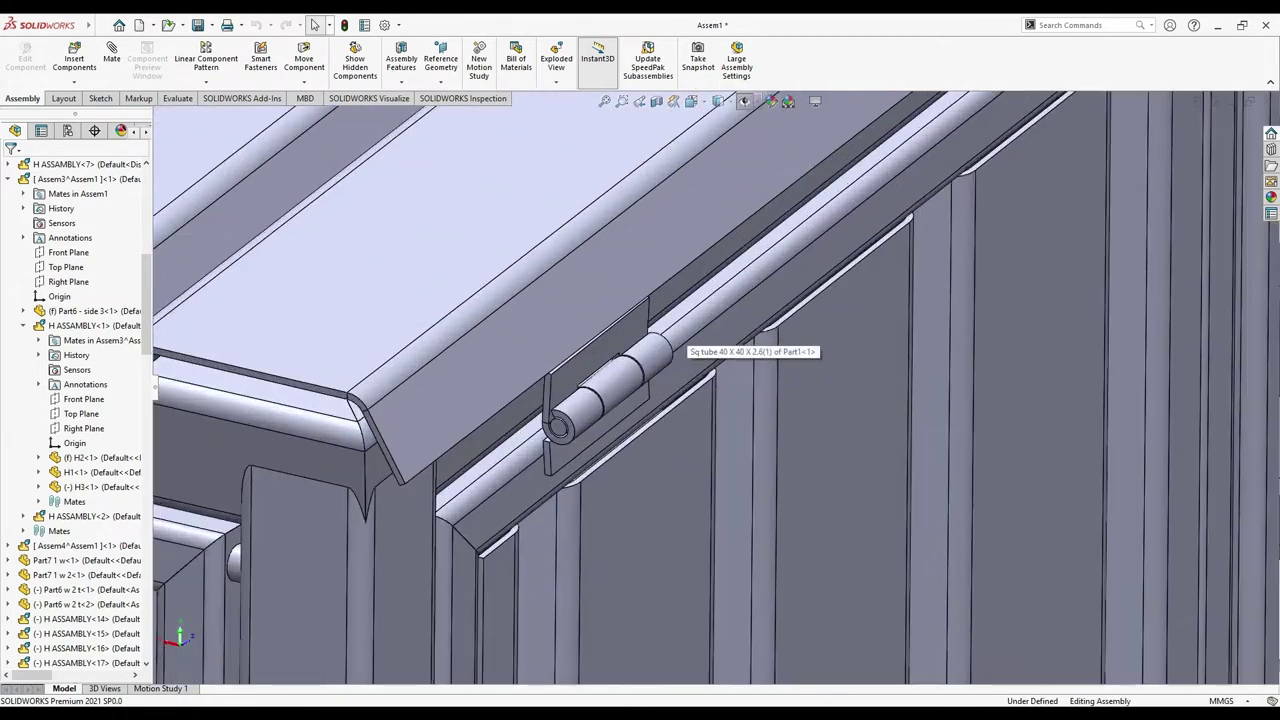
scroll(605, 395, down, 3)
click(600, 395)
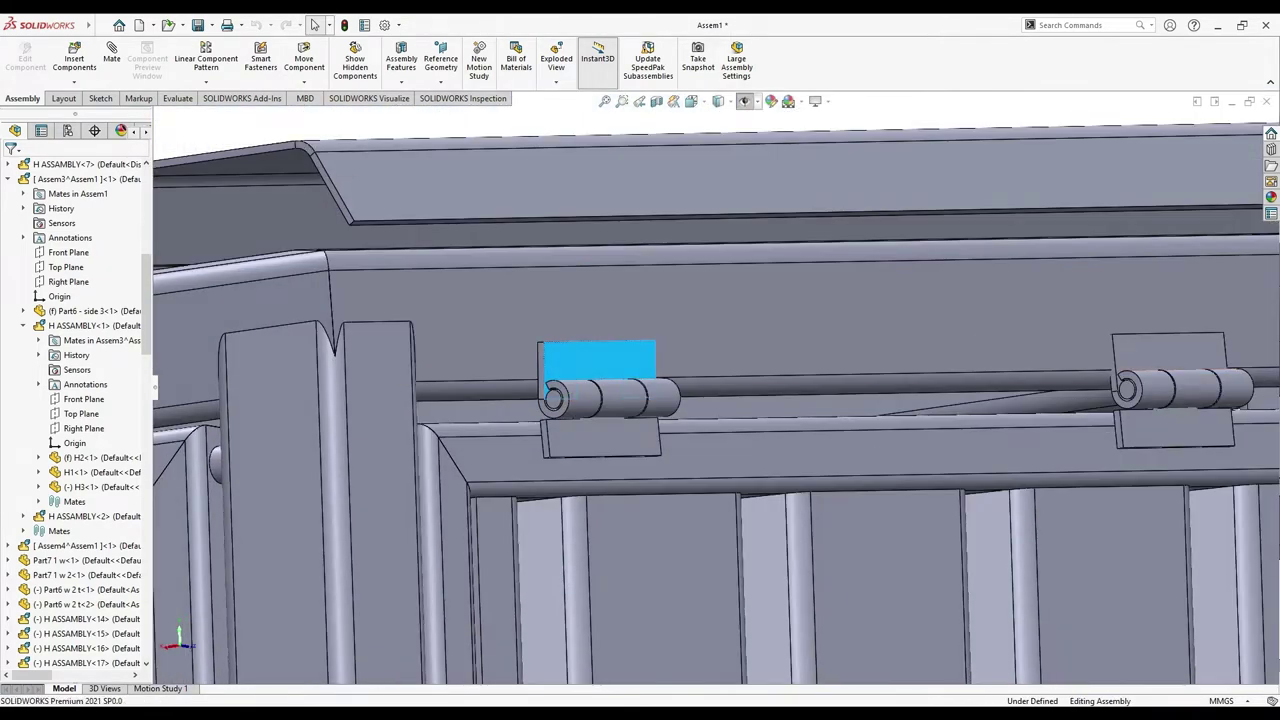
key(Escape)
scroll(600, 395, up, 5)
scroll(705, 445, up, 5)
scroll(740, 450, down, 1)
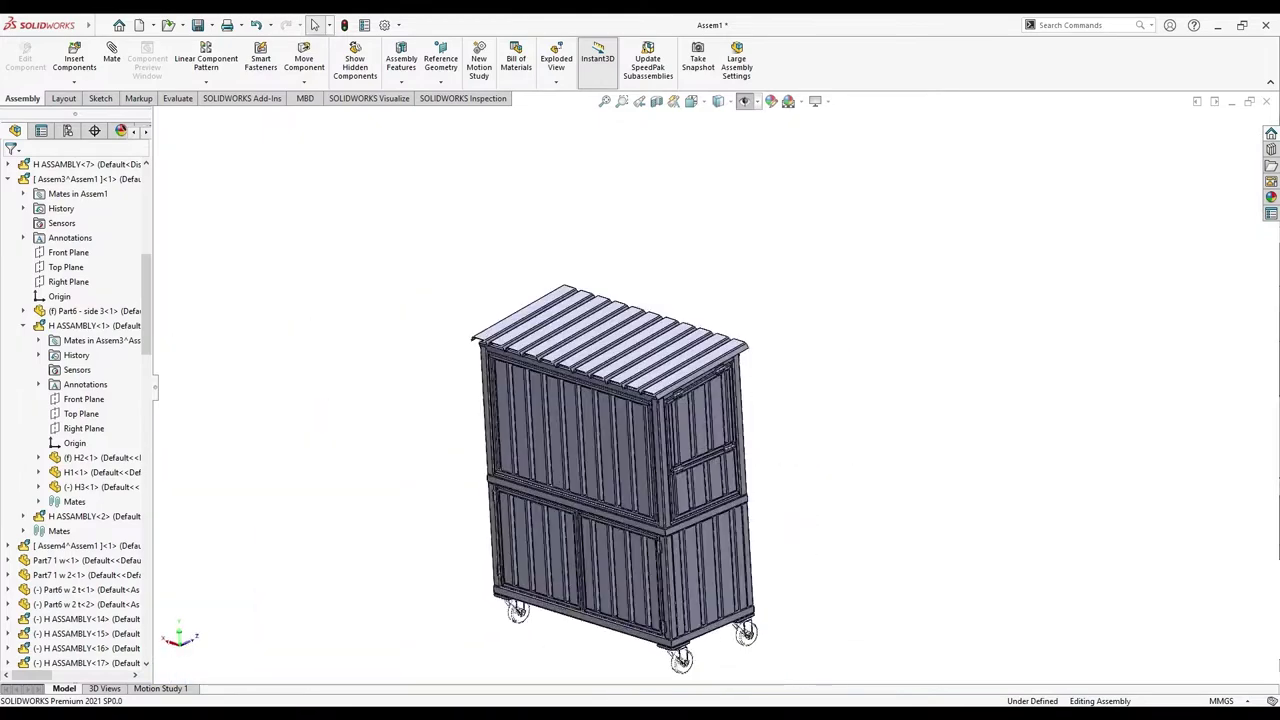
scroll(740, 460, down, 4)
scroll(740, 465, up, 3)
mouse_move(740, 465)
middle_down()
mouse_move(600, 430)
mouse_move(640, 410)
middle_up()
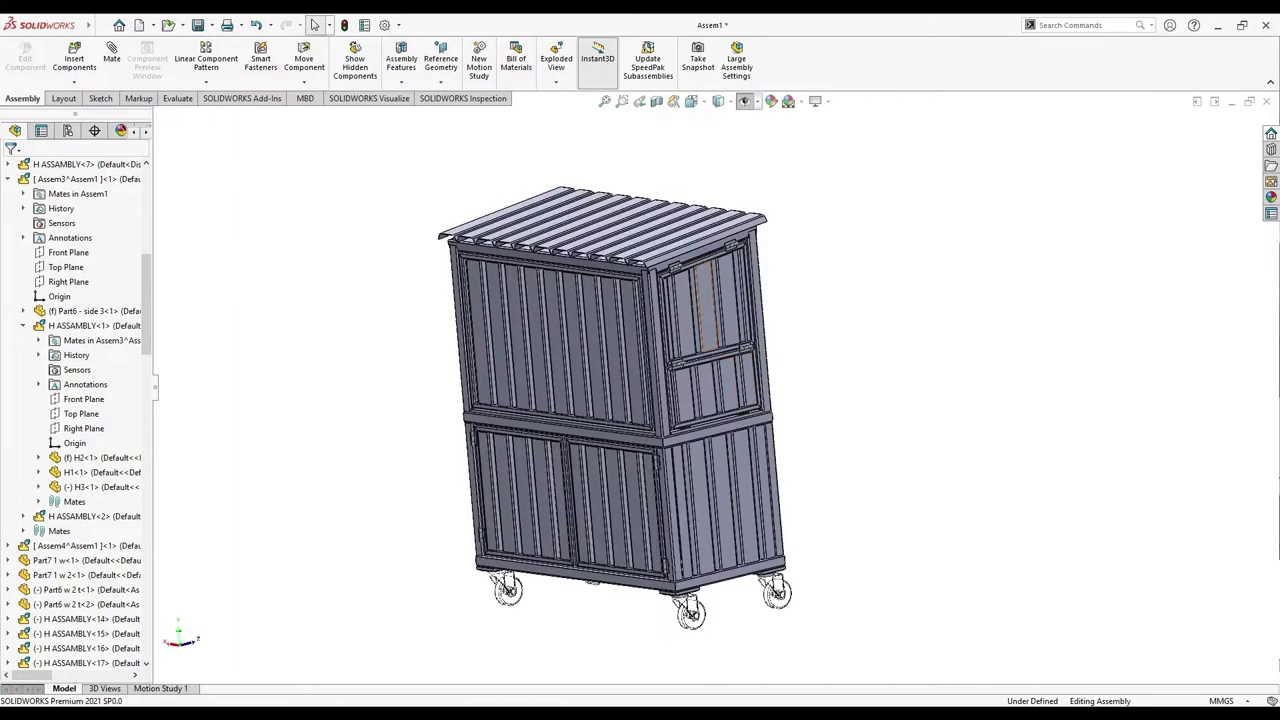
scroll(716, 278, down, 3)
scroll(716, 278, up, 3)
scroll(716, 278, down, 3)
scroll(716, 278, down, 2)
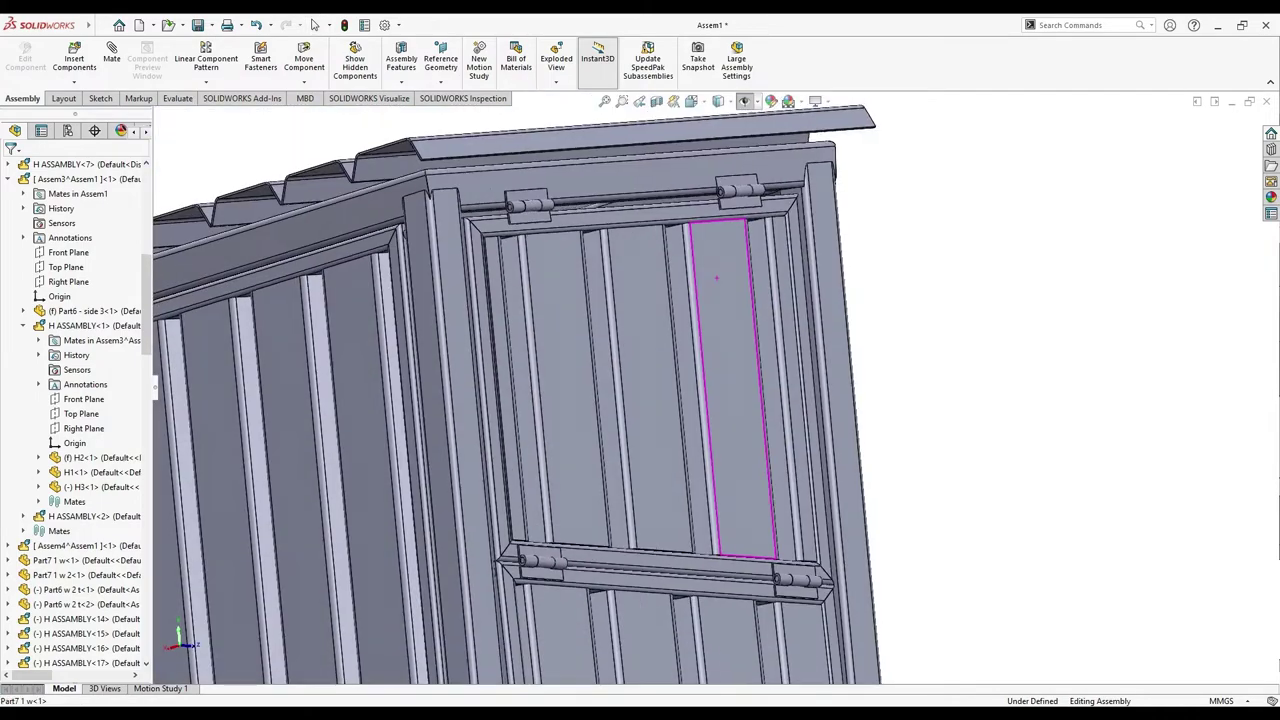
scroll(730, 260, down, 3)
scroll(770, 315, down, 4)
drag(770, 315, 772, 318)
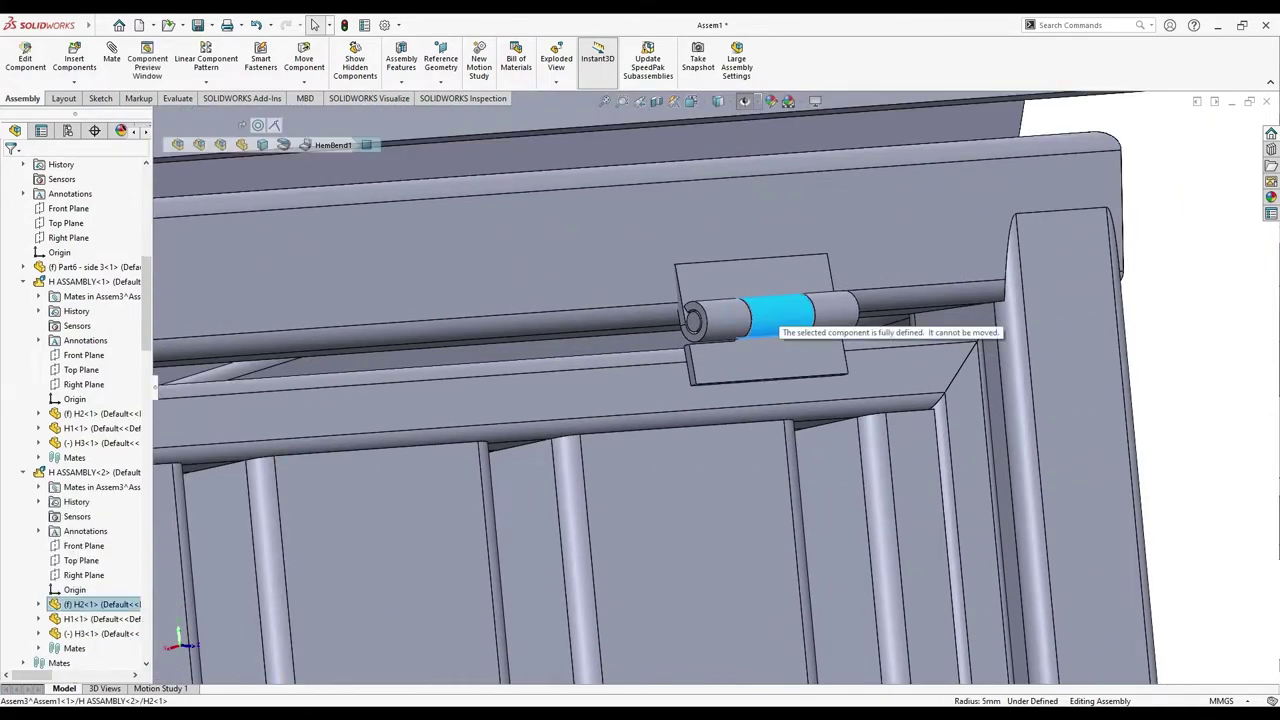
scroll(775, 322, up, 5)
scroll(775, 322, up, 2)
middle_drag(775, 322, 660, 290)
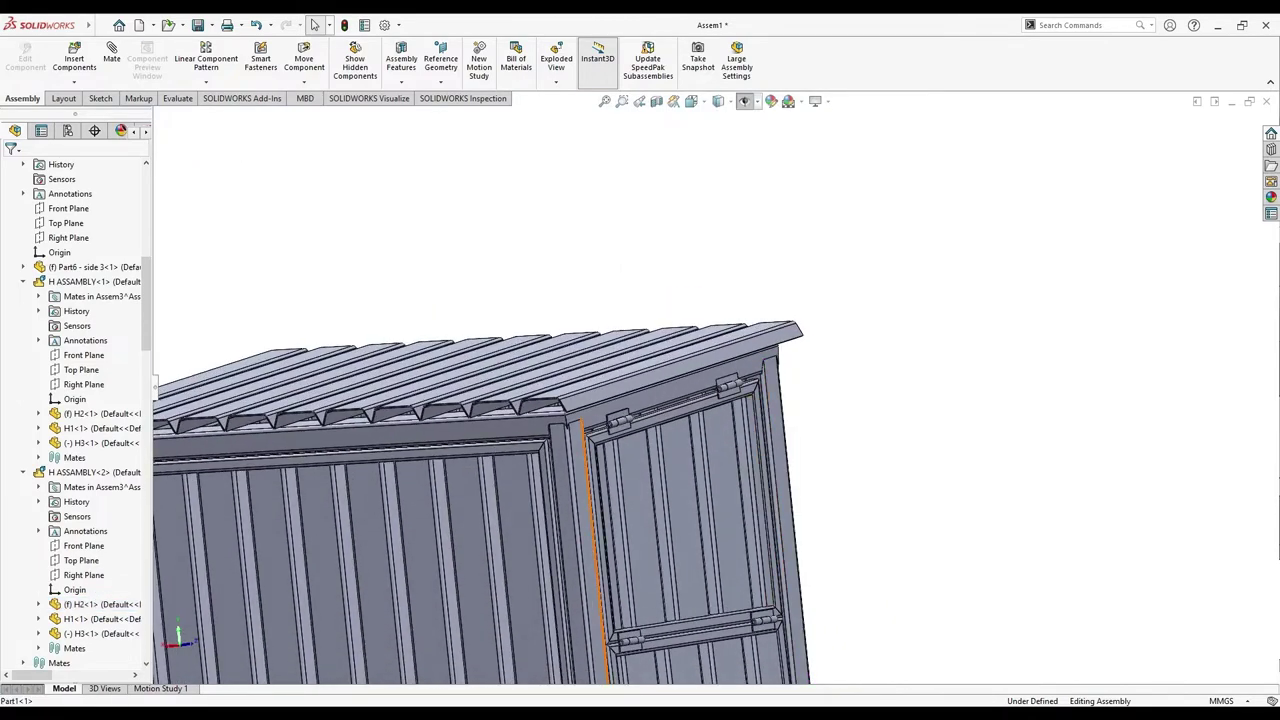
scroll(620, 480, up, 3)
scroll(620, 480, up, 3)
middle_drag(620, 480, 600, 480)
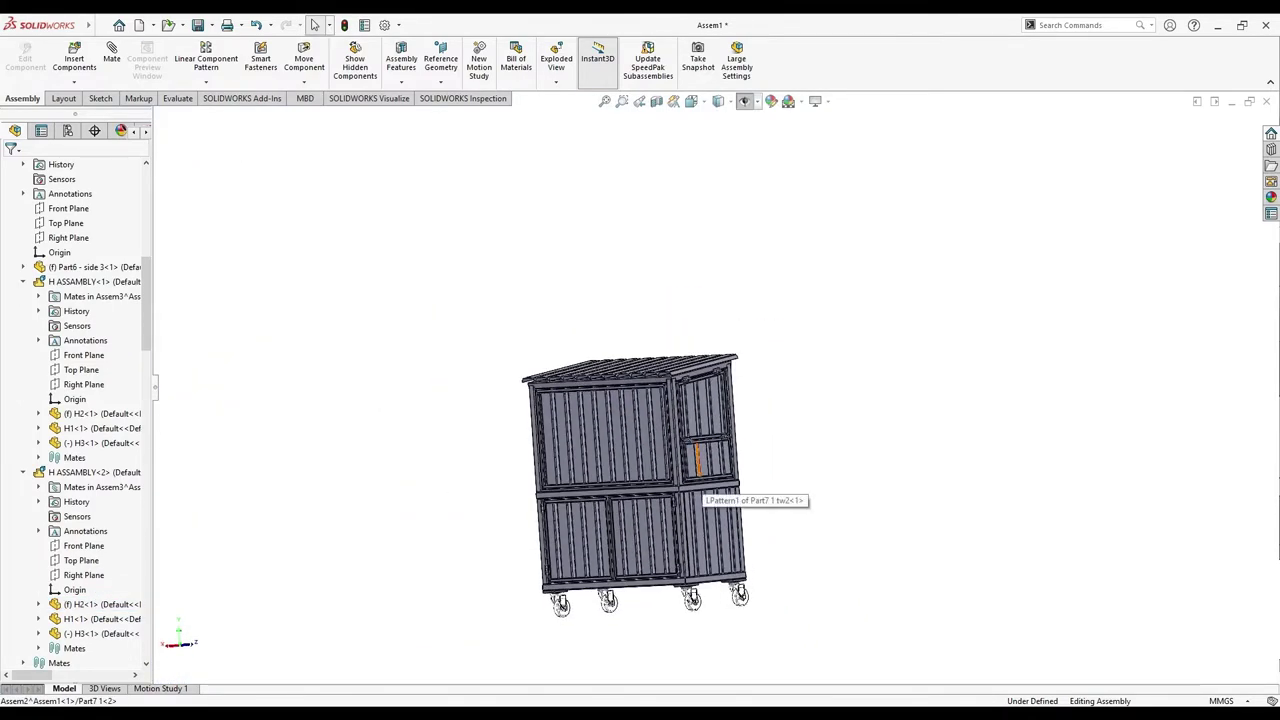
middle_drag(700, 488, 724, 488)
scroll(724, 488, down, 3)
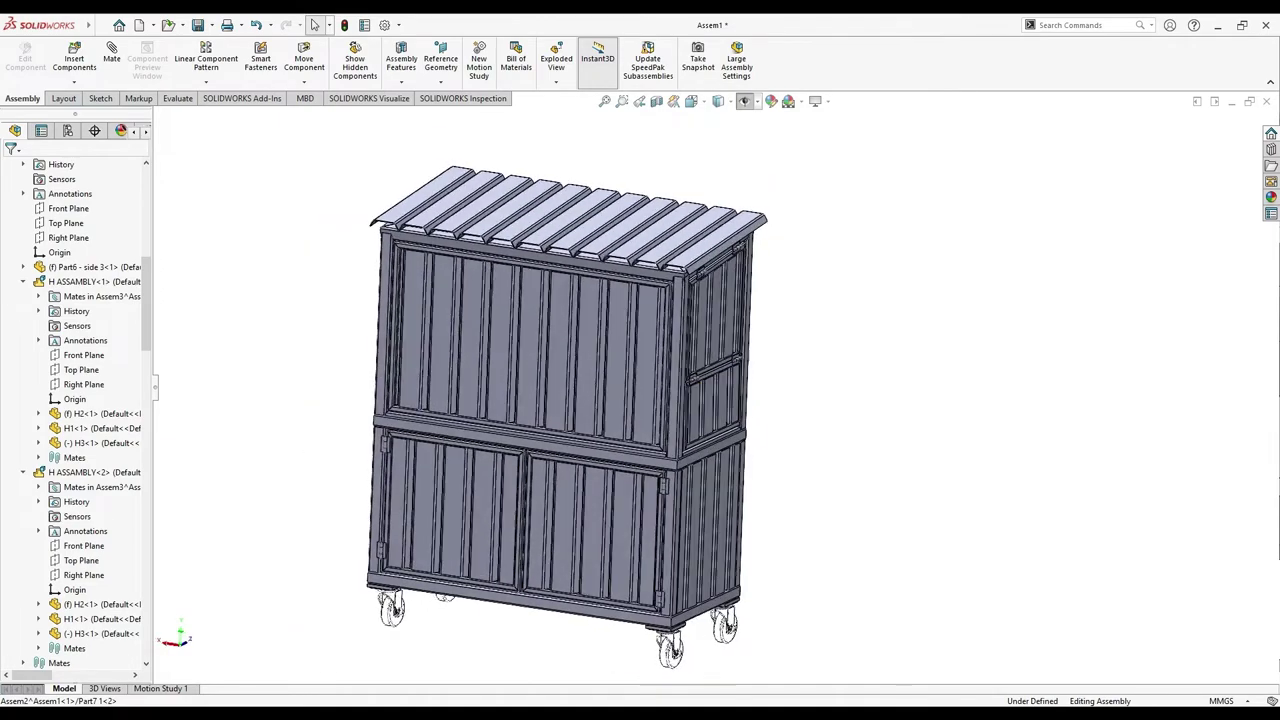
mouse_move(700, 400)
middle_down()
mouse_move(640, 380)
mouse_move(662, 320)
middle_up()
scroll(680, 400, down, 3)
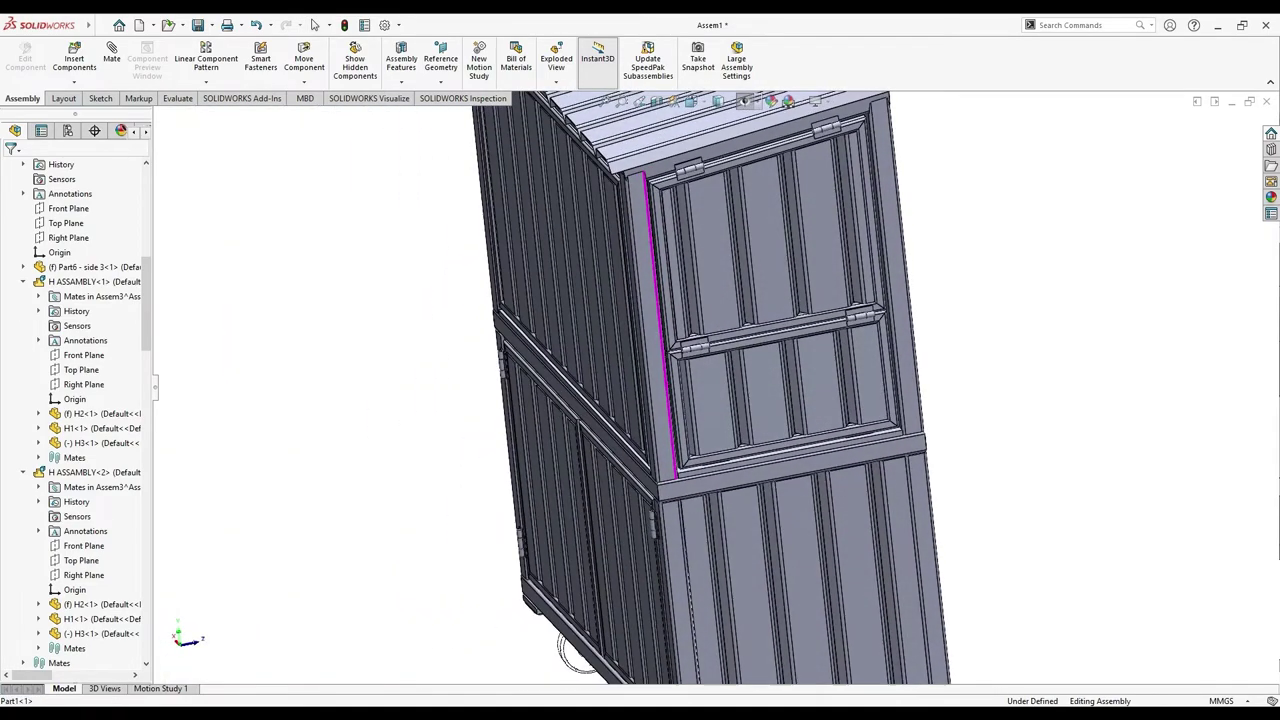
scroll(700, 400, down, 3)
scroll(700, 400, up, 2)
scroll(760, 500, down, 3)
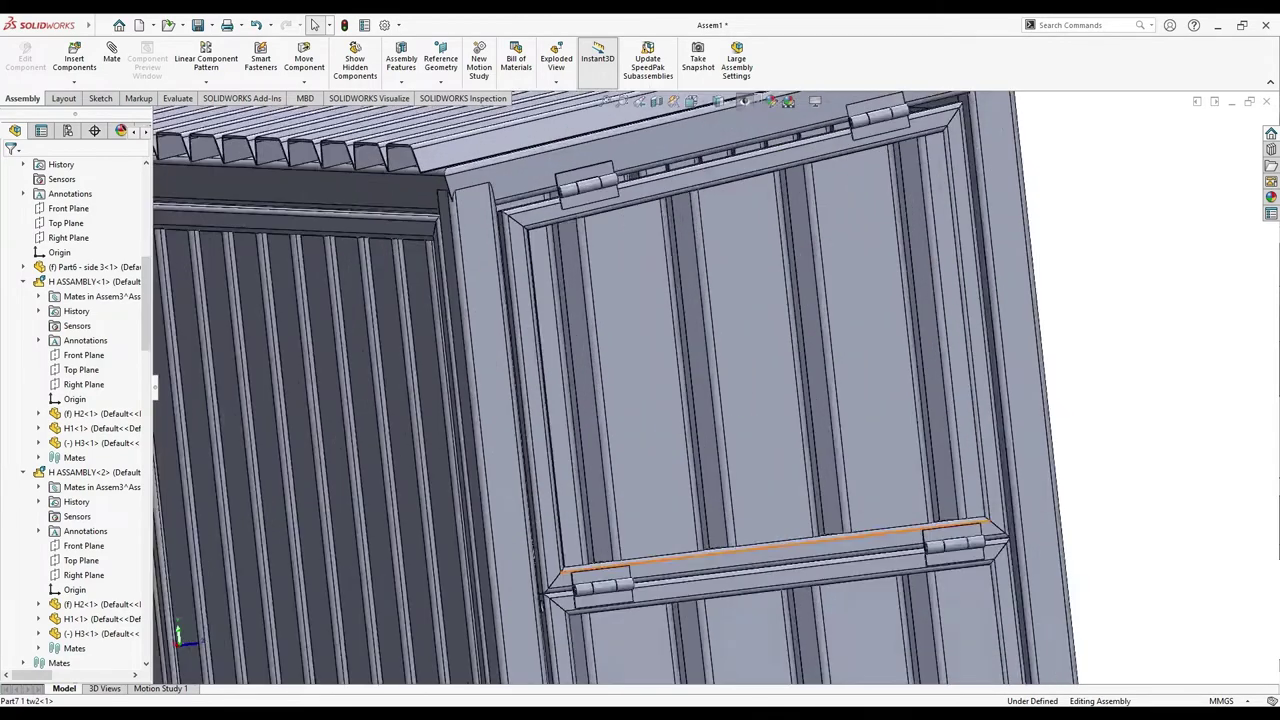
scroll(555, 150, down, 2)
drag(615, 218, 620, 290)
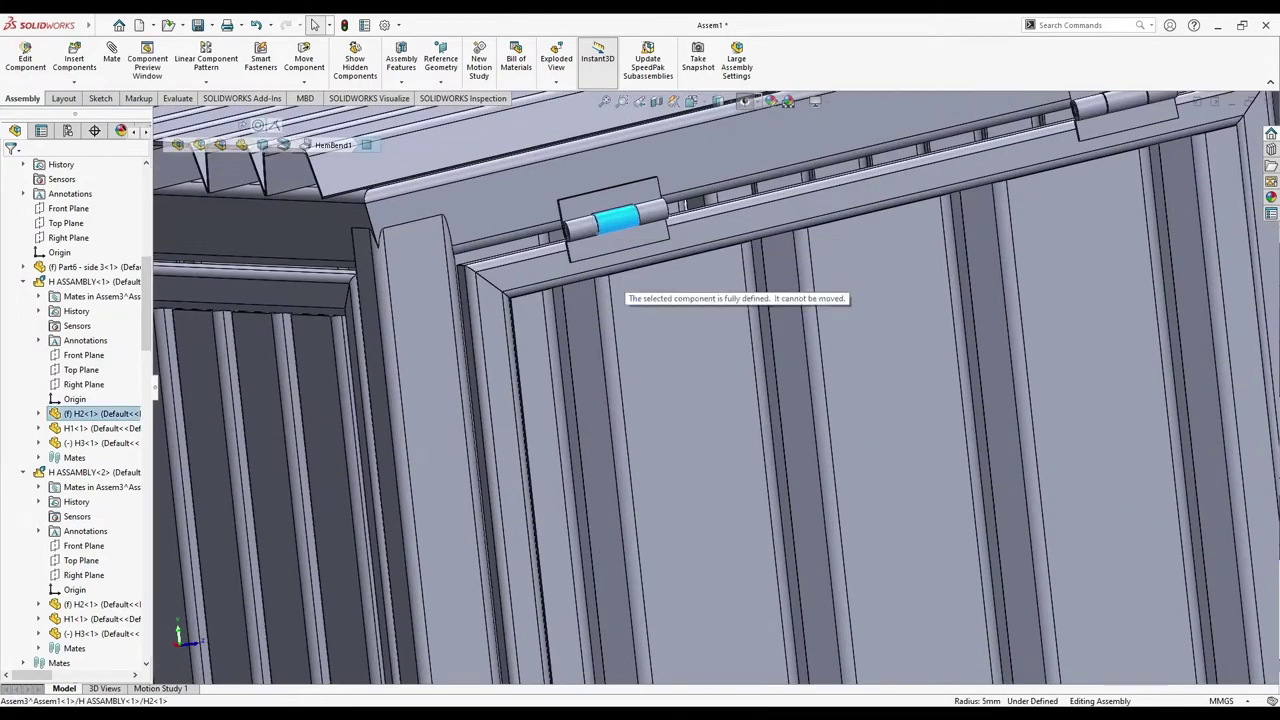
scroll(620, 290, up, 5)
scroll(885, 312, down, 5)
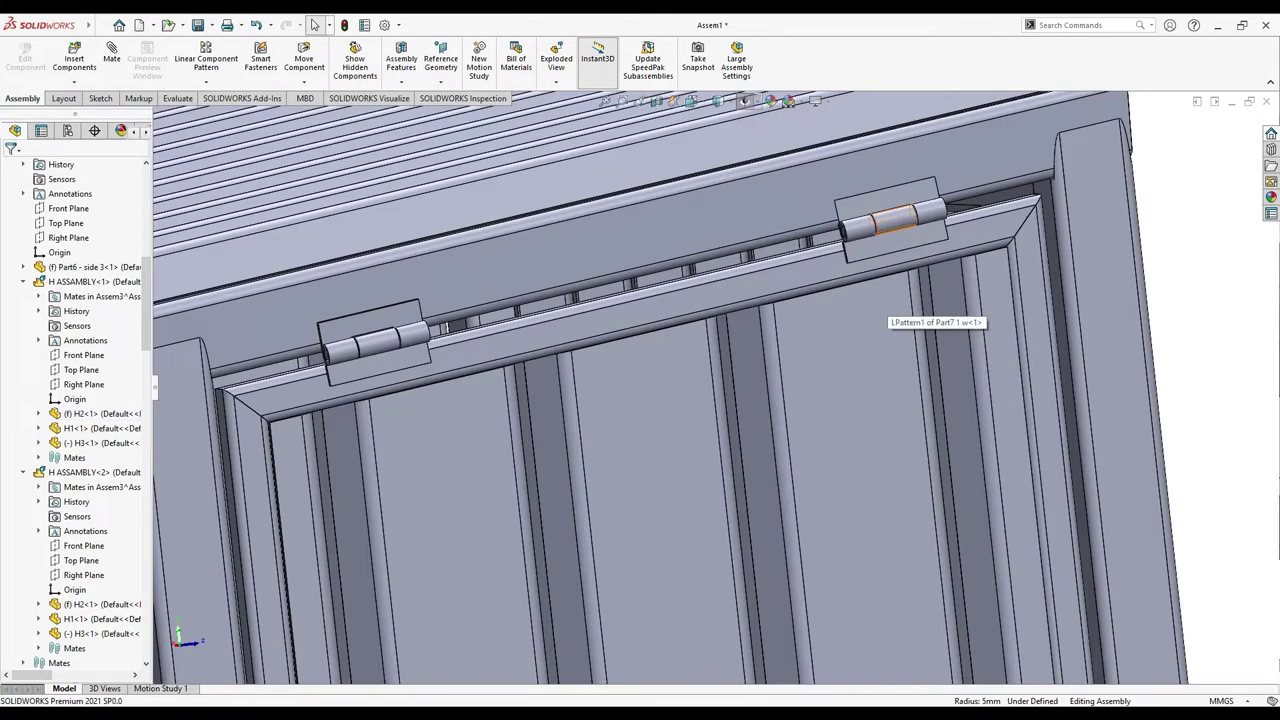
click(893, 220)
Select the left hinge, expand H ASSEMBLY<1> mates, and review Parallel3 and Distance5
middle_drag(893, 220, 680, 500)
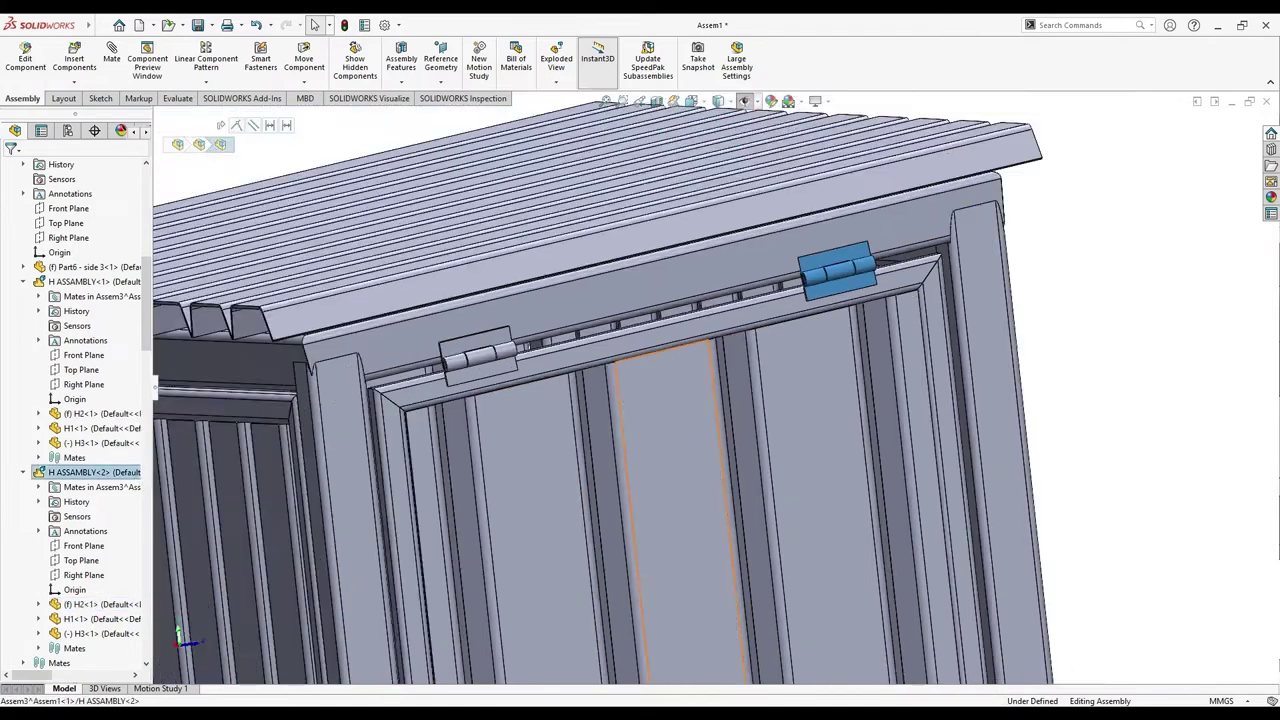
click(95, 281)
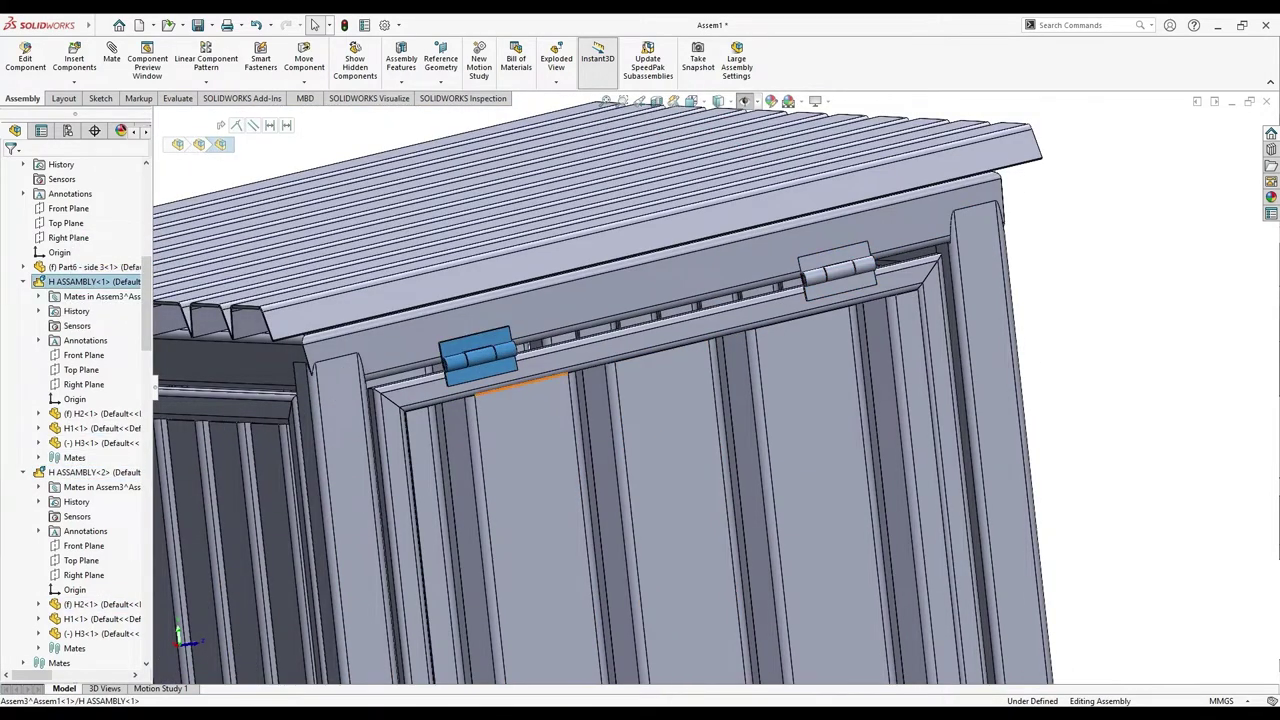
middle_drag(605, 450, 535, 385)
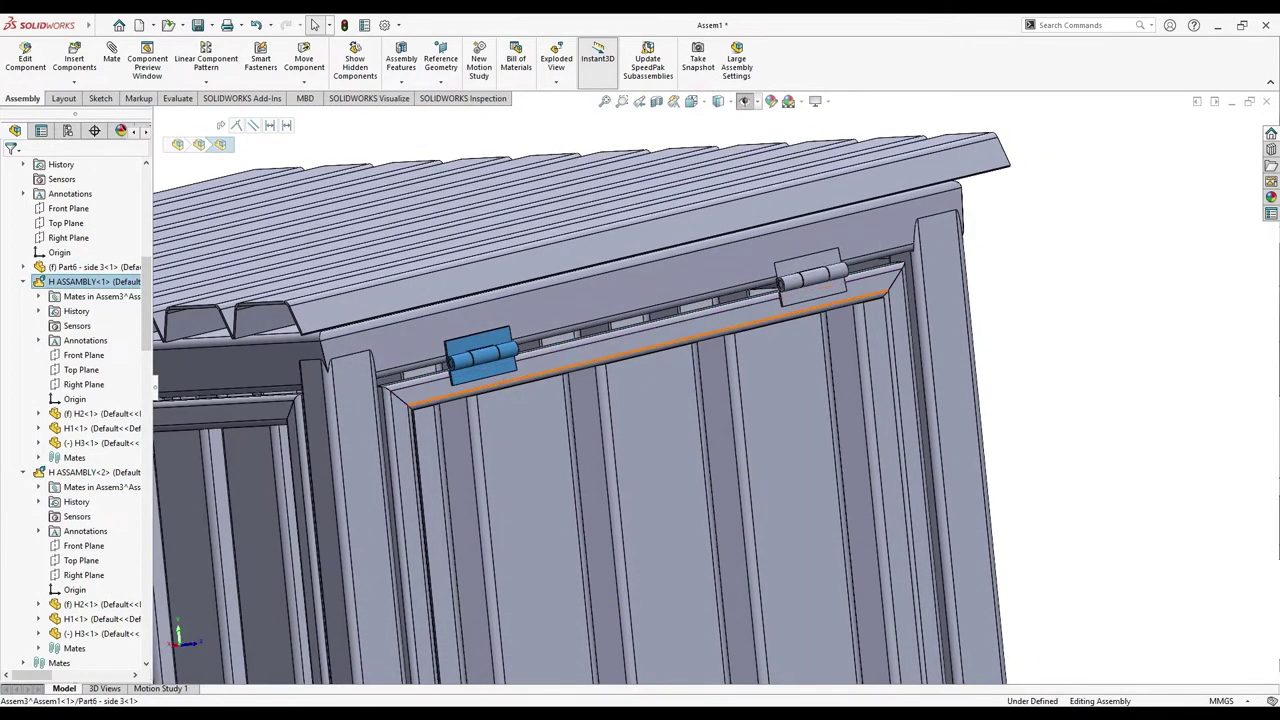
click(535, 385)
click(38, 296)
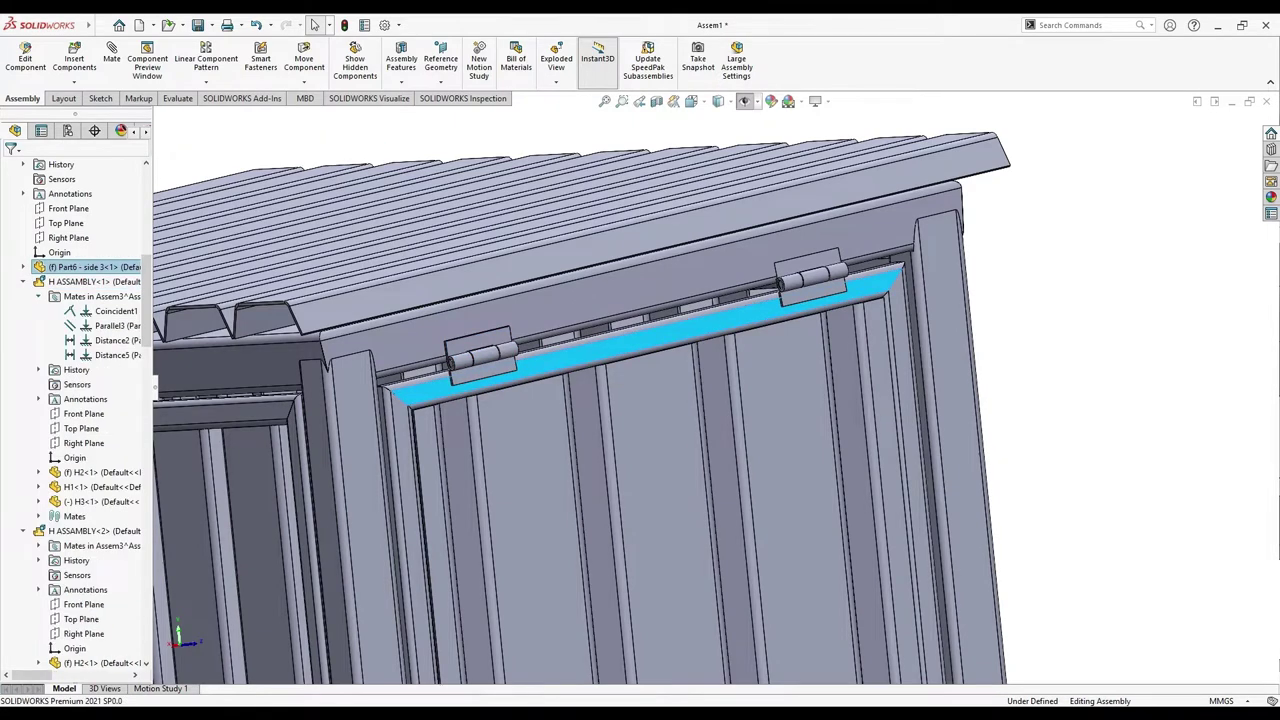
click(115, 326)
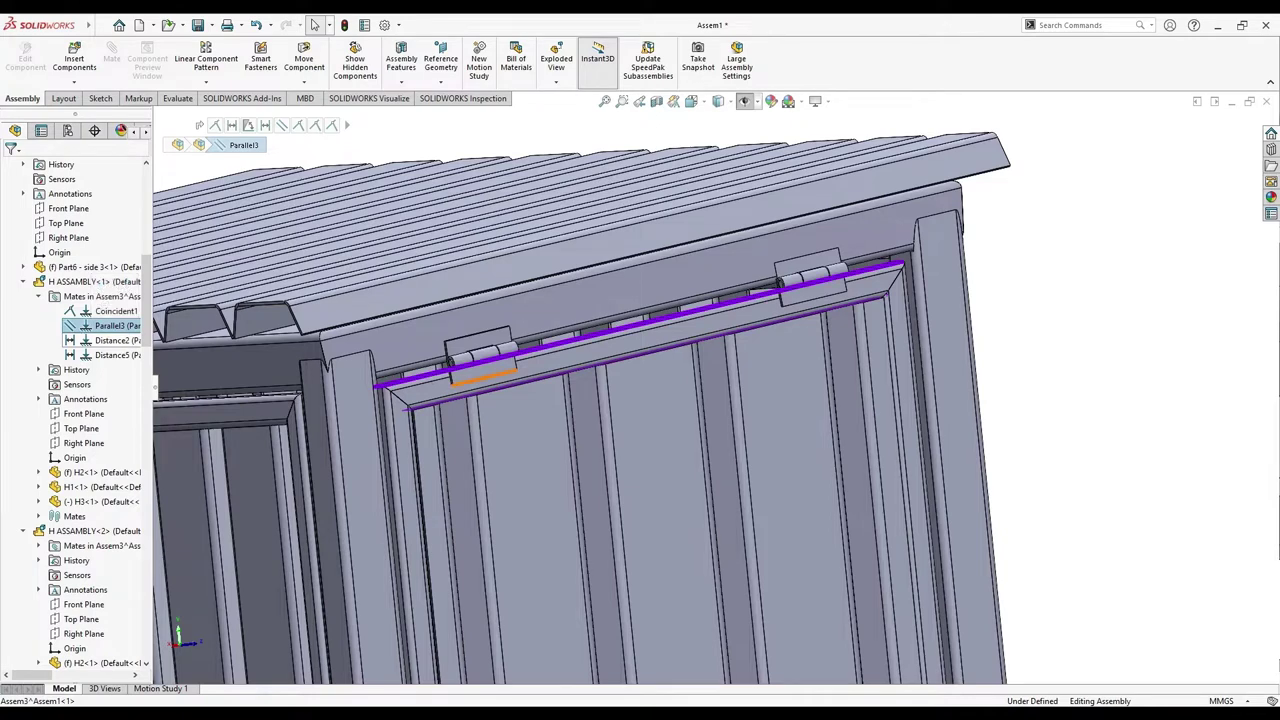
click(117, 340)
click(117, 355)
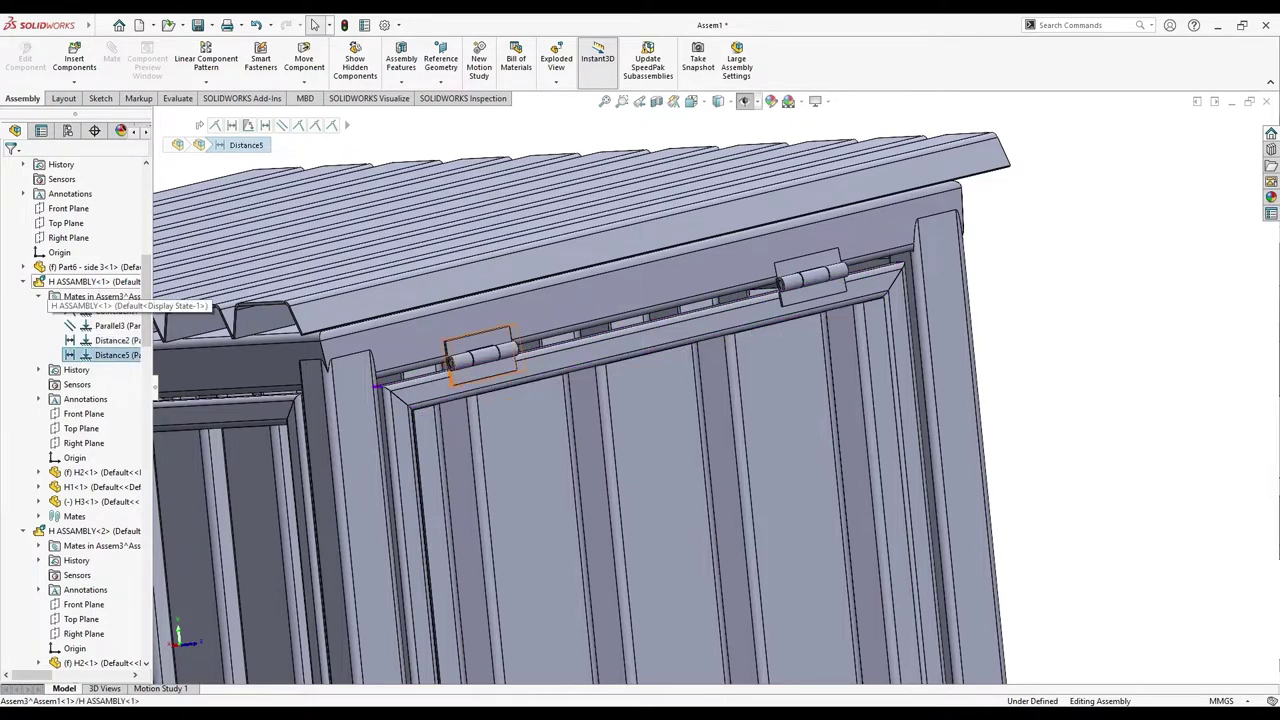
click(50, 281)
scroll(48, 275, up, 3)
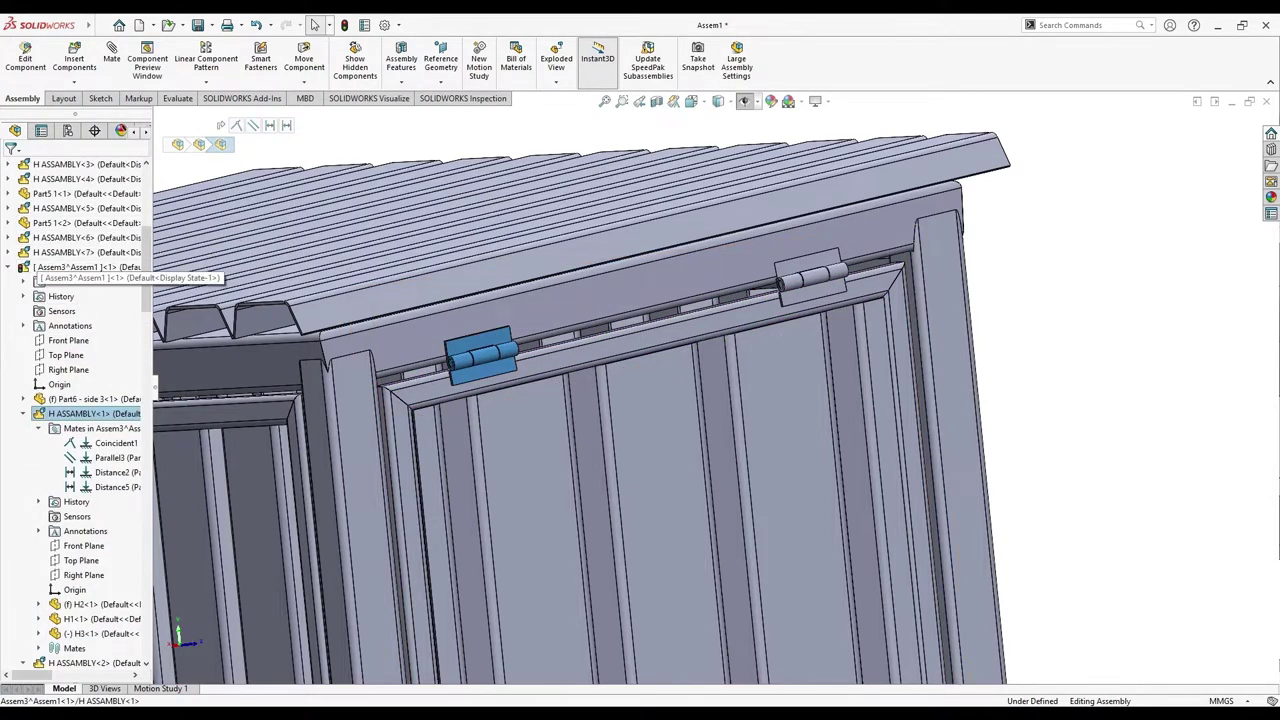
Review the window mates Coincident66, Distance24, LimitAngle9, Distance27 and Coincident70–72
click(38, 281)
click(100, 296)
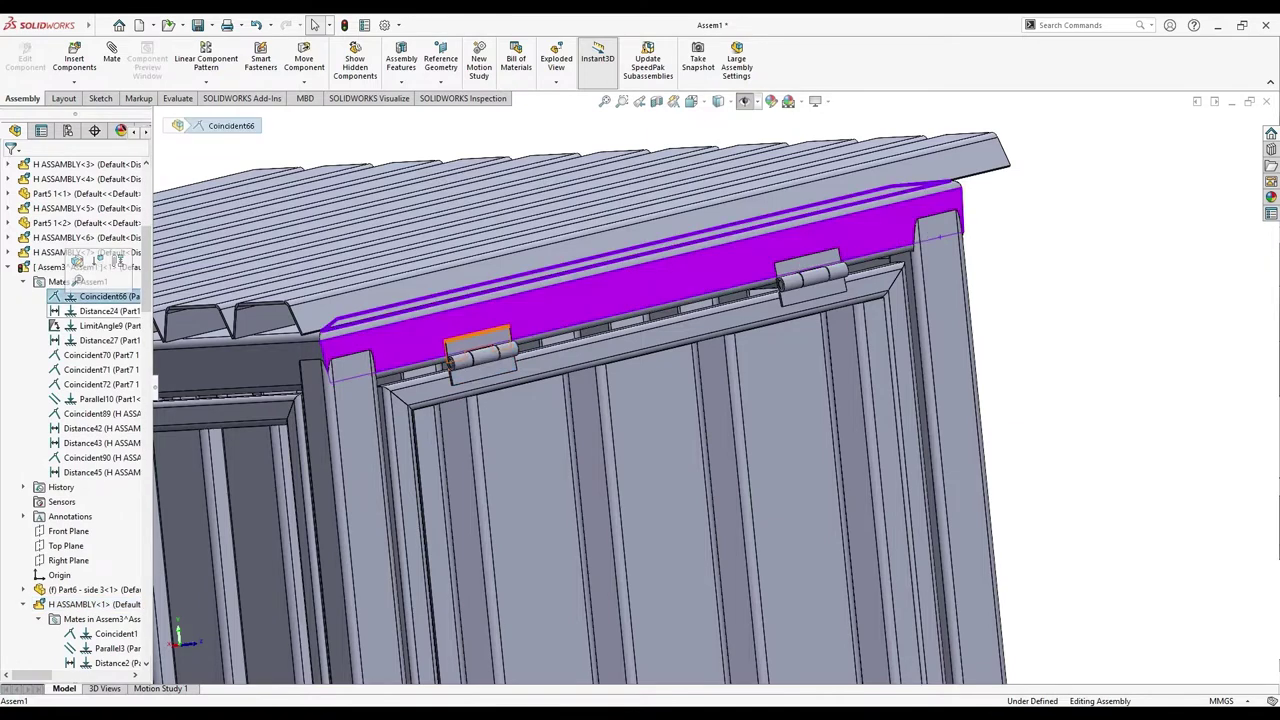
click(100, 311)
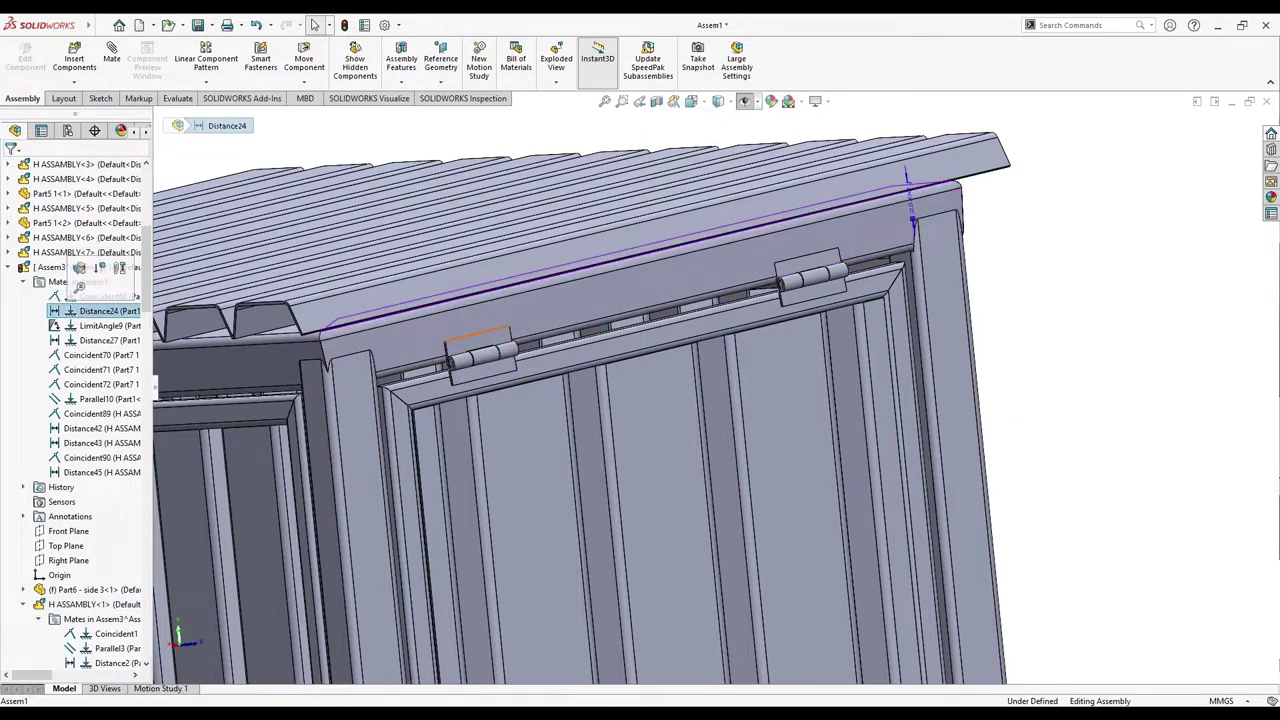
click(100, 326)
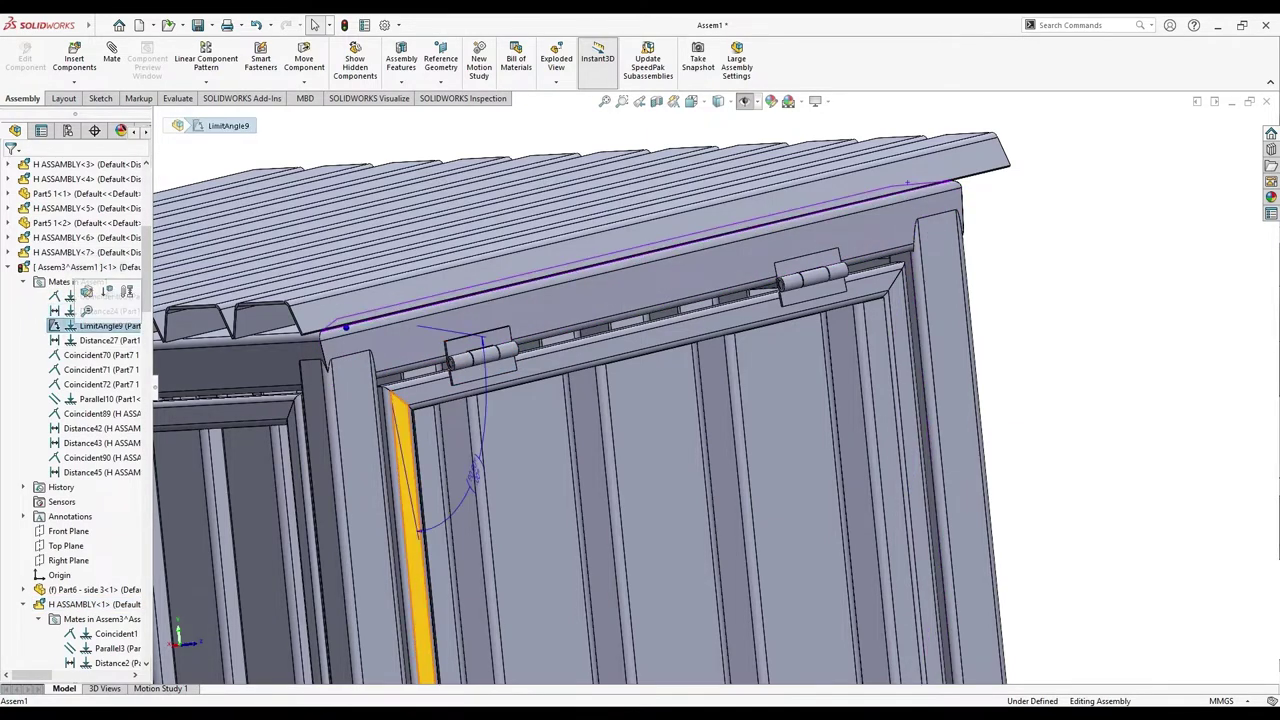
click(100, 340)
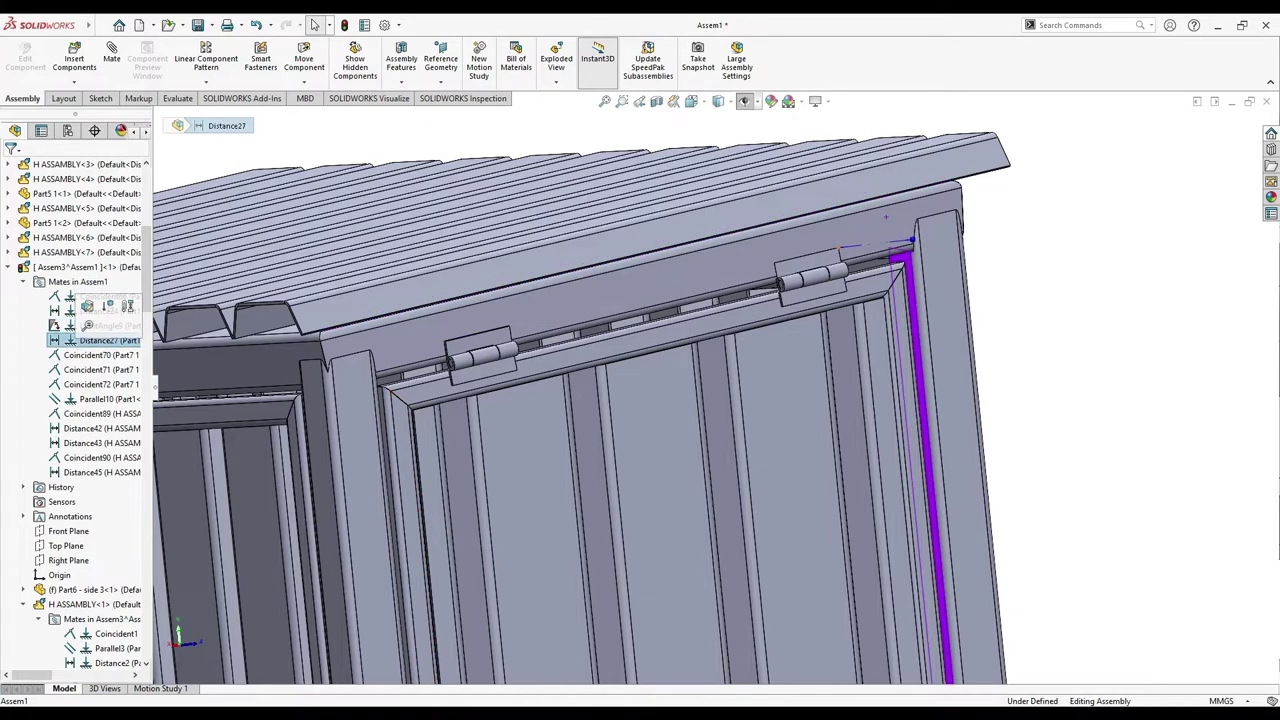
click(100, 355)
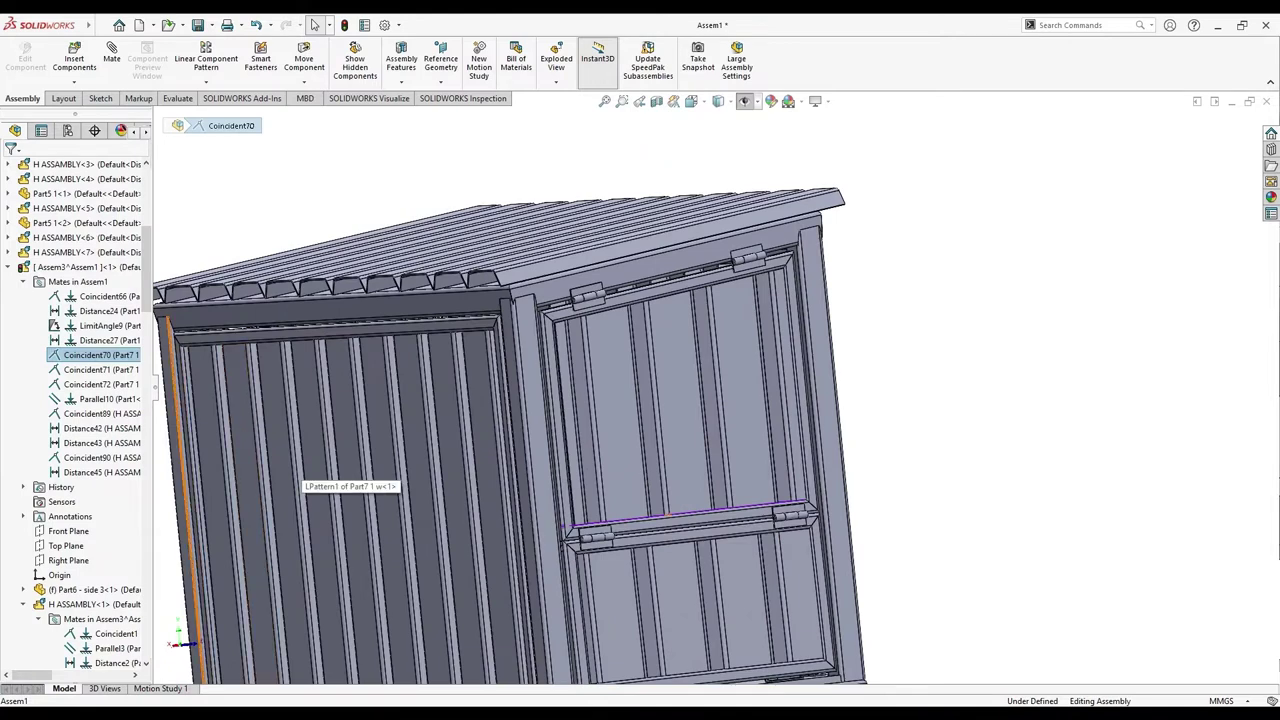
click(100, 369)
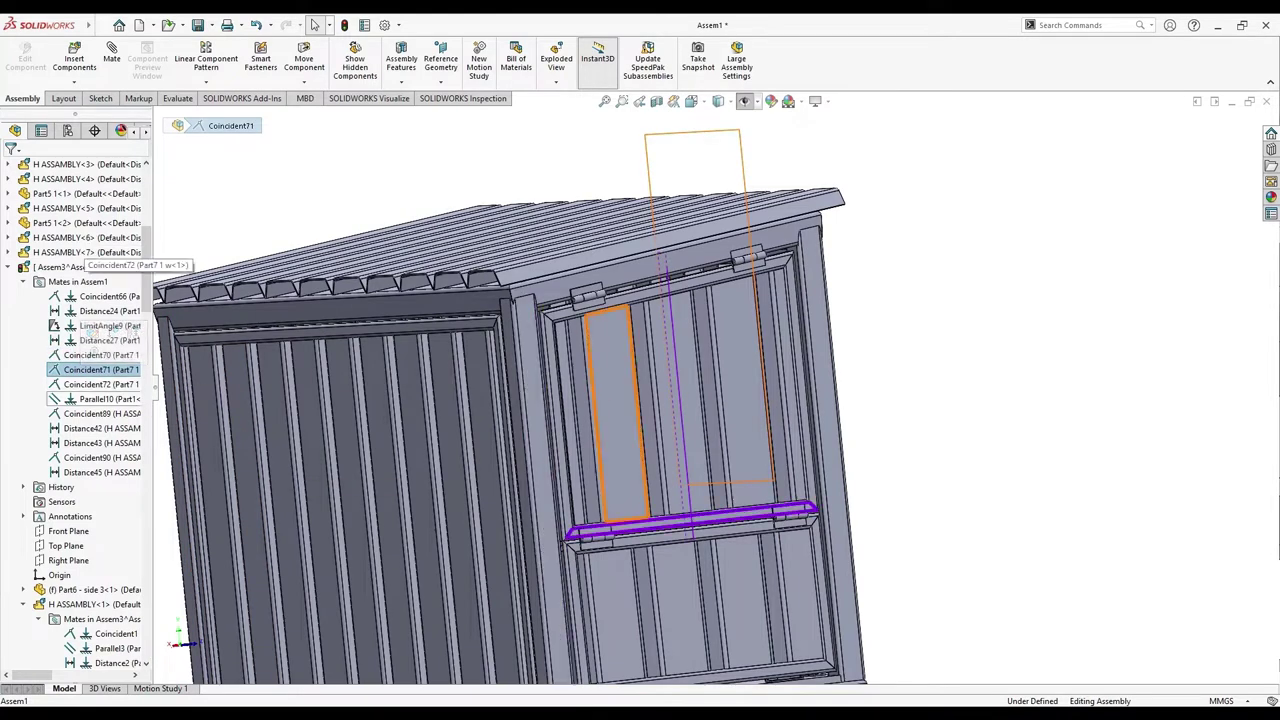
click(100, 384)
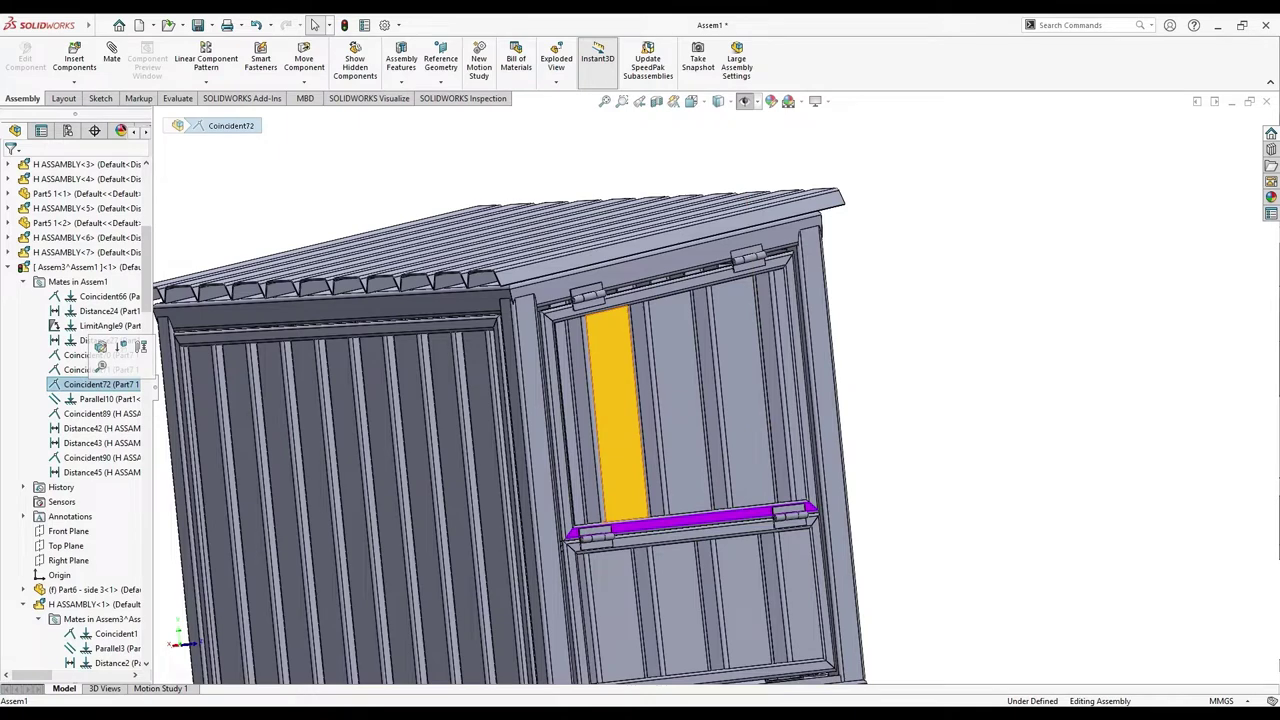
Delete the Parallel10 mate and confirm
right_click(100, 386)
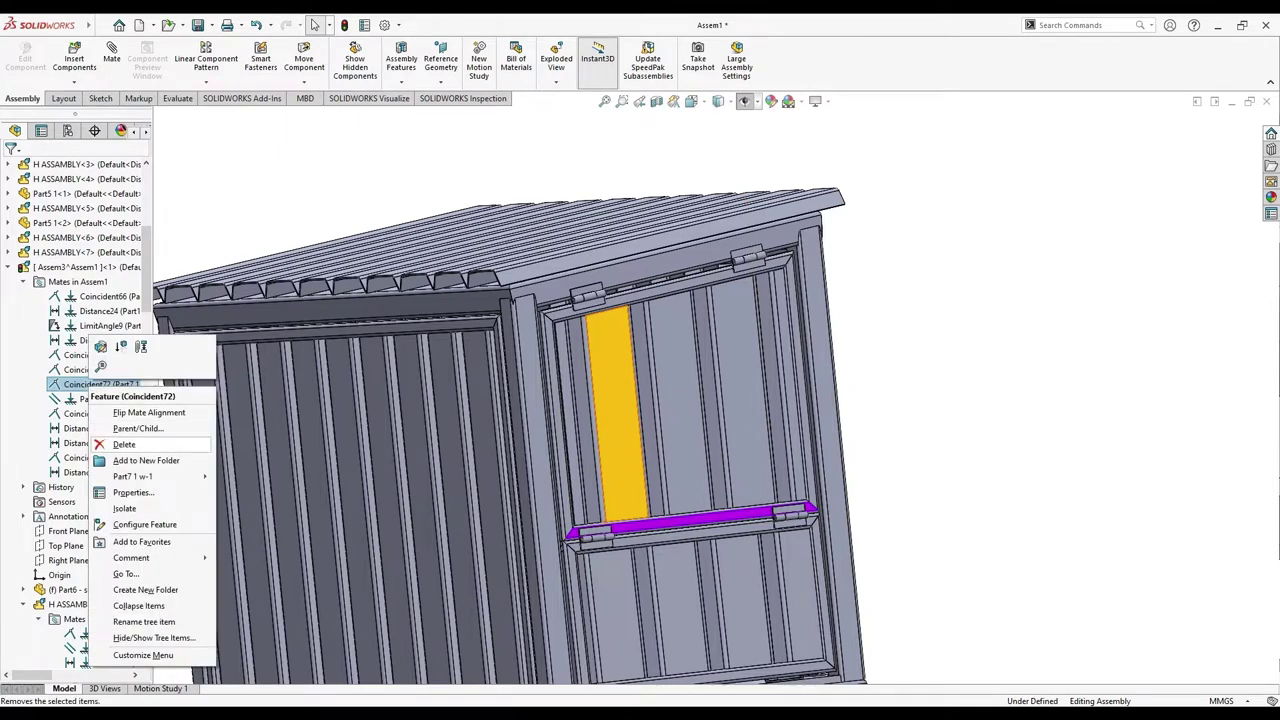
click(90, 399)
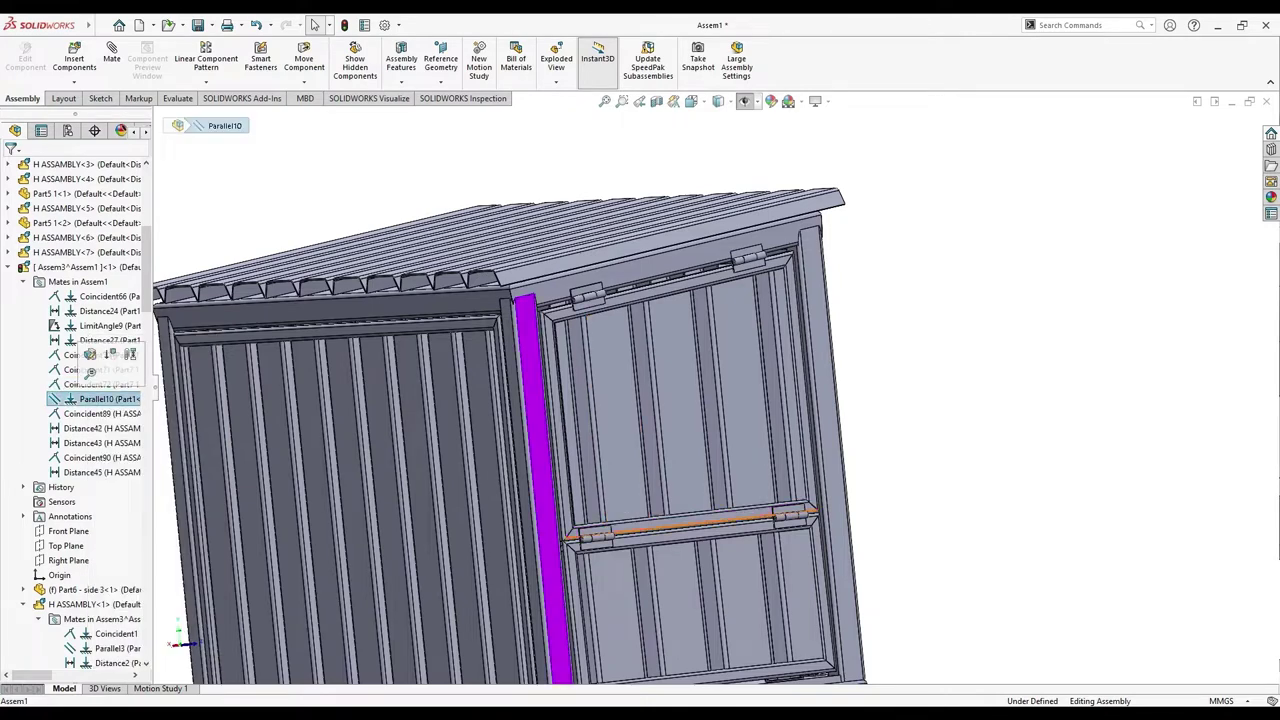
right_click(100, 399)
click(113, 435)
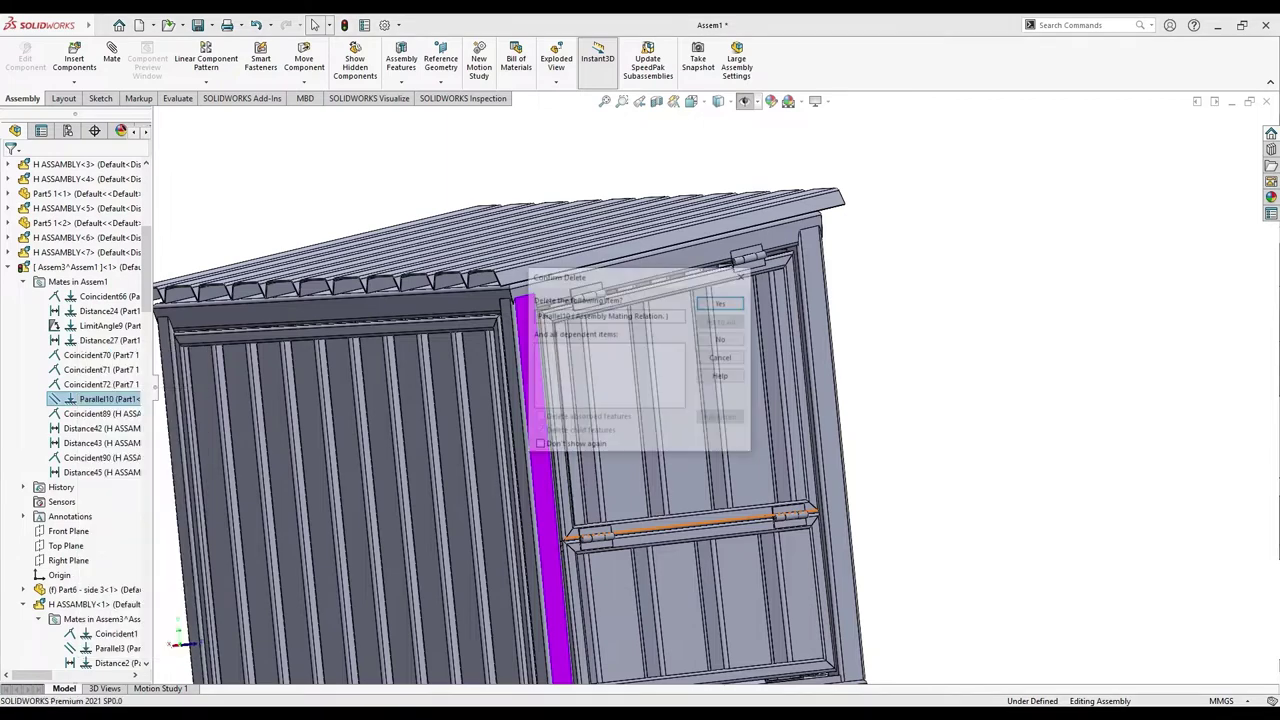
key(Return)
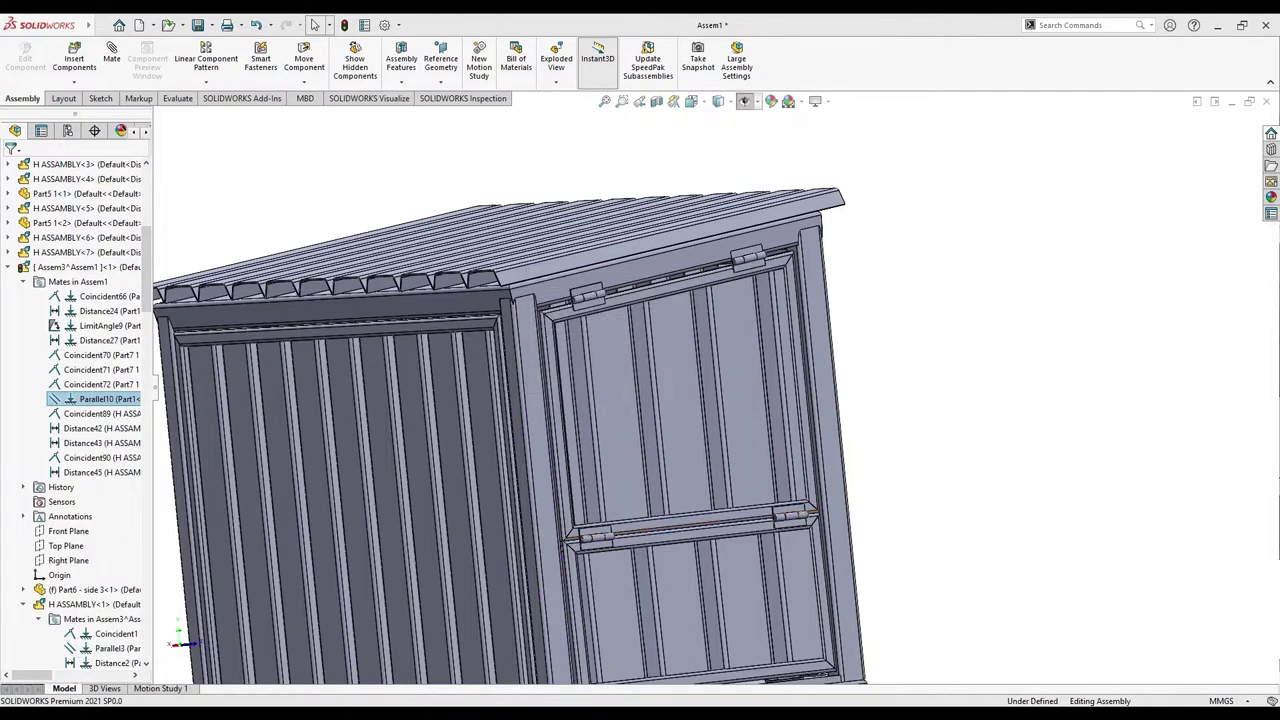
click(100, 428)
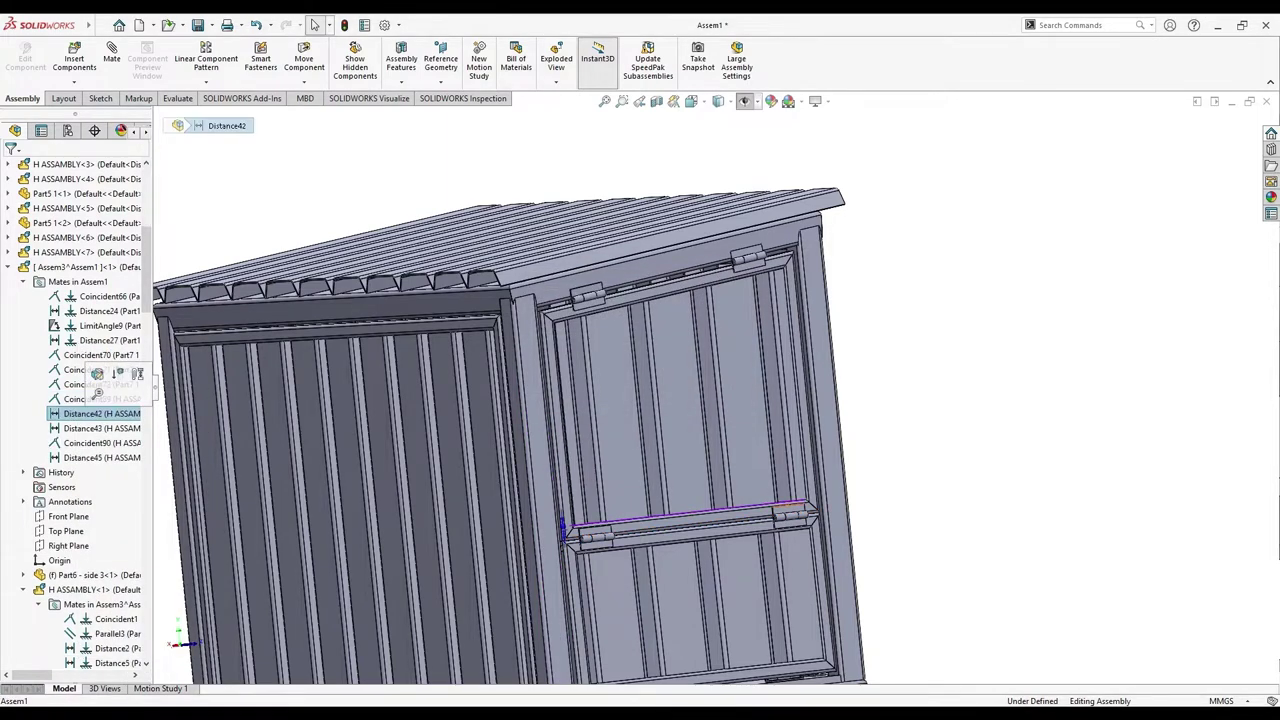
key(Down)
key(Down)
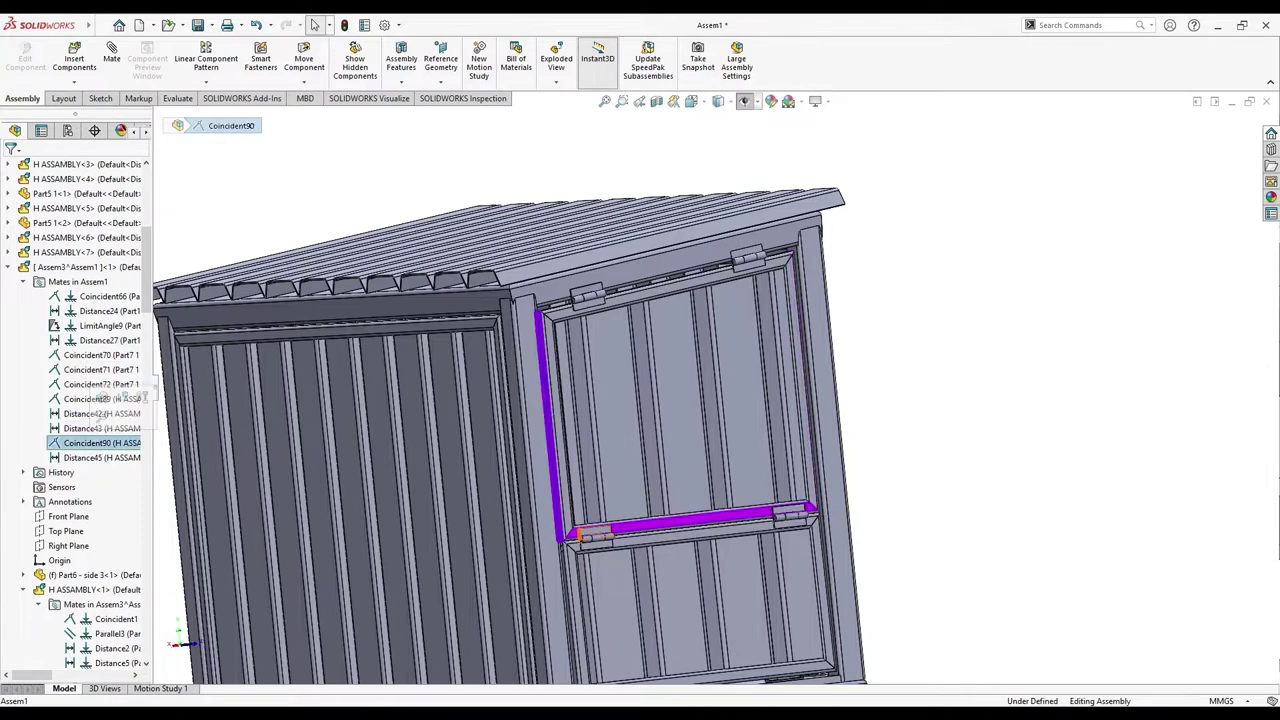
scroll(592, 298, down, 2)
click(597, 298)
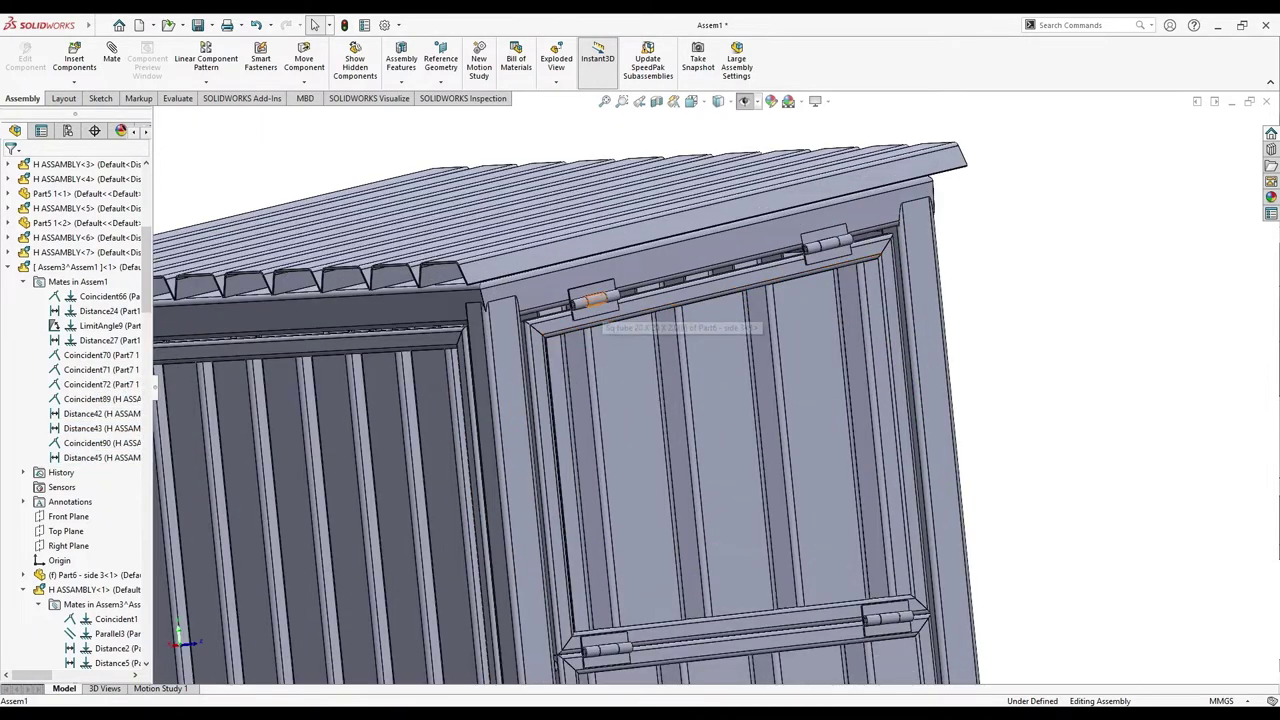
drag(597, 298, 622, 392)
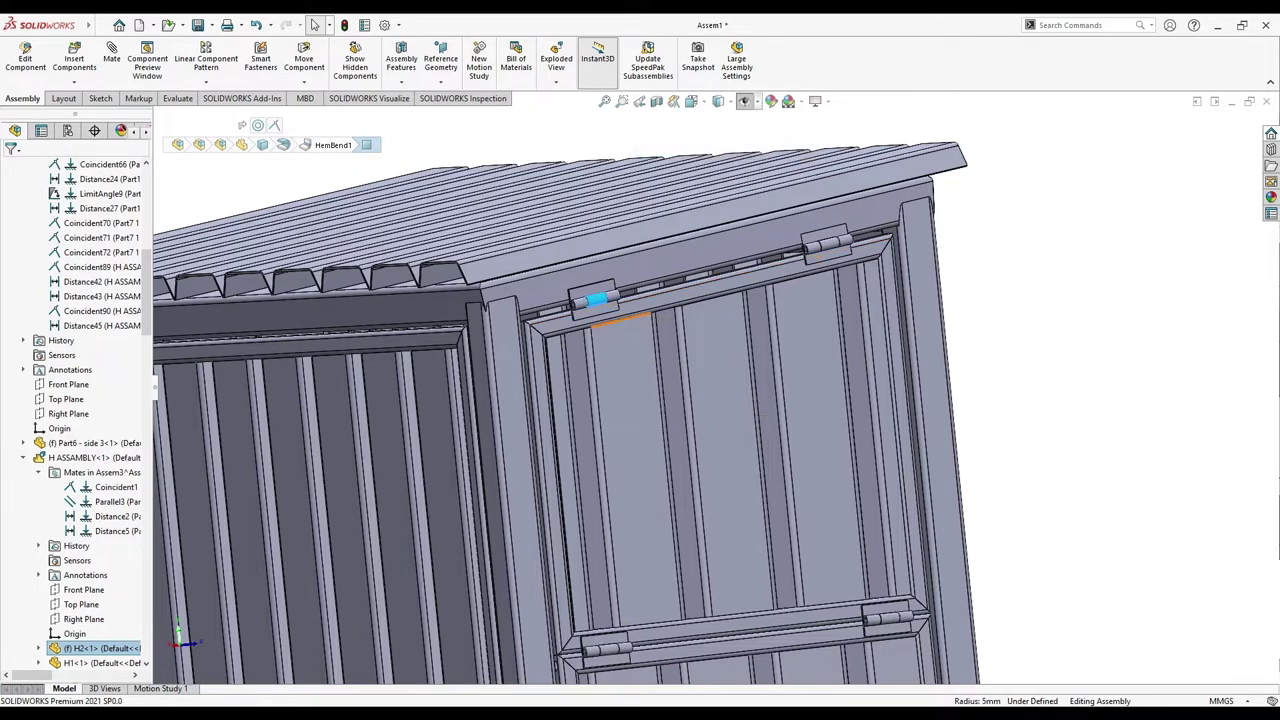
scroll(640, 410, up, 3)
middle_drag(605, 450, 545, 500)
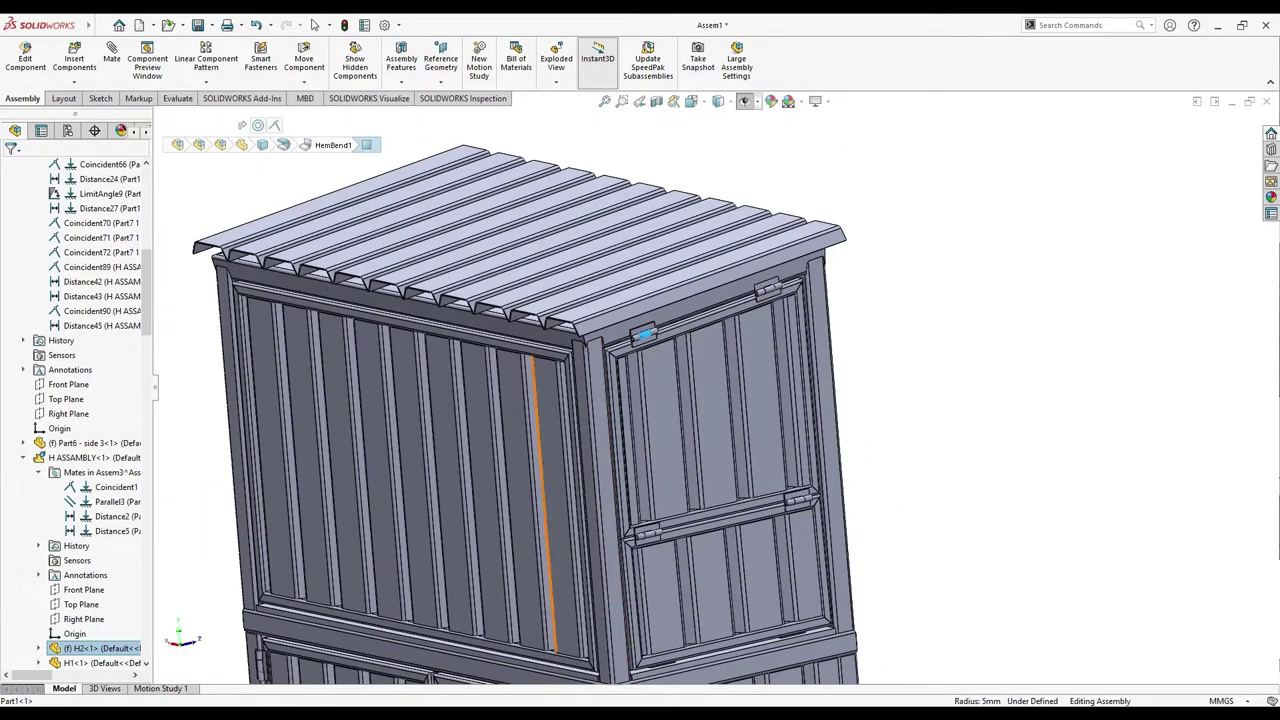
middle_drag(645, 335, 700, 480)
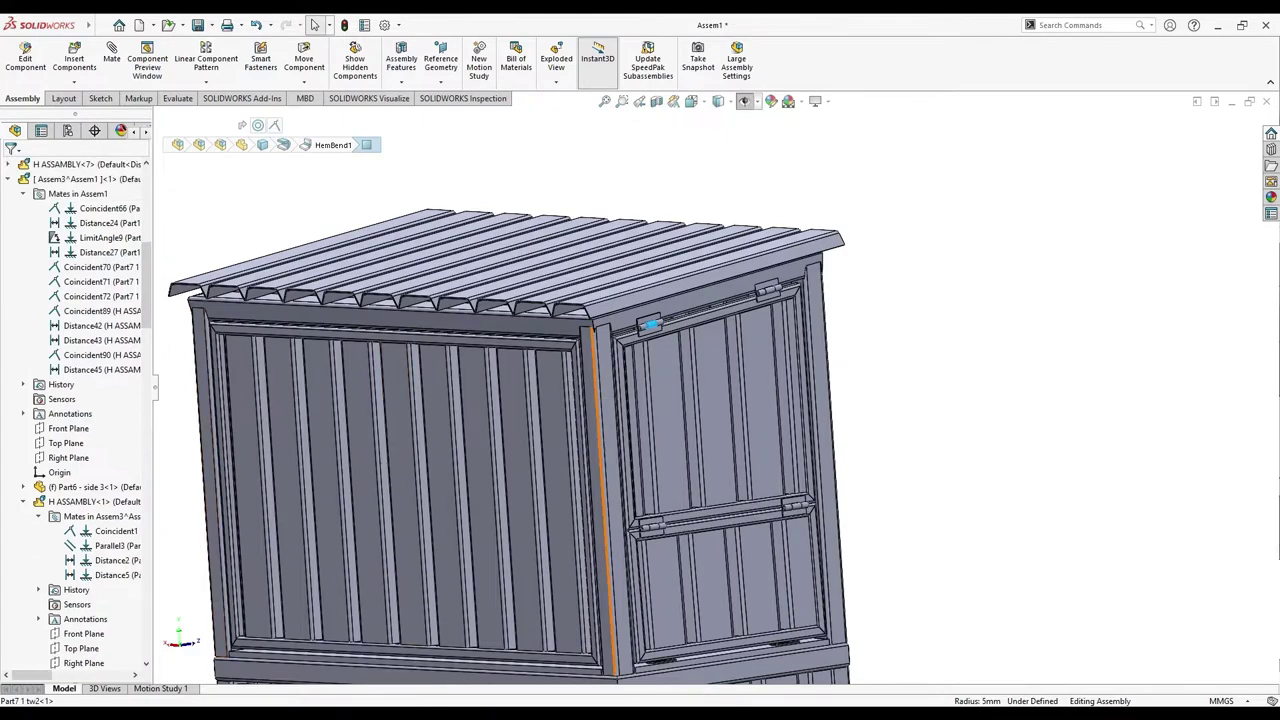
scroll(716, 508, up, 5)
click(755, 395)
Suppress the crossbar hinges H ASSEMBLY<17> and H ASSEMBLY<16>
scroll(755, 395, up, 3)
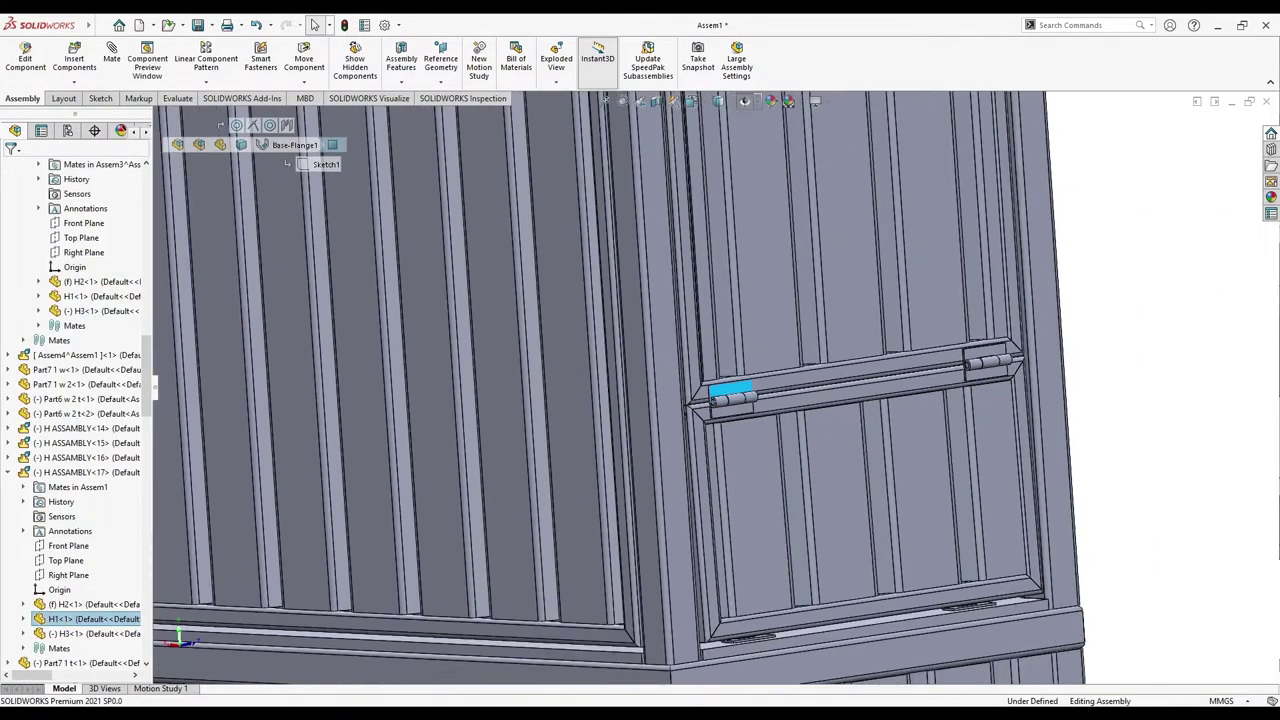
scroll(1005, 376, down, 4)
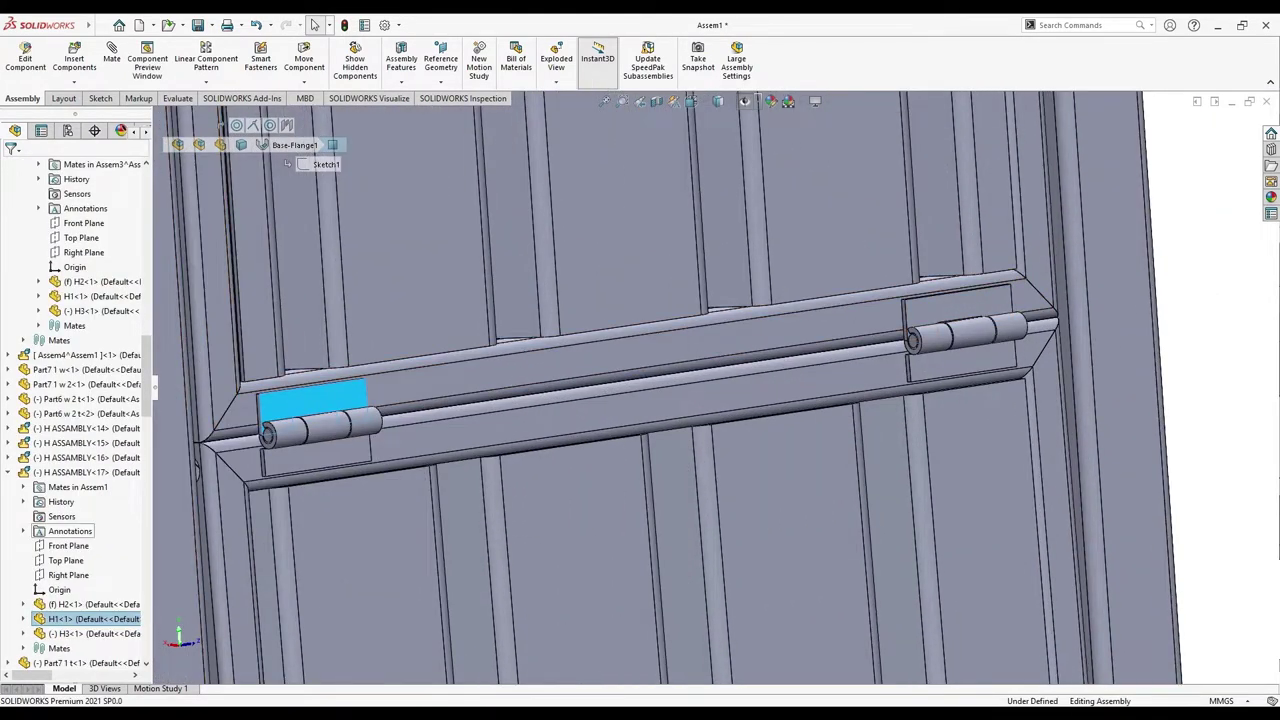
right_click(88, 472)
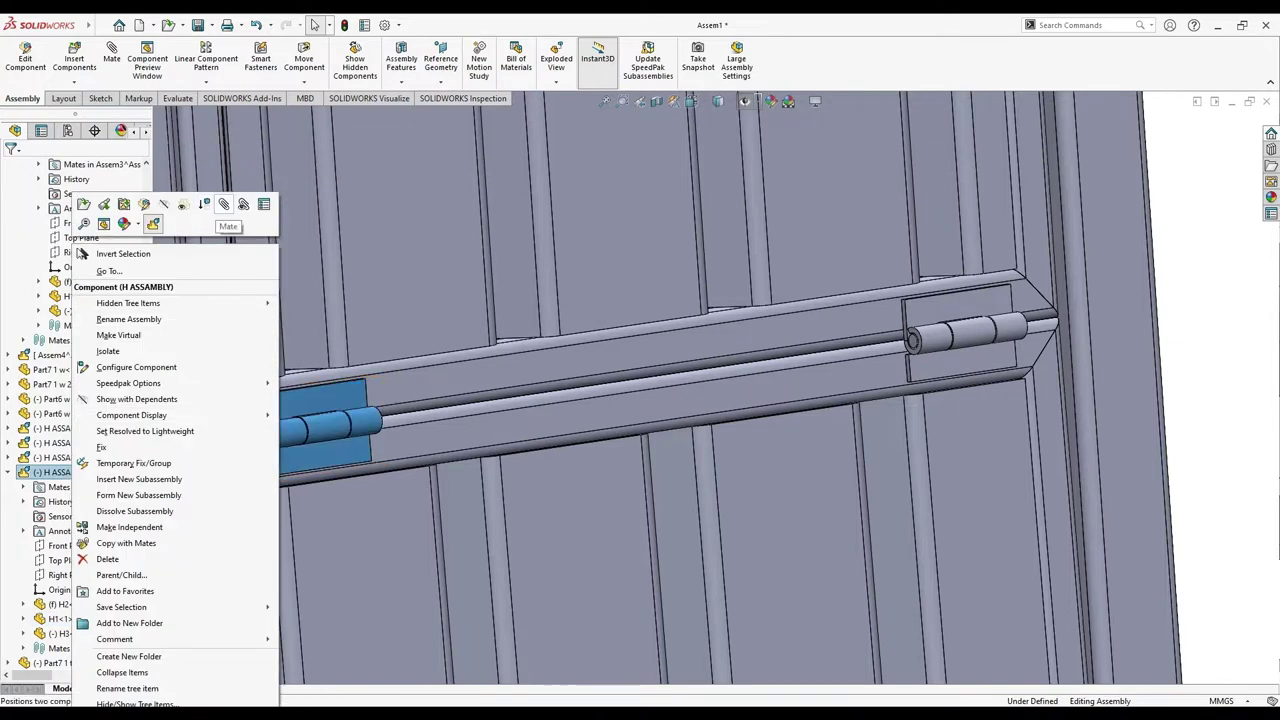
click(152, 224)
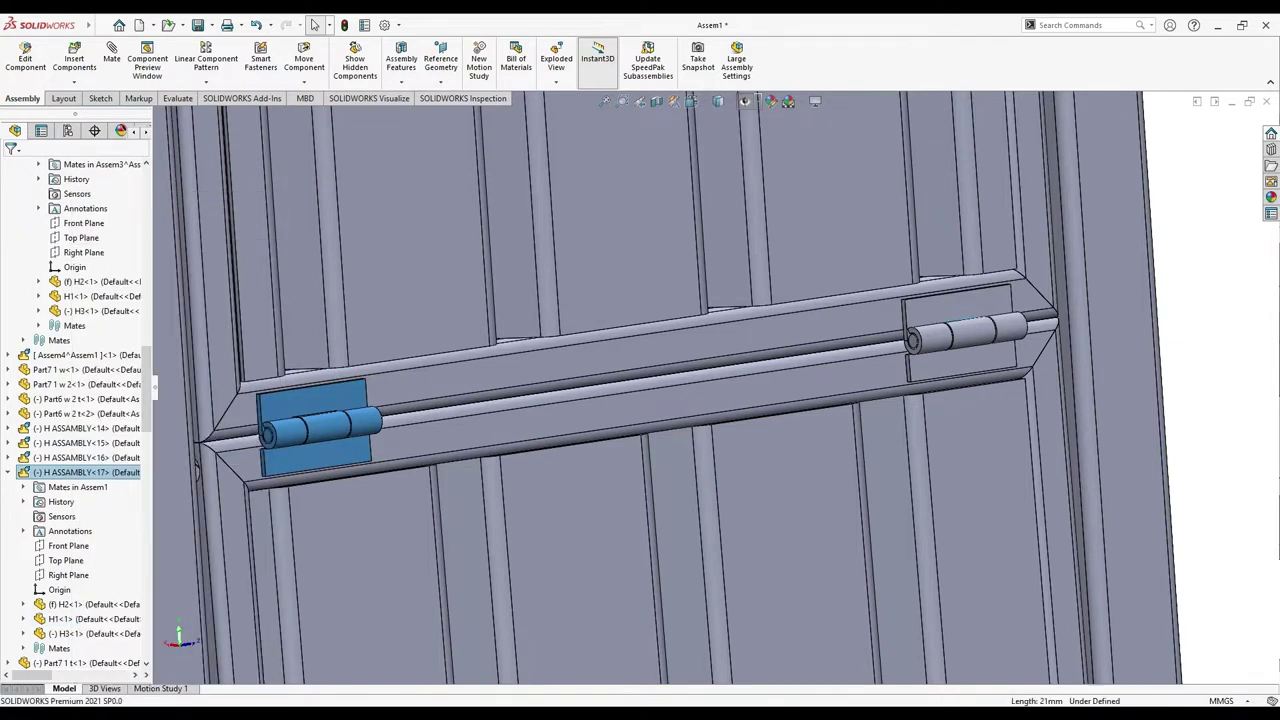
click(1000, 310)
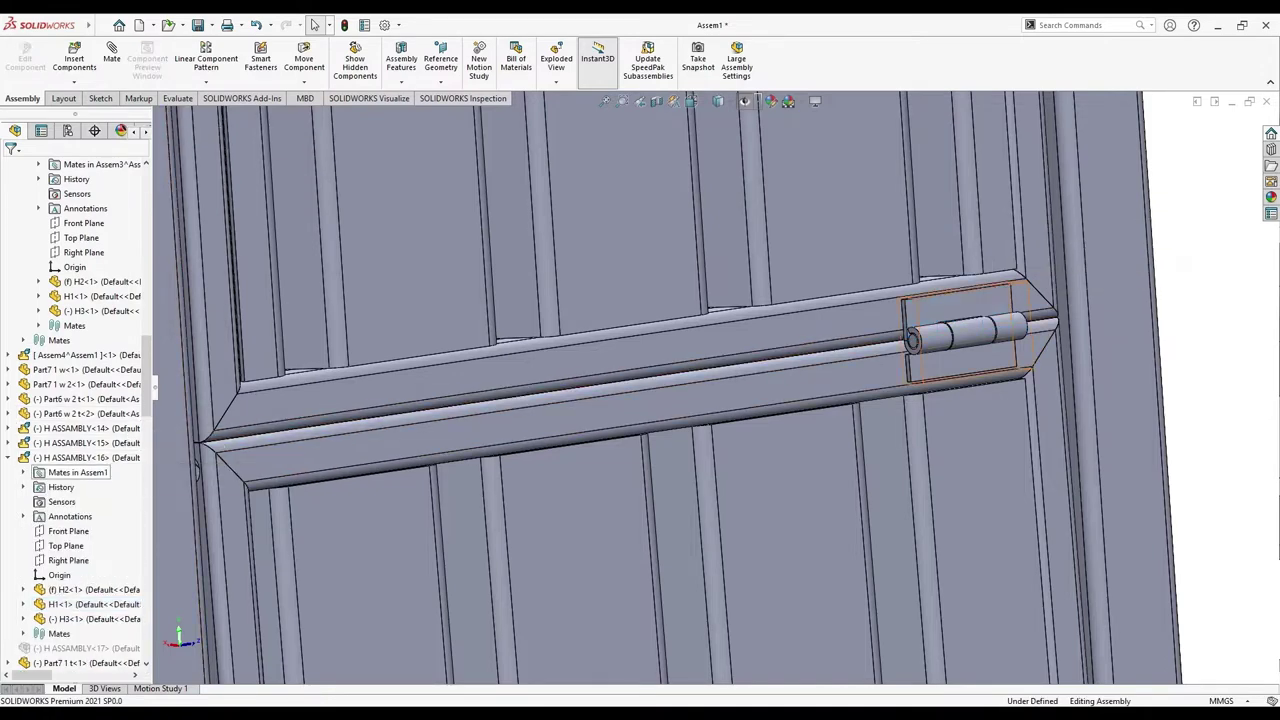
click(90, 457)
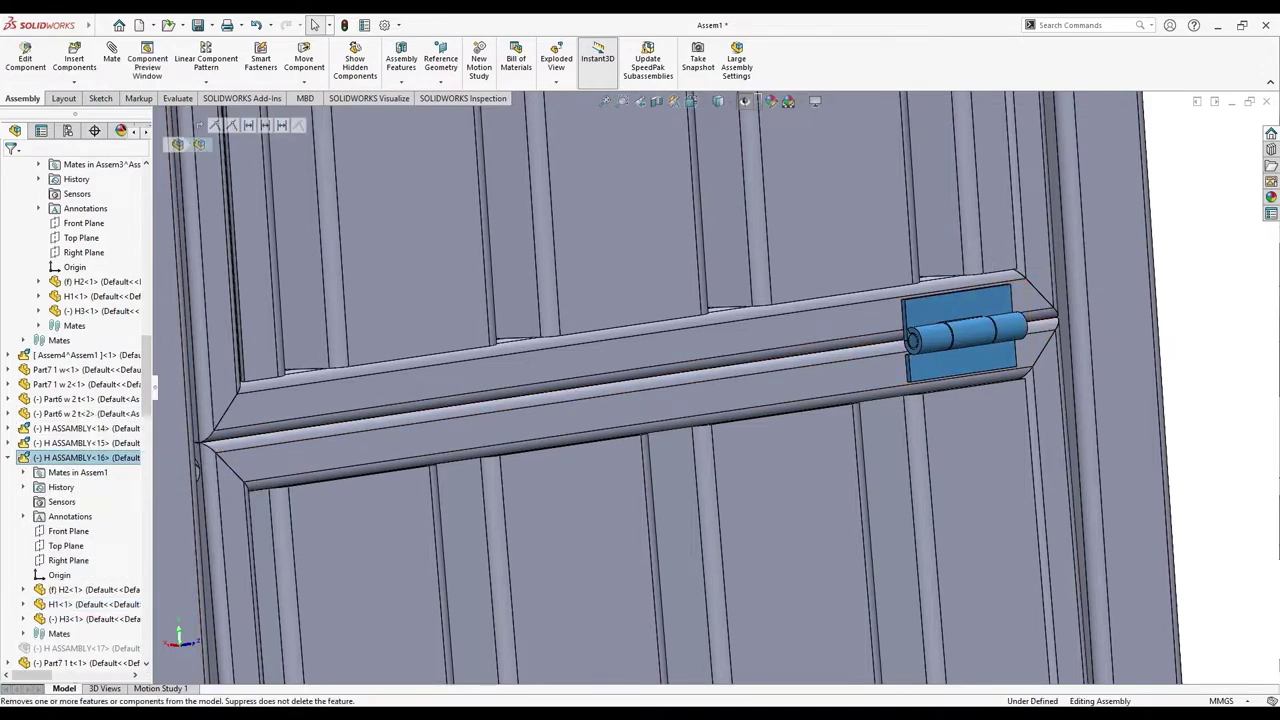
key(Tab)
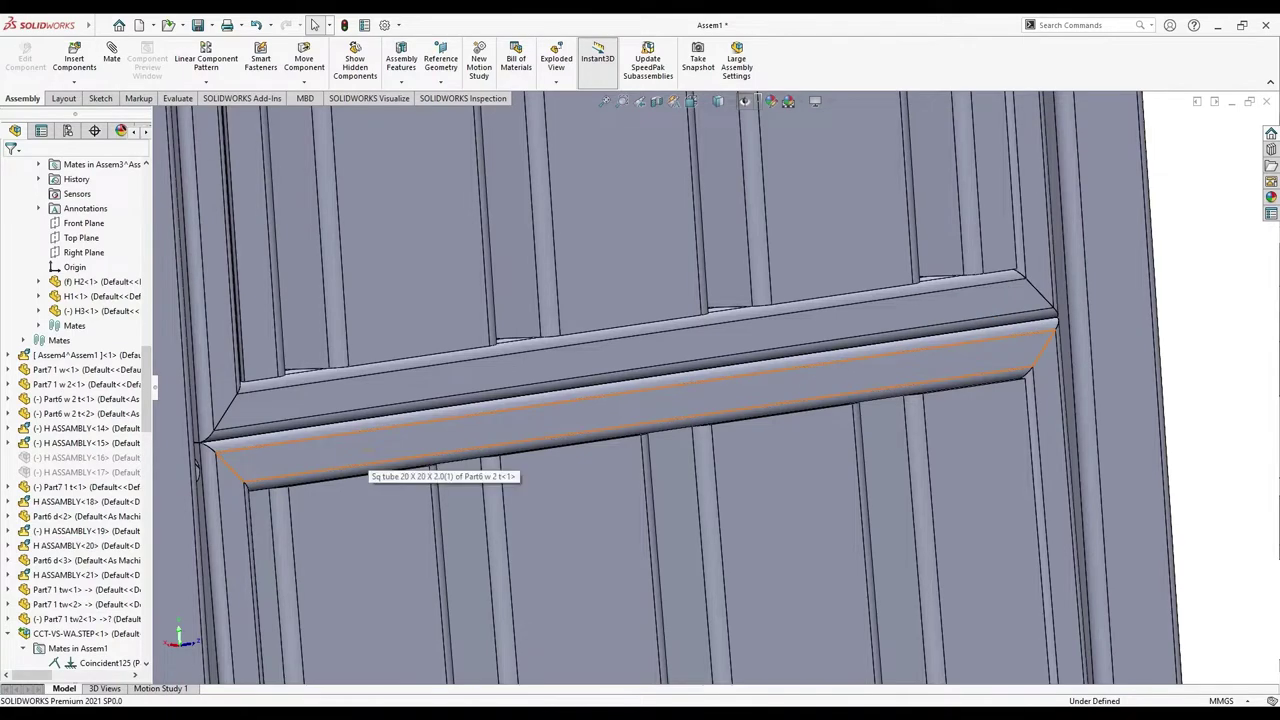
Suppress the middle crossbar tube and one vertical panel strip, then select the top hinge pin
scroll(370, 476, up, 5)
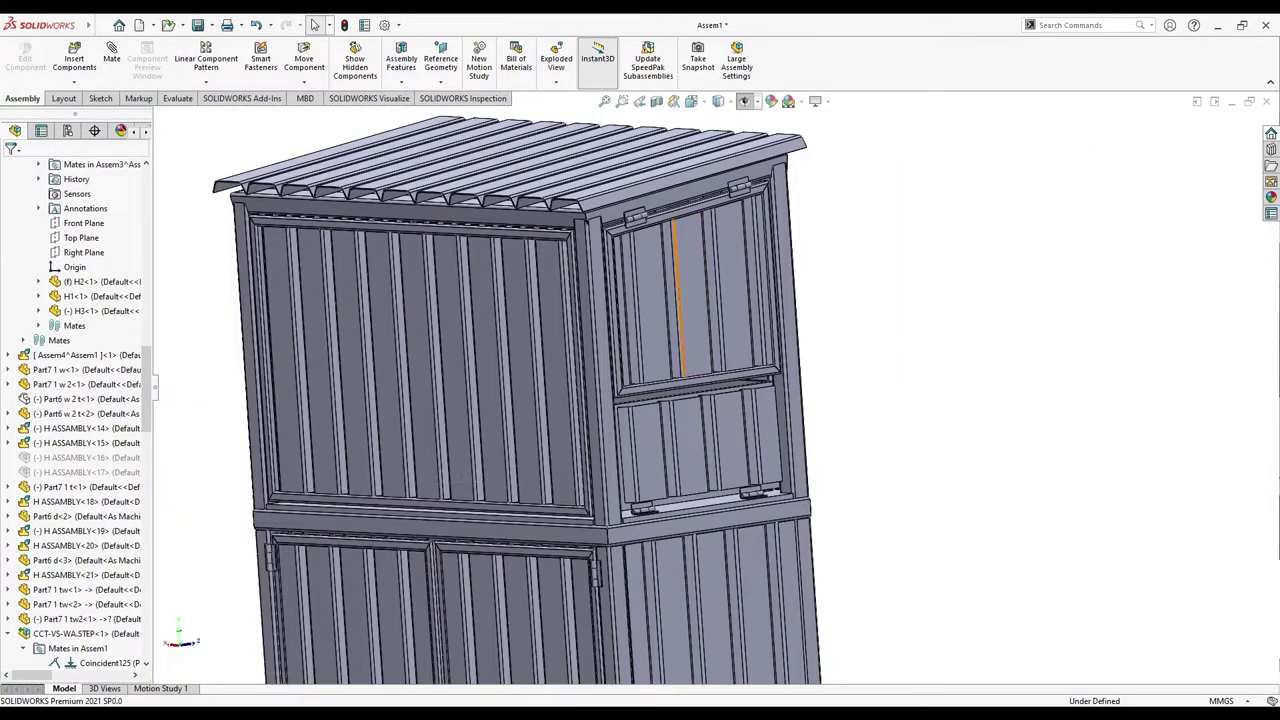
scroll(618, 400, down, 5)
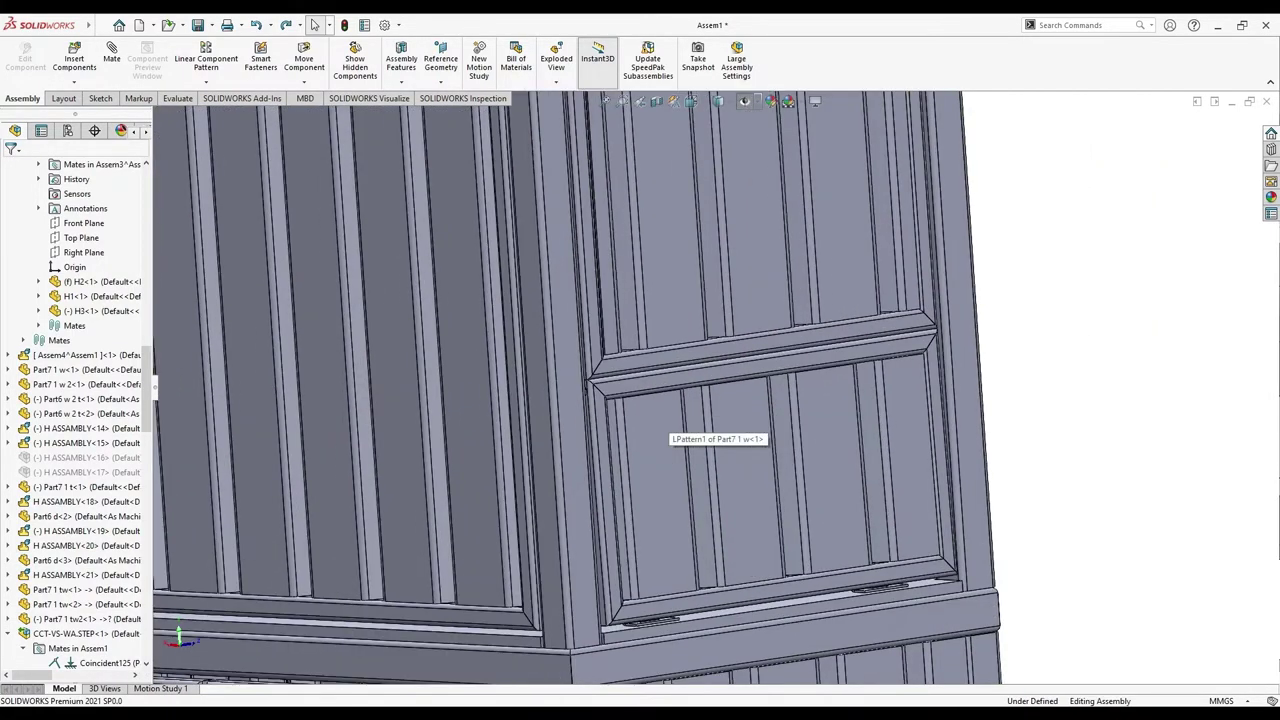
click(690, 375)
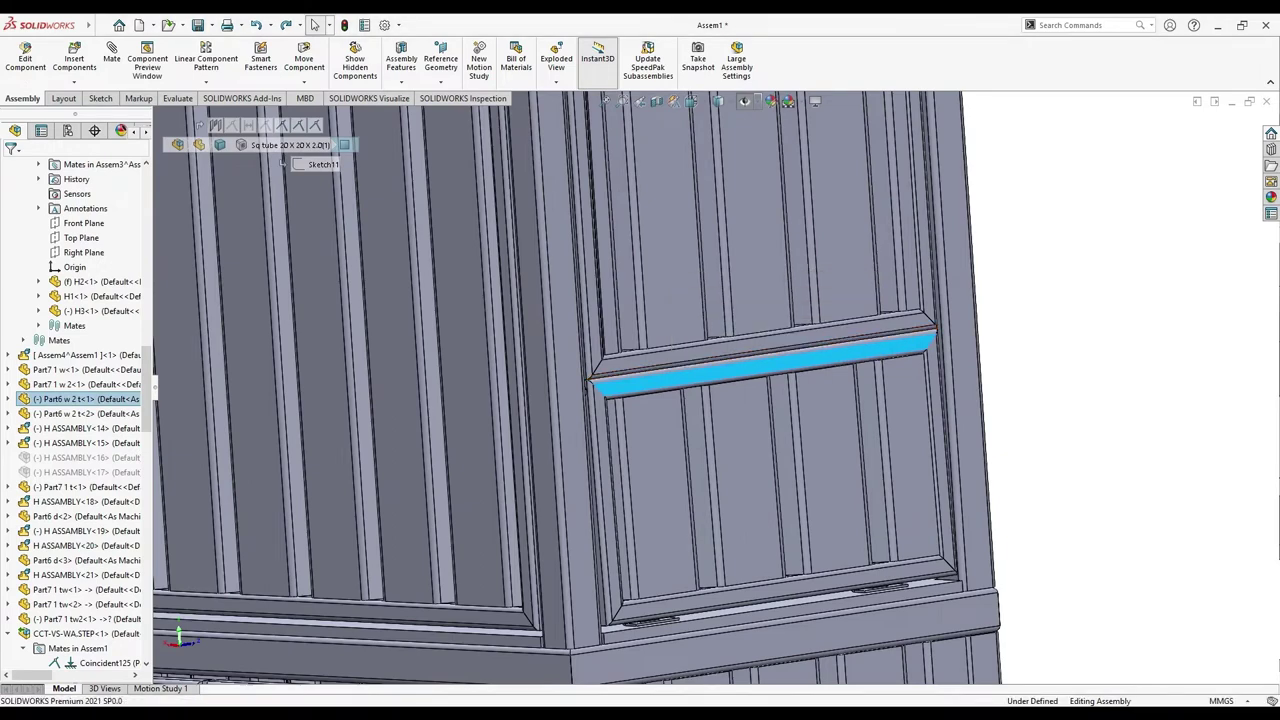
key(Tab)
click(765, 400)
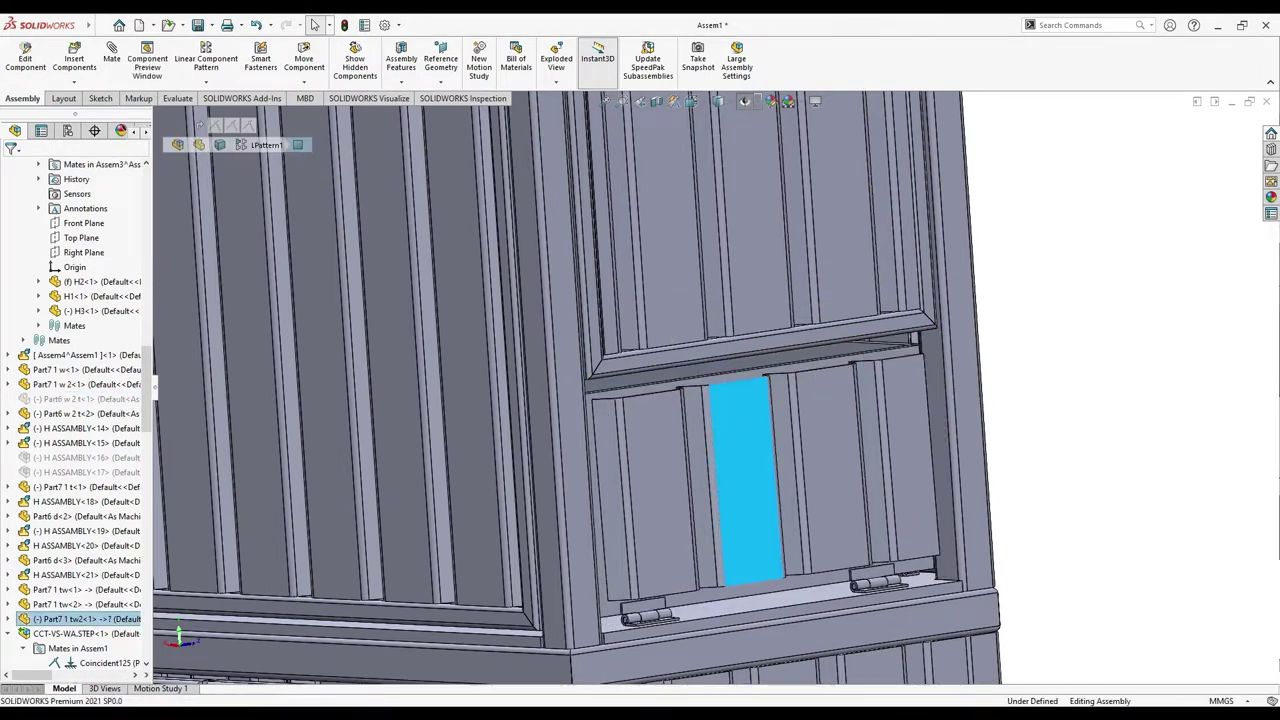
key(Tab)
scroll(796, 360, up, 4)
scroll(796, 360, down, 6)
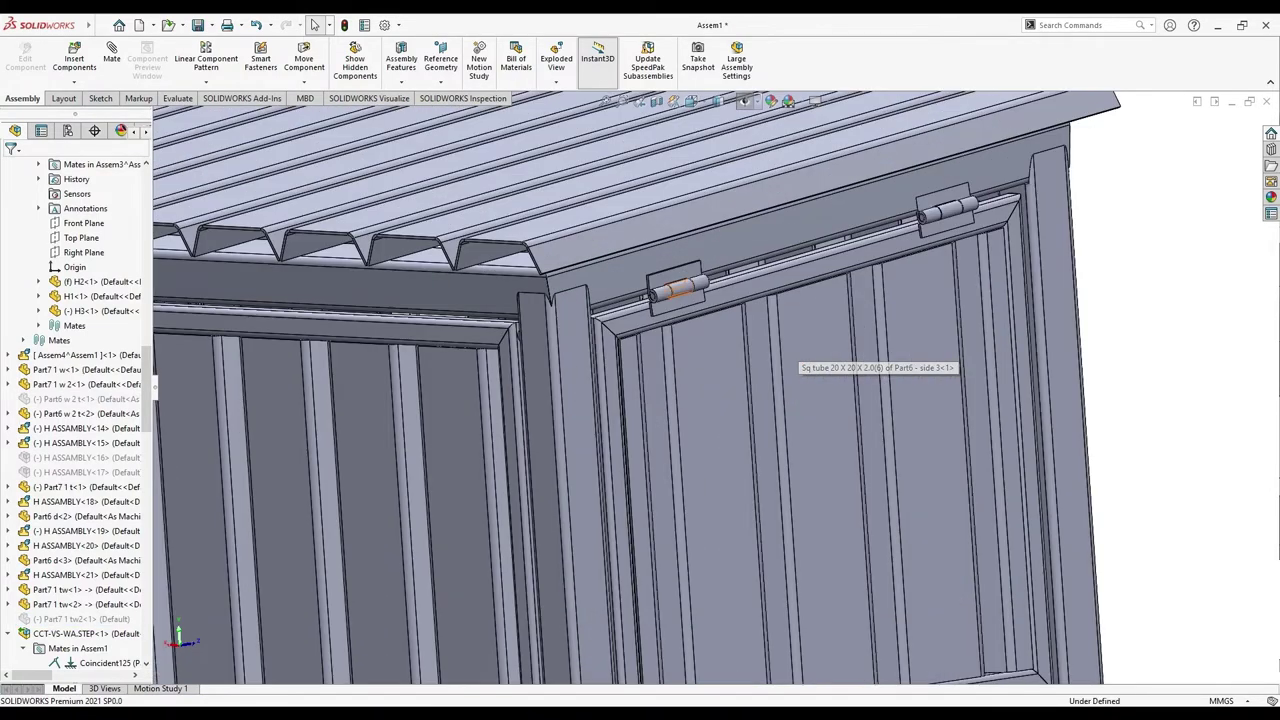
click(678, 289)
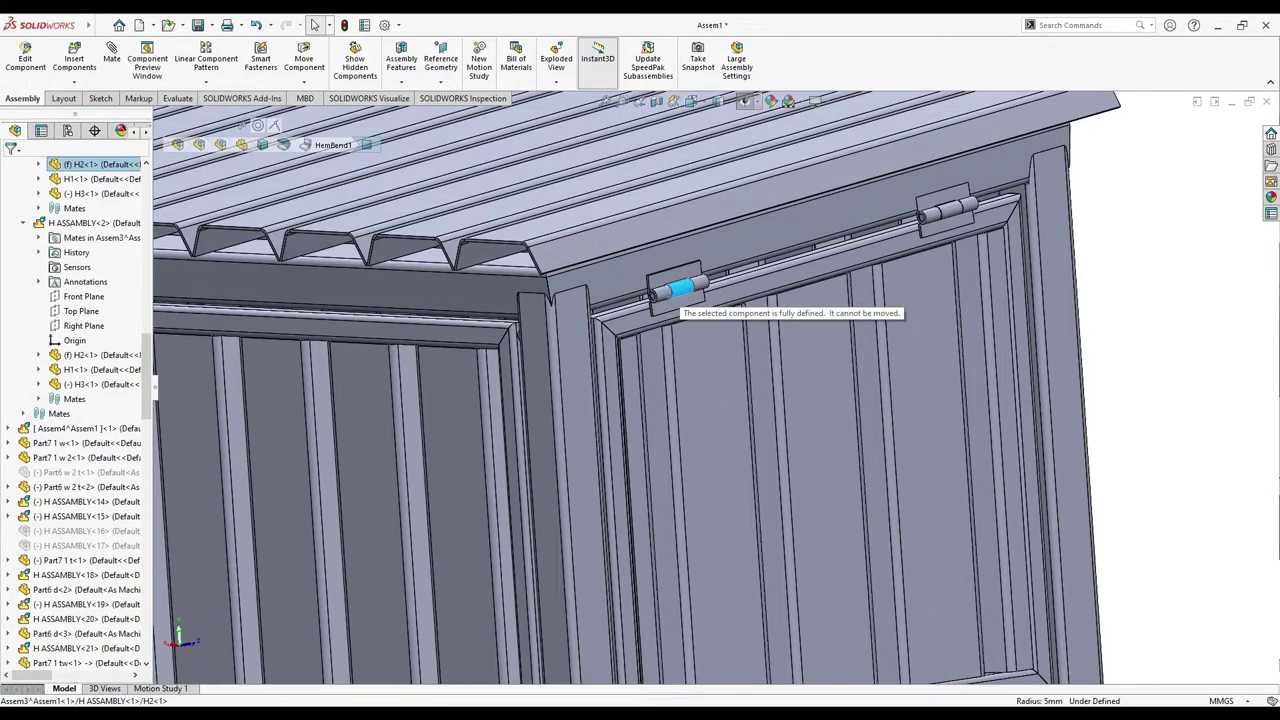
scroll(945, 210, up, 5)
Swing the side window open and back on its top hinge
middle_drag(700, 400, 748, 461)
scroll(748, 461, down, 4)
scroll(748, 461, down, 3)
scroll(740, 475, down, 3)
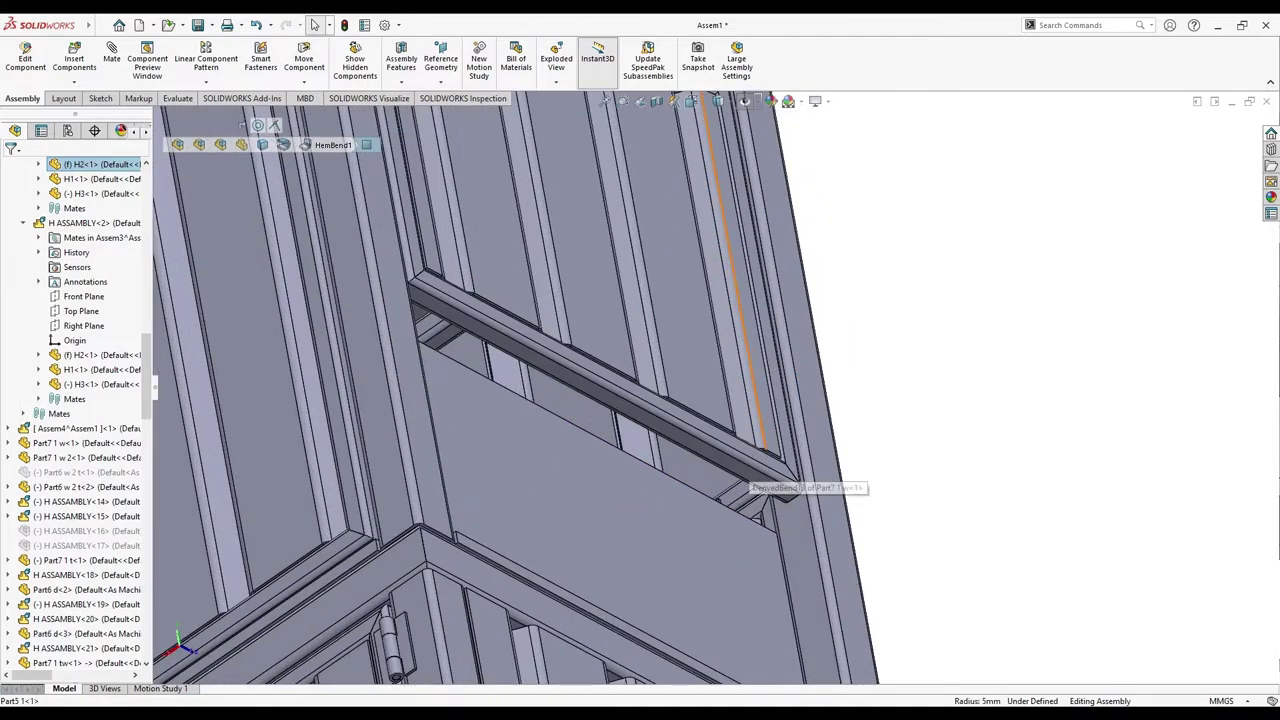
mouse_move(740, 410)
mouse_down()
mouse_move(925, 372)
mouse_move(788, 468)
mouse_up()
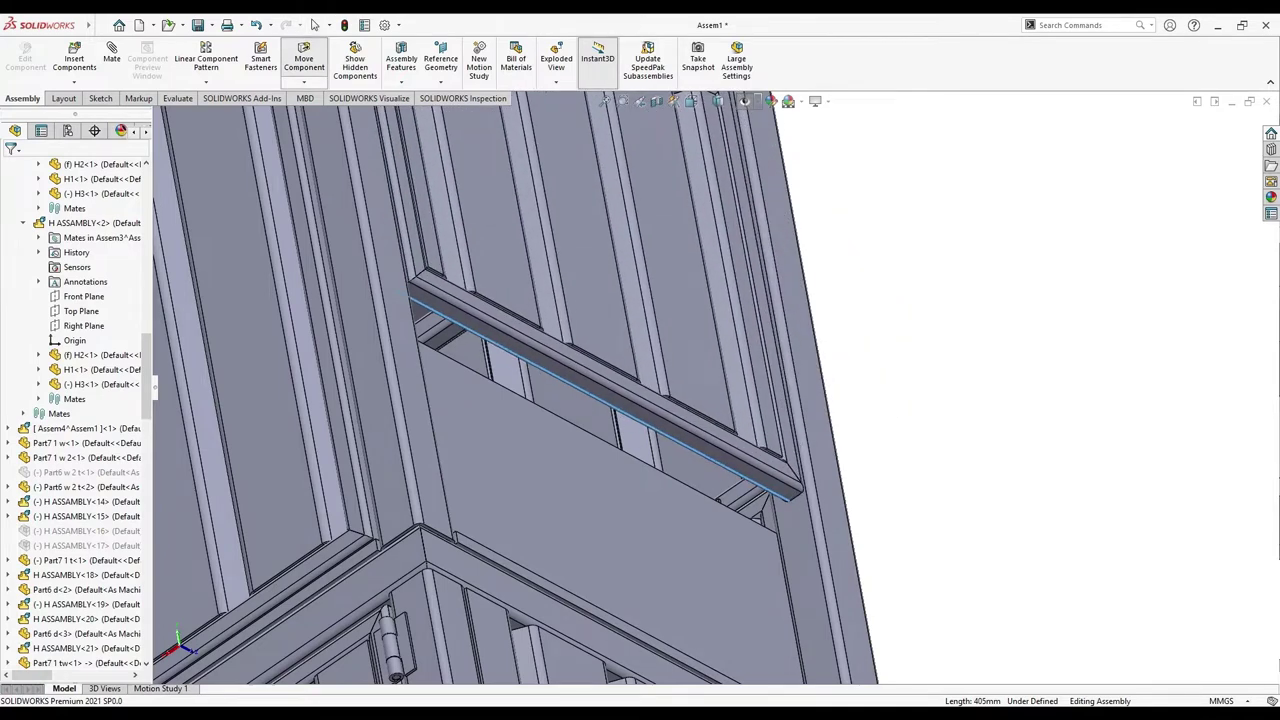
drag(788, 468, 740, 400)
Zoom and orbit around the hinge corner to inspect it from the rail, above and the side
scroll(661, 442, up, 3)
scroll(661, 442, up, 3)
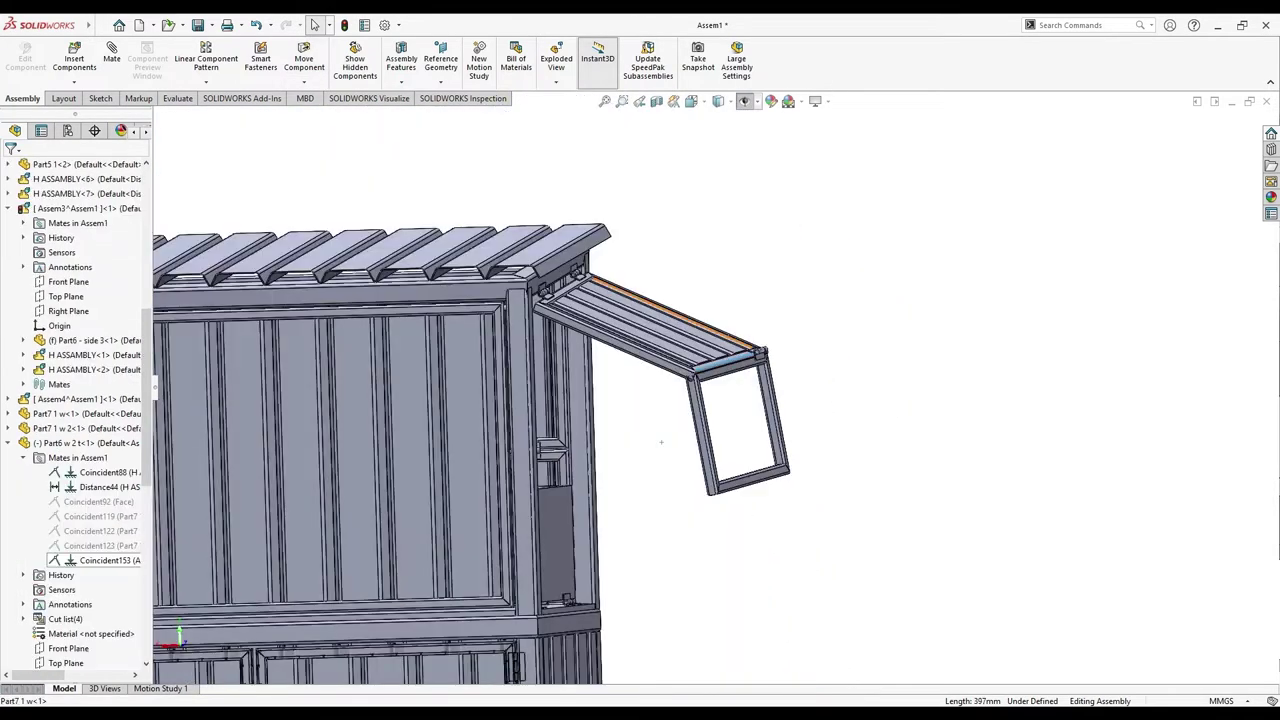
scroll(740, 362, down, 2)
scroll(740, 362, down, 2)
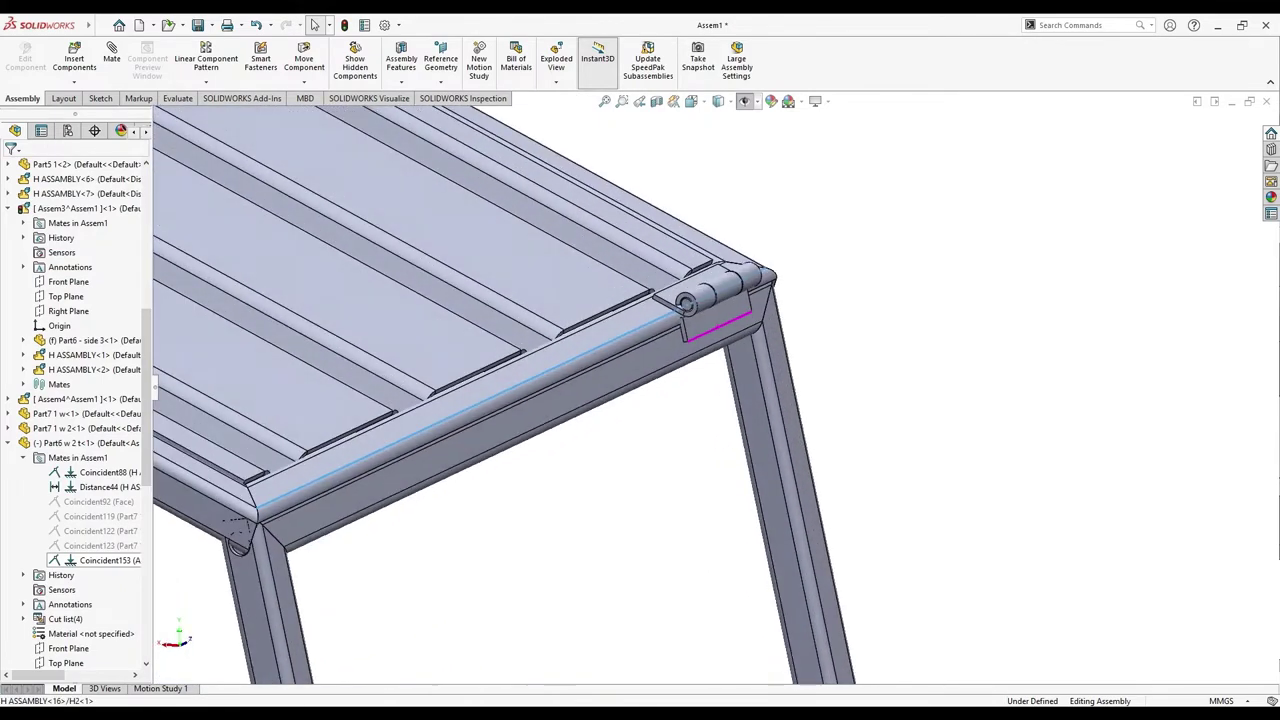
scroll(740, 362, down, 2)
scroll(735, 362, down, 2)
middle_drag(735, 362, 600, 400)
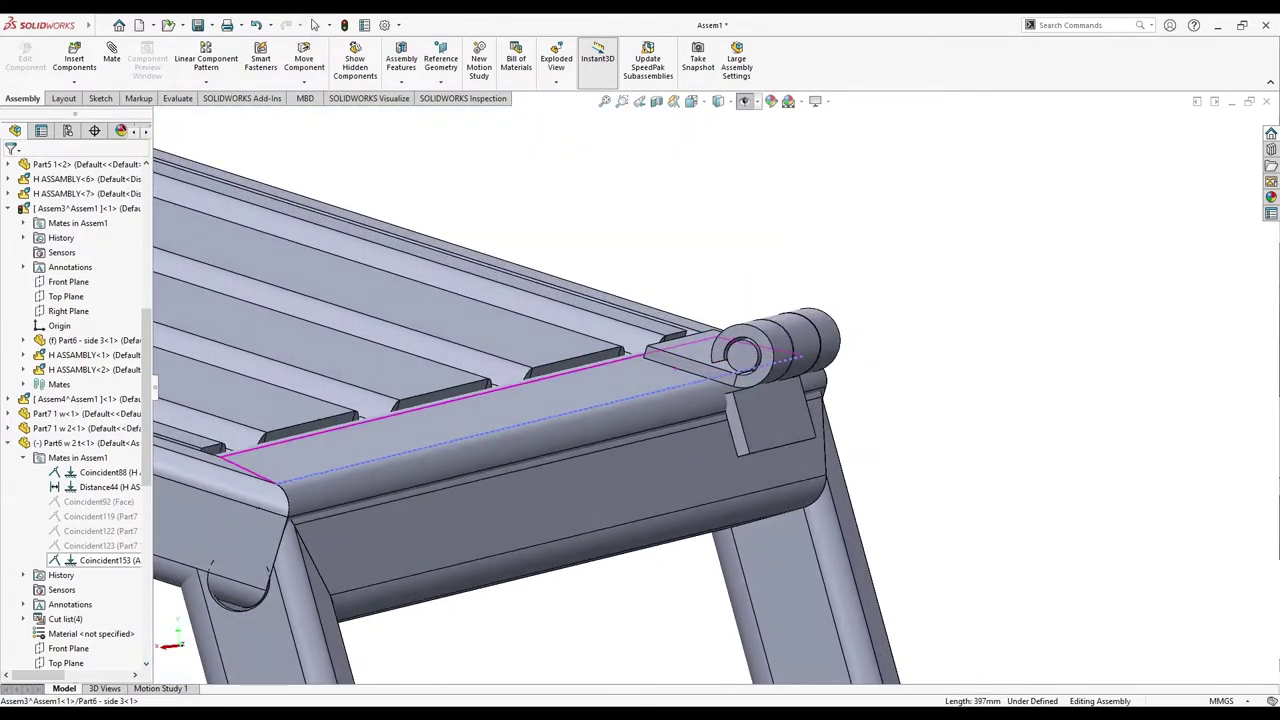
middle_drag(735, 395, 790, 370)
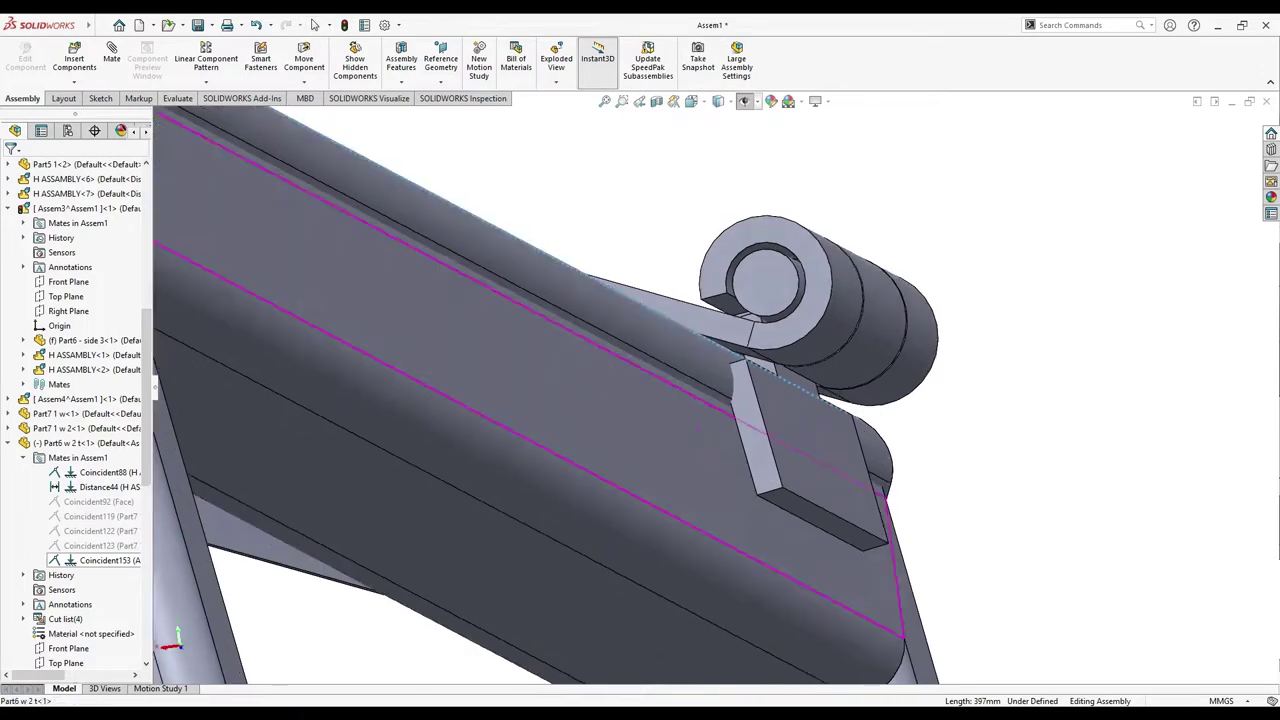
scroll(828, 356, down, 2)
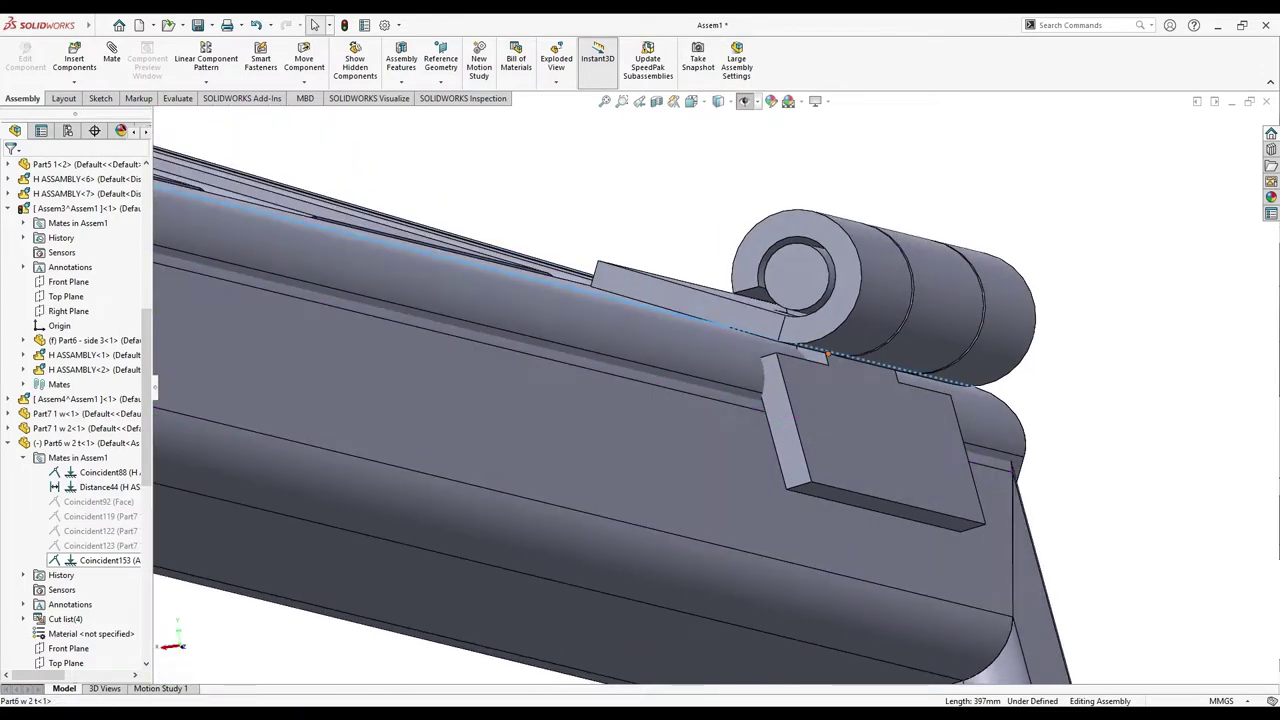
middle_drag(828, 355, 740, 422)
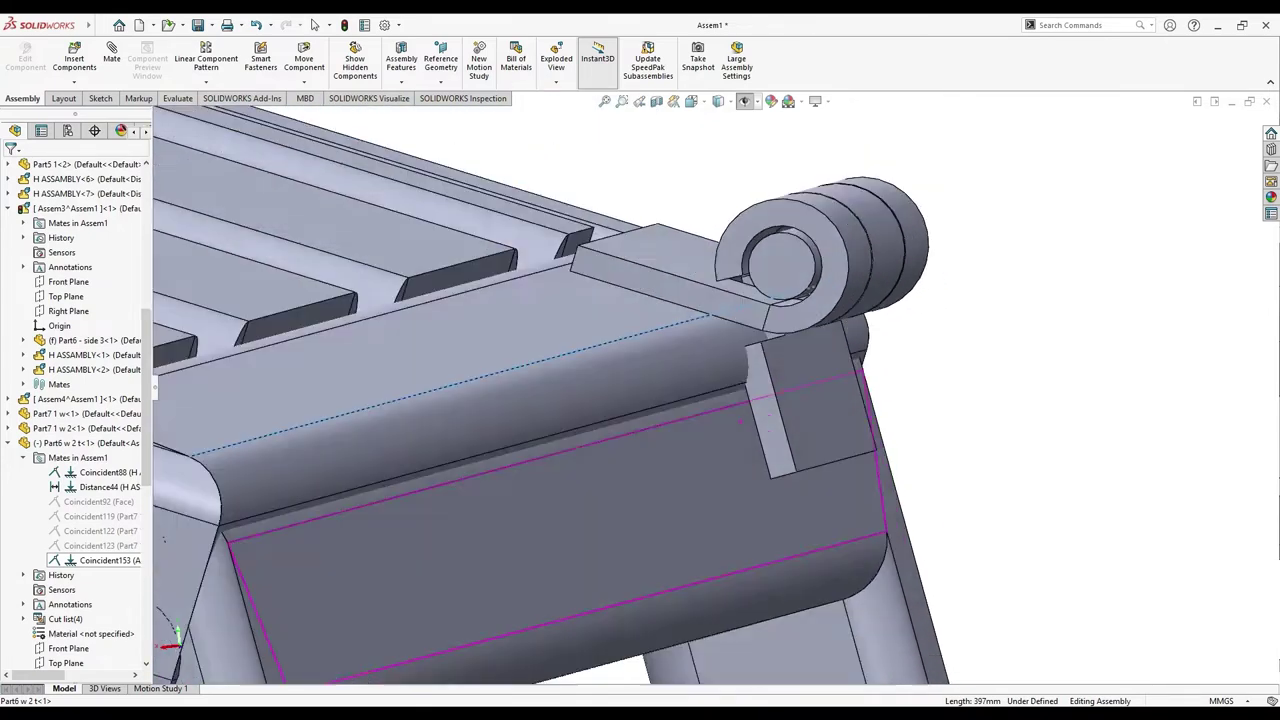
mouse_move(740, 421)
middle_down()
mouse_move(755, 470)
mouse_move(600, 540)
middle_up()
scroll(762, 502, up, 5)
scroll(762, 502, up, 5)
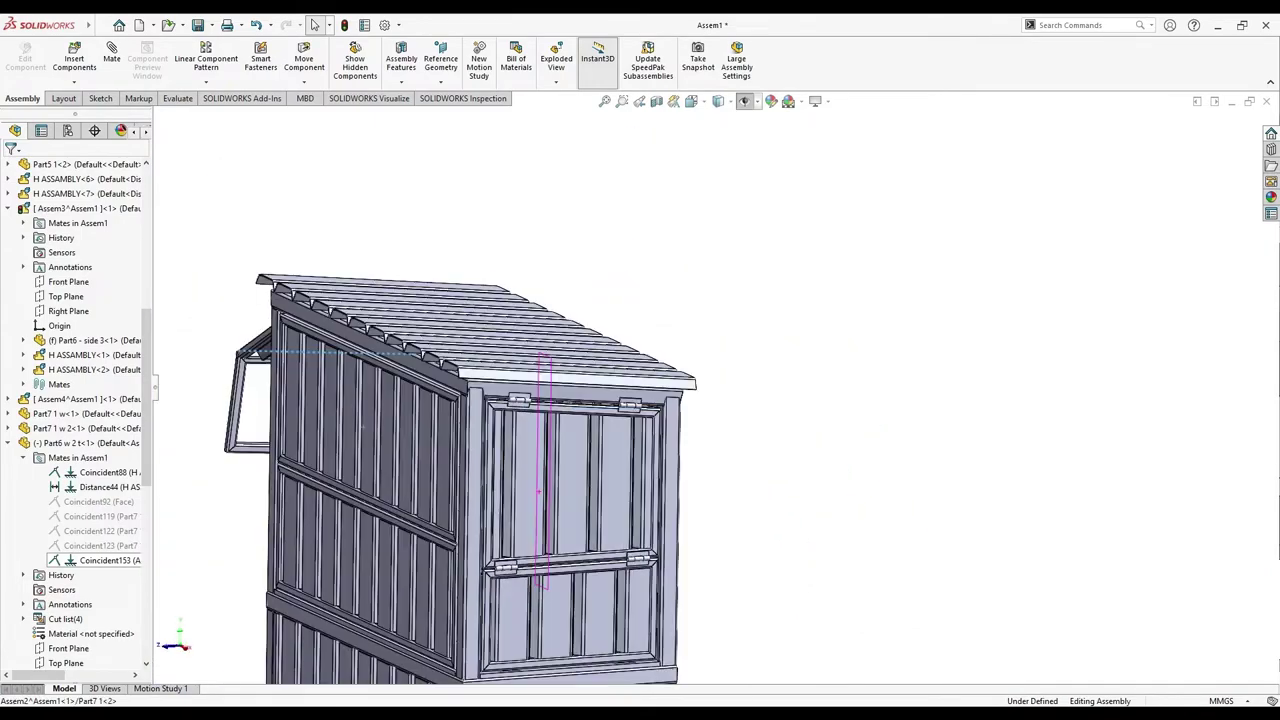
scroll(600, 540, down, 3)
scroll(556, 556, up, 2)
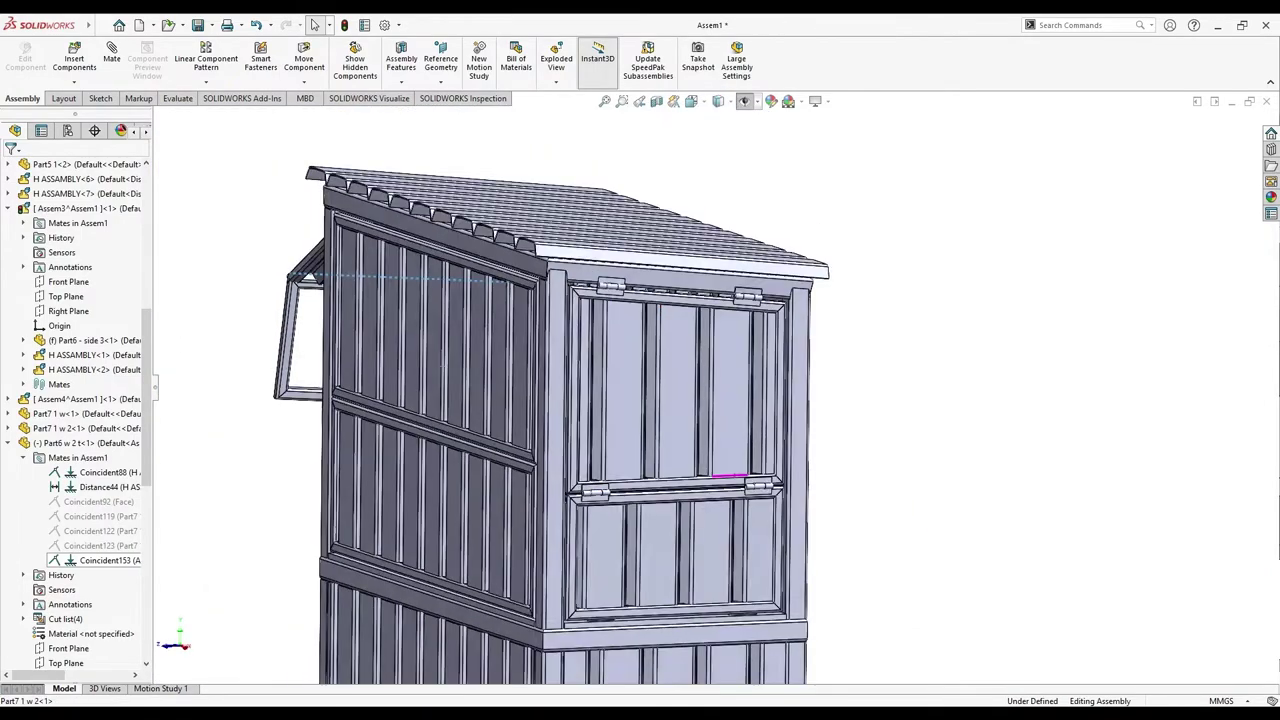
middle_drag(736, 476, 728, 450)
scroll(725, 448, up, 2)
scroll(600, 420, down, 2)
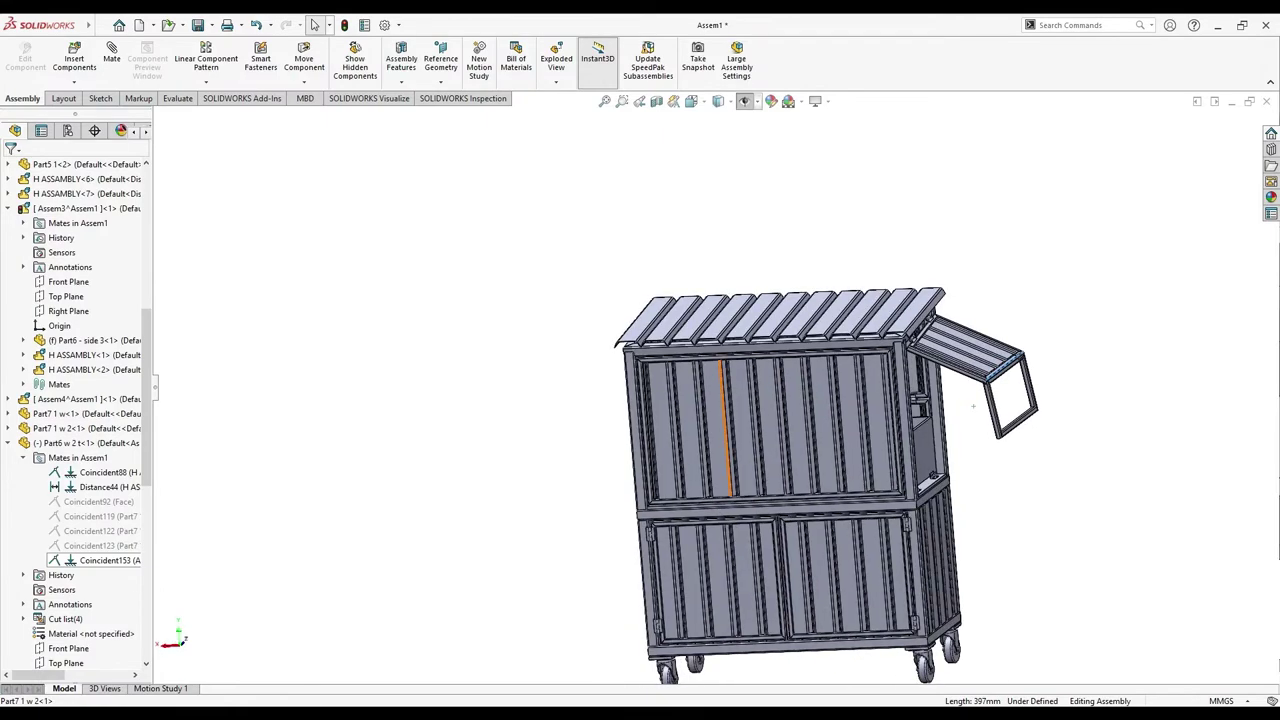
scroll(500, 400, down, 4)
scroll(428, 376, down, 3)
scroll(890, 348, down, 3)
scroll(875, 350, down, 3)
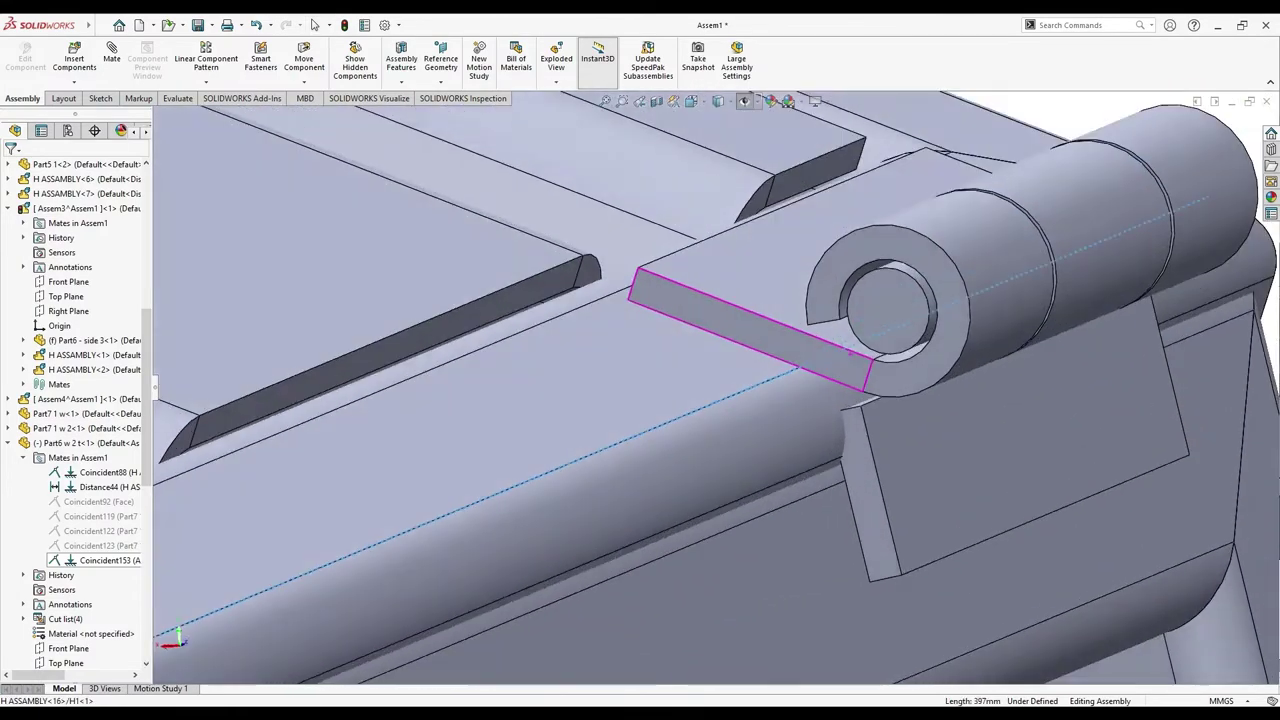
scroll(852, 354, down, 2)
middle_drag(850, 354, 840, 355)
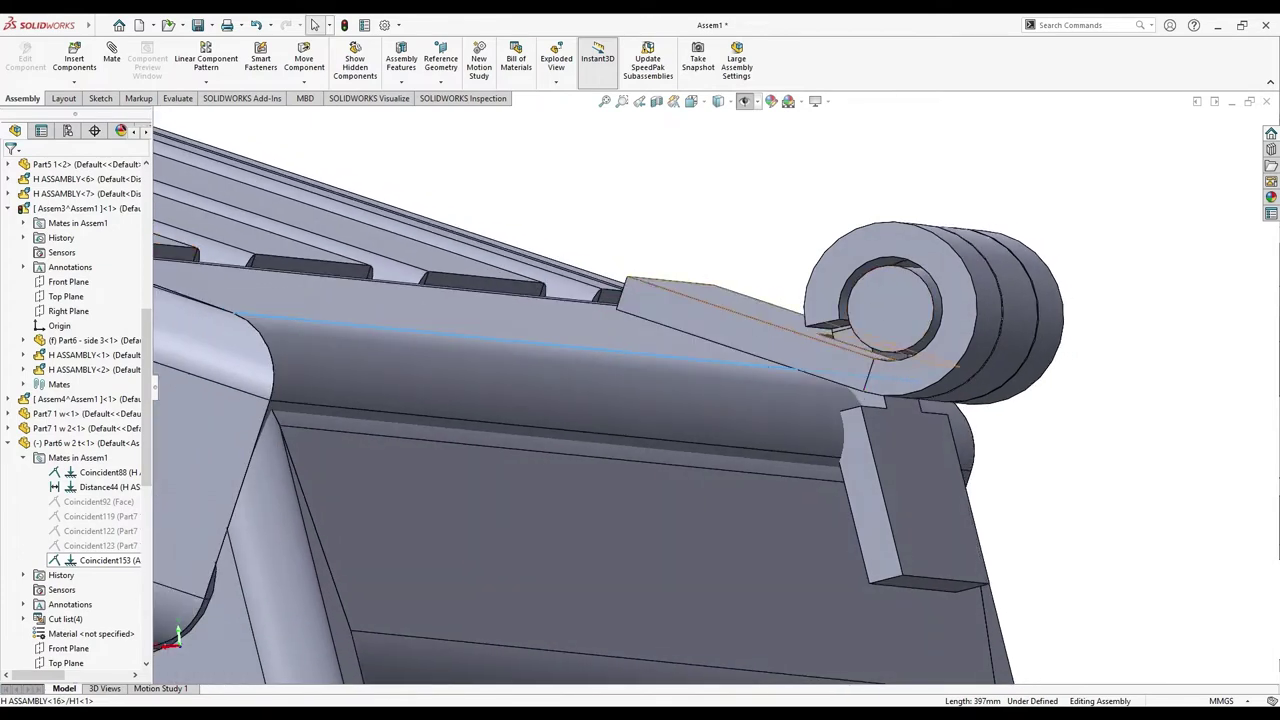
Expand the H ASSEMBLY<16> mates and select Distance42
click(840, 355)
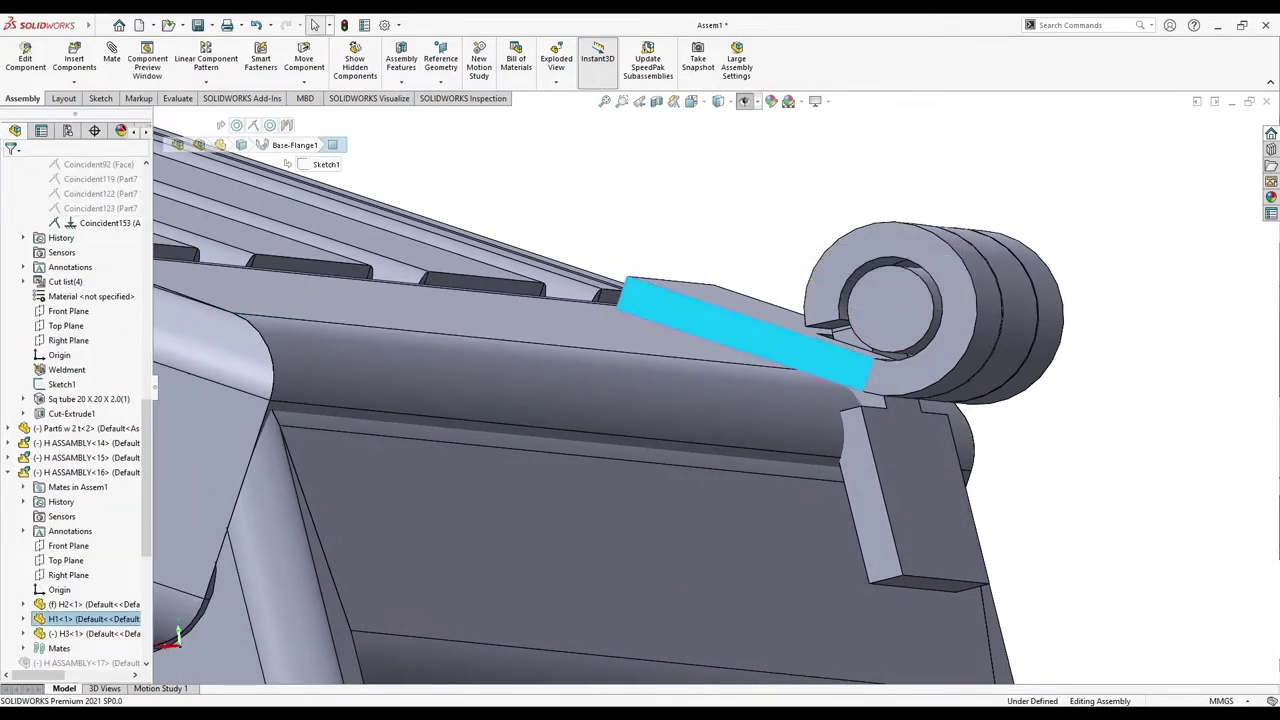
click(85, 472)
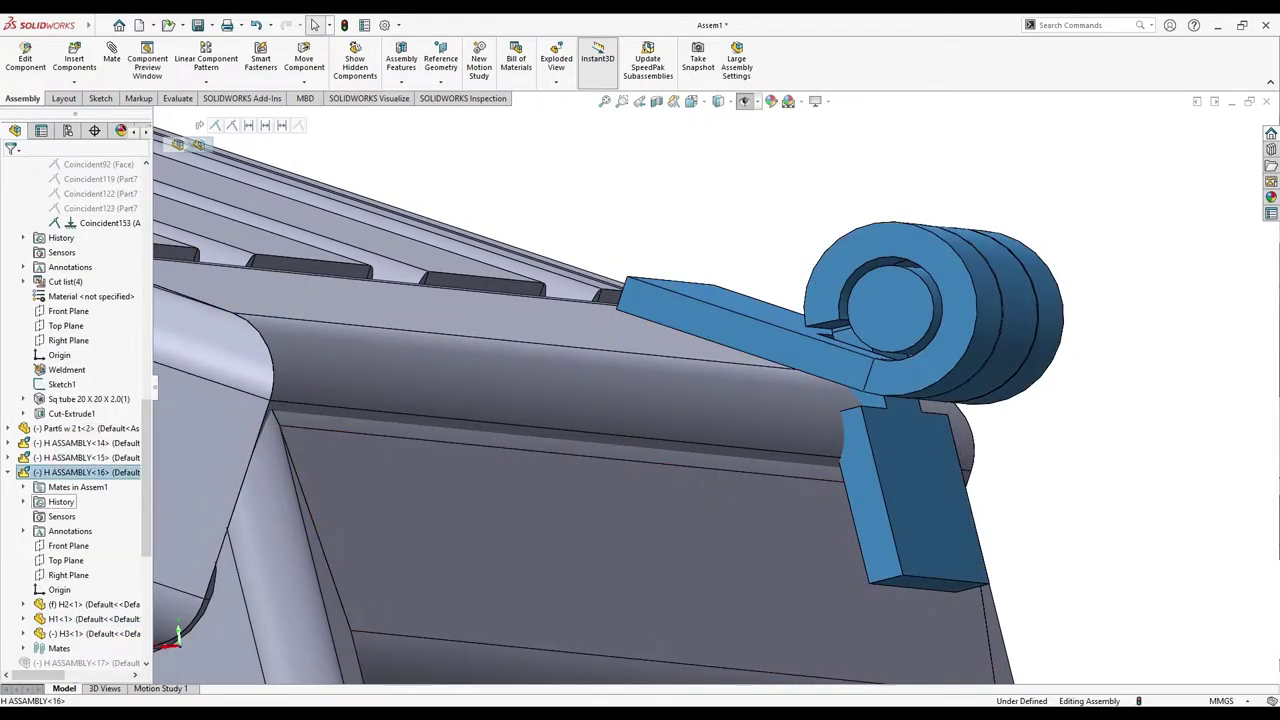
click(23, 487)
click(105, 501)
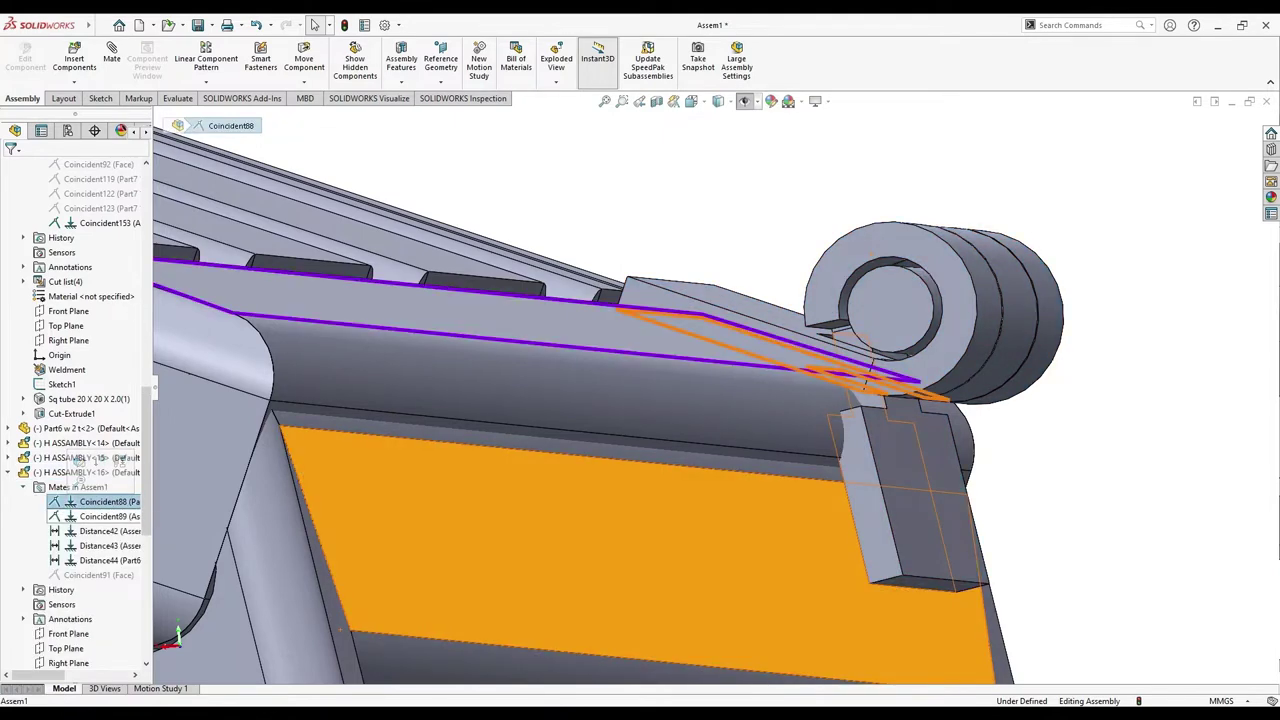
click(108, 516)
click(108, 531)
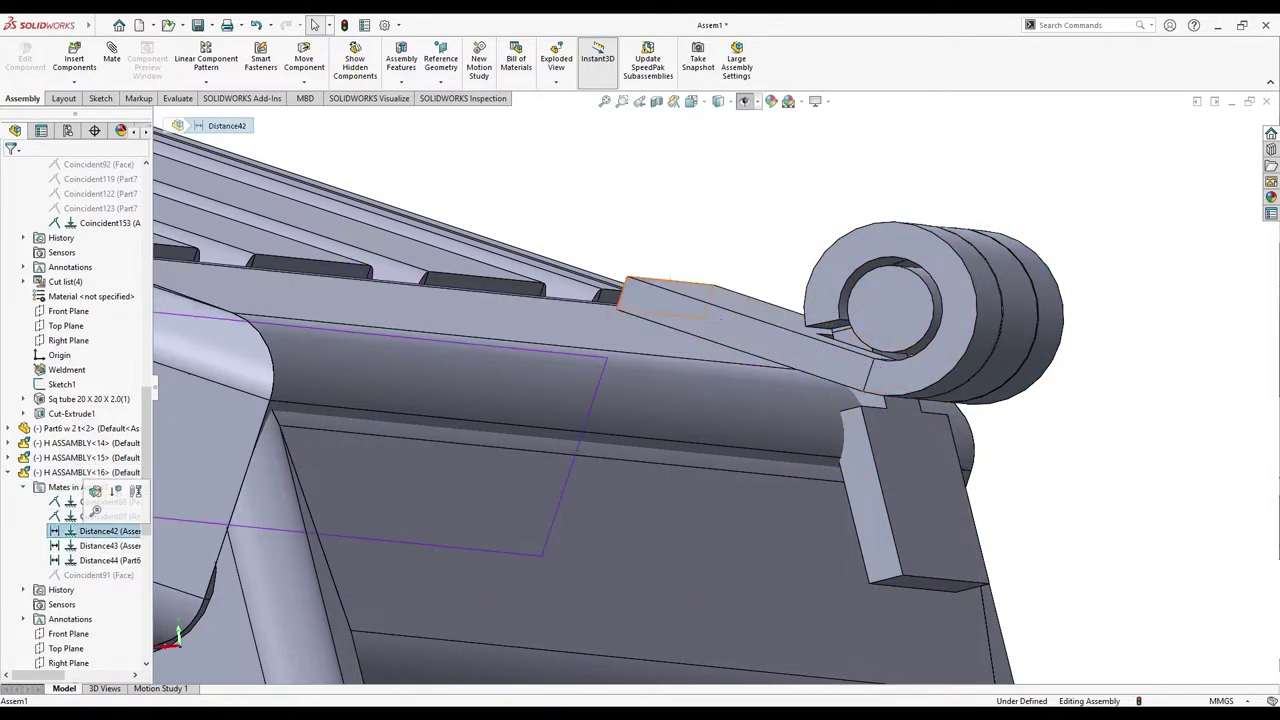
Change Distance42 from 5 mm to 15 mm and accept the mate
double_click(108, 531)
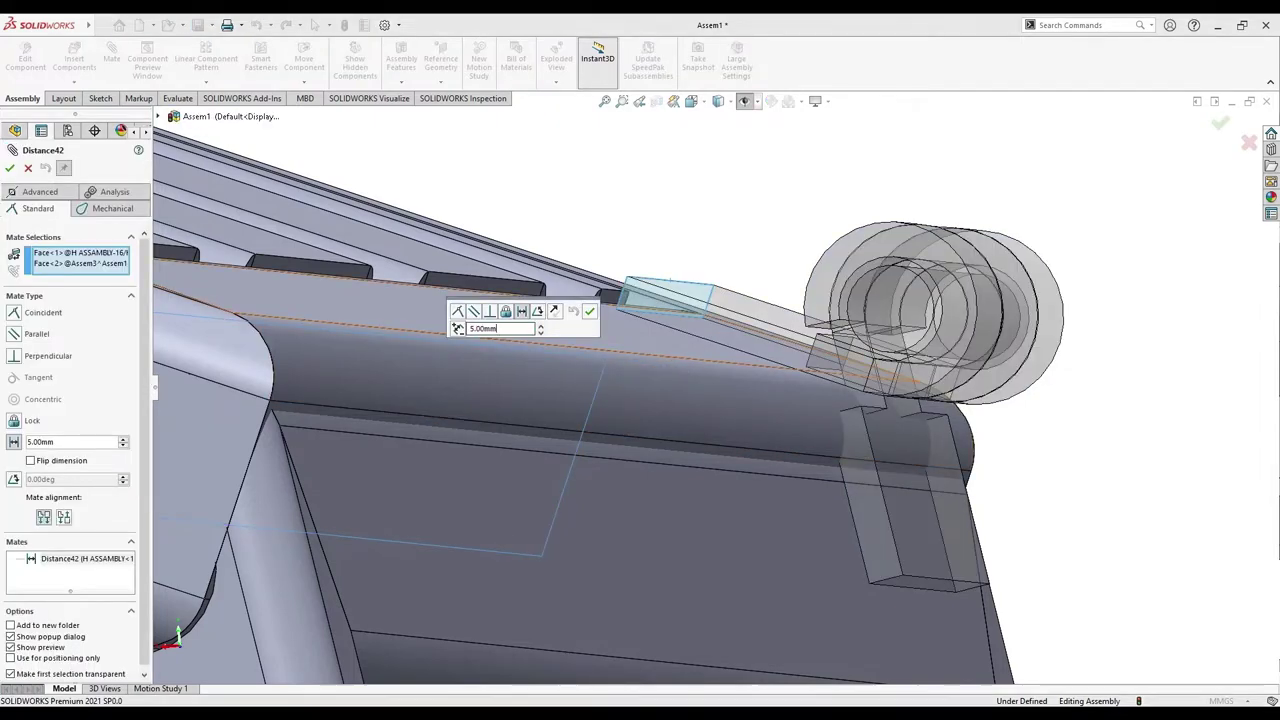
key(Return)
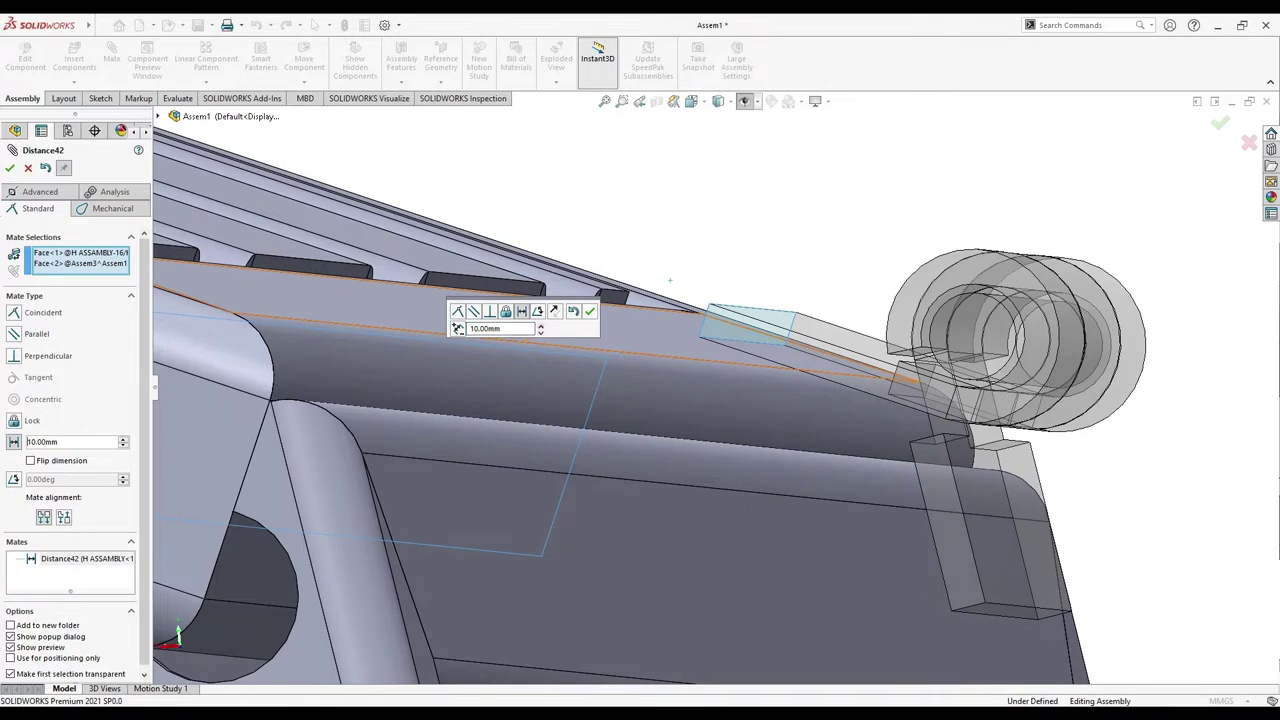
text(15)
key(Return)
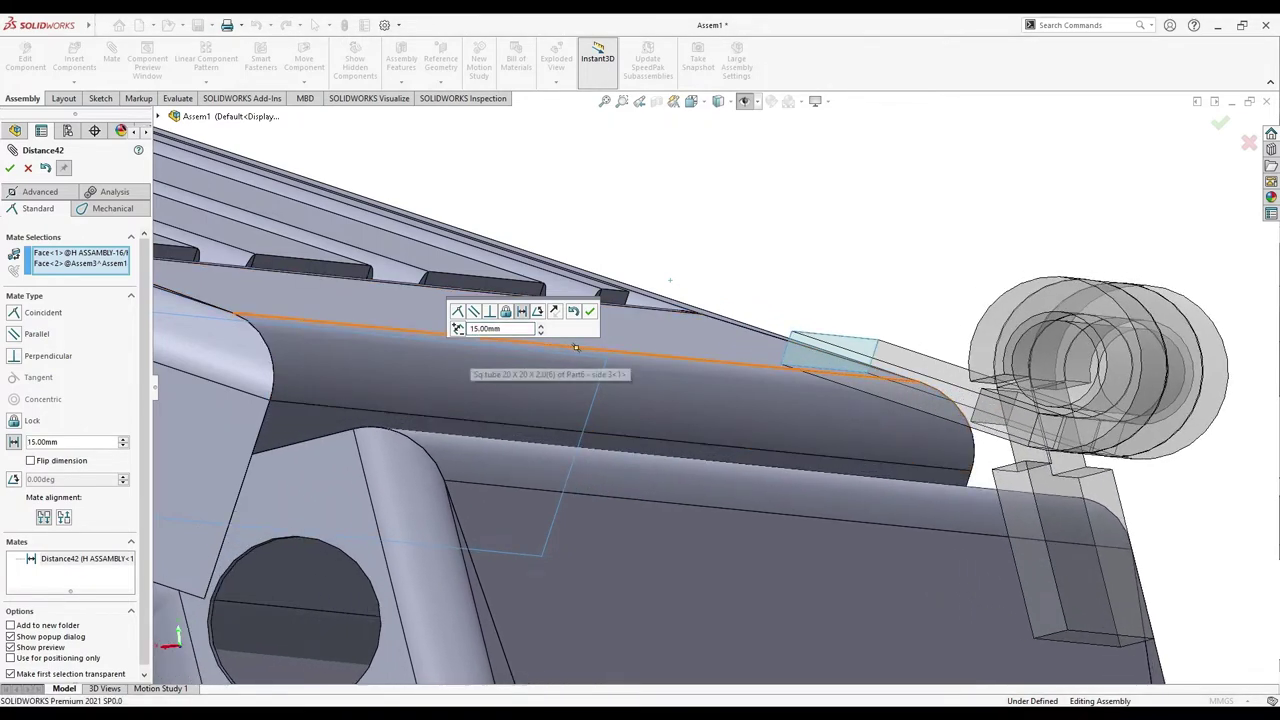
key(Return)
middle_drag(930, 465, 870, 420)
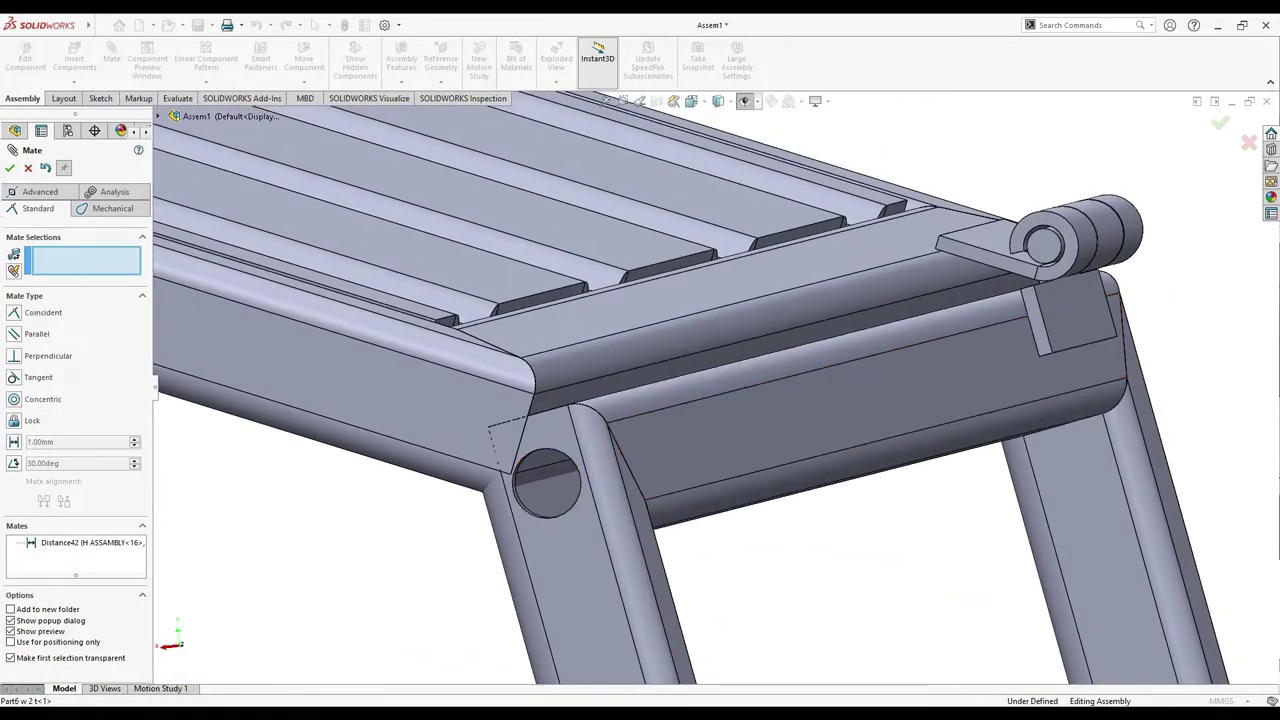
key(Return)
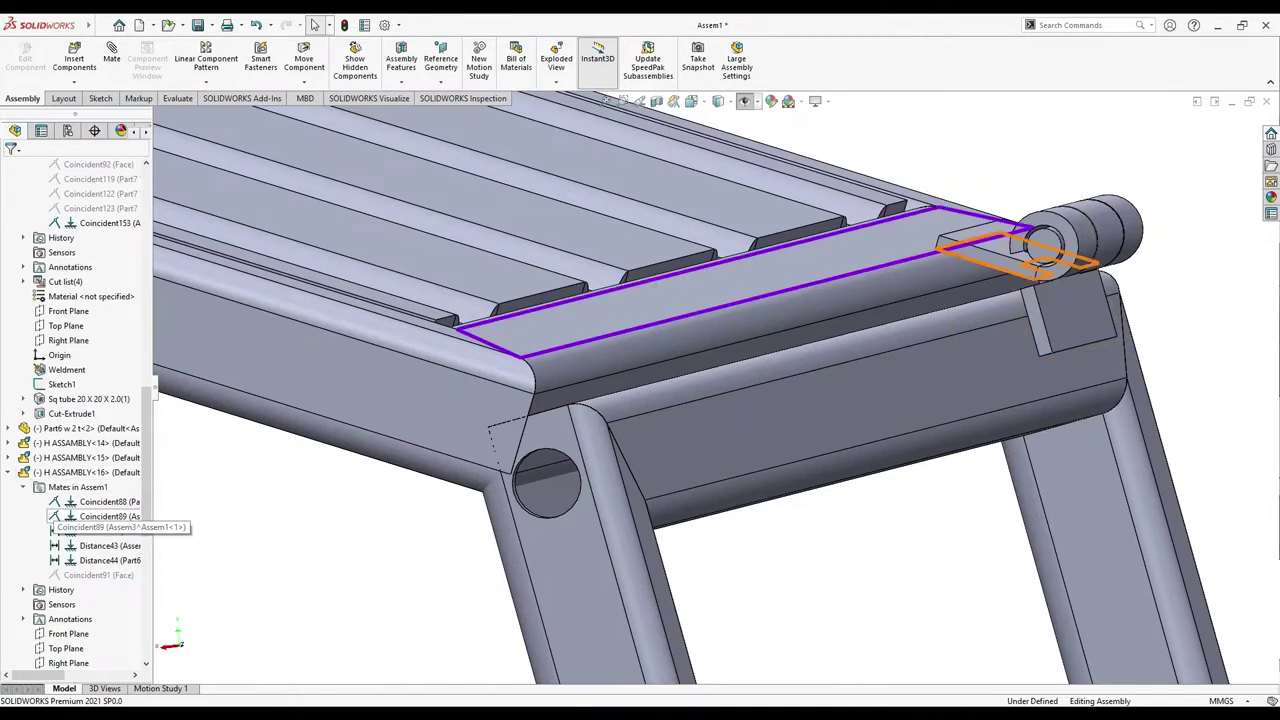
Edit the Distance44 mate to 15 mm and accept it
click(105, 546)
click(108, 560)
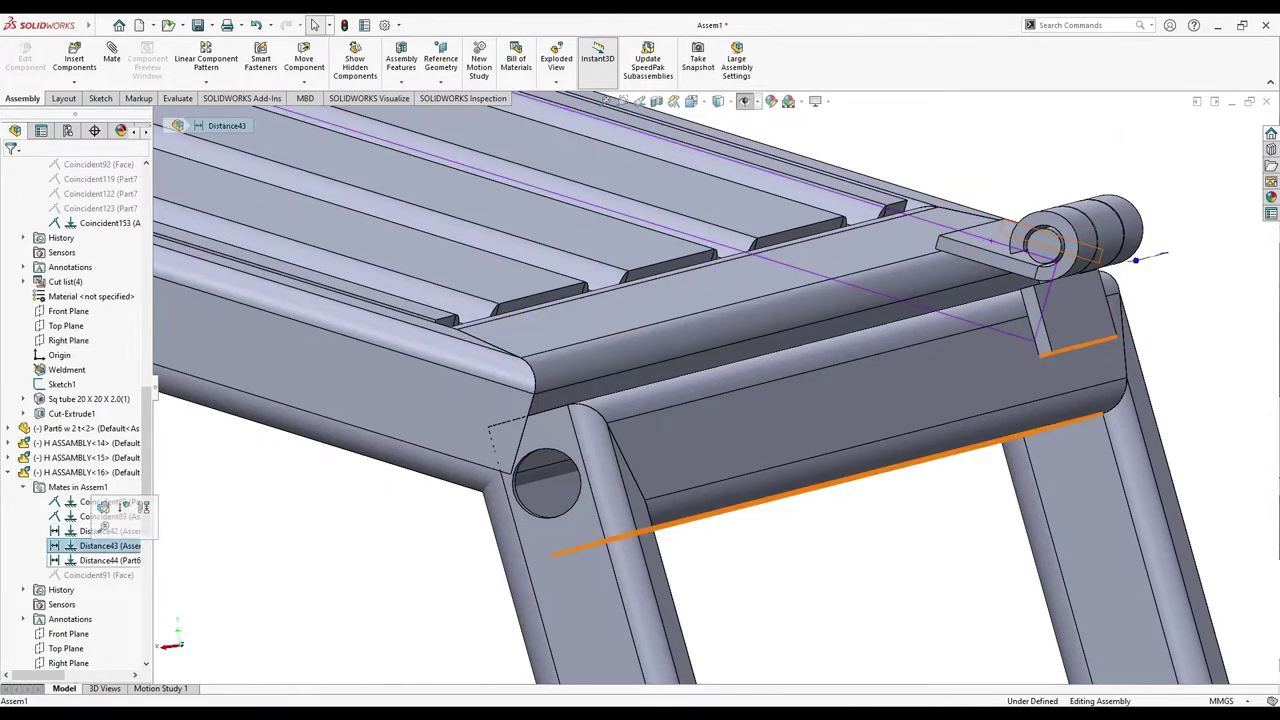
click(102, 518)
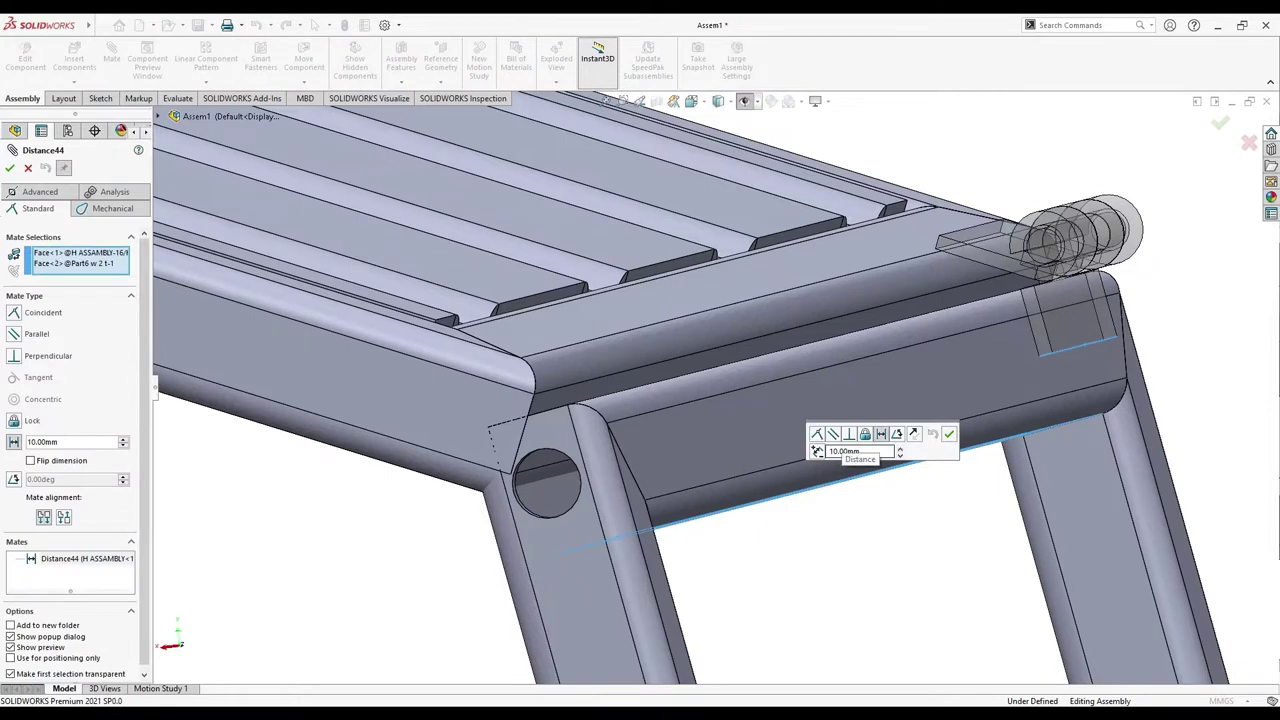
text(15)
key(Return)
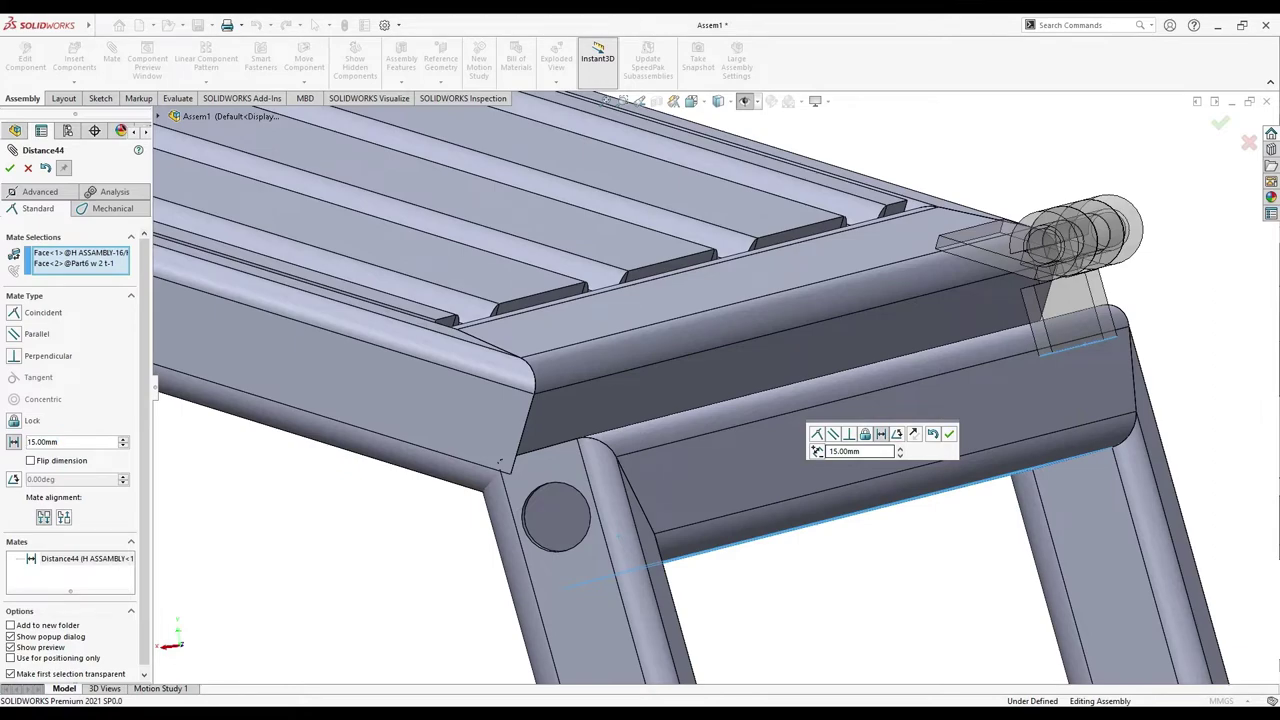
click(949, 433)
Drag the window frame about its hinge to confirm it still rotates
middle_drag(850, 478, 900, 470)
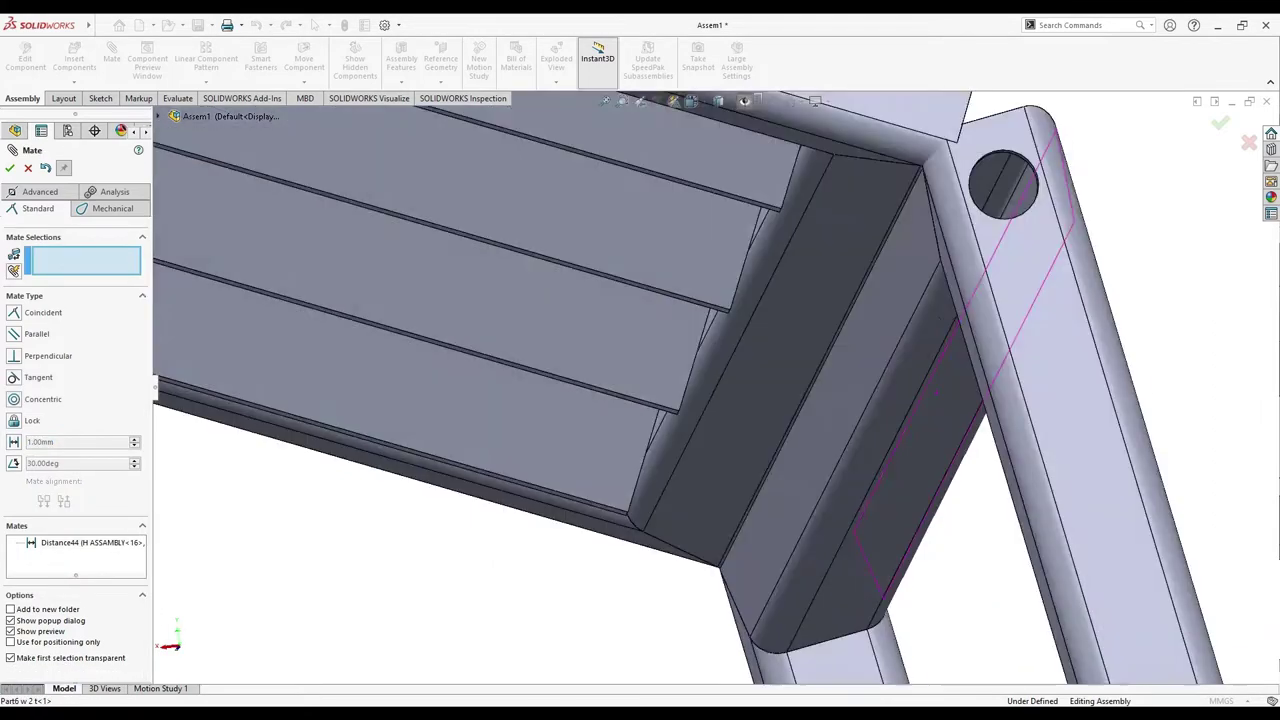
middle_drag(936, 393, 936, 393)
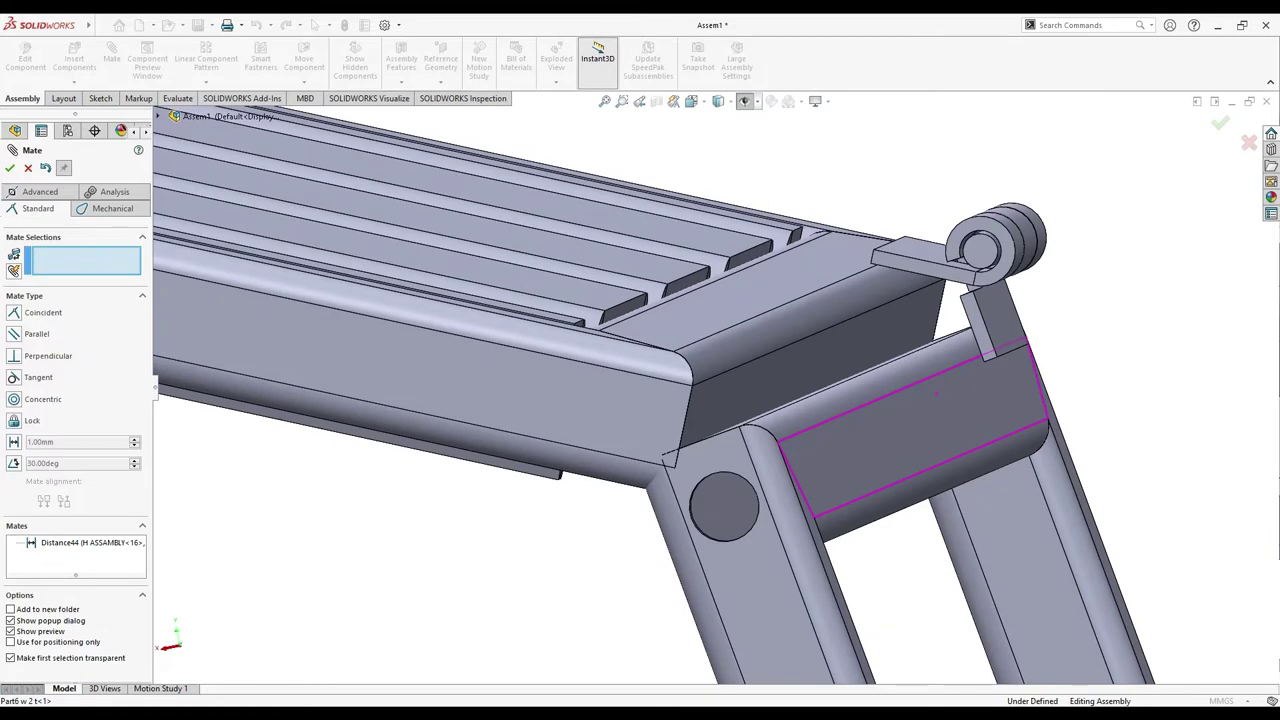
mouse_move(910, 430)
mouse_down()
mouse_move(1000, 390)
mouse_move(648, 432)
mouse_move(942, 426)
mouse_move(660, 445)
mouse_move(942, 426)
mouse_move(664, 428)
mouse_up()
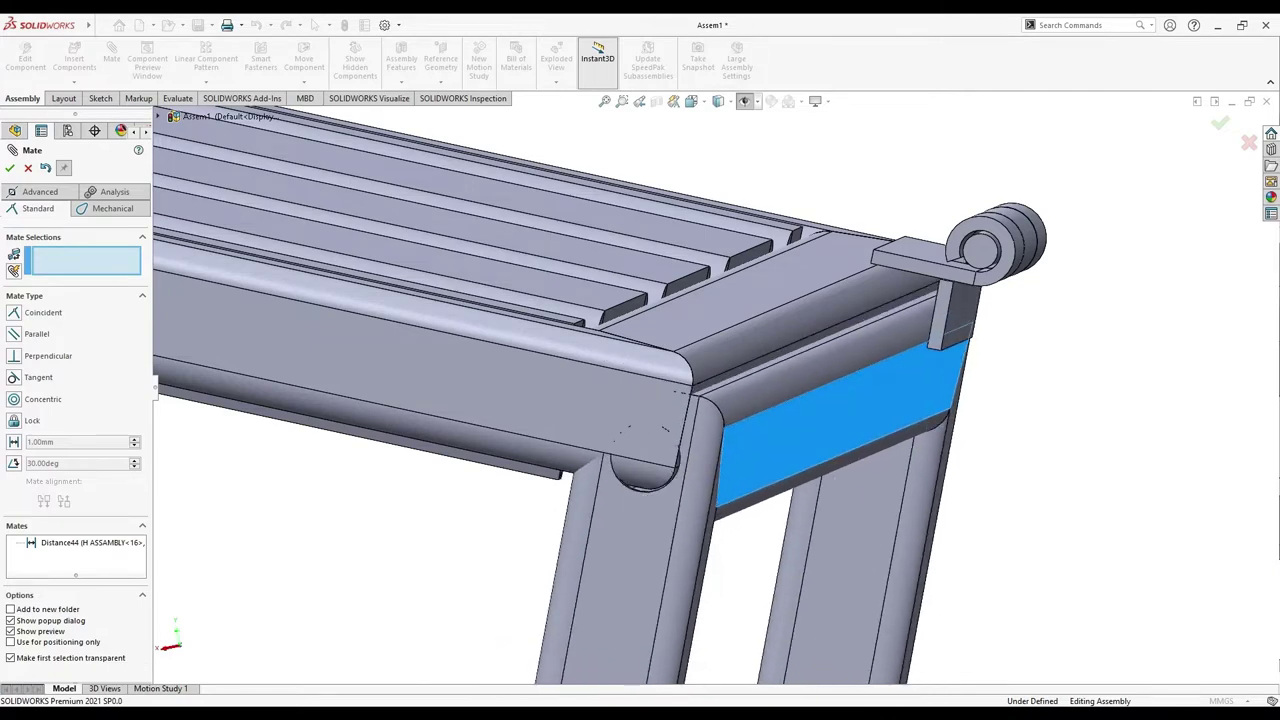
Swing the window frame nearly flat on its hinge and finish the distance mate
scroll(664, 428, up, 3)
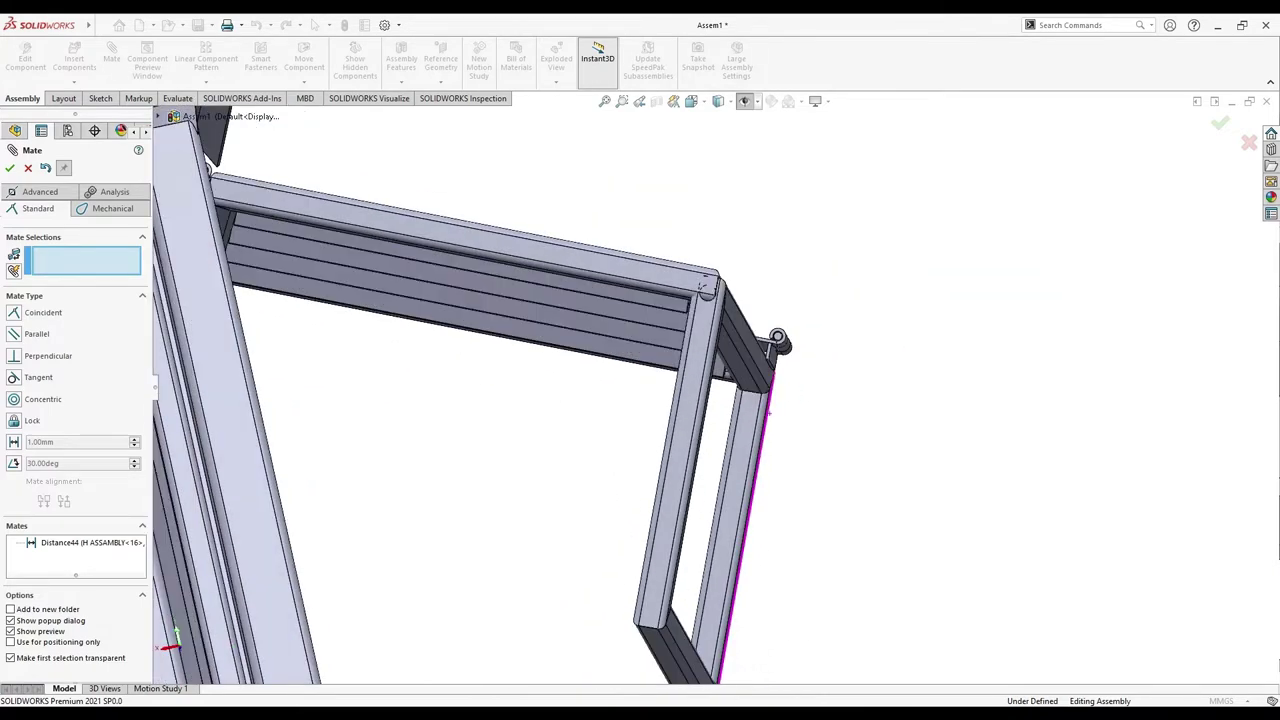
middle_drag(664, 428, 600, 300)
scroll(840, 358, down, 3)
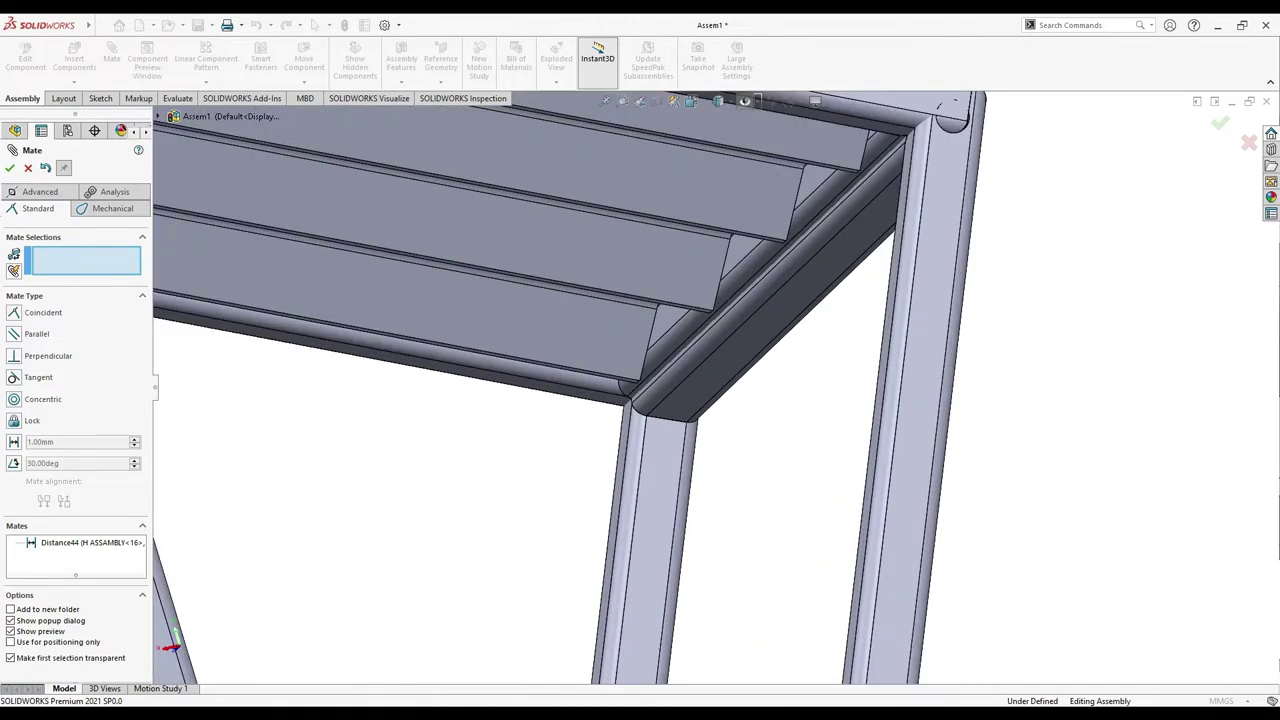
drag(900, 400, 866, 276)
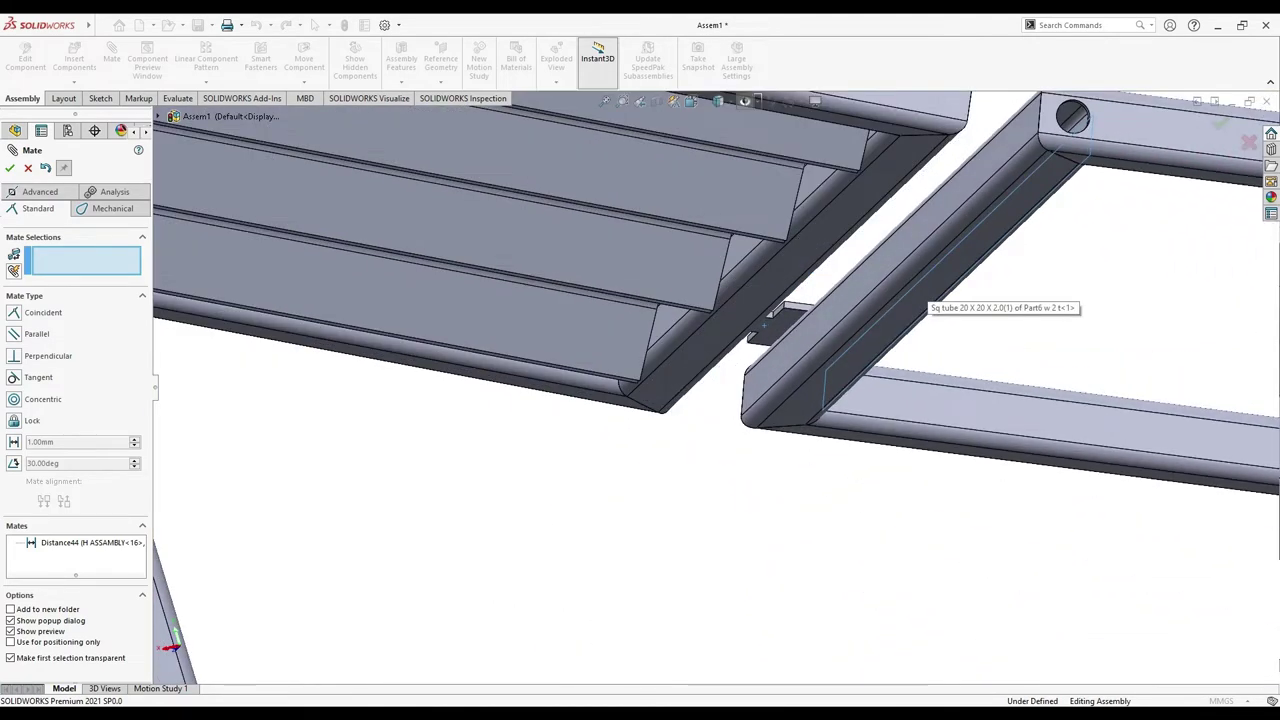
scroll(710, 387, up, 5)
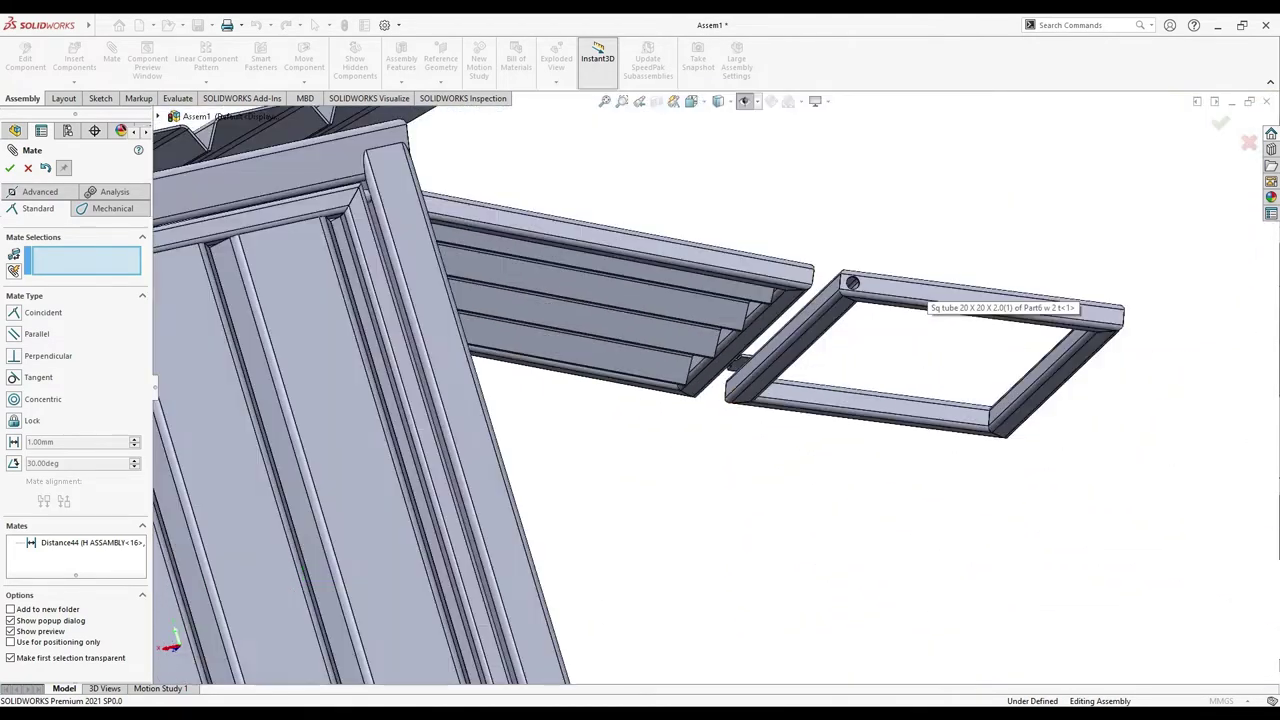
click(10, 167)
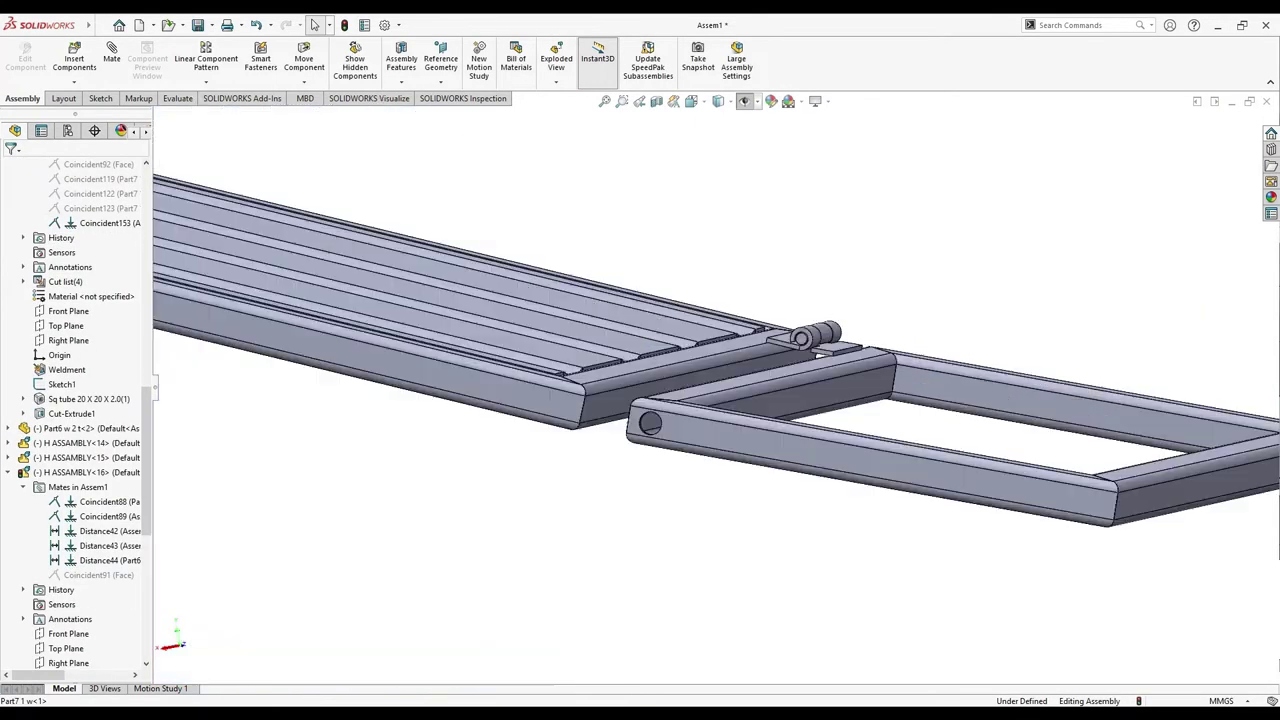
Copy H ASSEMBLY<16> into the graphics area as a second hinge near the frames
scroll(800, 340, down, 2)
click(775, 372)
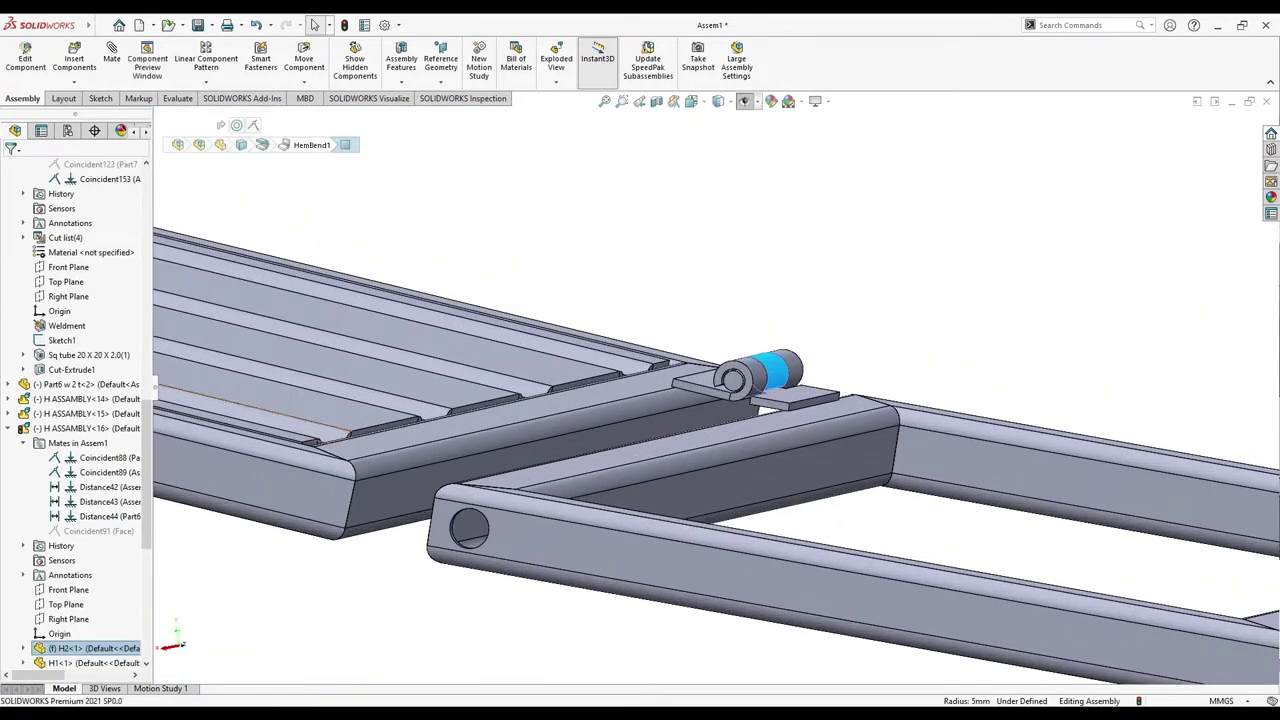
click(90, 428)
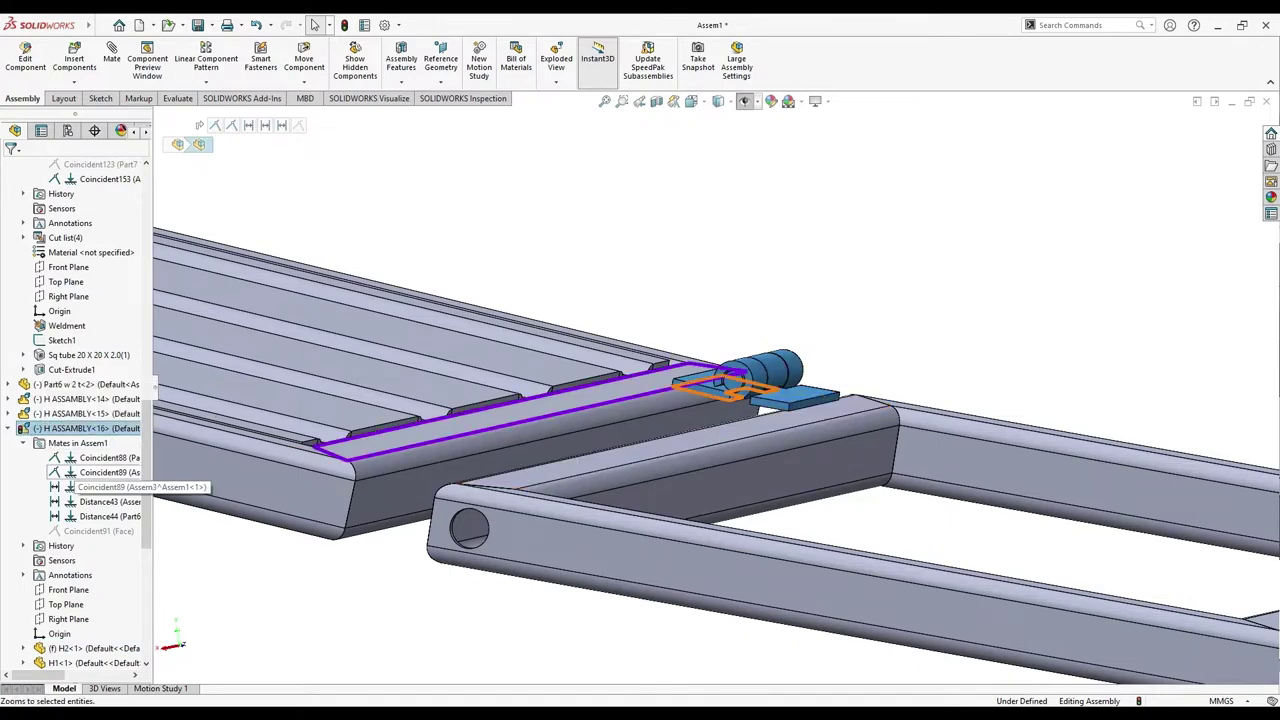
drag(90, 428, 925, 300)
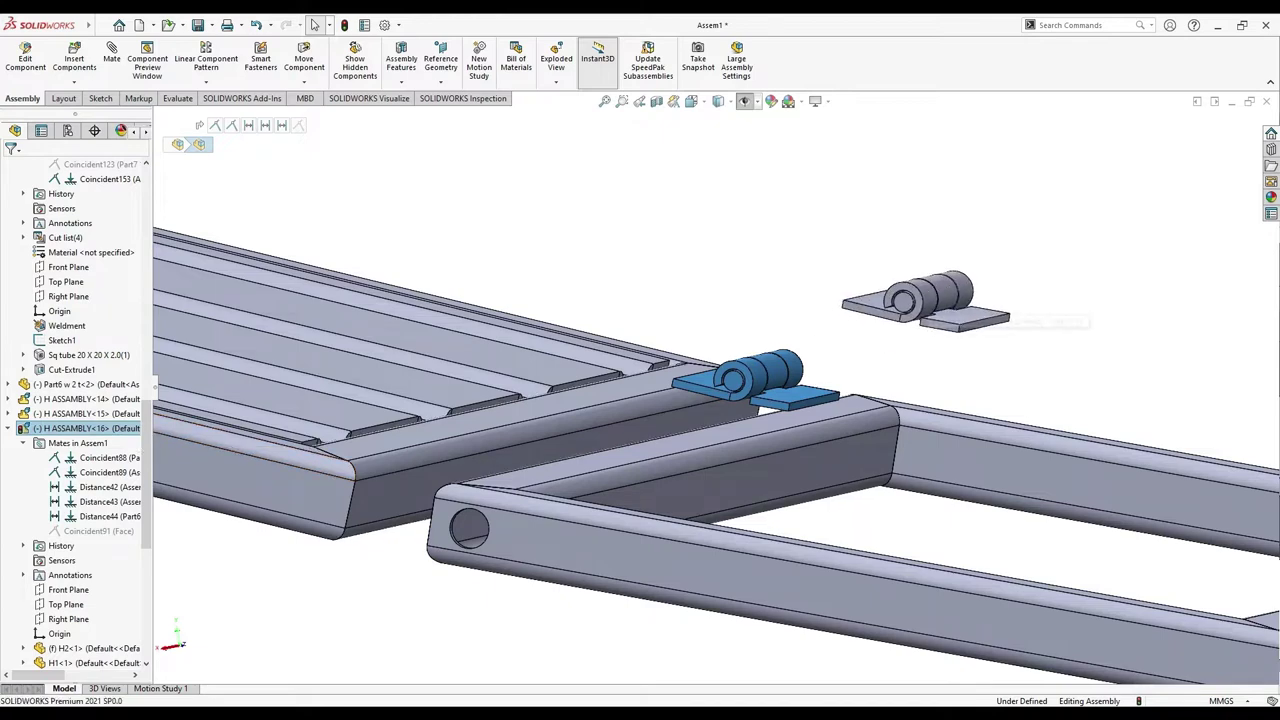
mouse_move(925, 300)
middle_down()
mouse_move(850, 360)
mouse_move(862, 334)
middle_up()
Drag the new hinge copy away from the frames
click(850, 345)
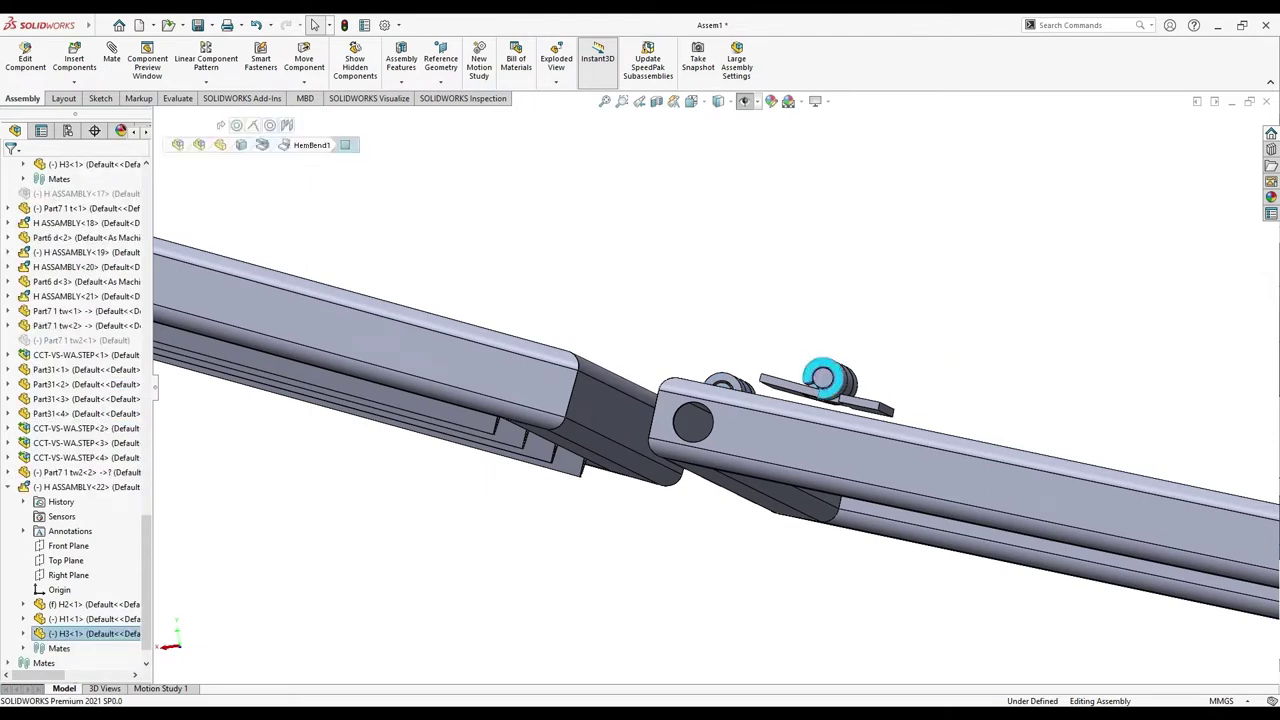
drag(822, 378, 583, 527)
key(Escape)
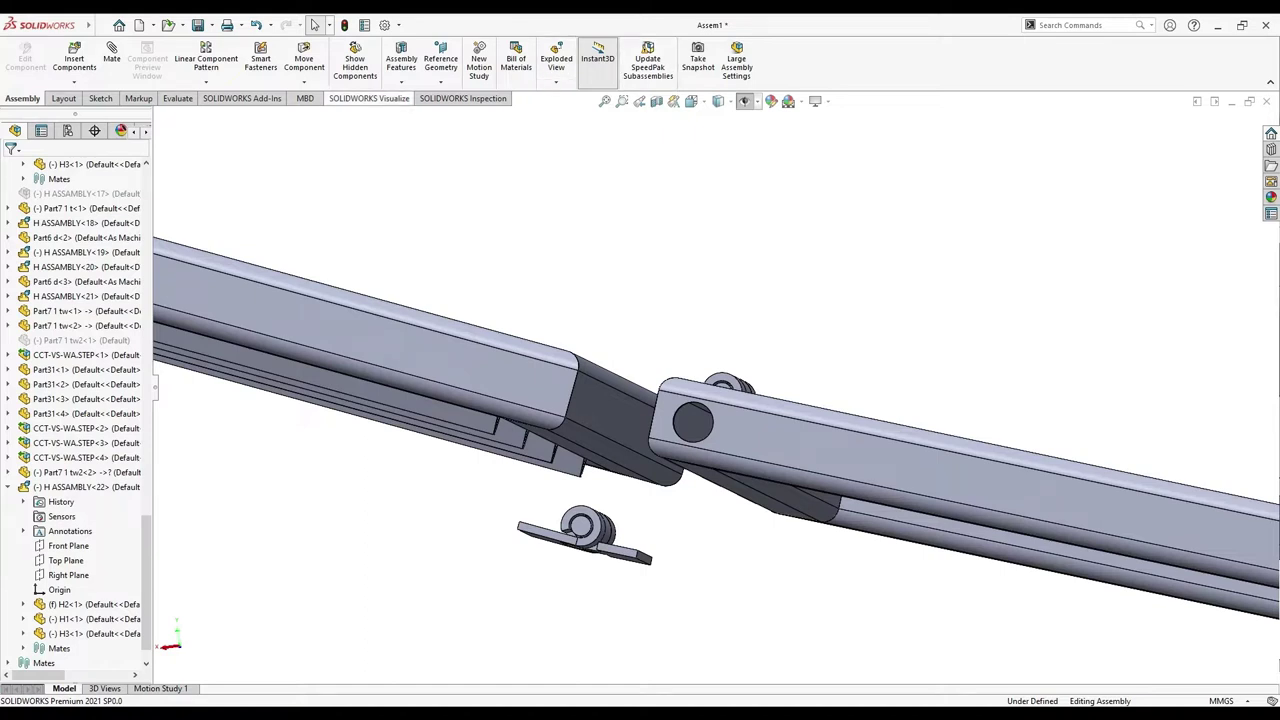
Start Rotate Component, cancel it, and zoom in and out around the hinge
click(401, 83)
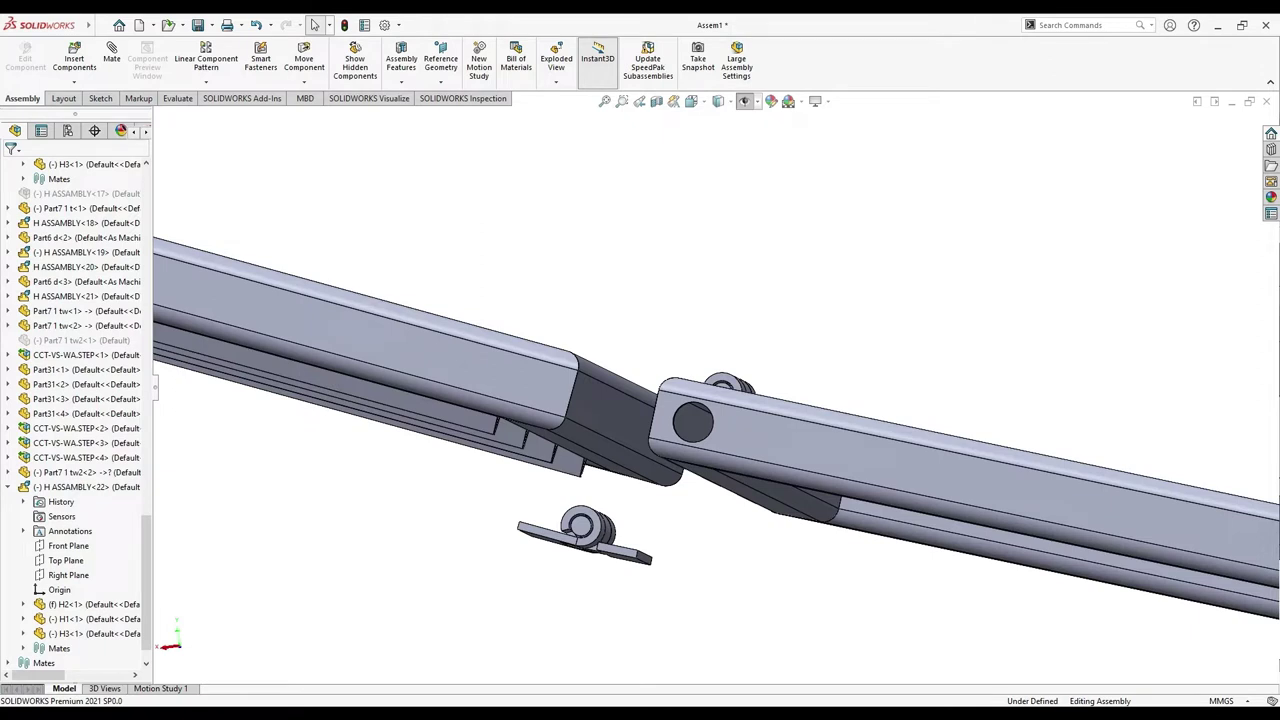
click(304, 83)
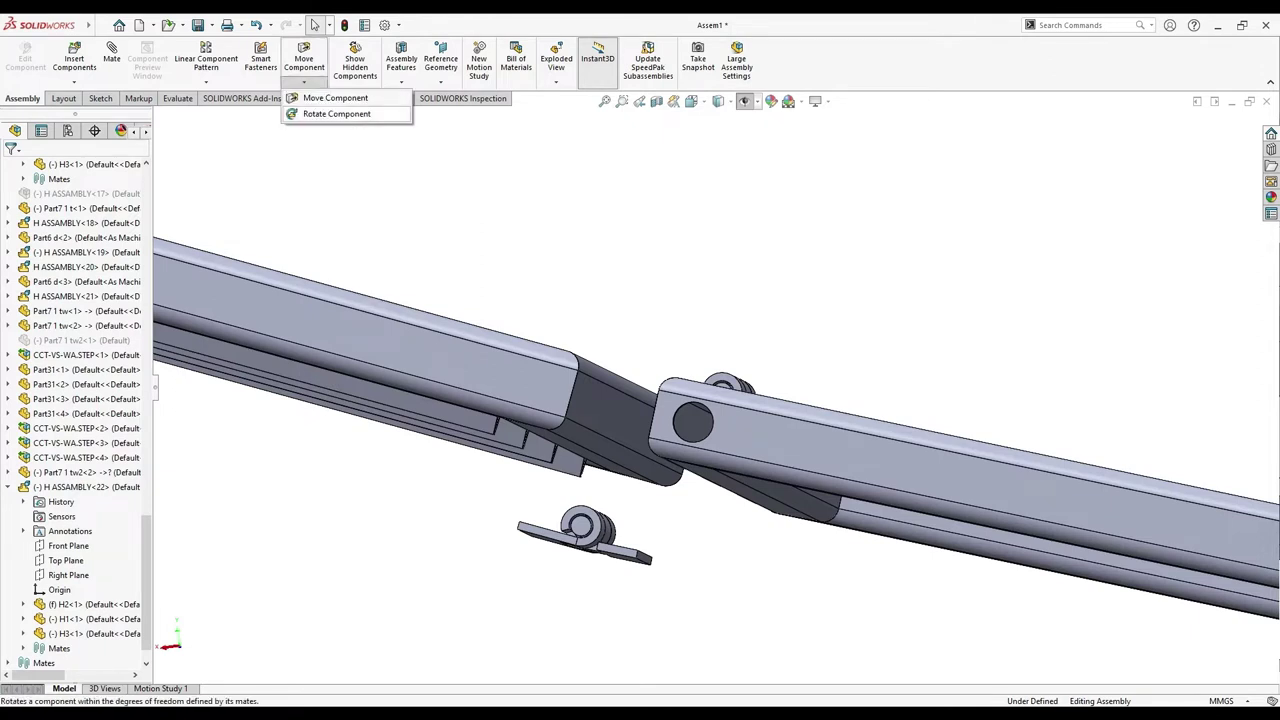
click(343, 114)
scroll(575, 500, down, 5)
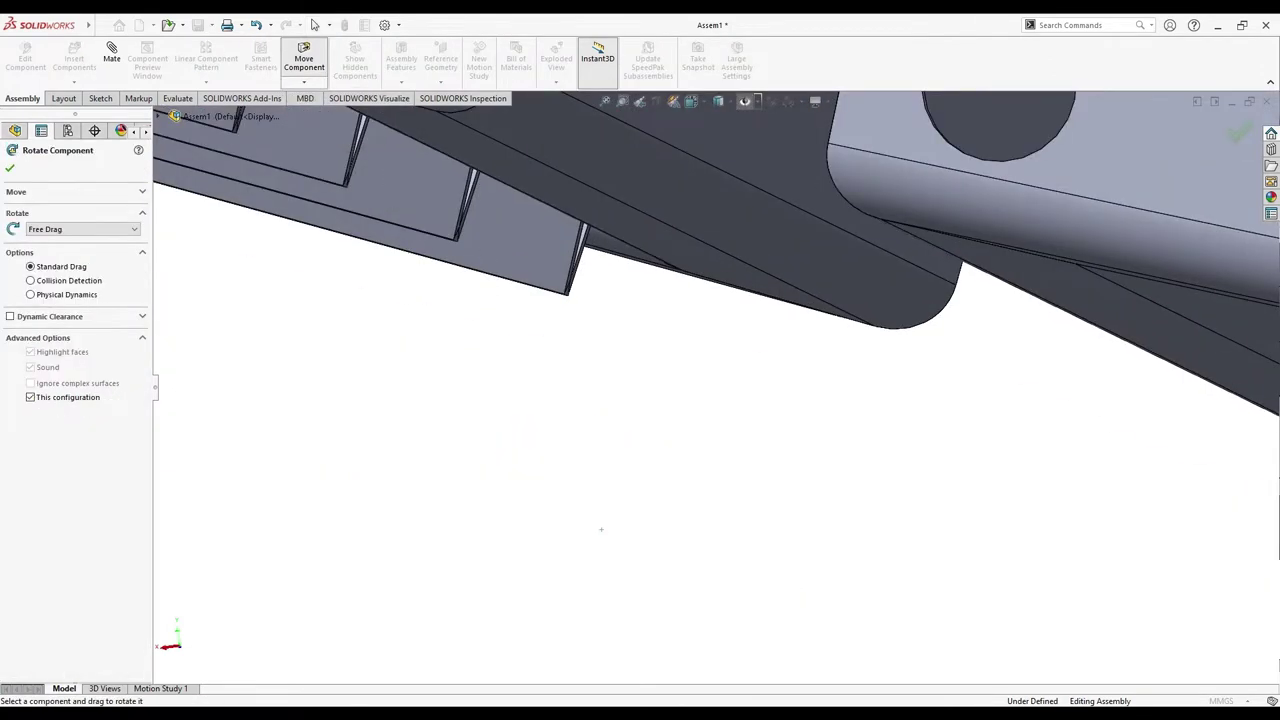
scroll(693, 370, up, 5)
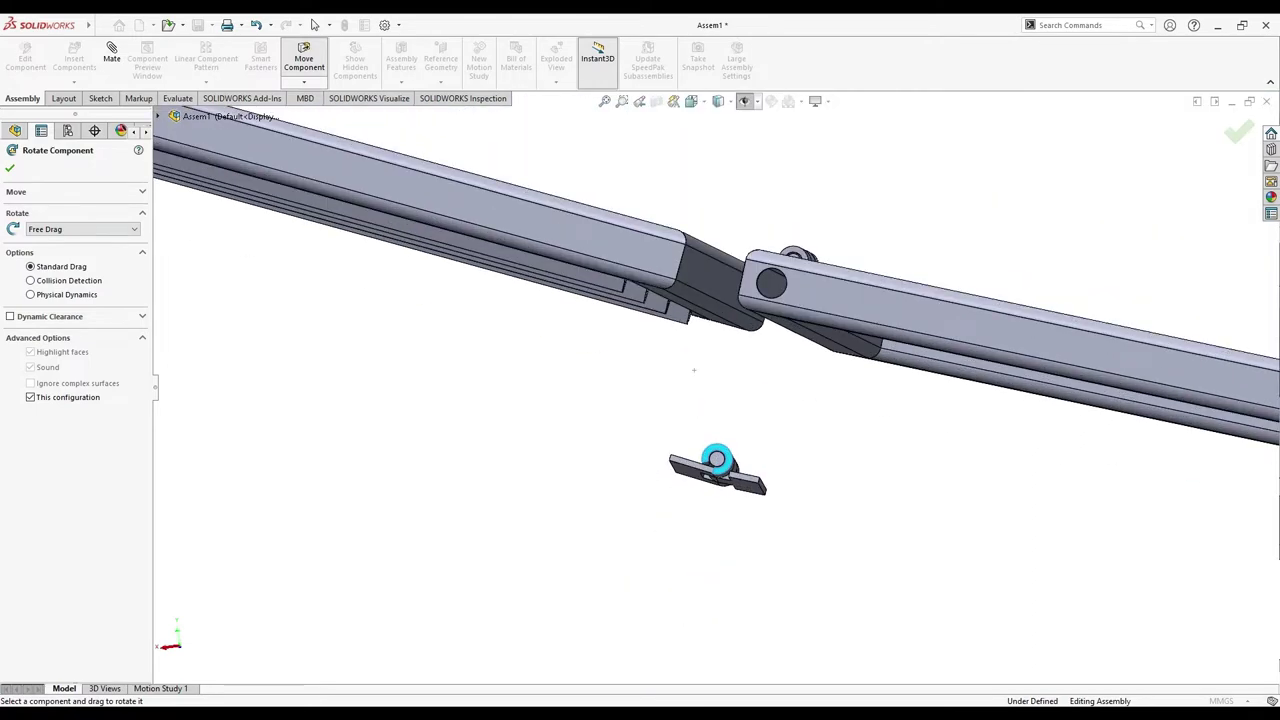
key(Escape)
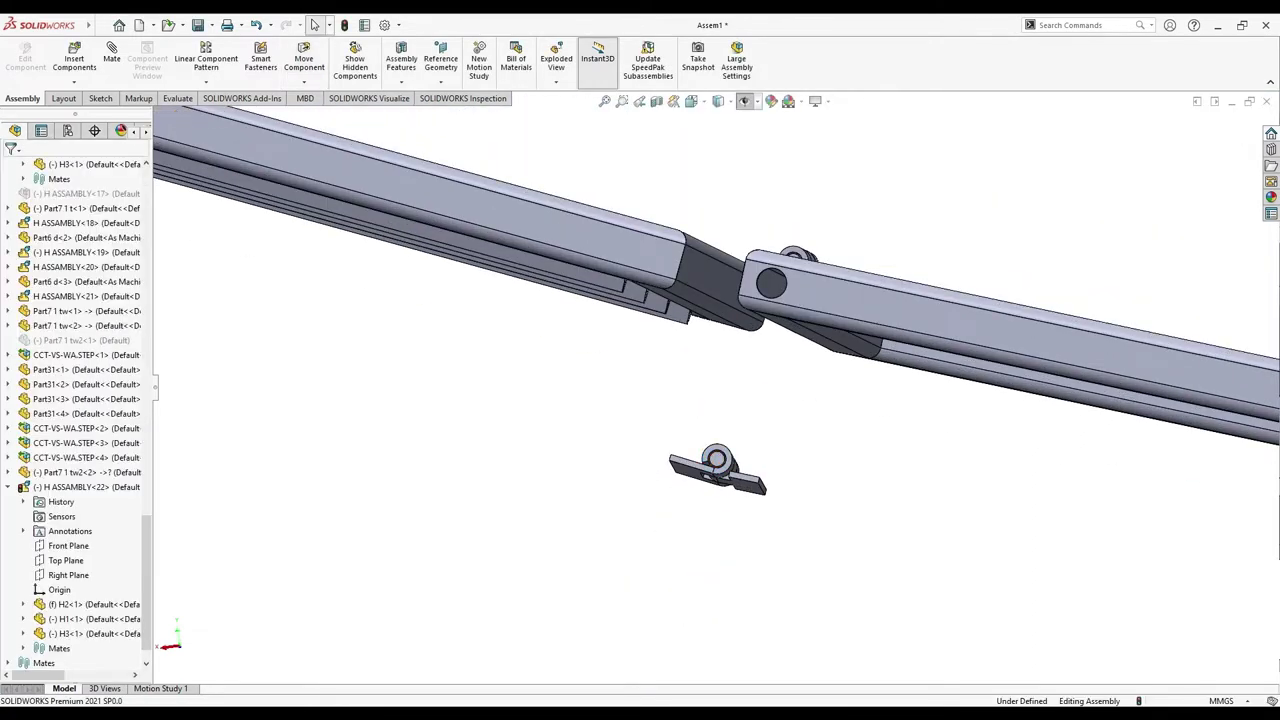
scroll(740, 510, down, 3)
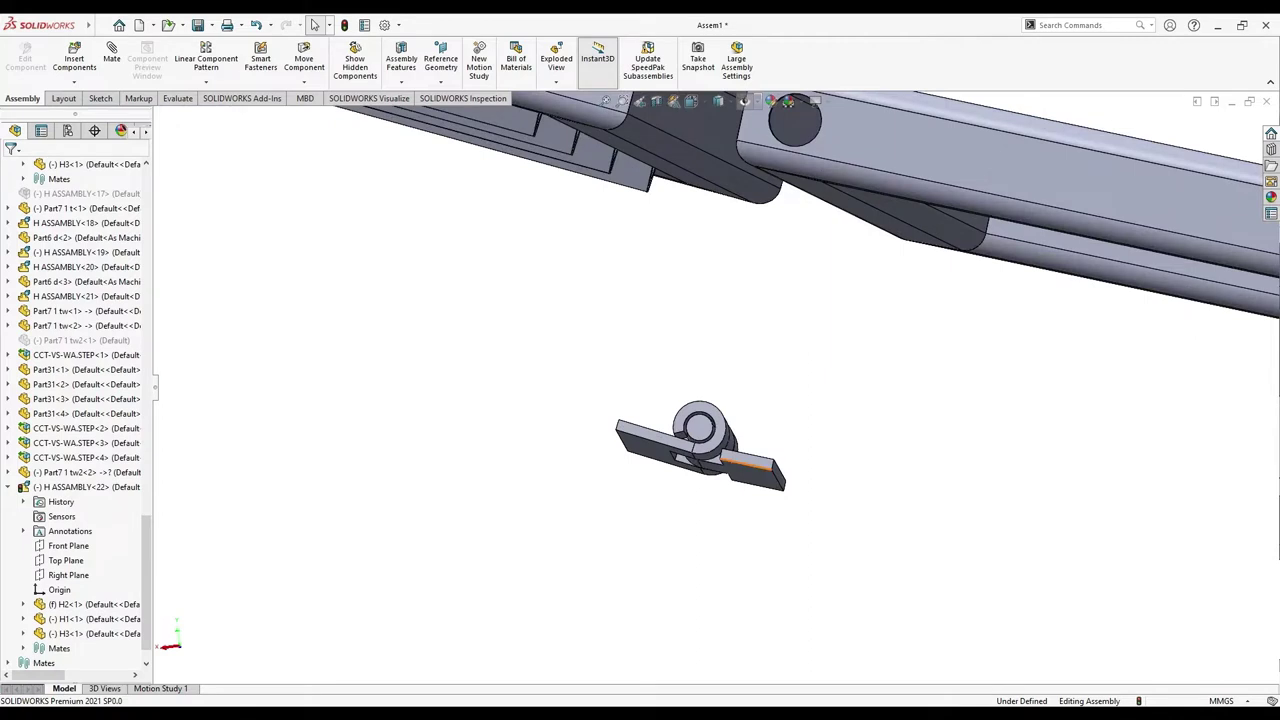
click(304, 82)
scroll(688, 321, up, 3)
scroll(700, 420, up, 1)
scroll(283, 397, down, 5)
scroll(720, 380, up, 1)
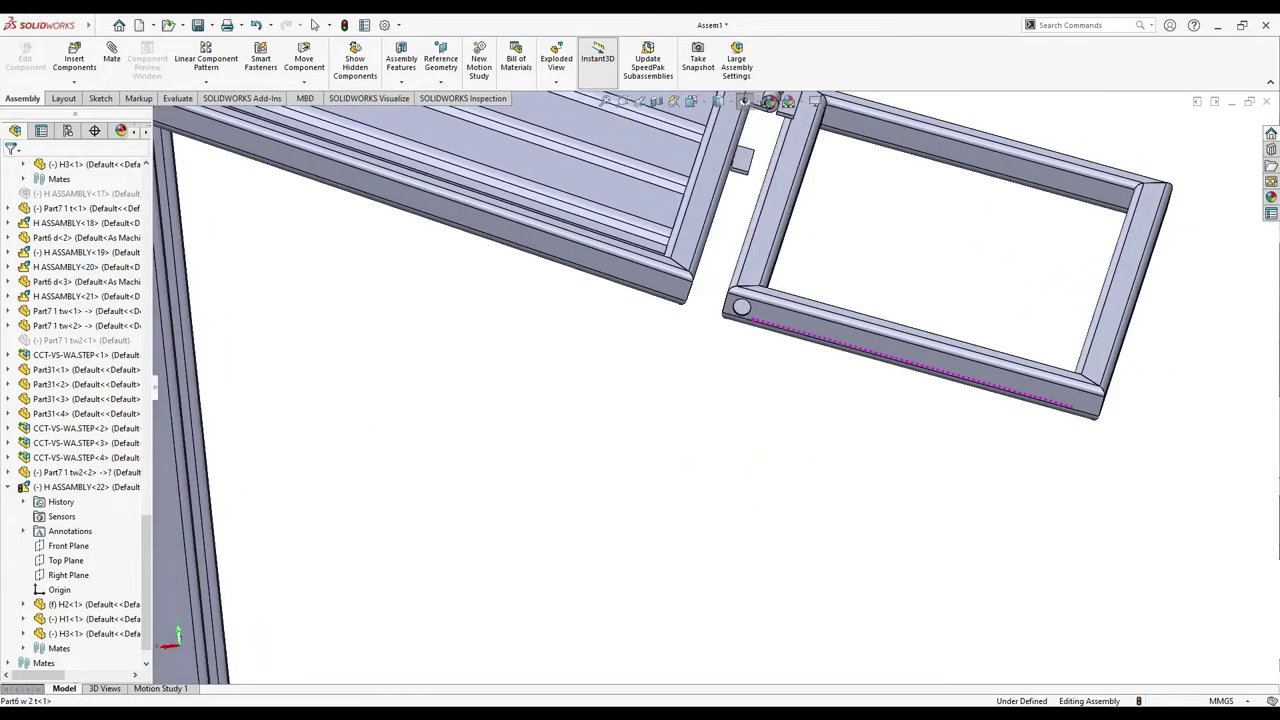
scroll(720, 380, up, 1)
scroll(720, 380, up, 2)
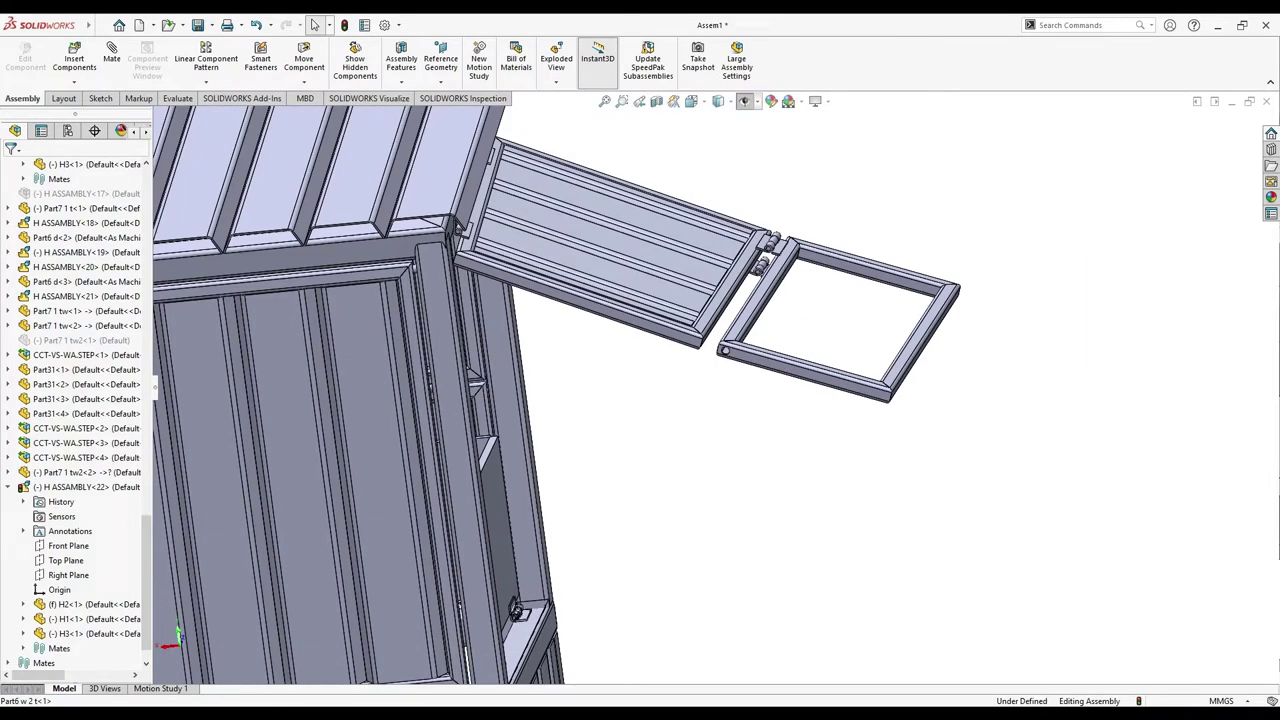
scroll(700, 310, down, 2)
scroll(700, 310, down, 2)
scroll(700, 310, down, 2)
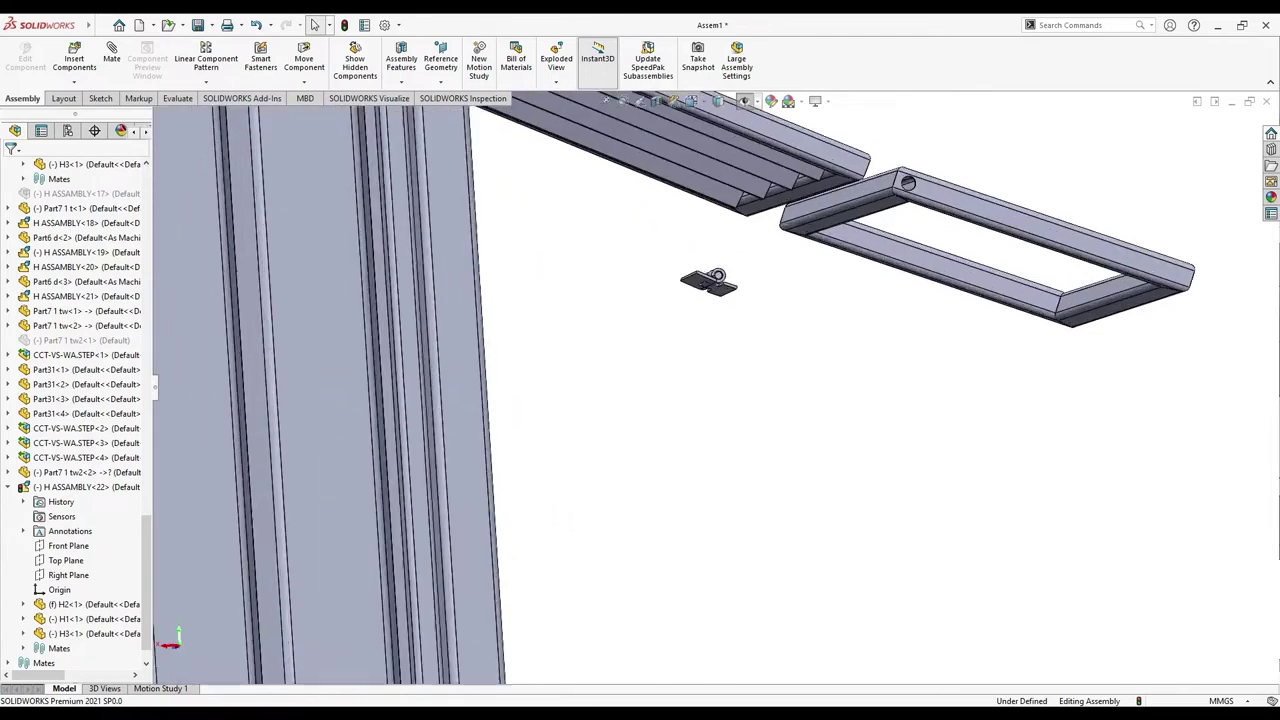
scroll(700, 310, down, 2)
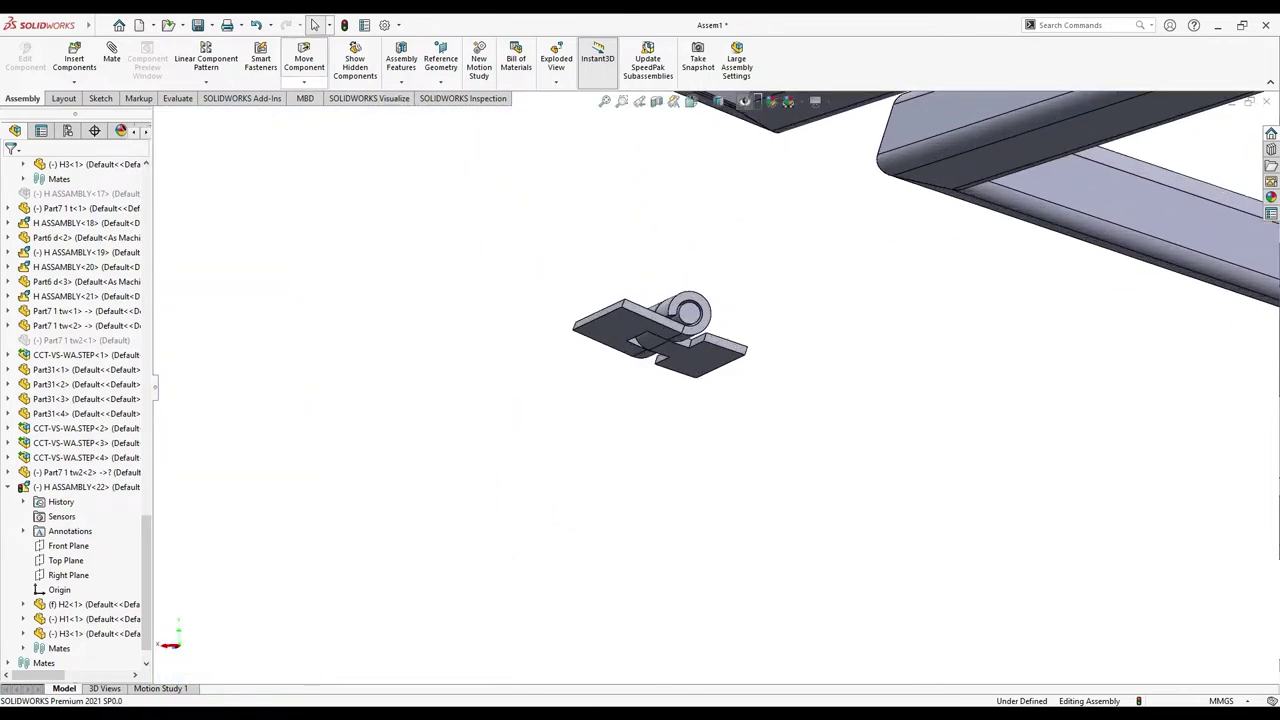
Free-drag rotate the loose hinge copy to a new orientation
click(304, 82)
click(335, 112)
scroll(570, 270, down, 3)
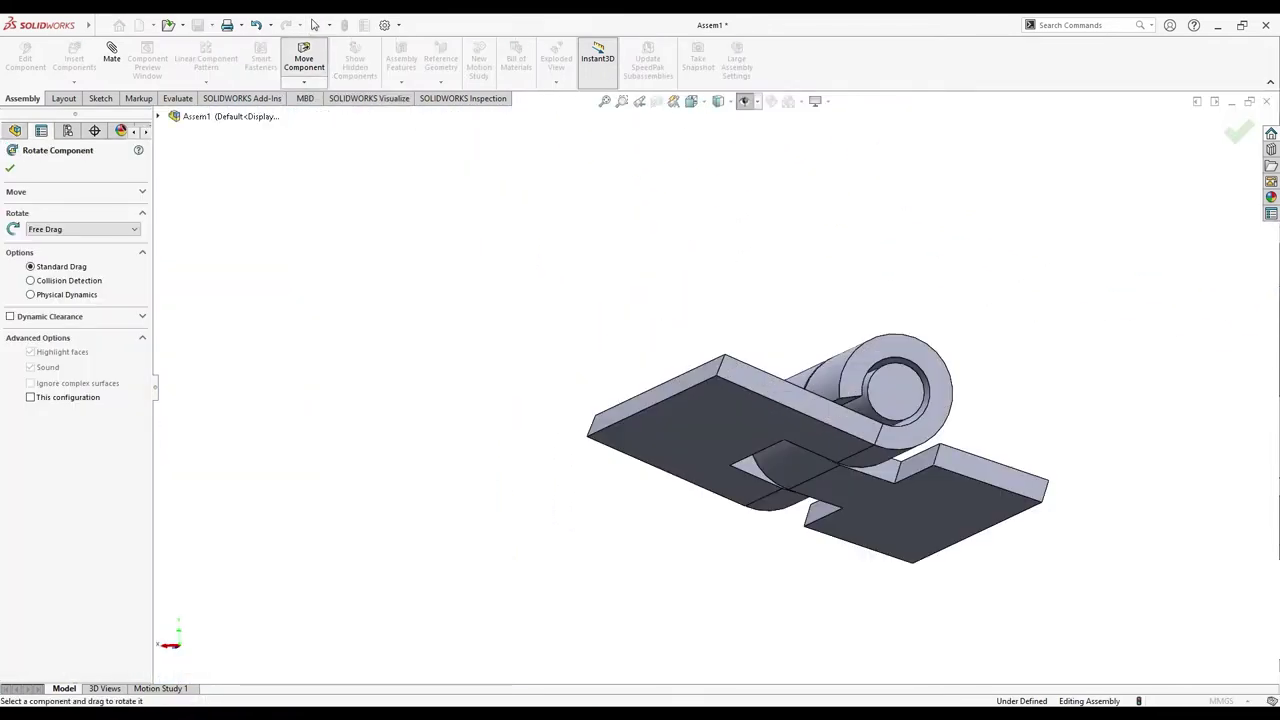
scroll(686, 405, up, 10)
middle_drag(600, 450, 686, 405)
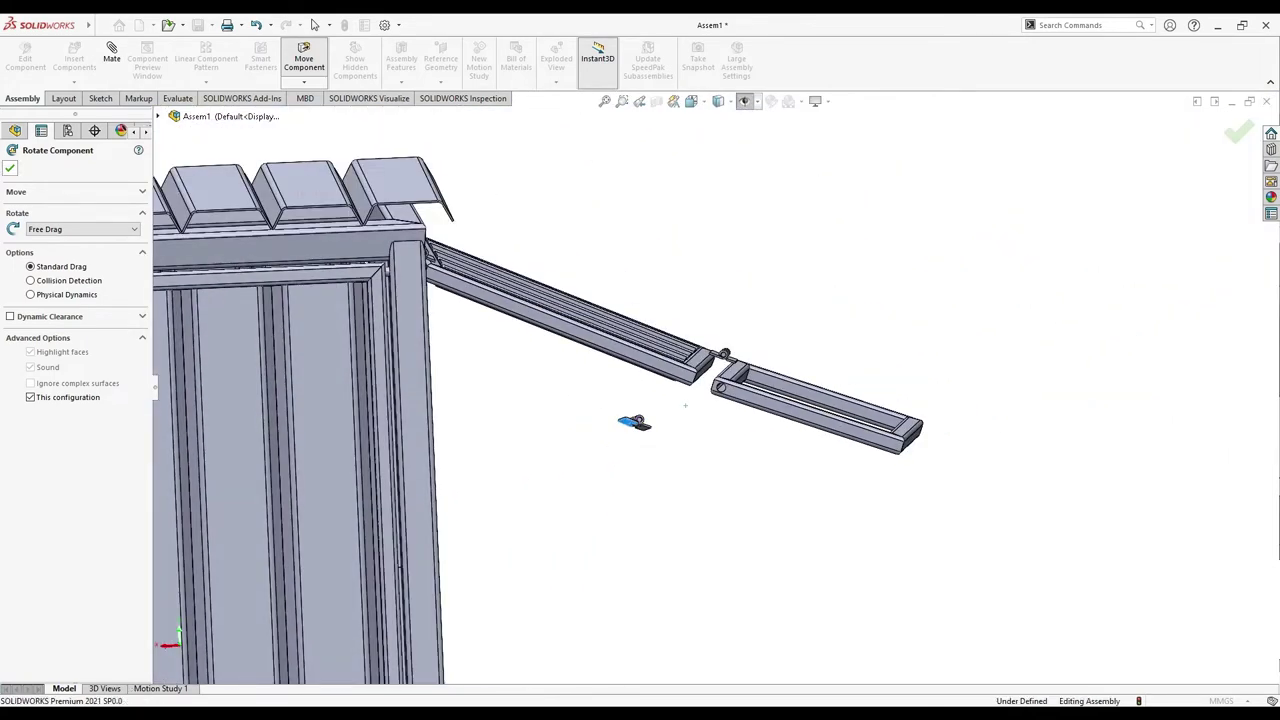
key(Escape)
scroll(620, 422, down, 5)
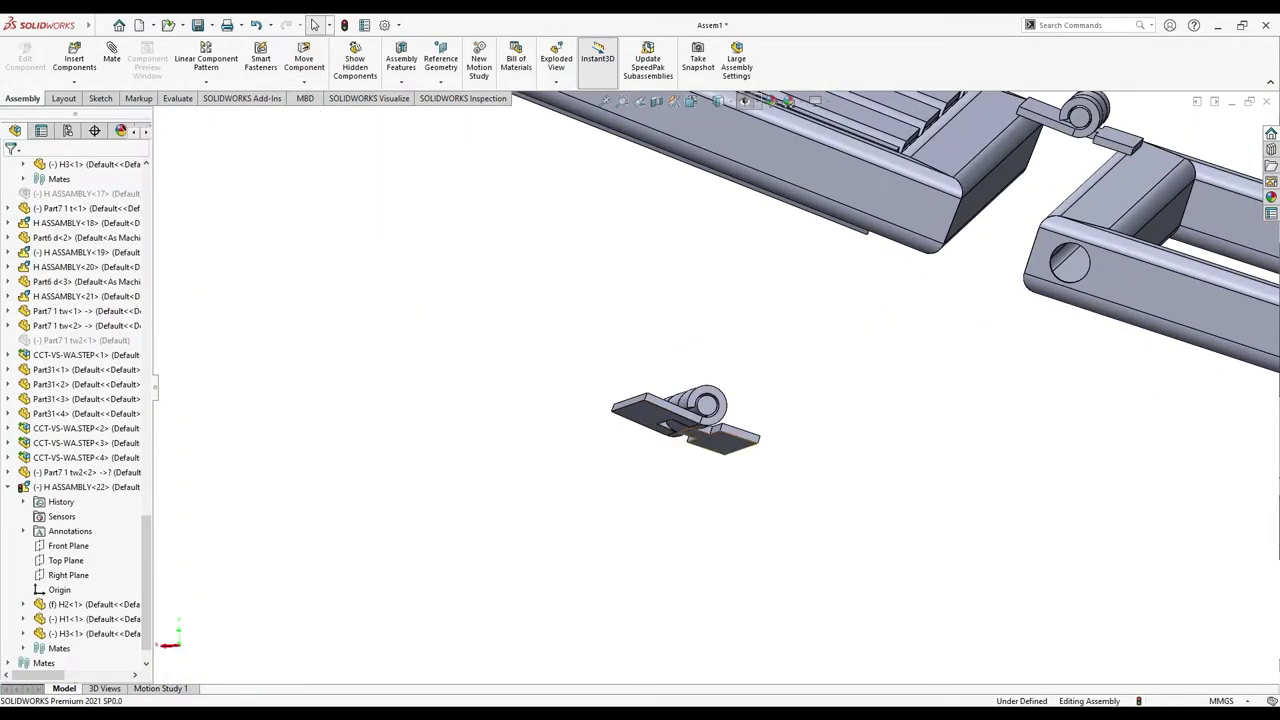
Orbit the view to see the whole frame and the installed hinge
click(715, 440)
middle_drag(715, 440, 600, 500)
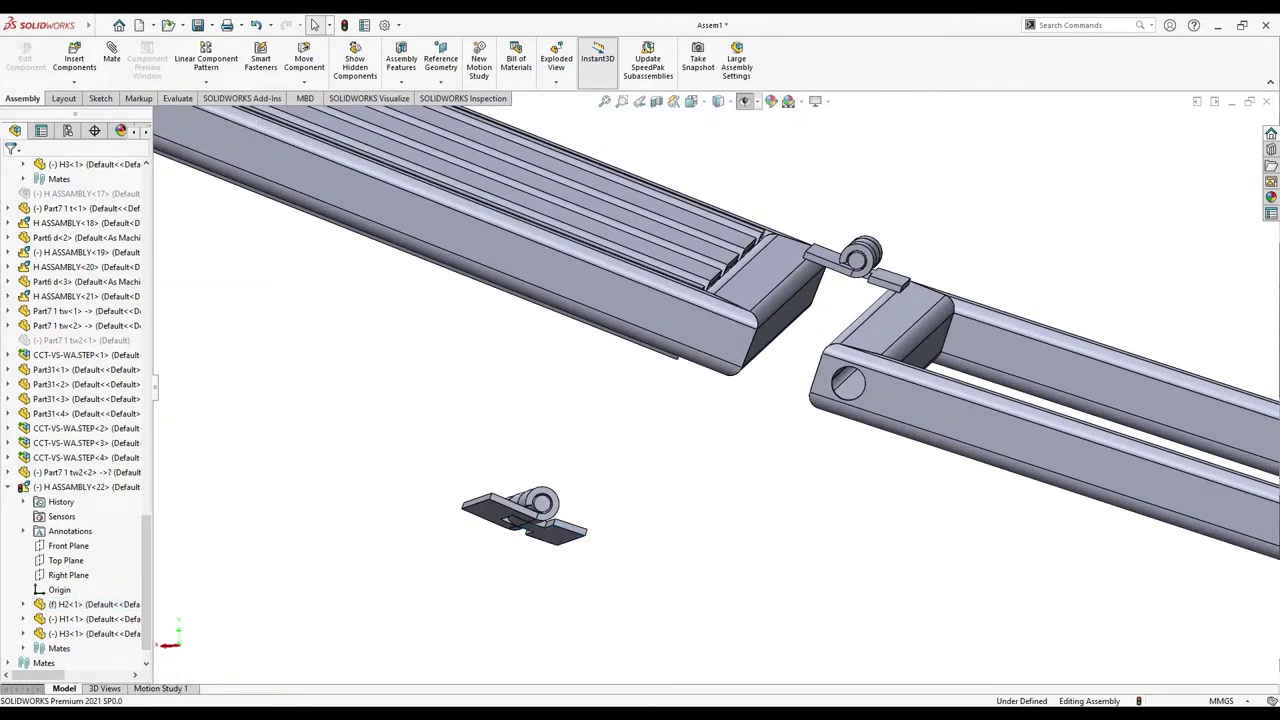
middle_drag(840, 252, 855, 260)
Re-edit H ASSEMBLY<16>'s Coincident88 mate and accept the alignment warning, reversing the alignment
click(856, 260)
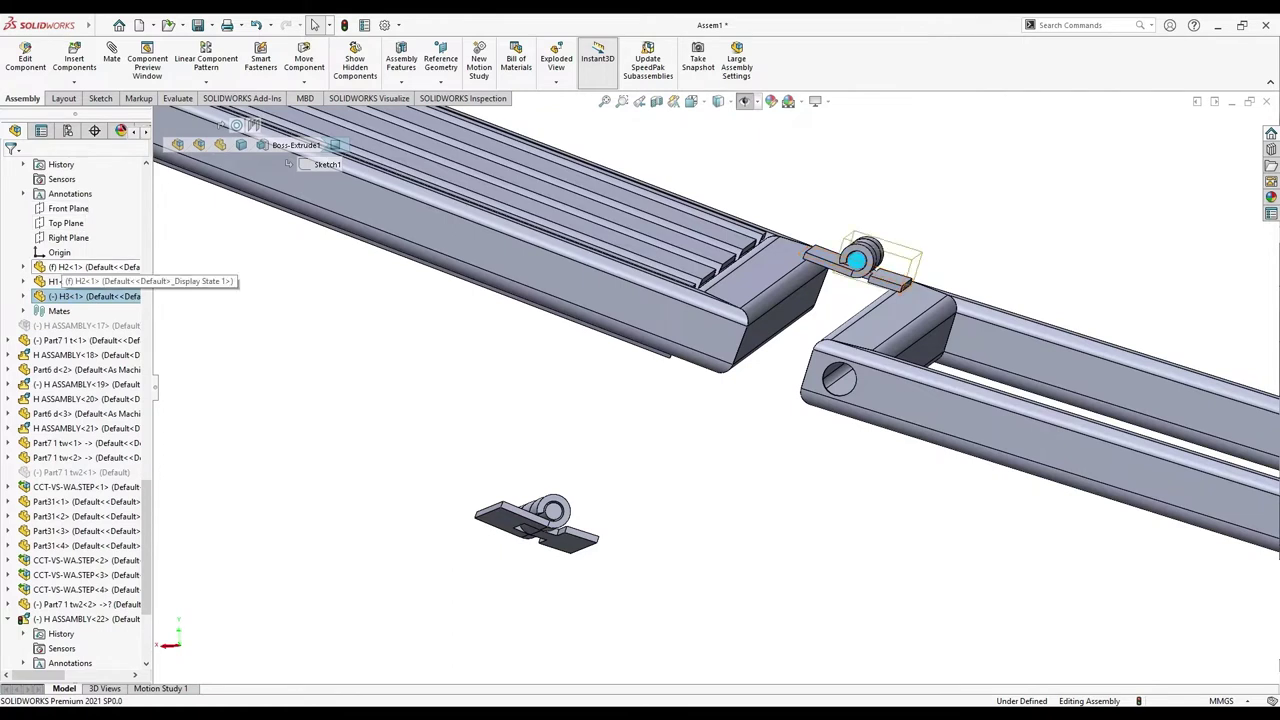
scroll(55, 281, up, 5)
click(60, 267)
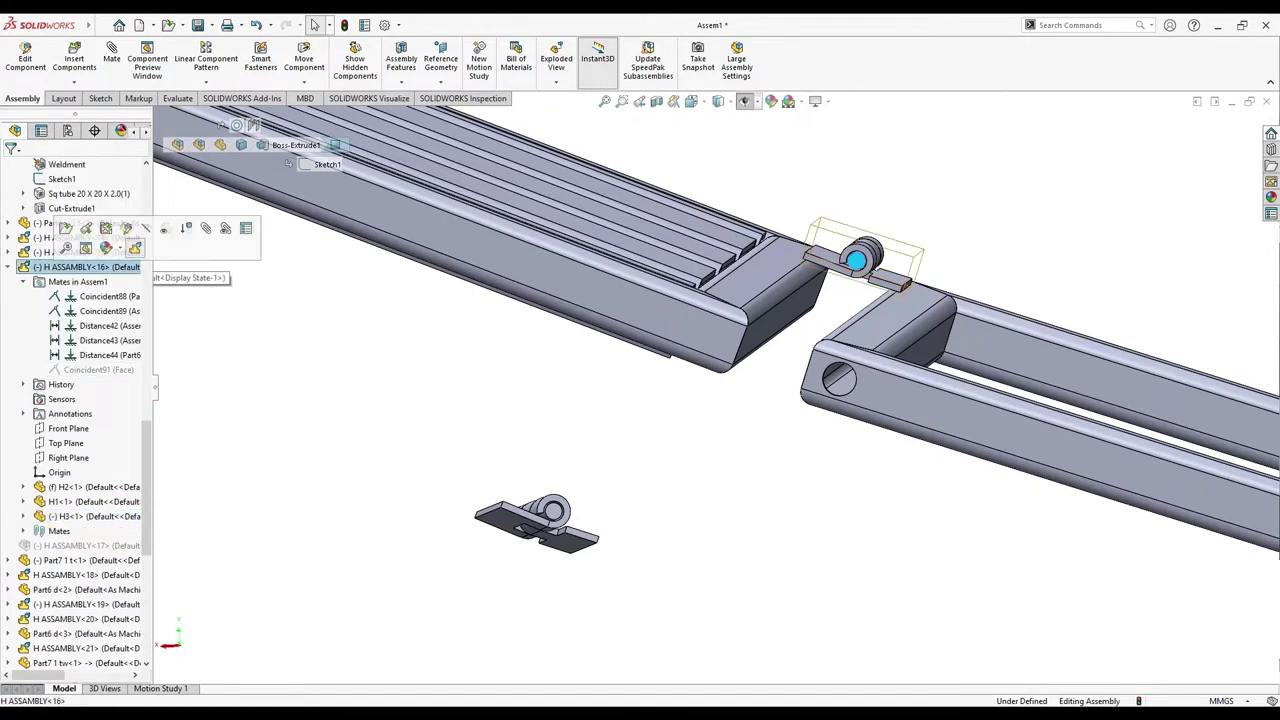
click(100, 296)
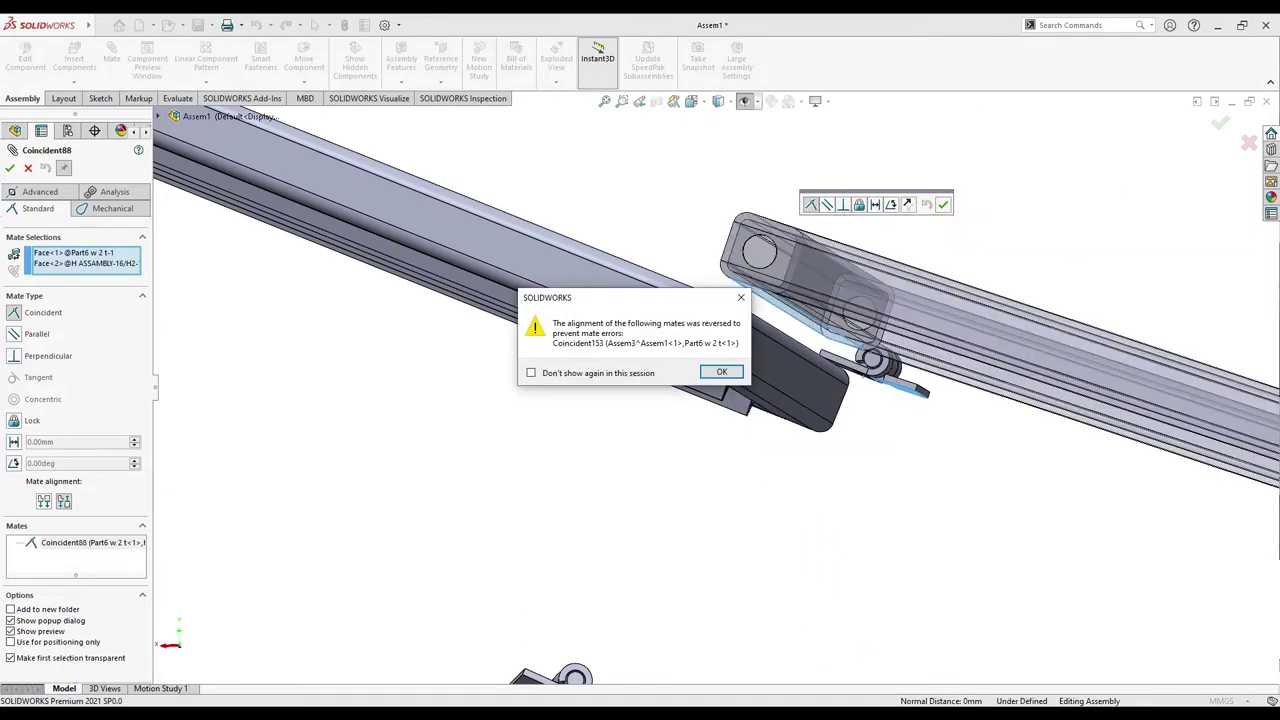
key(Return)
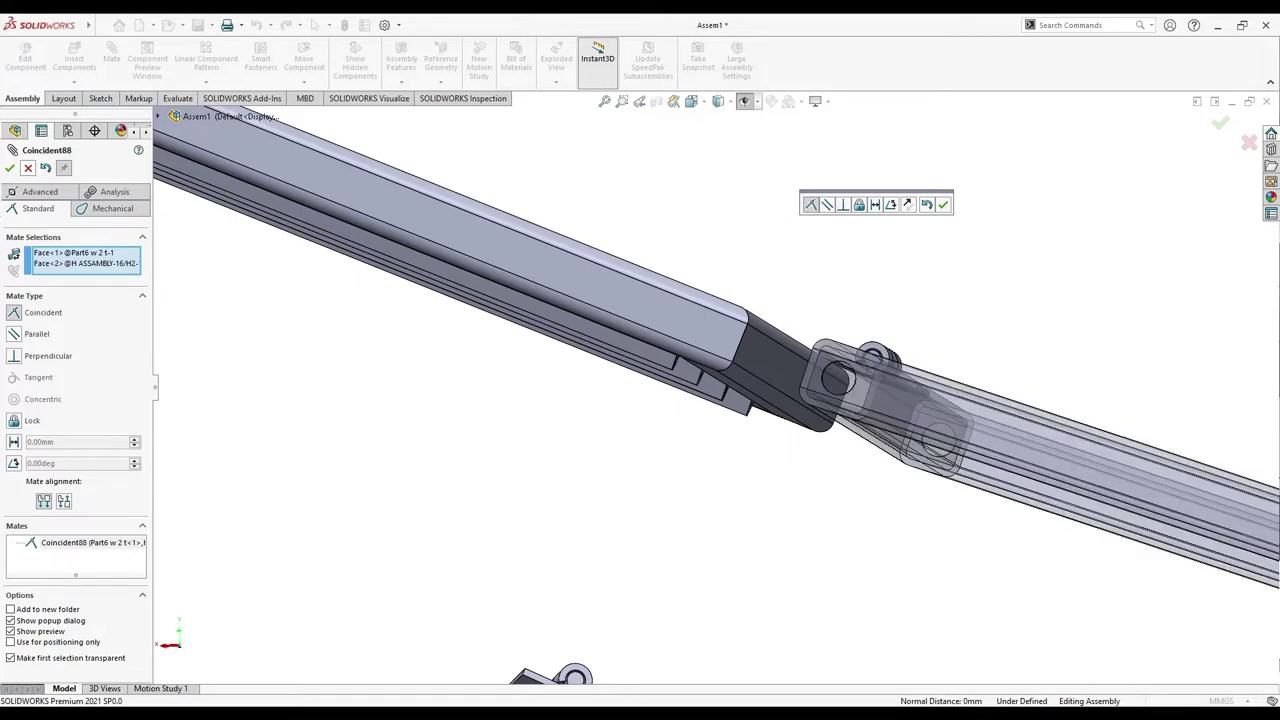
key(Return)
key(Return)
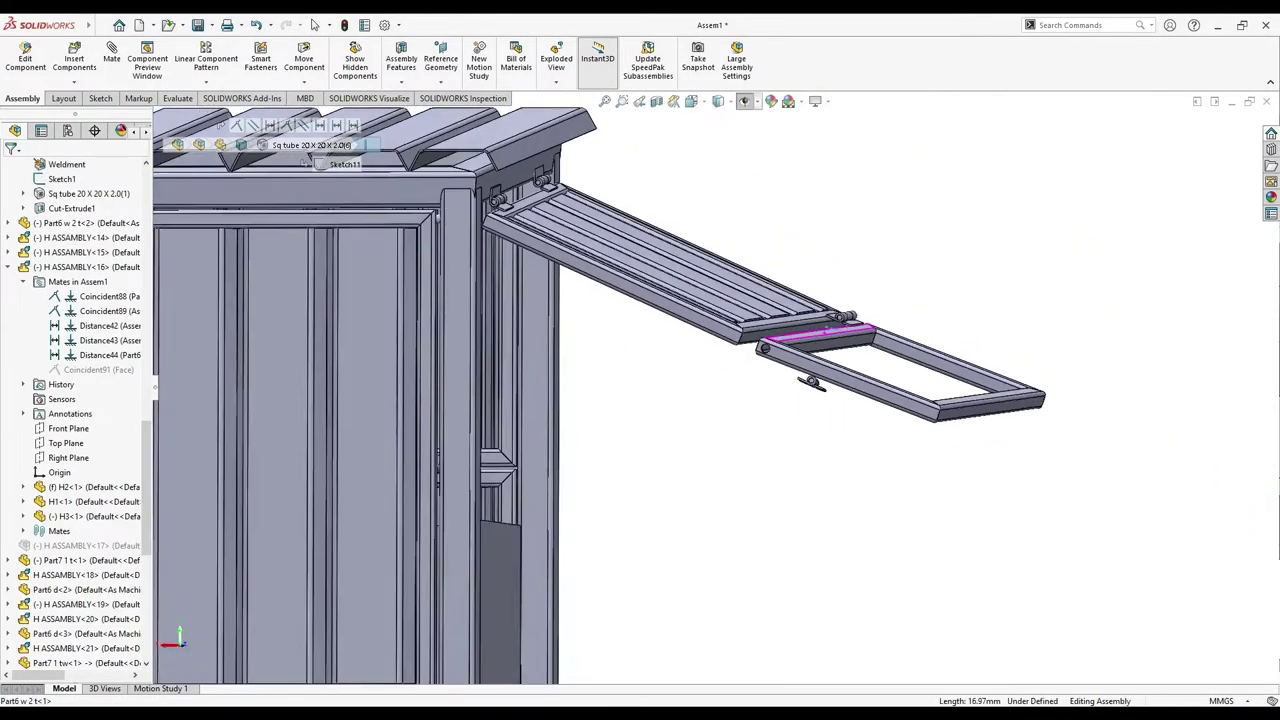
Free-drag rotate hinge copy H ASSEMBLY<22> upright beside the cabinet frames
scroll(765, 408, down, 5)
scroll(765, 408, down, 3)
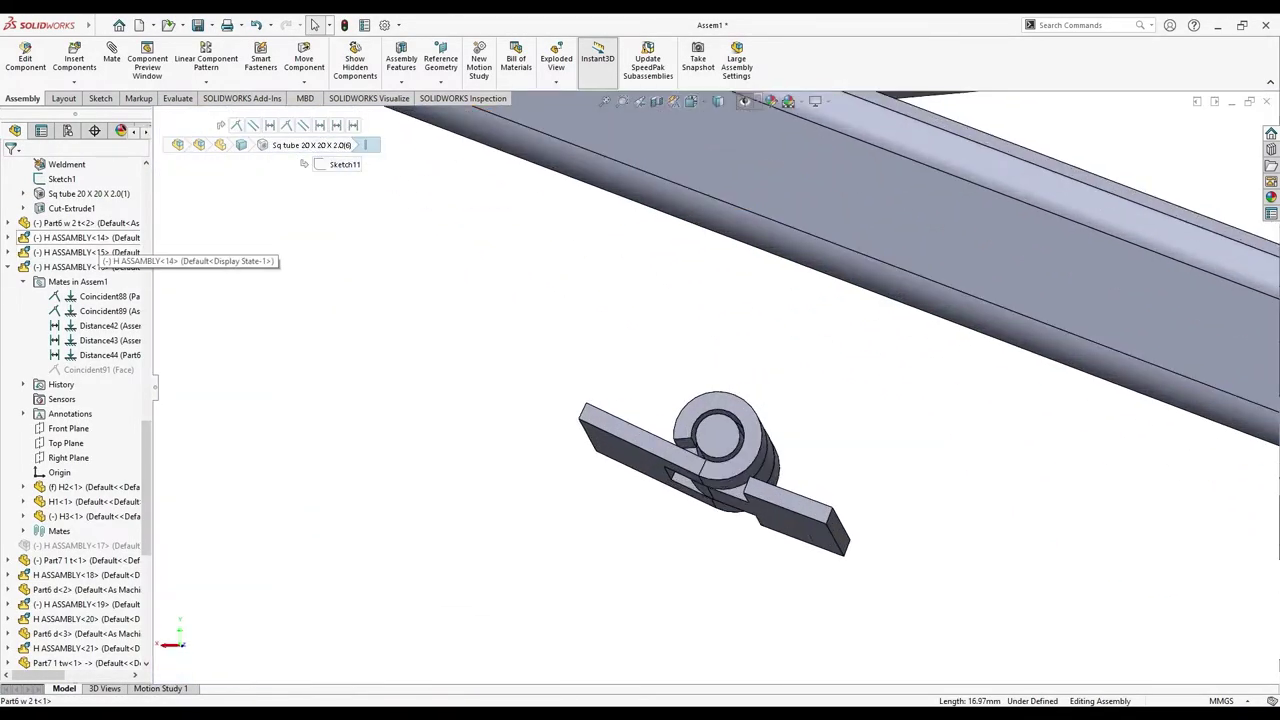
click(90, 237)
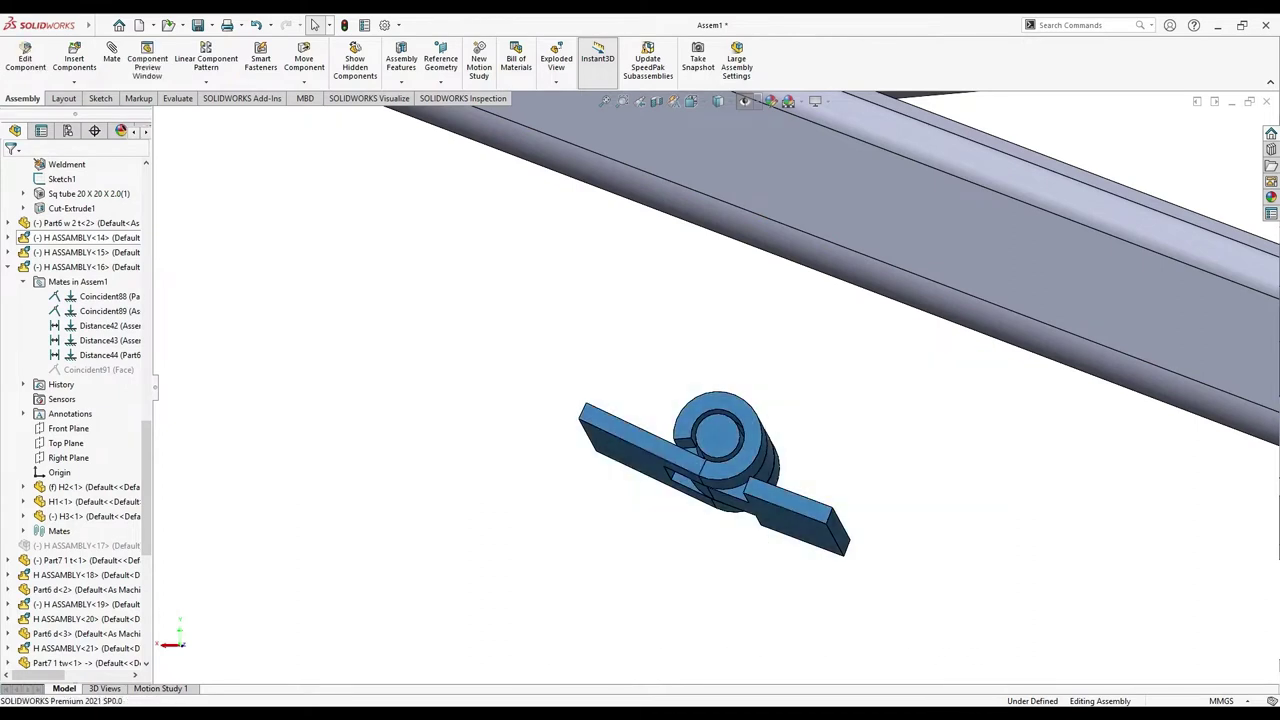
click(304, 82)
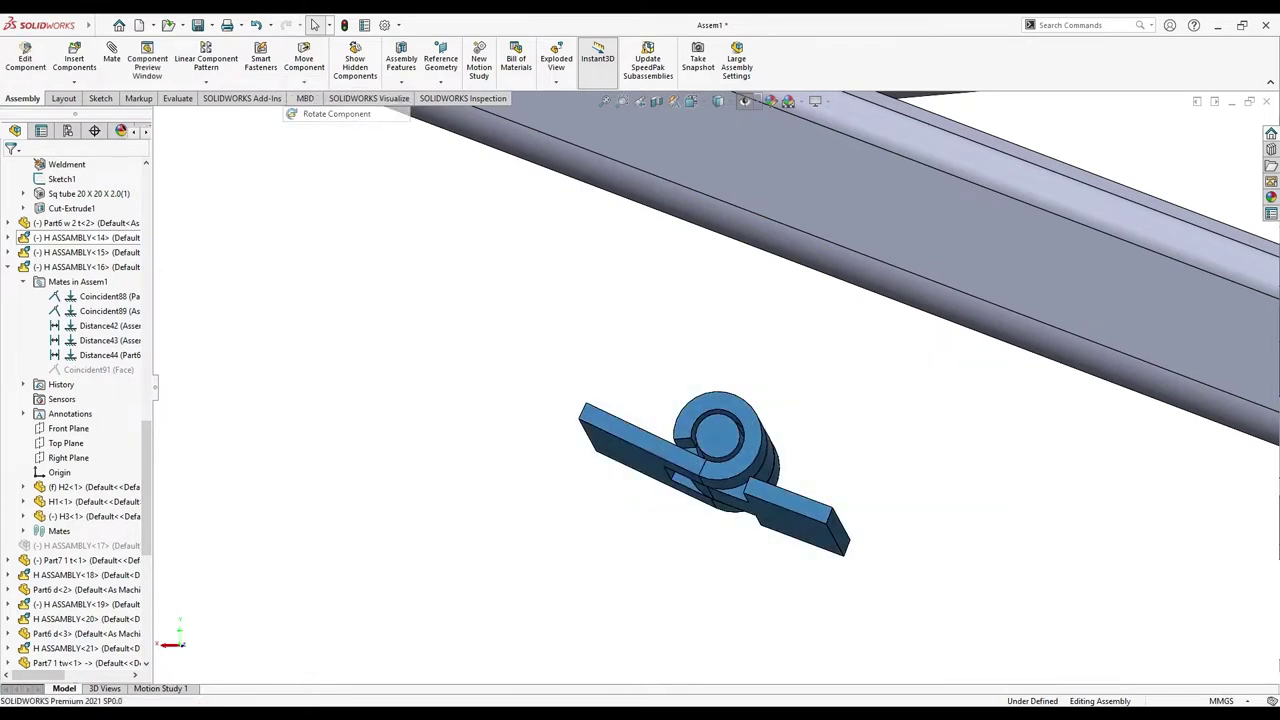
click(336, 113)
mouse_move(715, 470)
mouse_down()
mouse_move(550, 320)
mouse_move(600, 450)
mouse_up()
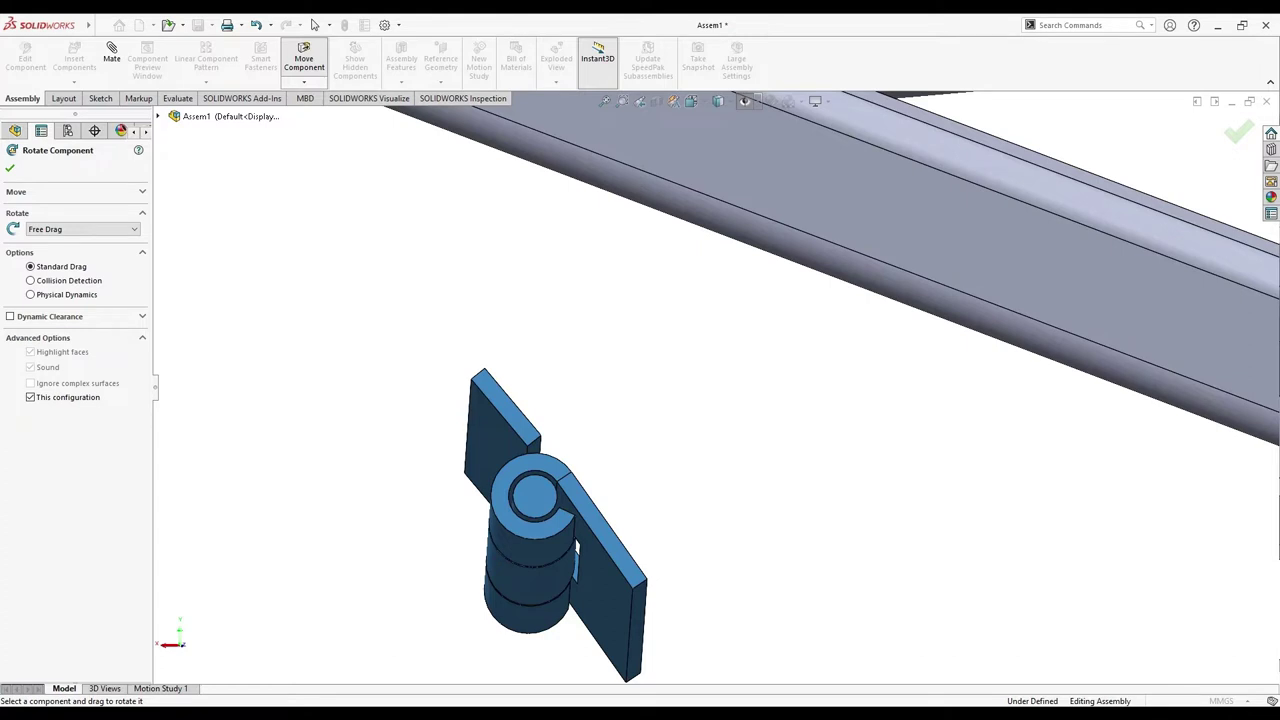
drag(540, 500, 610, 520)
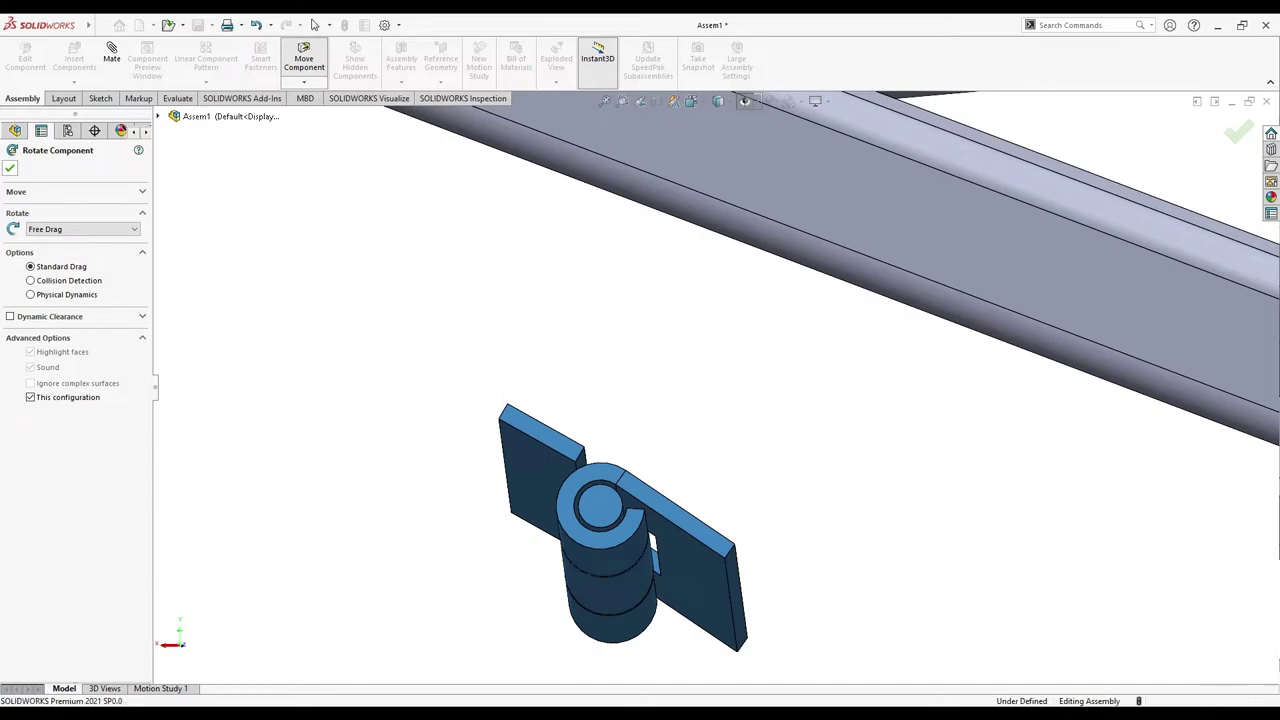
key(Escape)
middle_drag(700, 400, 640, 400)
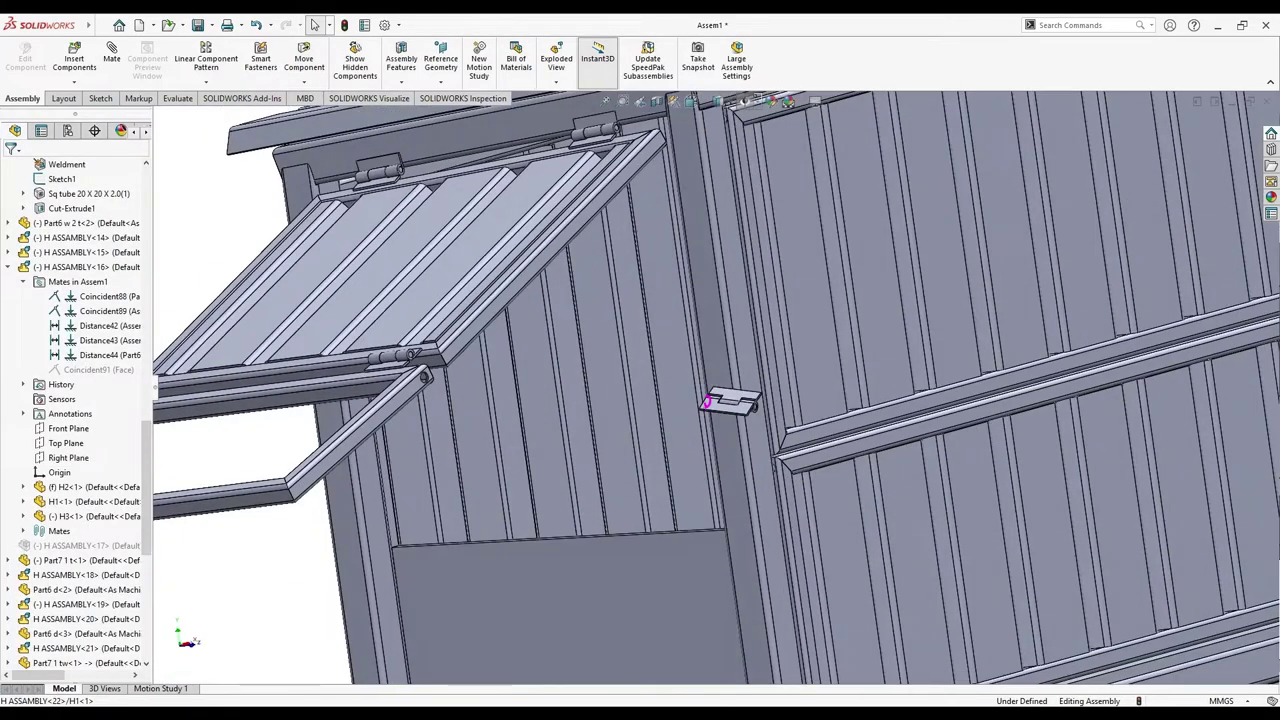
Make the hinge face coincident with the frame tube
scroll(670, 400, down, 4)
click(800, 415)
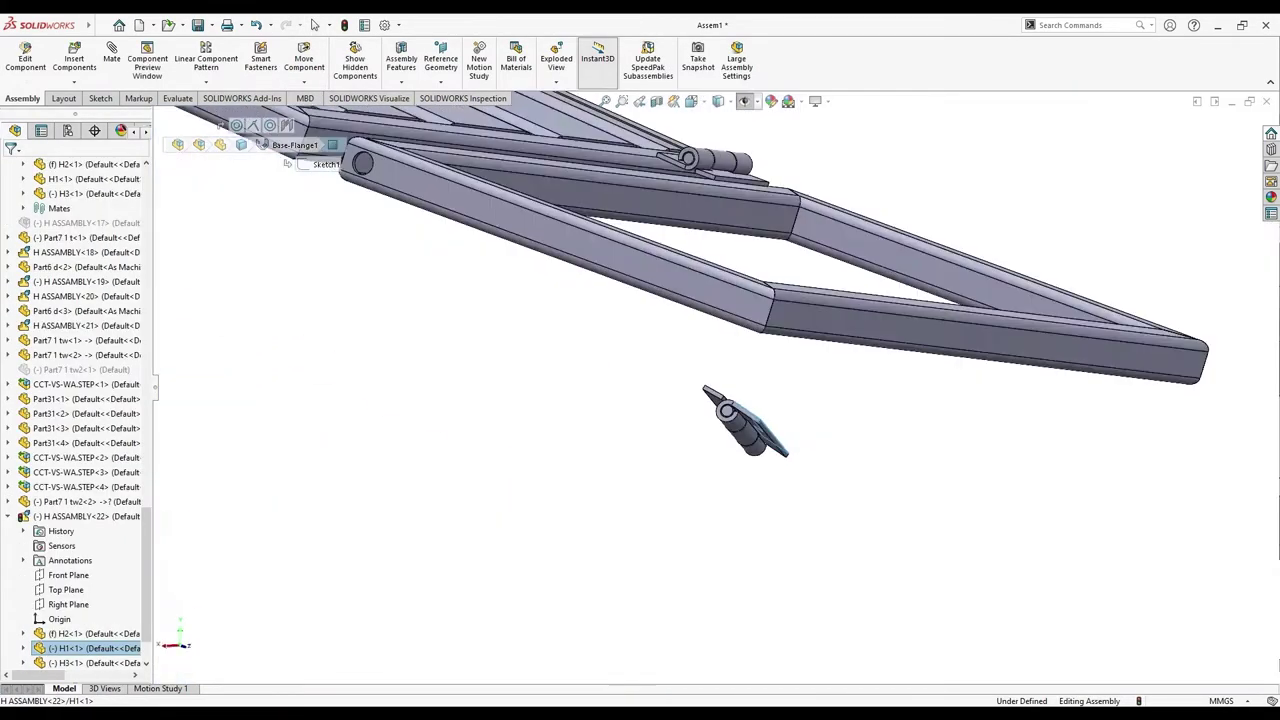
middle_drag(800, 415, 700, 380)
scroll(848, 335, down, 2)
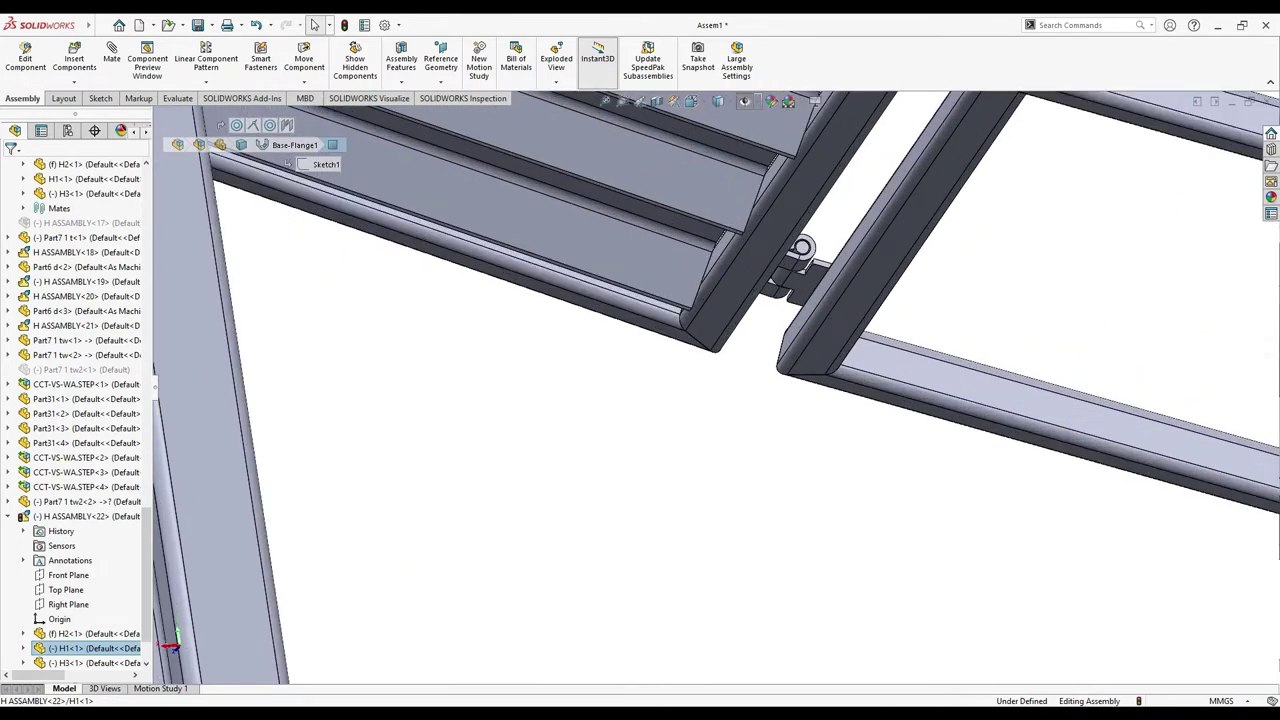
click(895, 255)
ctrl+drag(800, 250, 700, 365)
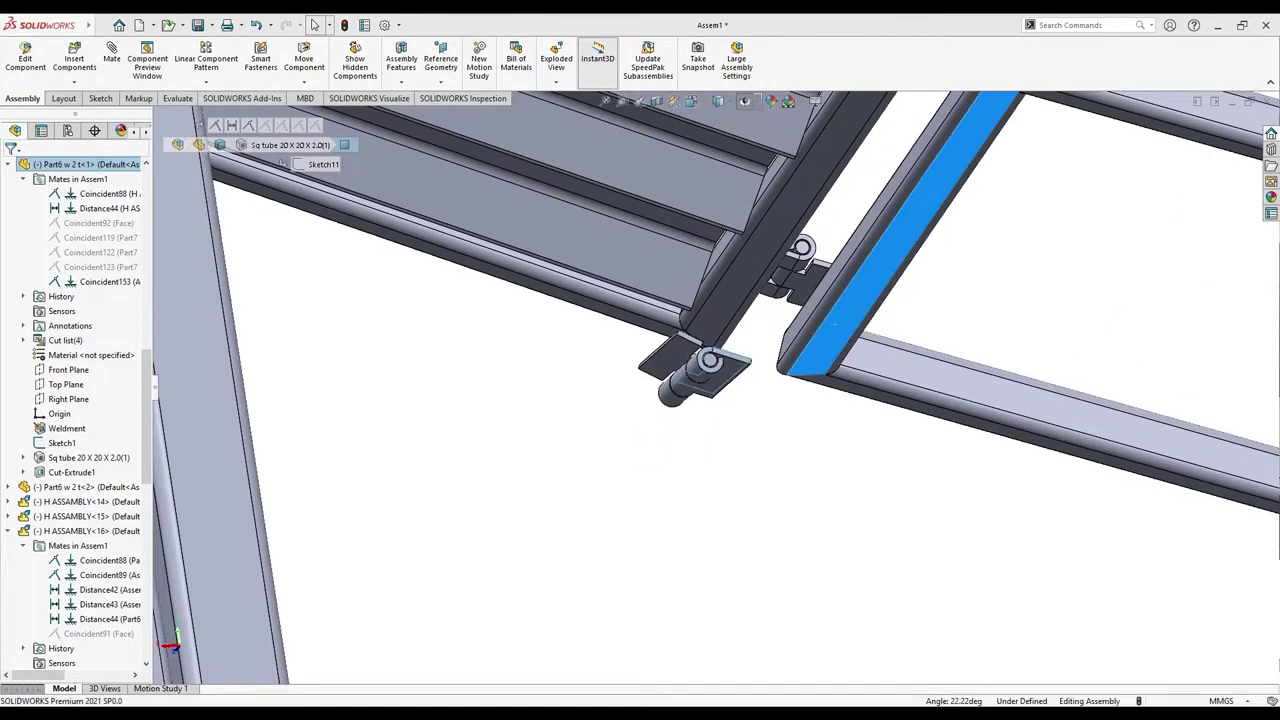
mouse_move(700, 380)
middle_down()
mouse_move(700, 450)
mouse_move(680, 360)
mouse_move(640, 300)
middle_up()
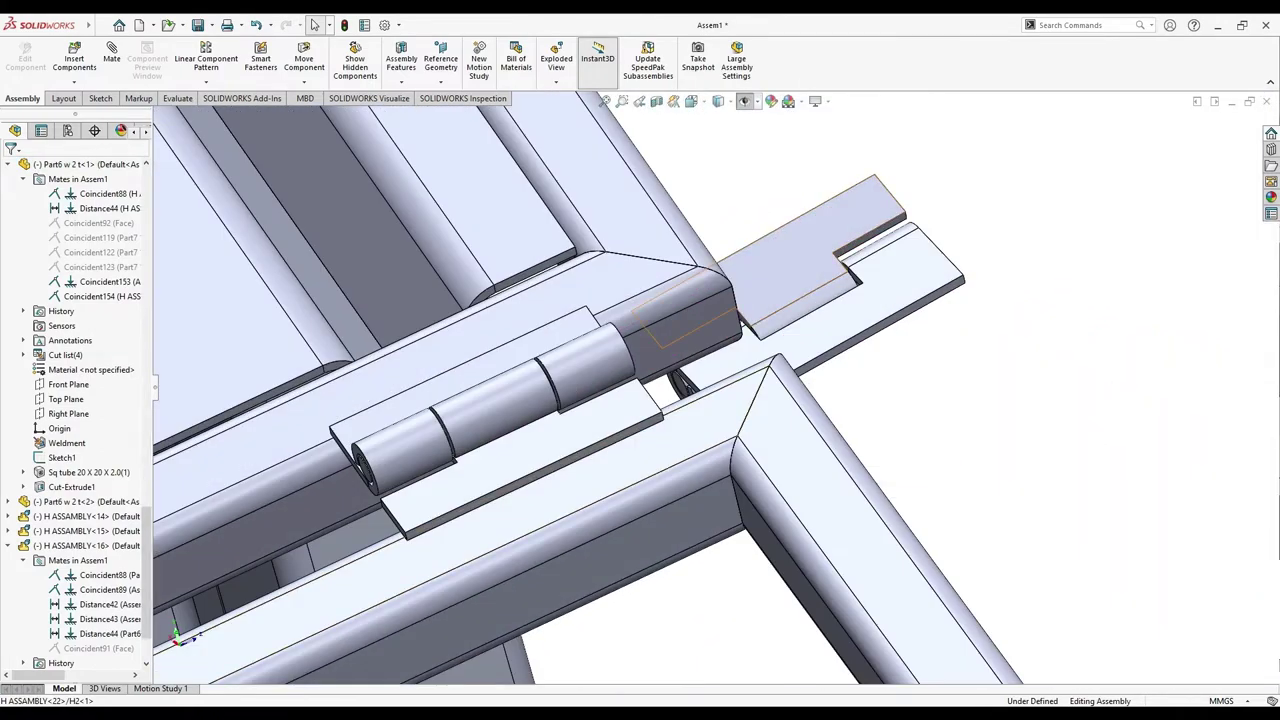
Inspect the hinge from below, selecting its plate and the vertical square-tube face
click(830, 225)
mouse_move(830, 225)
middle_down()
mouse_move(760, 300)
mouse_move(675, 325)
middle_up()
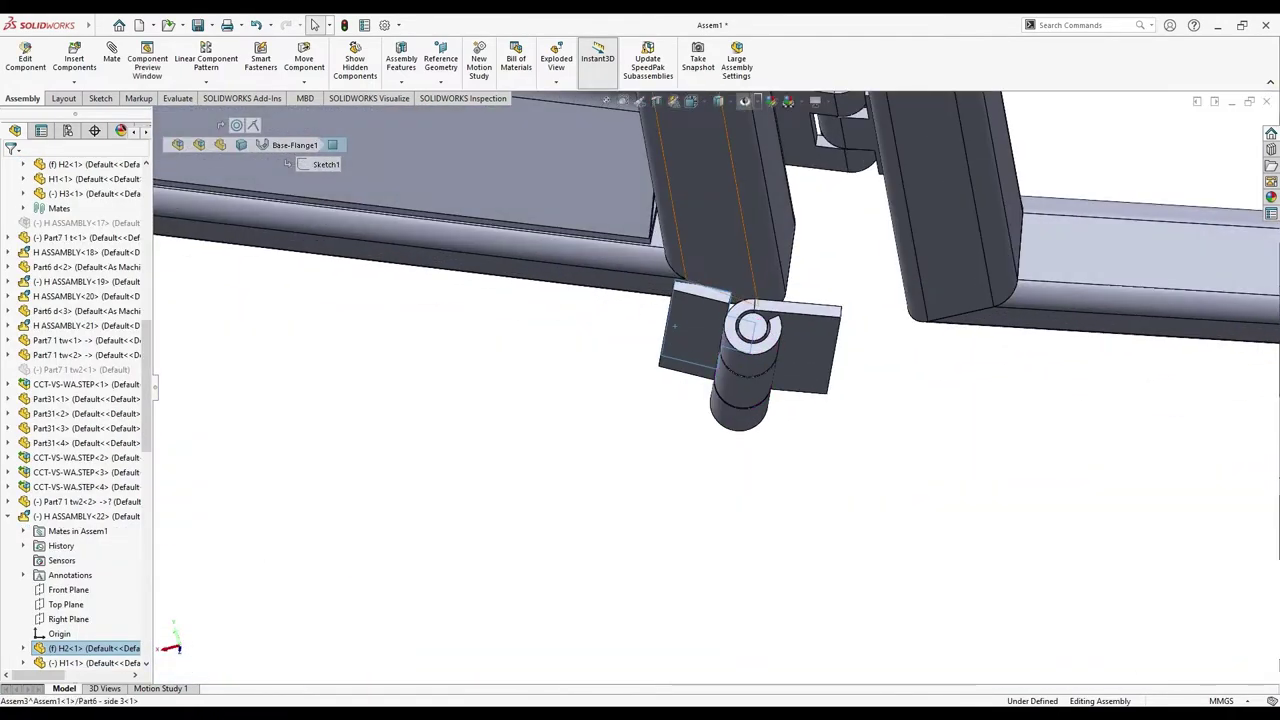
click(710, 230)
mouse_move(710, 230)
middle_down()
mouse_move(720, 300)
mouse_move(760, 260)
middle_up()
scroll(748, 268, up, 3)
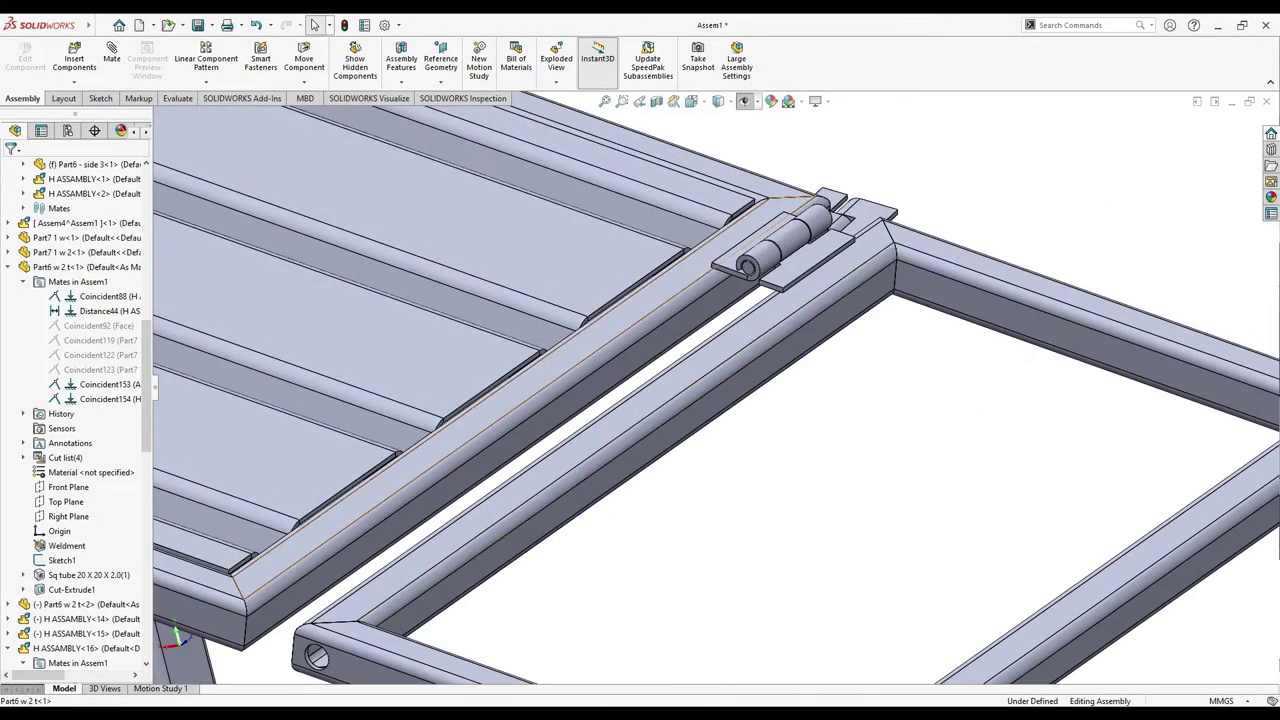
click(790, 238)
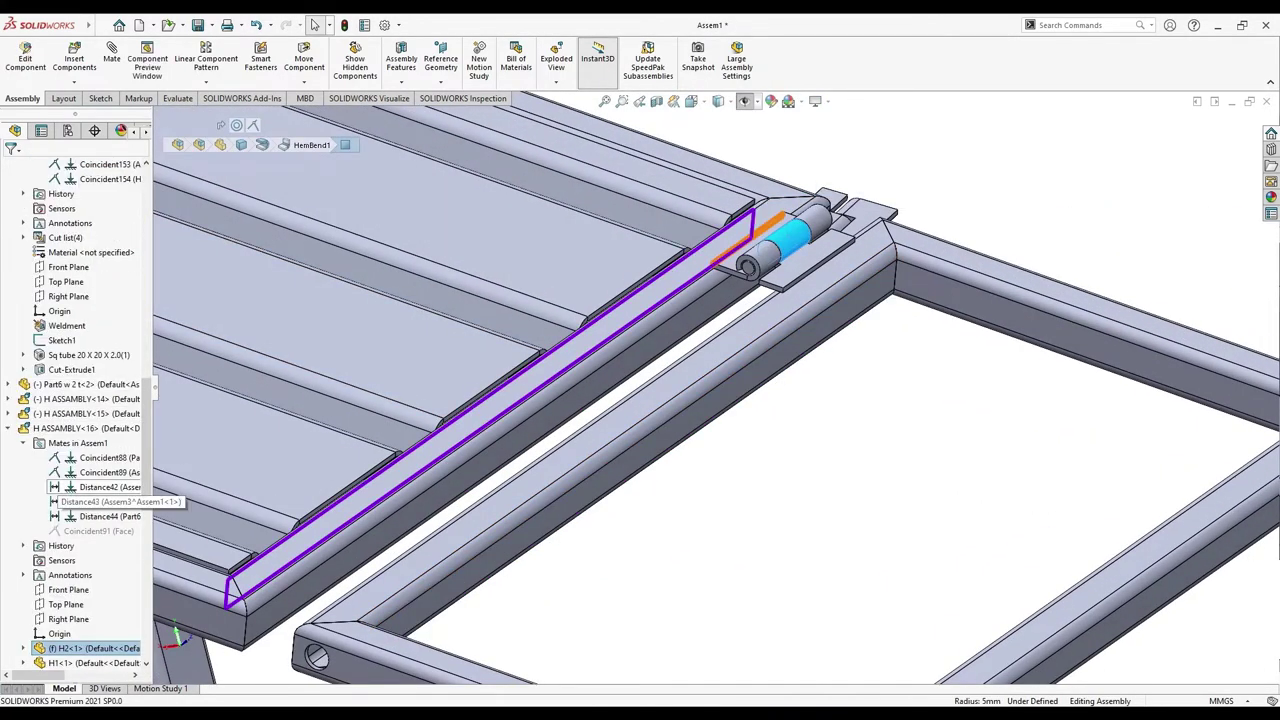
Delete the extra hinge assembly H ASSEMBLY<16>
click(85, 428)
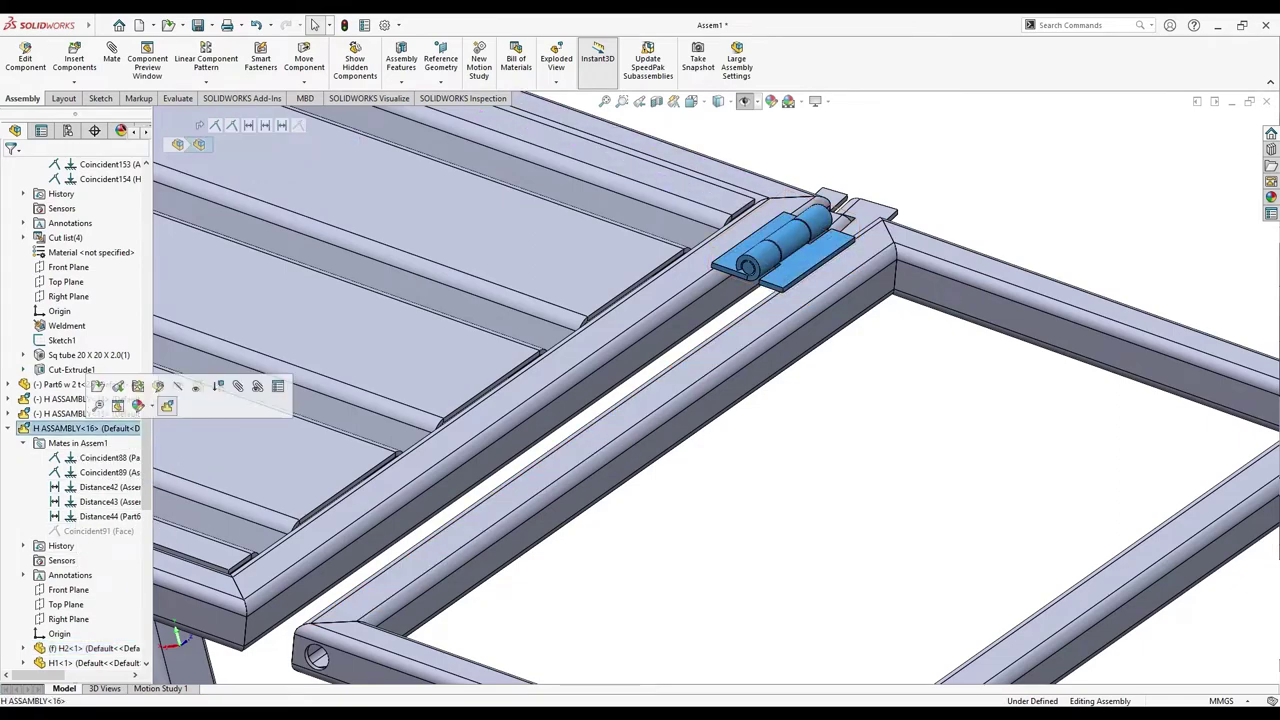
key(Delete)
key(Return)
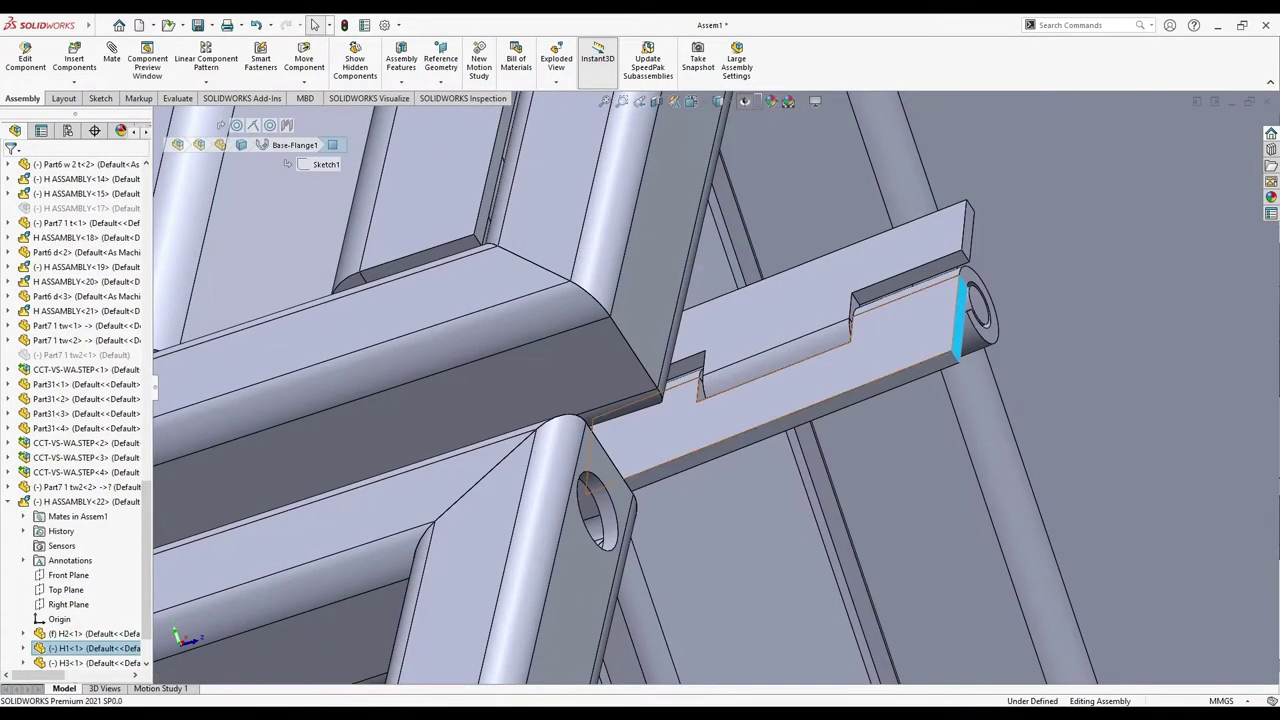
Add a 25 mm Distance mate between the frame tube face and the hinge face
click(588, 558)
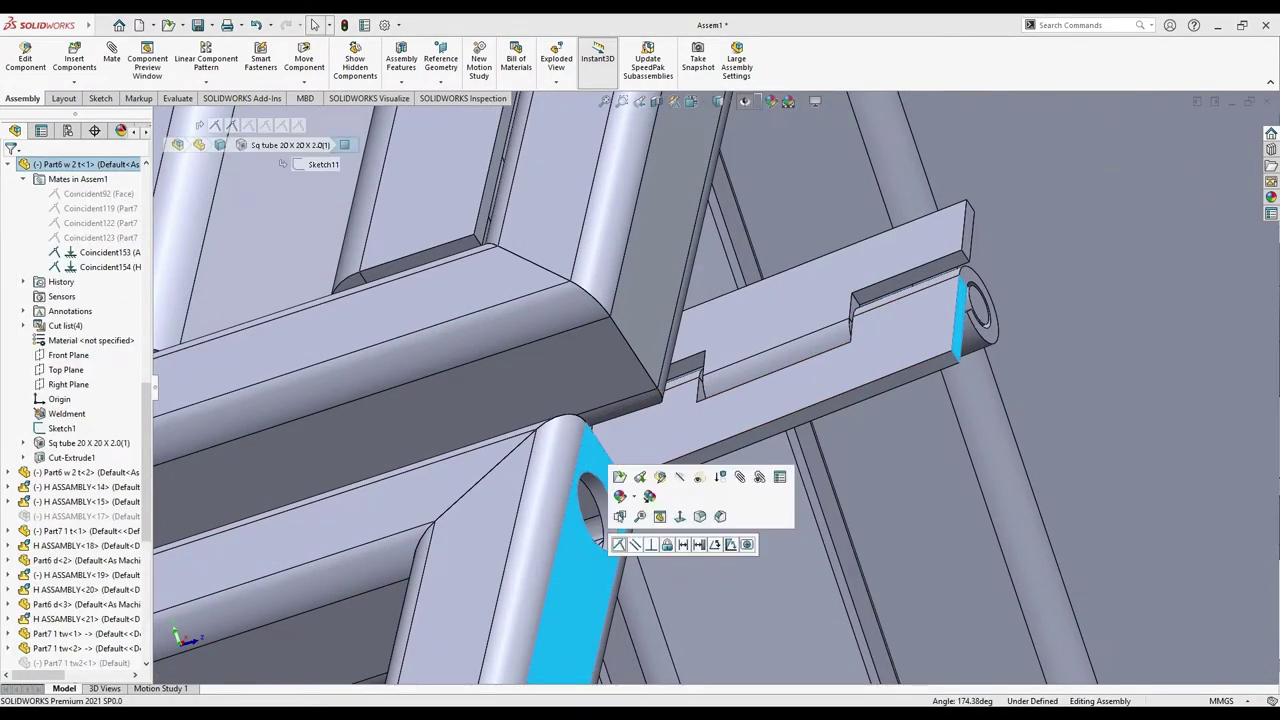
click(619, 544)
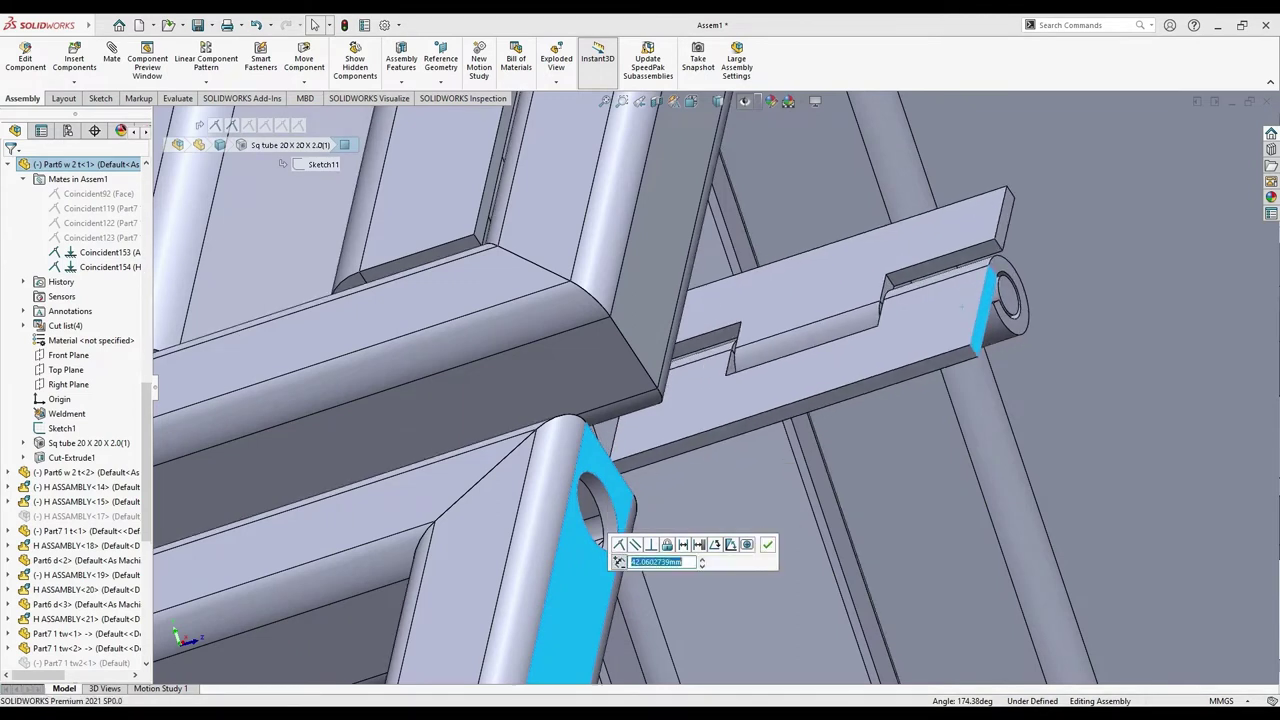
text(25)
key(Return)
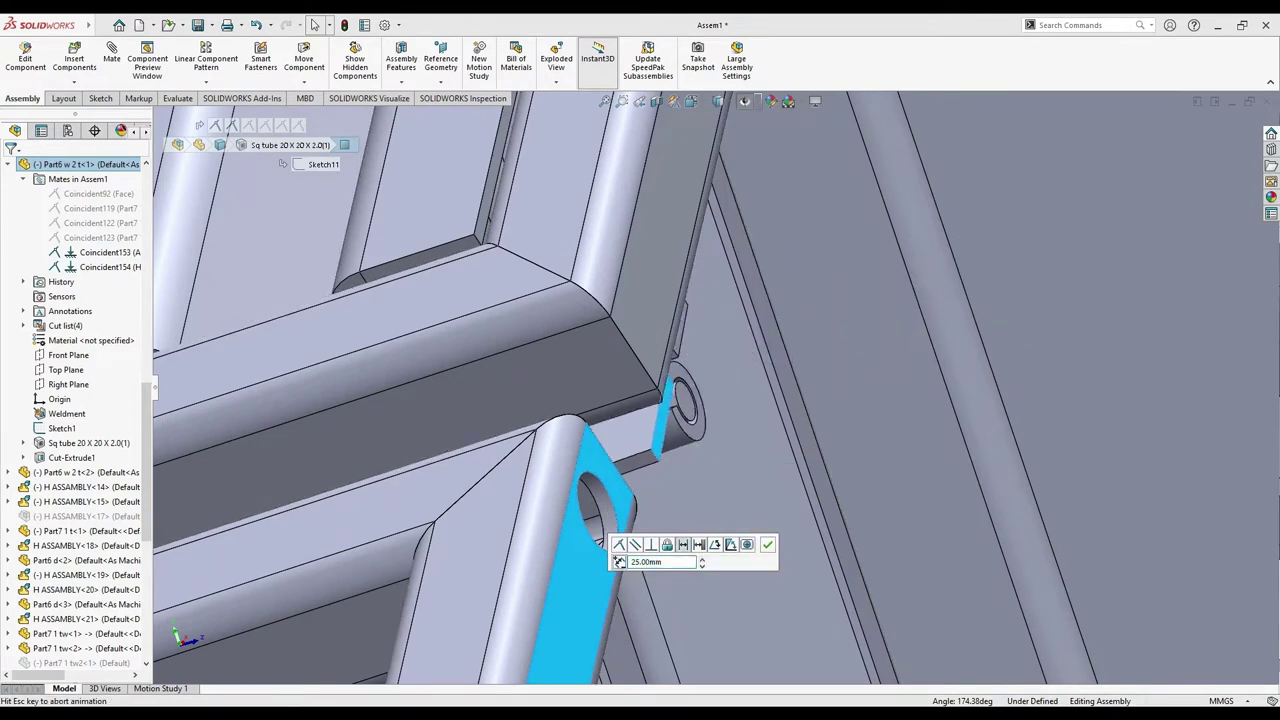
click(767, 544)
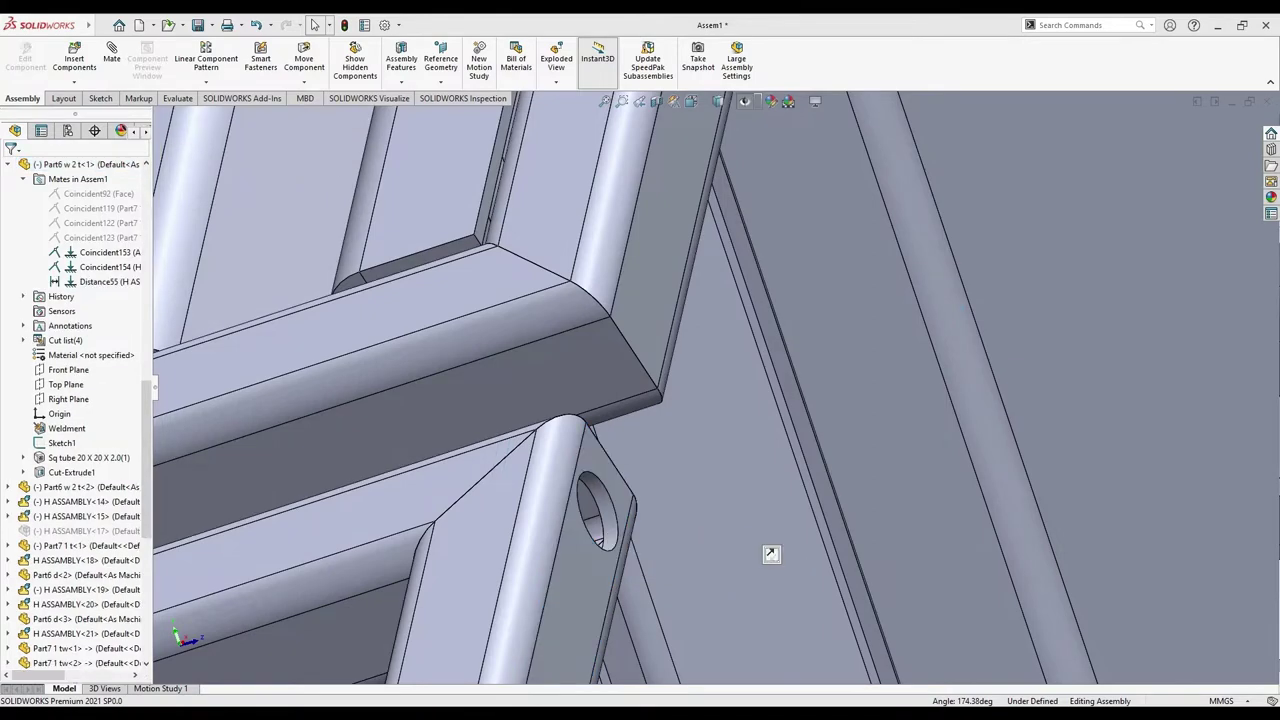
scroll(770, 553, up, 3)
scroll(770, 553, up, 3)
Shift the hinge along the frame to a new position
middle_drag(770, 553, 720, 600)
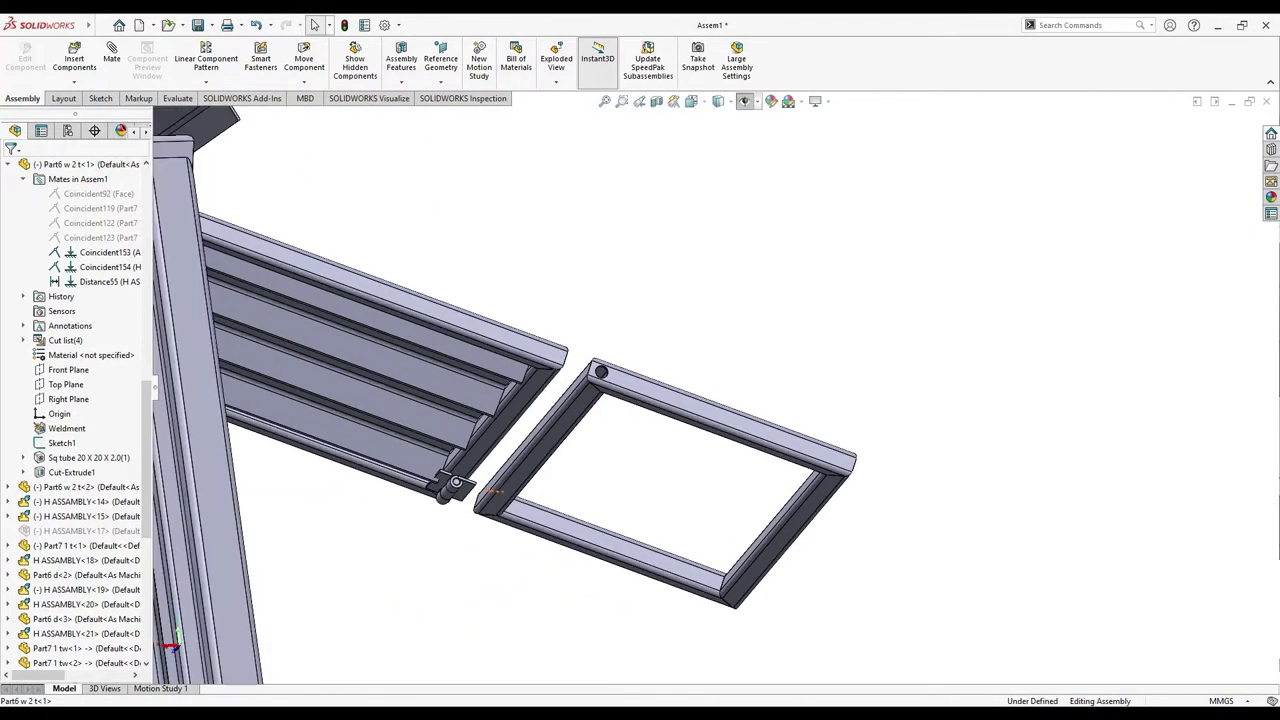
scroll(720, 600, down, 5)
drag(470, 600, 590, 630)
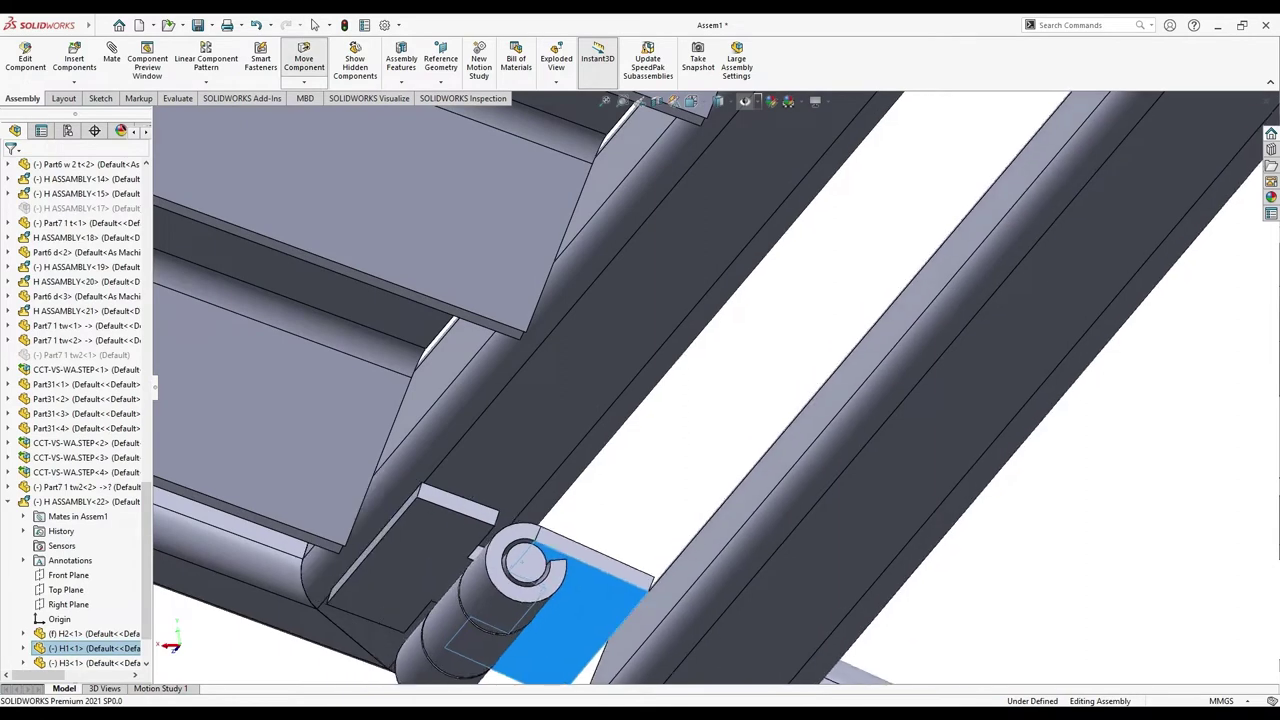
click(314, 24)
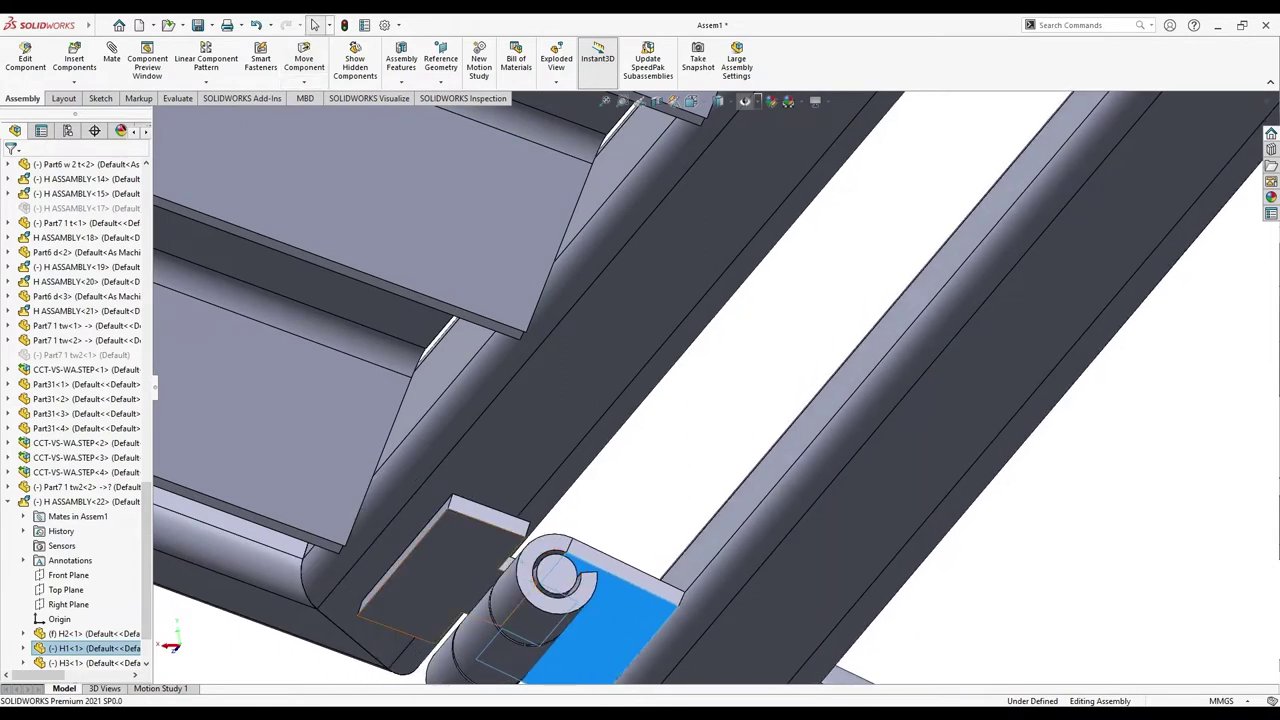
Orbit toward the long tube, check its face options, and bring the hinge into view
scroll(375, 557, down, 4)
middle_drag(478, 515, 560, 470)
scroll(560, 470, down, 3)
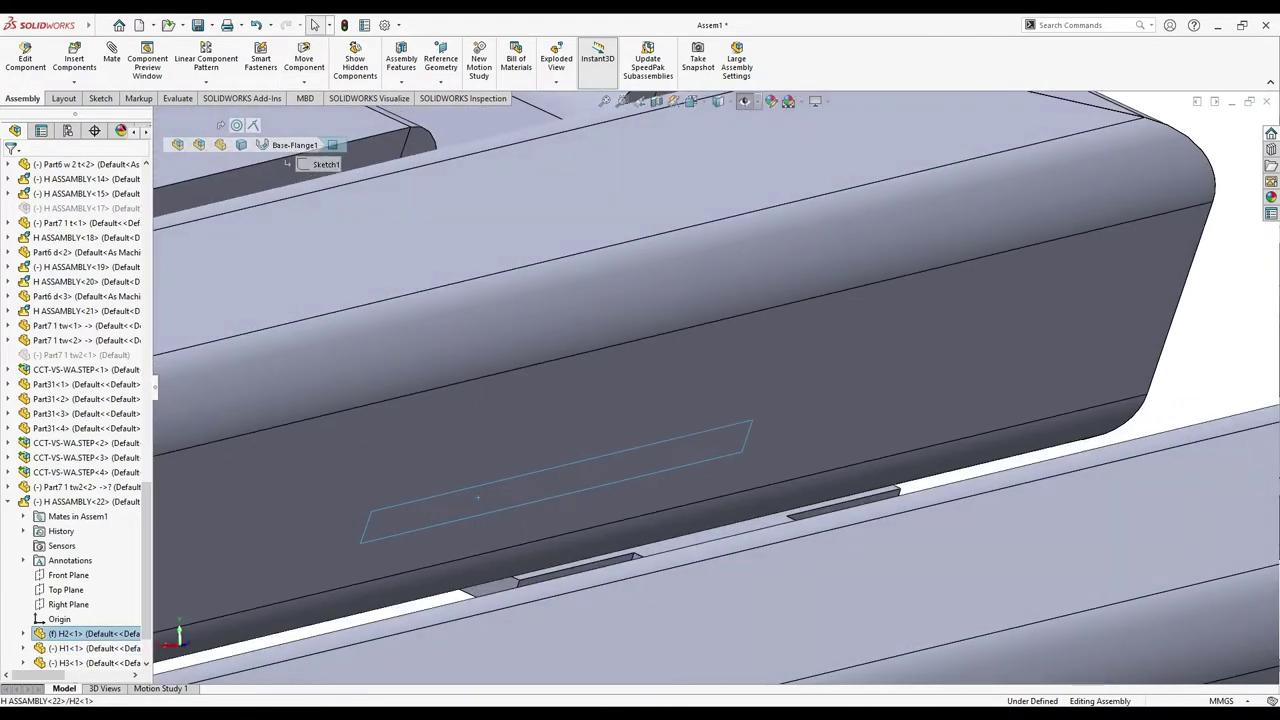
click(647, 434)
right_click(647, 434)
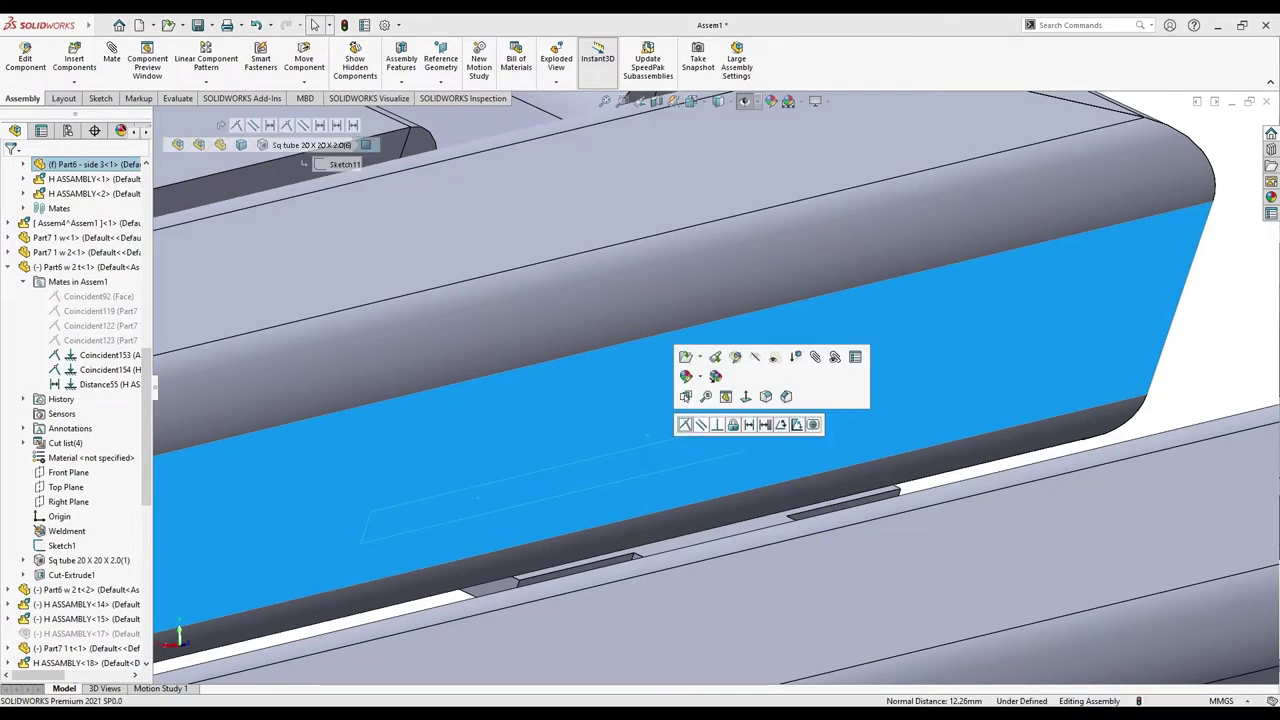
key(Escape)
scroll(714, 434, up, 5)
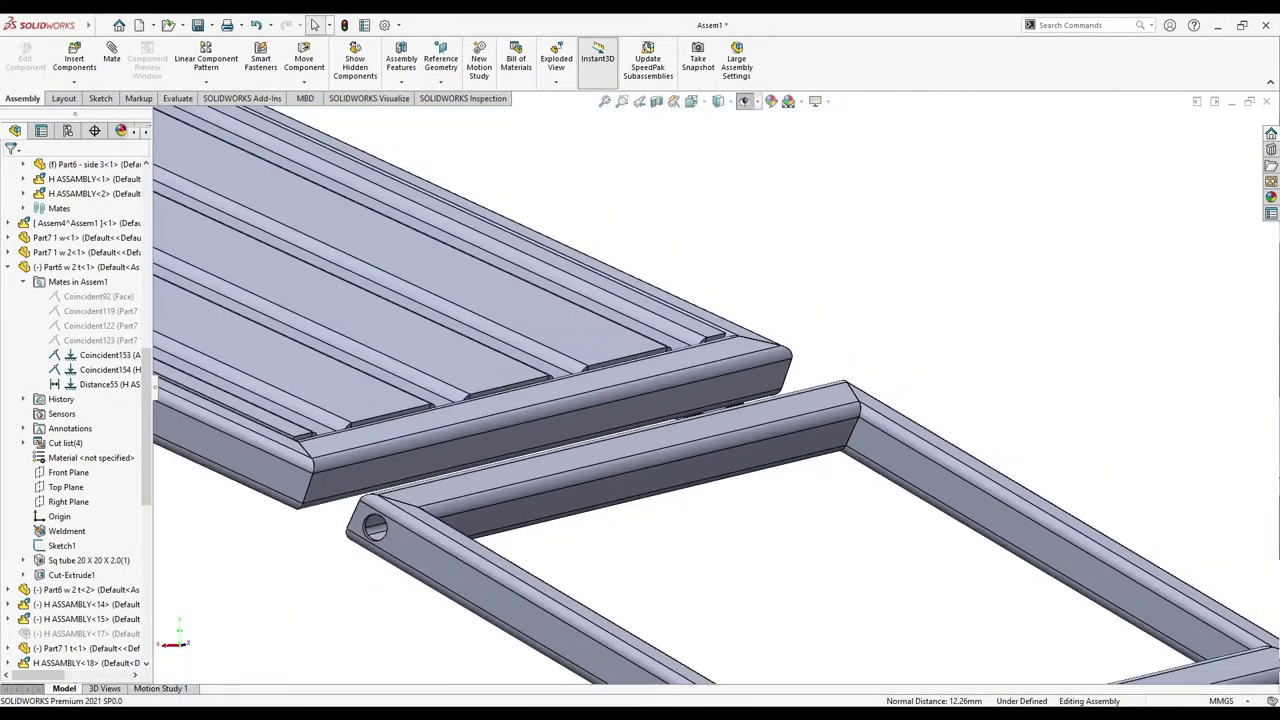
scroll(700, 440, up, 2)
mouse_move(700, 440)
middle_down()
mouse_move(680, 445)
mouse_move(700, 480)
middle_up()
scroll(676, 442, down, 3)
scroll(676, 442, down, 3)
scroll(676, 442, down, 3)
Add a 10 mm Distance mate between the hinge leaf end face and the long tube face
click(705, 488)
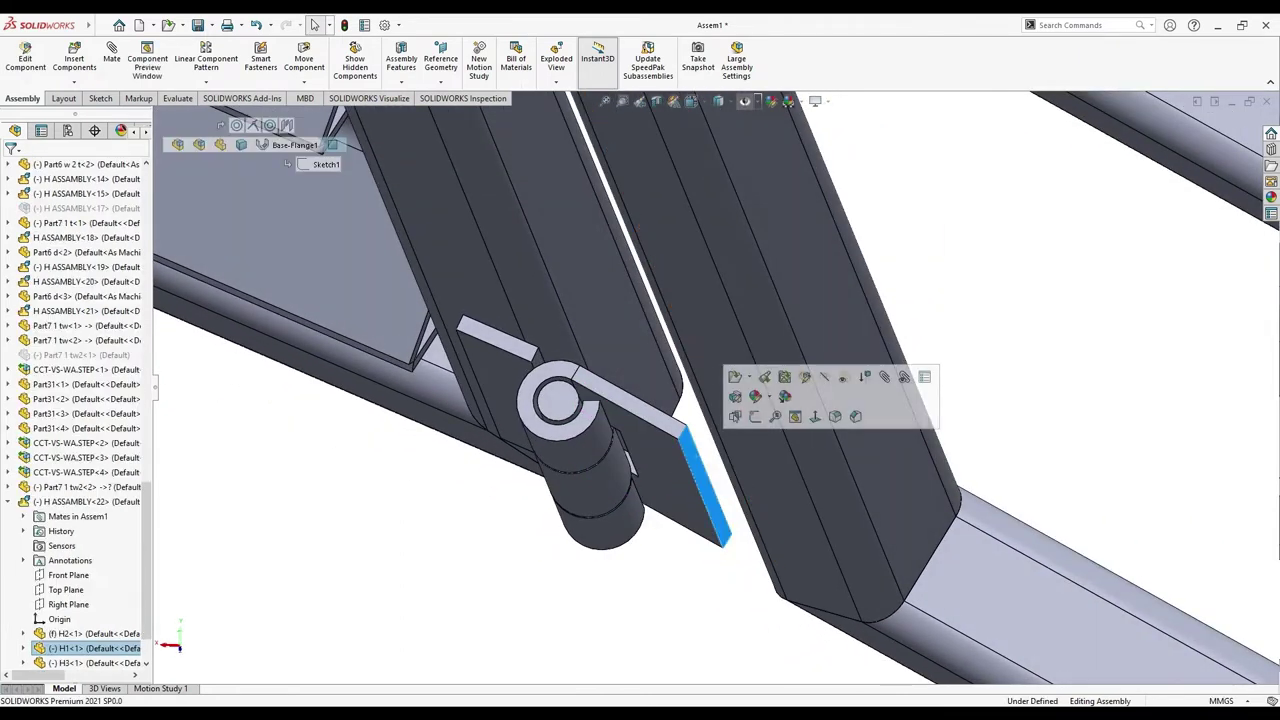
ctrl+click(886, 484)
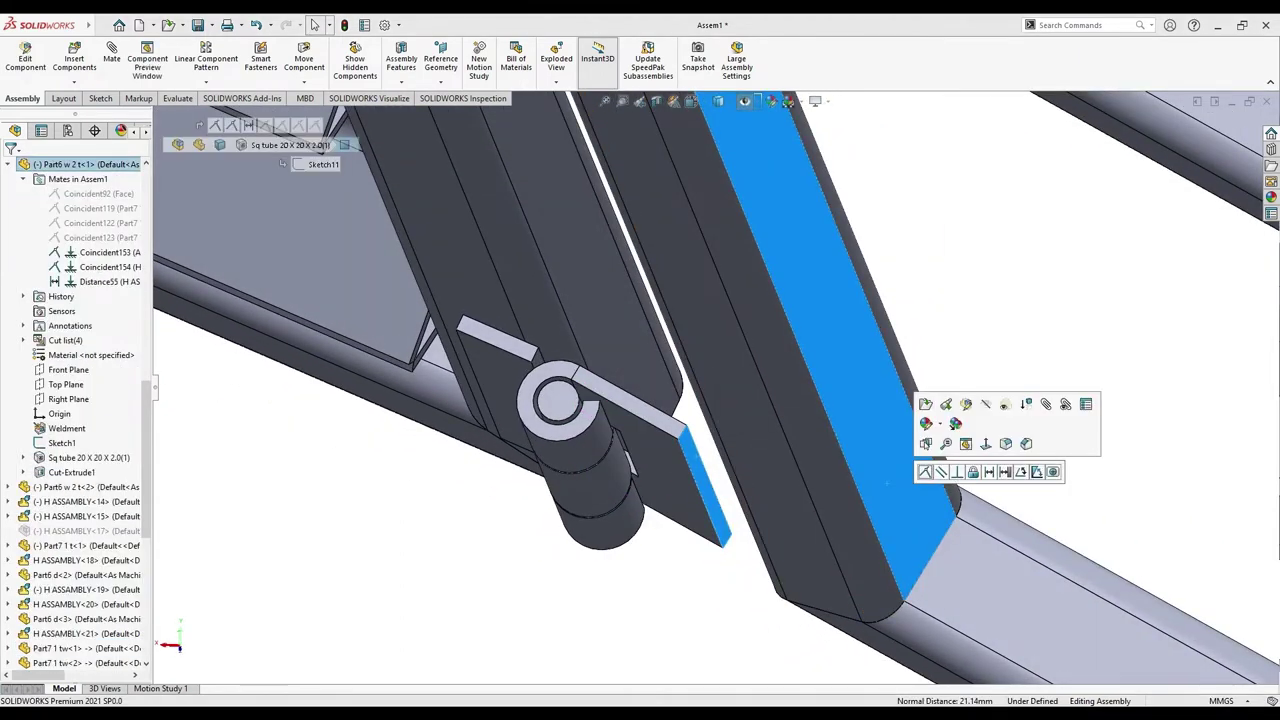
click(1005, 471)
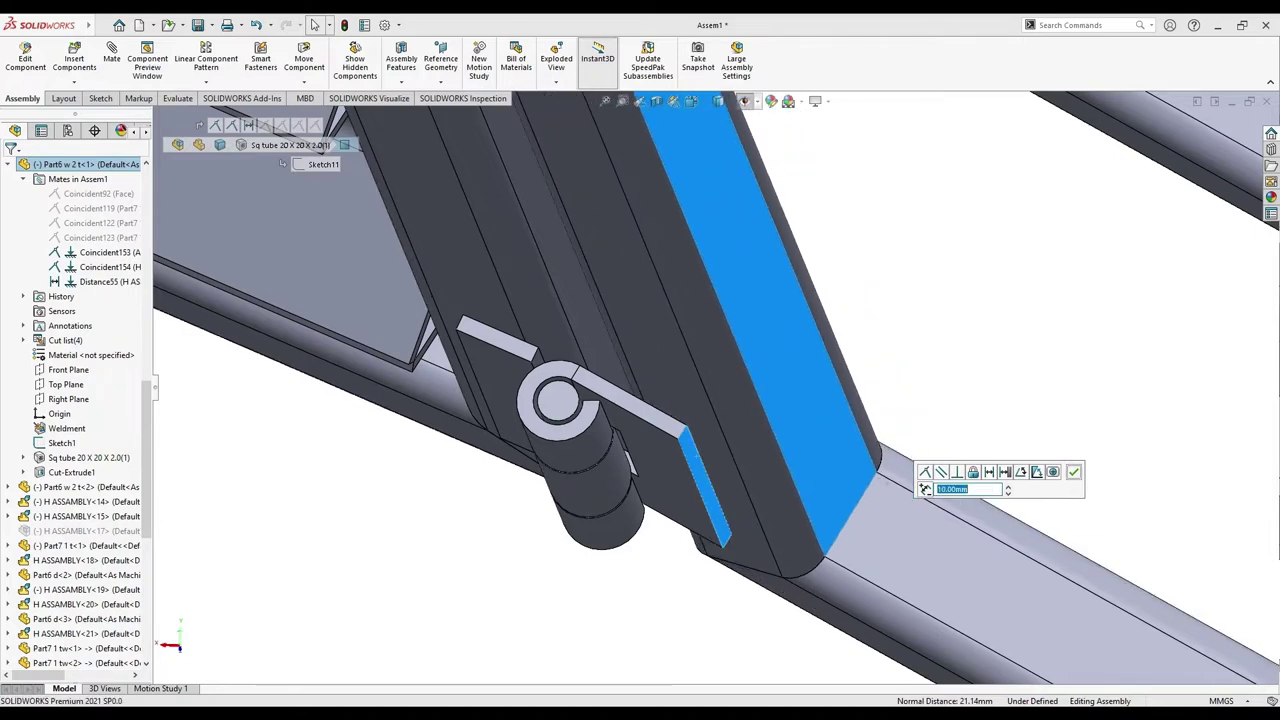
click(1073, 472)
key(ctrl+7)
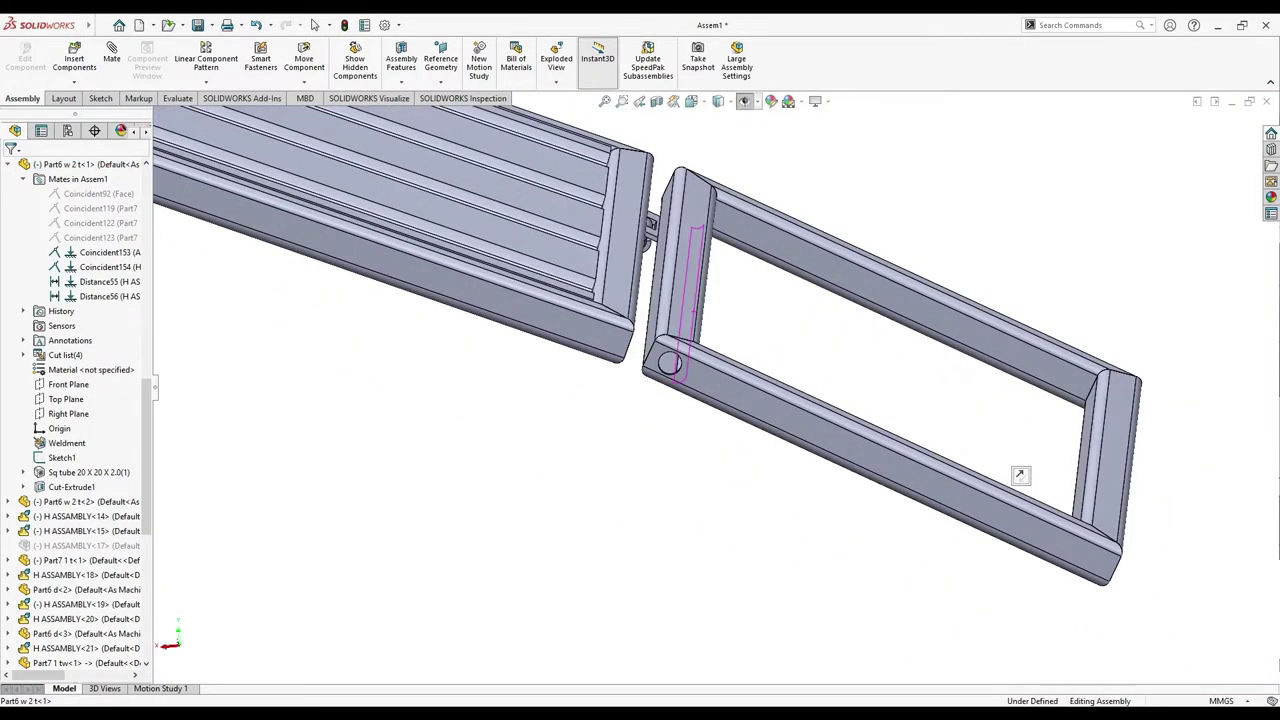
Open Part6 w 2 t in its own window and delete its Cut-Extrude1 feature
right_click(1019, 475)
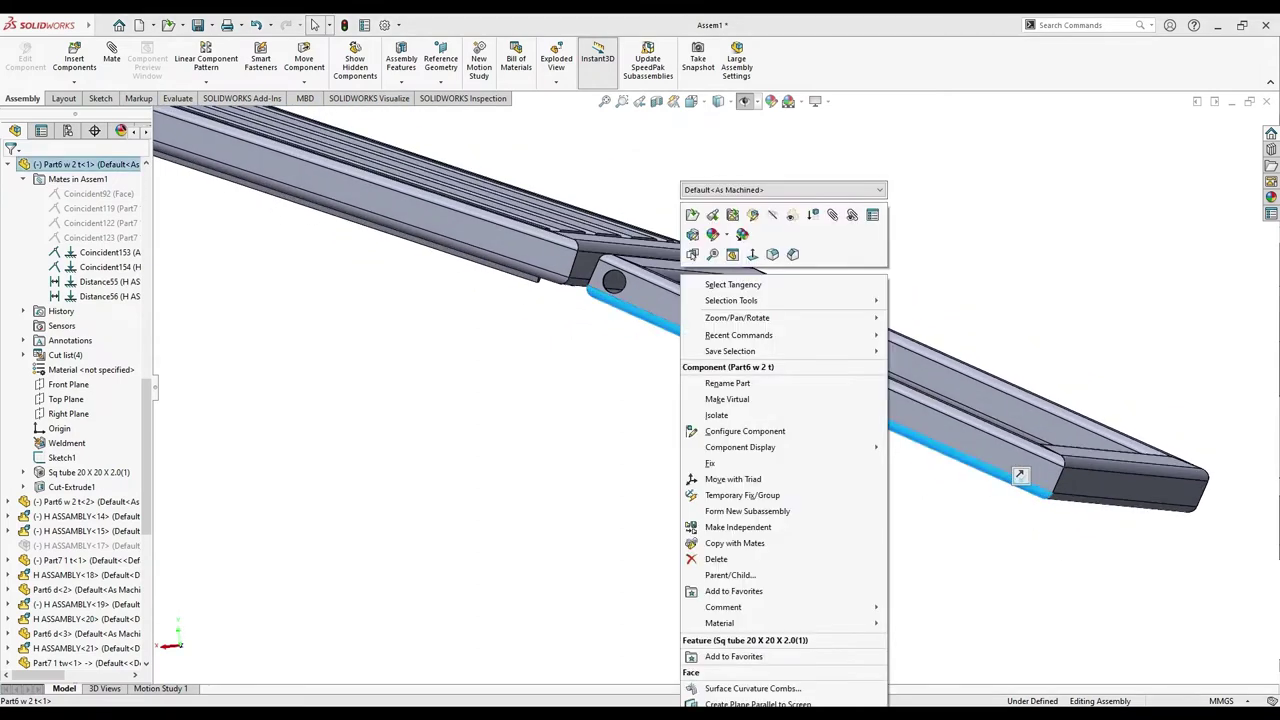
click(692, 214)
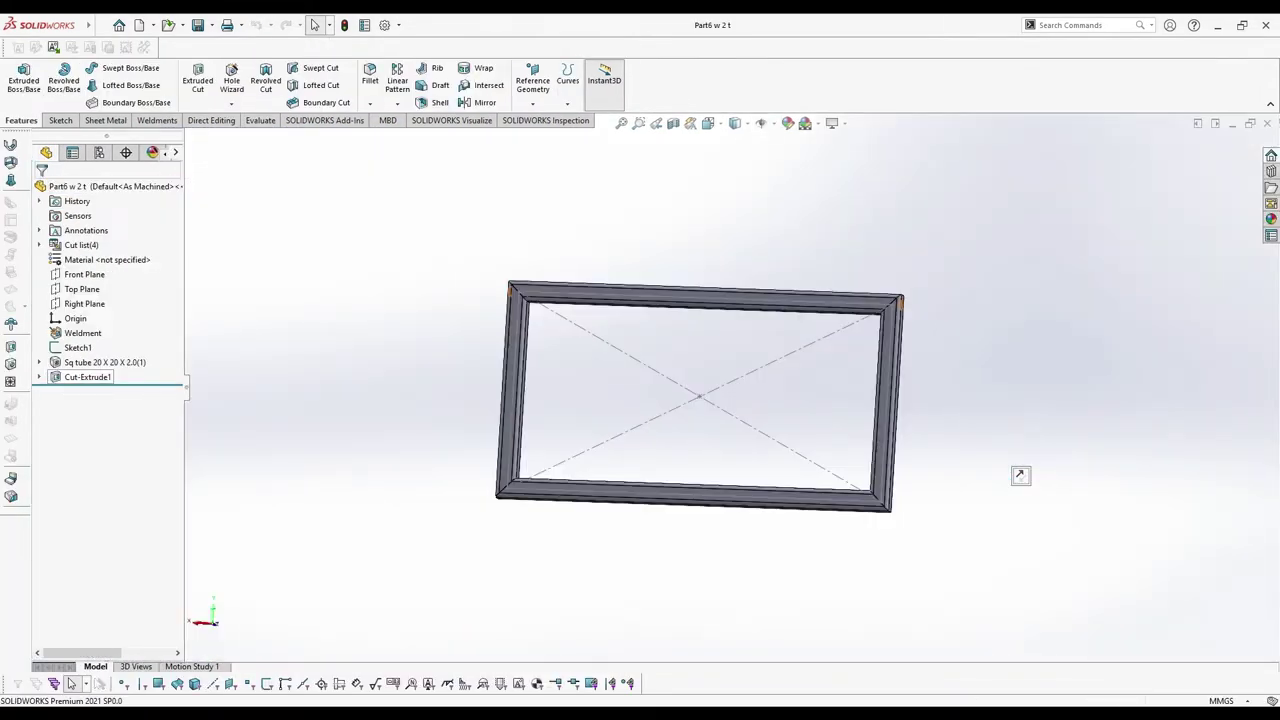
click(88, 377)
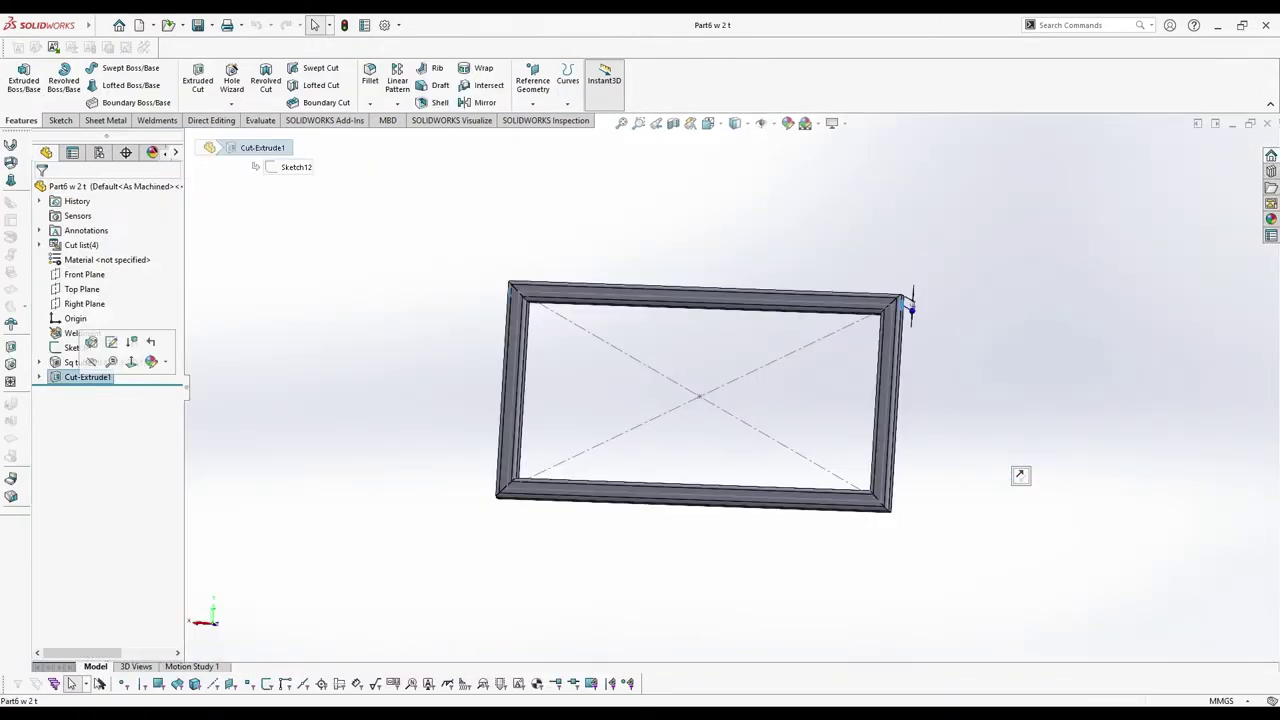
middle_drag(906, 300, 777, 280)
right_click(92, 378)
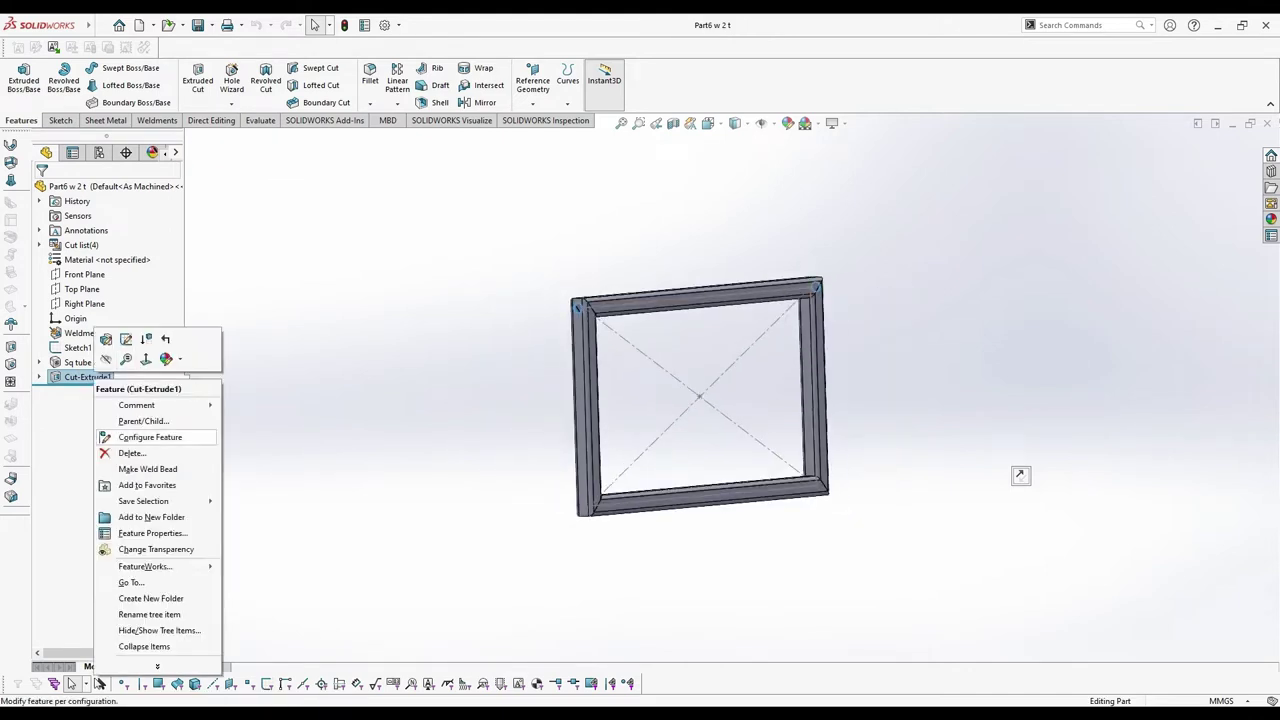
click(132, 453)
Confirm the Cut-Extrude1 deletion, then return to Assem1 and rebuild it
click(722, 300)
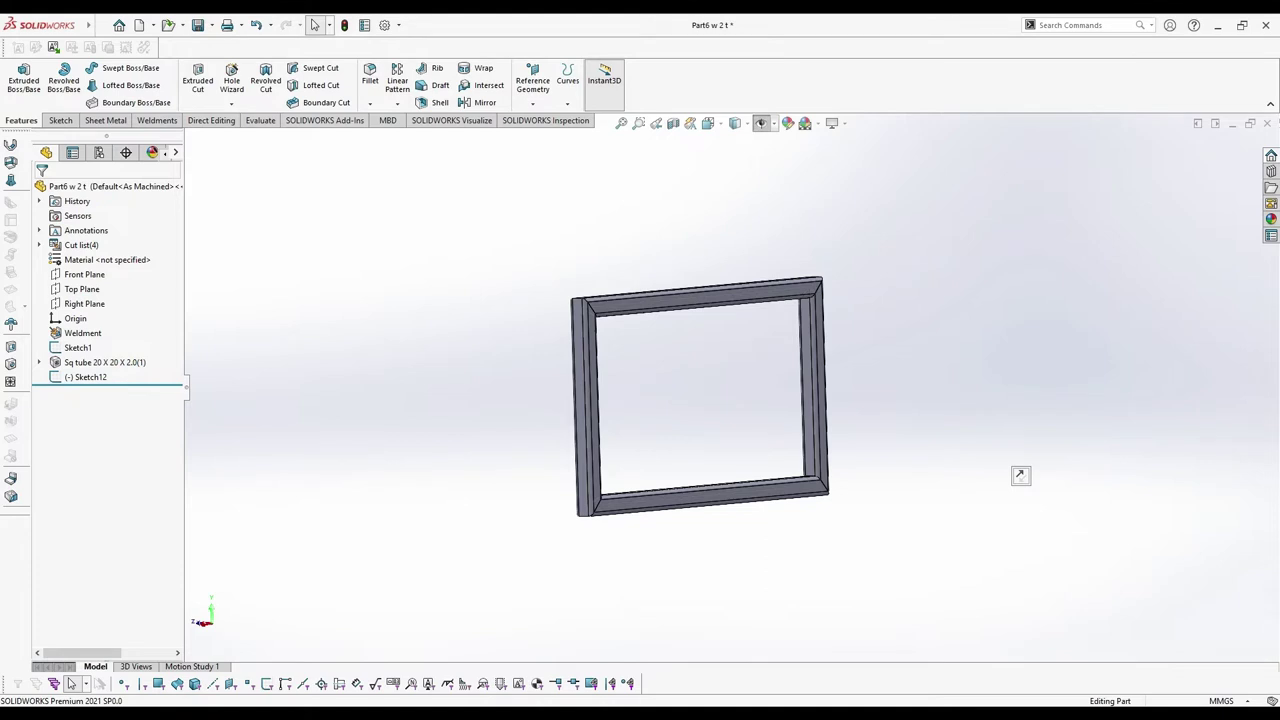
key(ctrl+Tab)
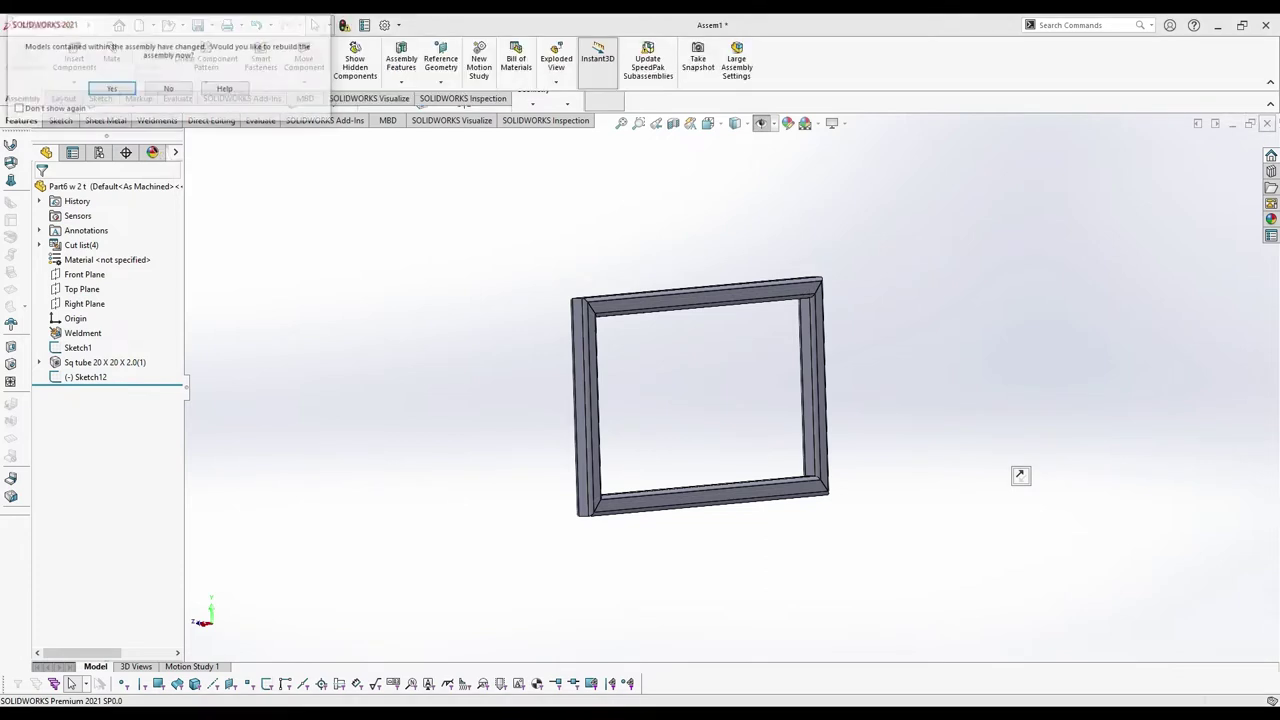
key(Return)
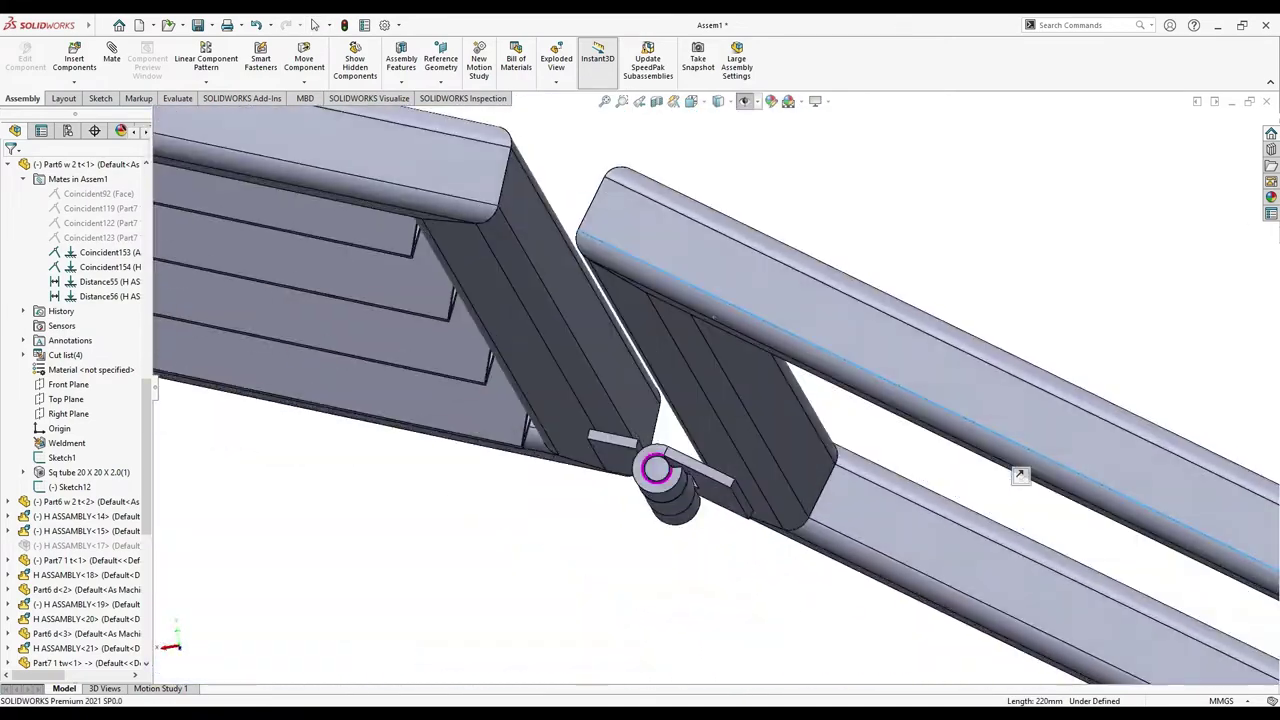
Review the hinge's Distance56, Distance55 and Coincident154 mates and their references
click(100, 296)
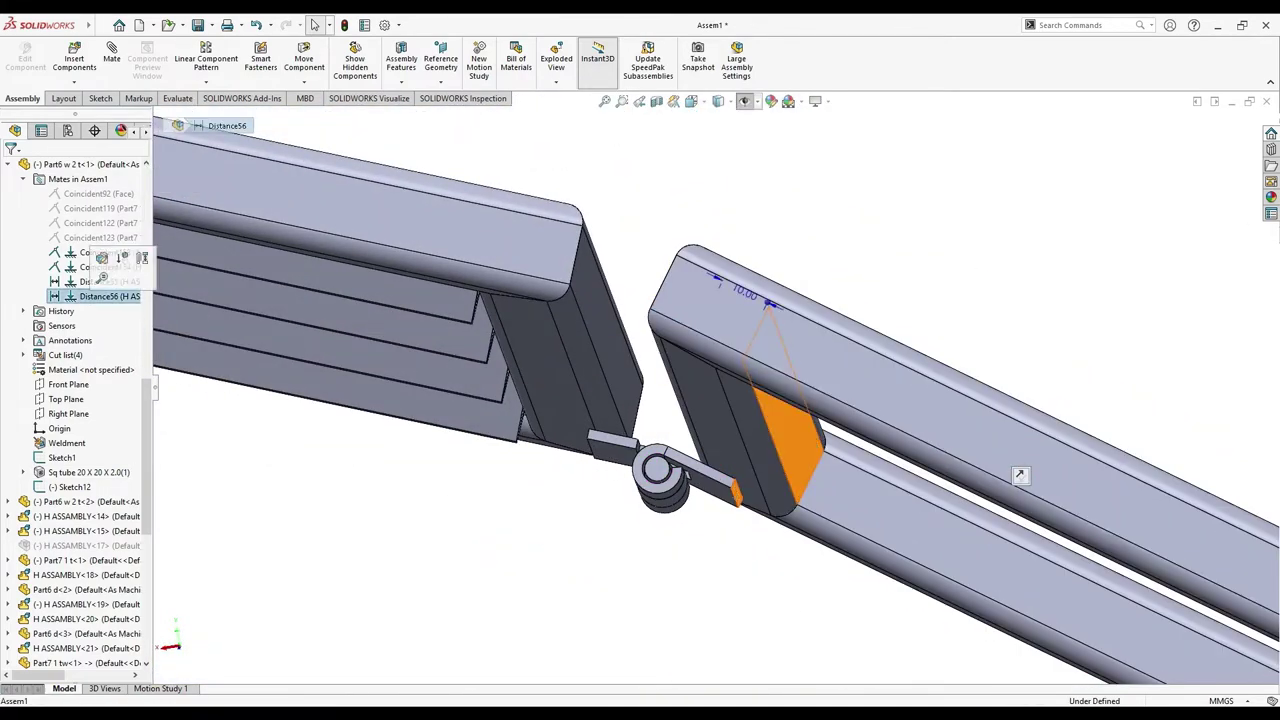
click(100, 281)
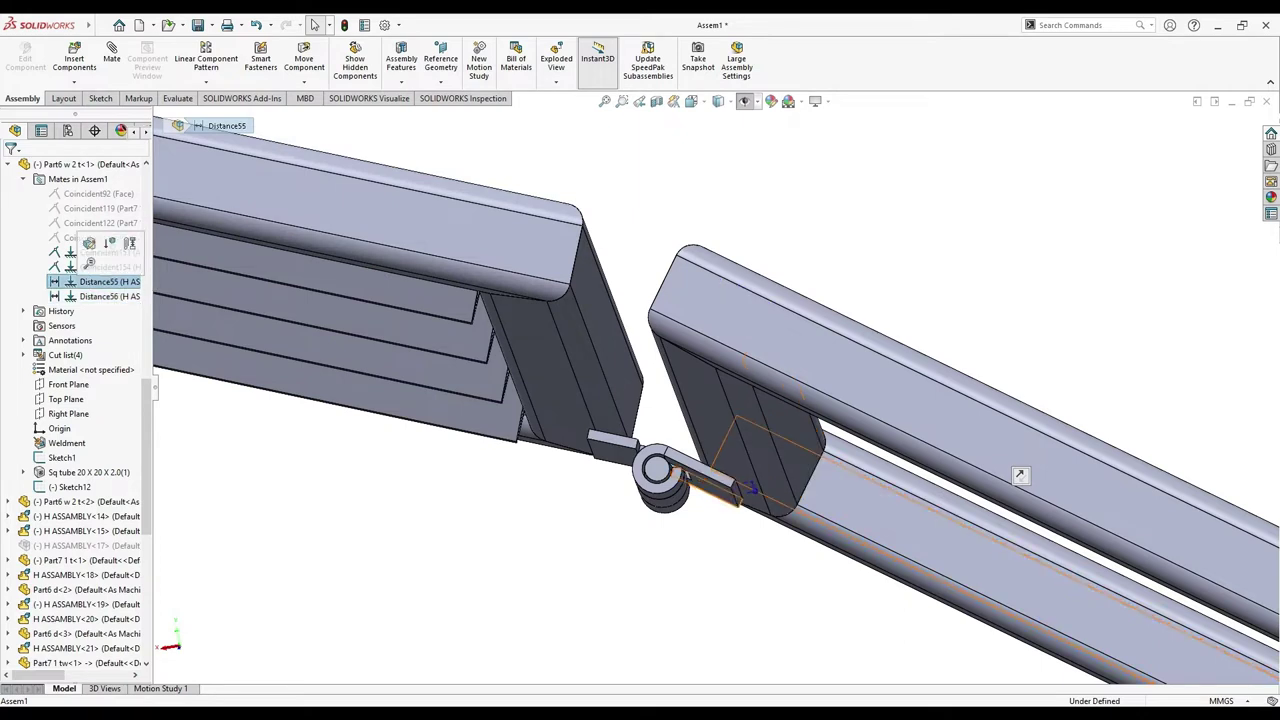
click(105, 267)
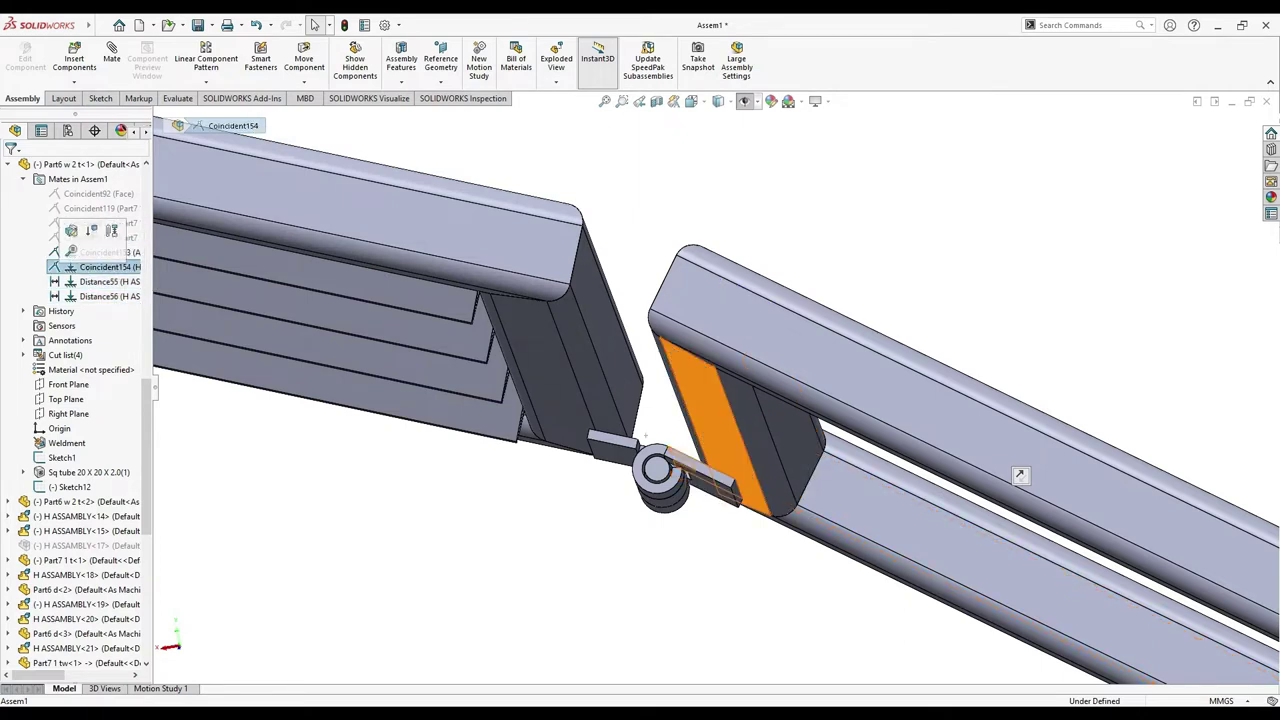
scroll(84, 413, up, 1)
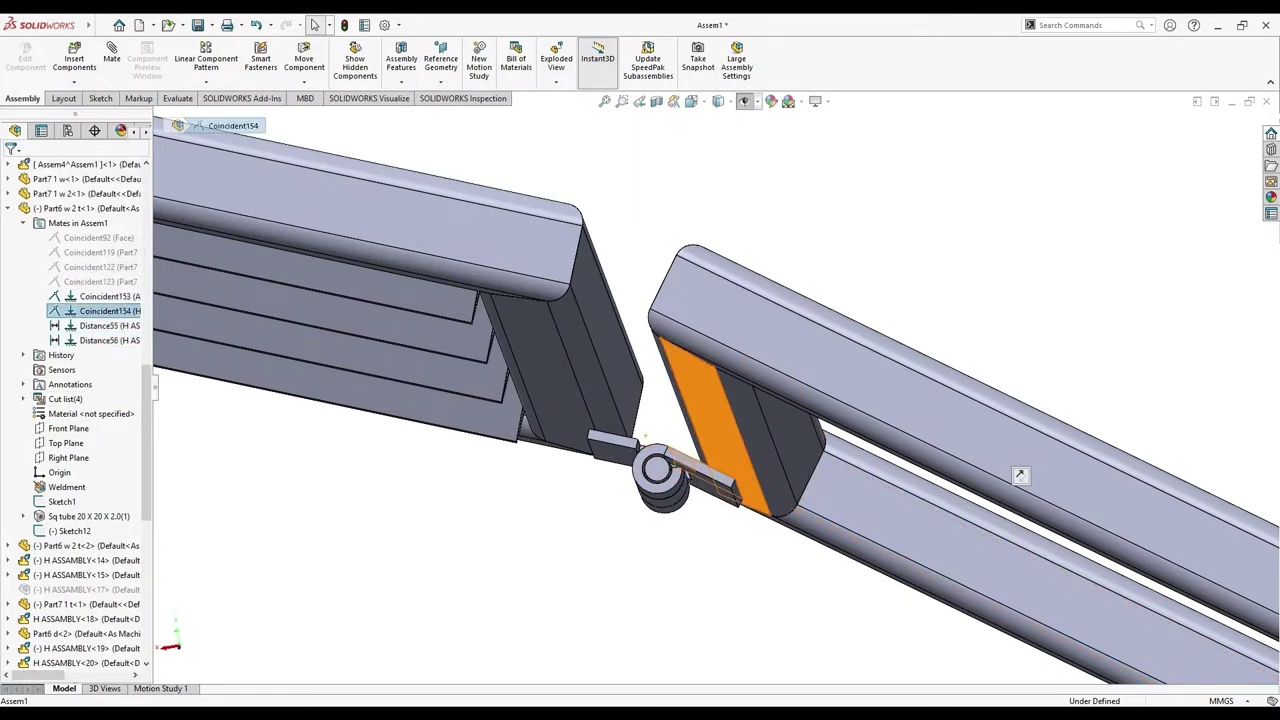
click(1020, 475)
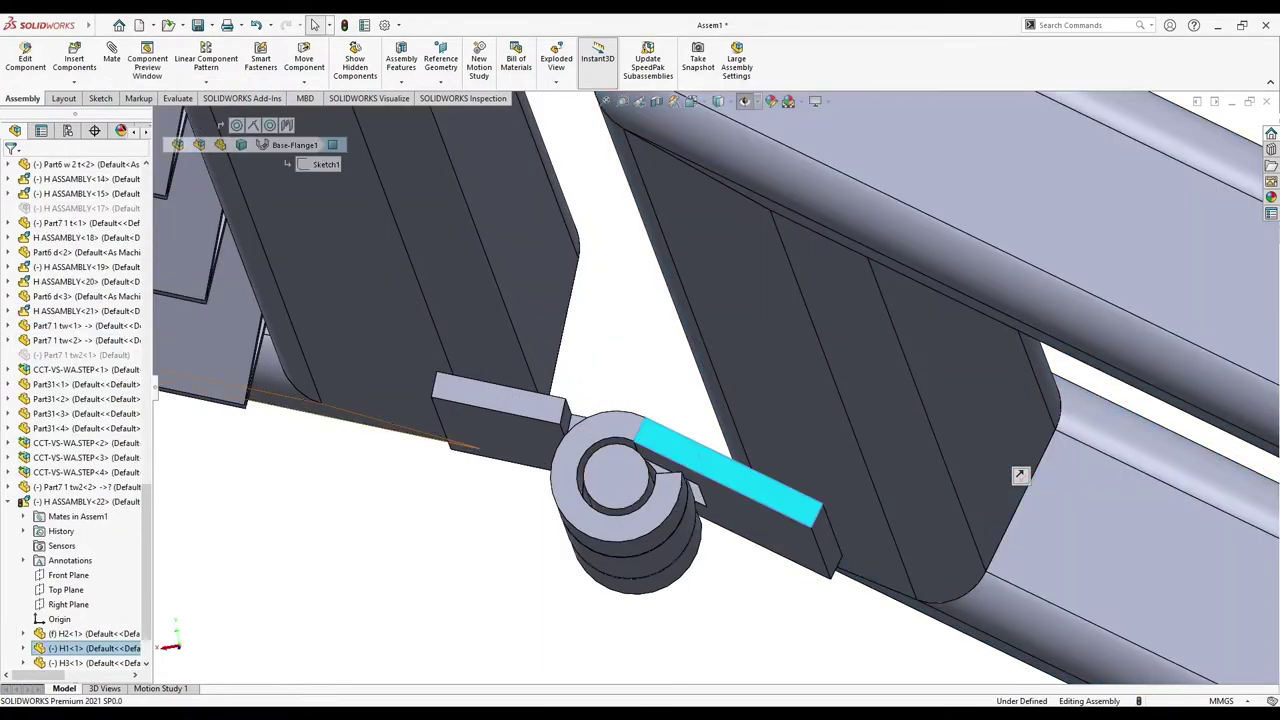
double_click(78, 516)
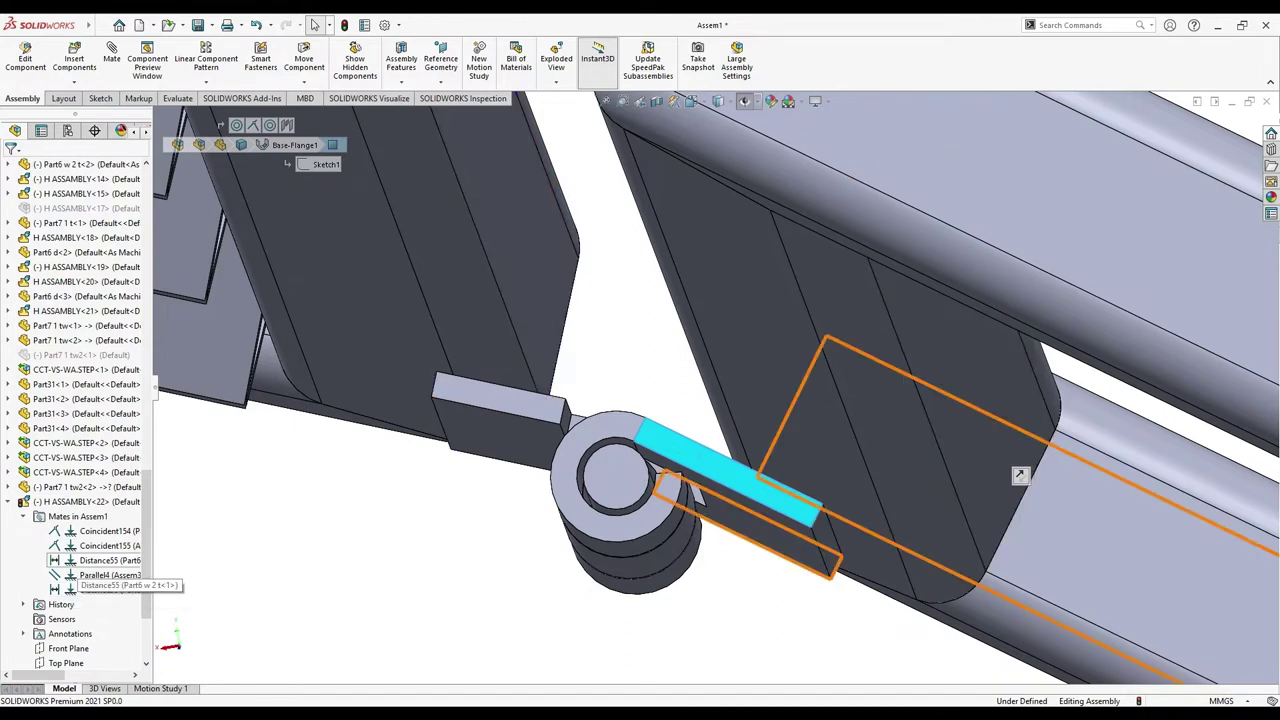
click(100, 561)
click(105, 589)
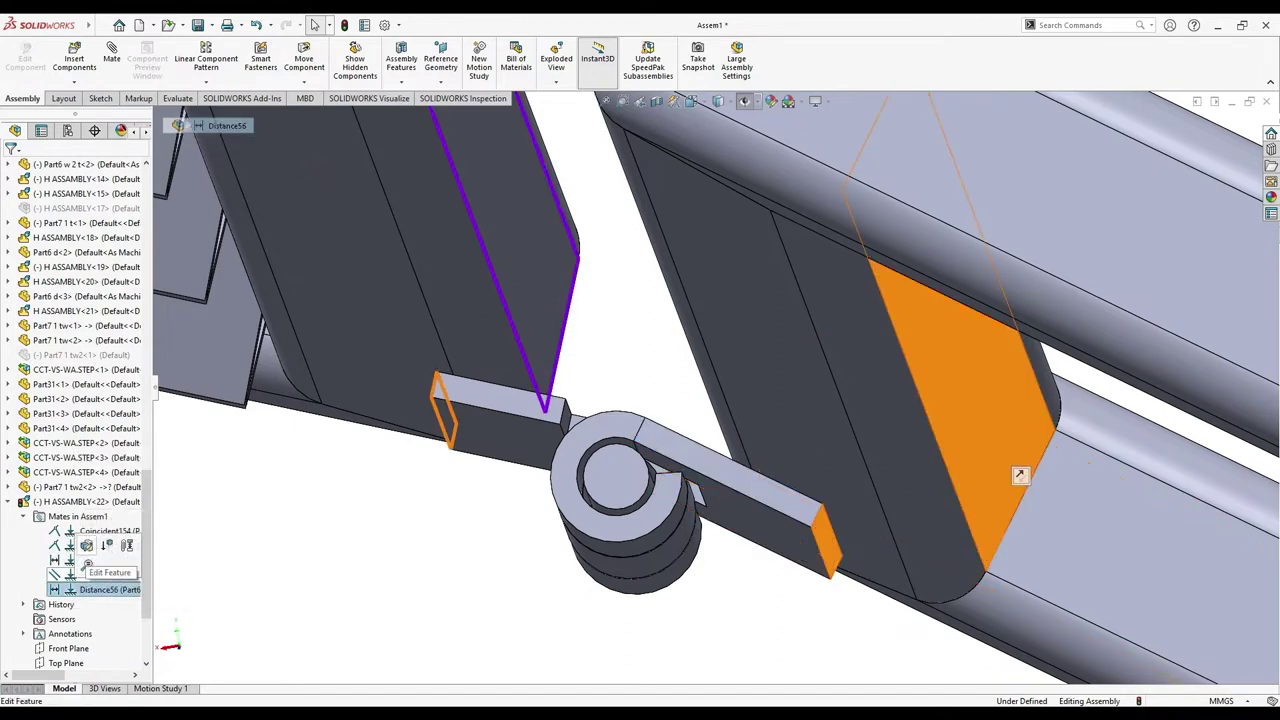
Edit the Distance56 mate twice, reapplying its 10 mm hinge-to-frame distance
click(87, 546)
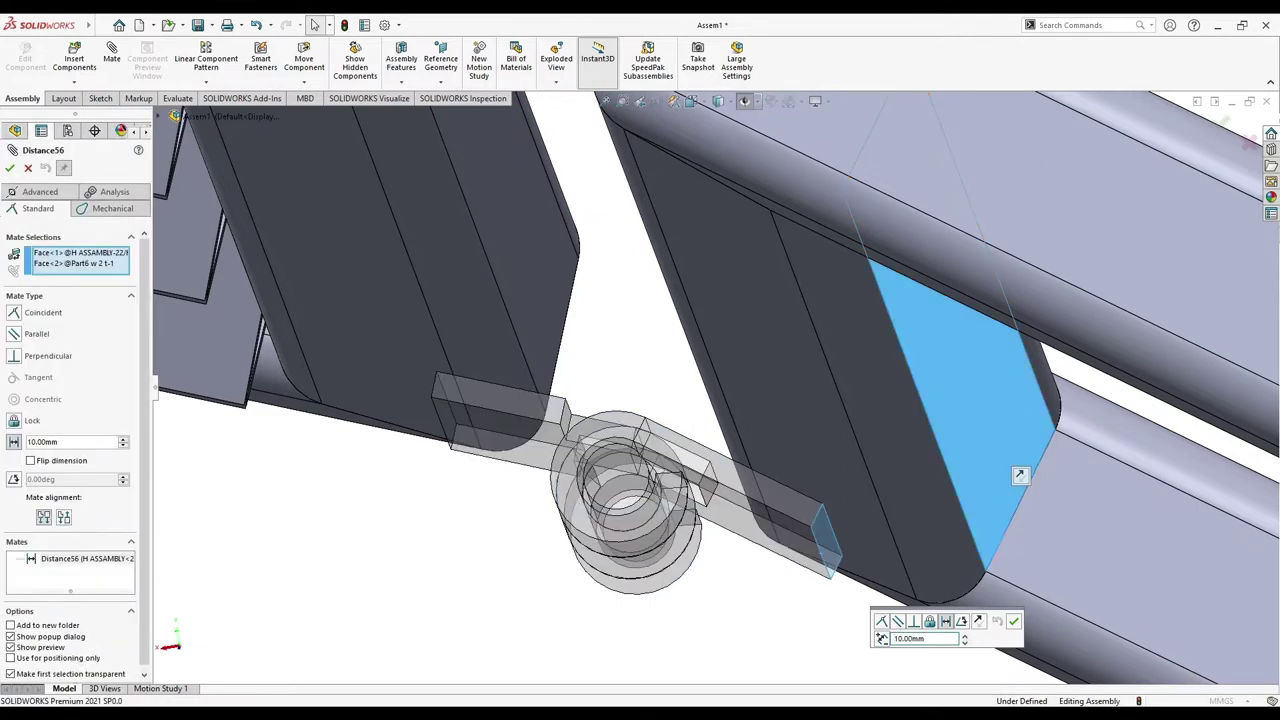
key(Return)
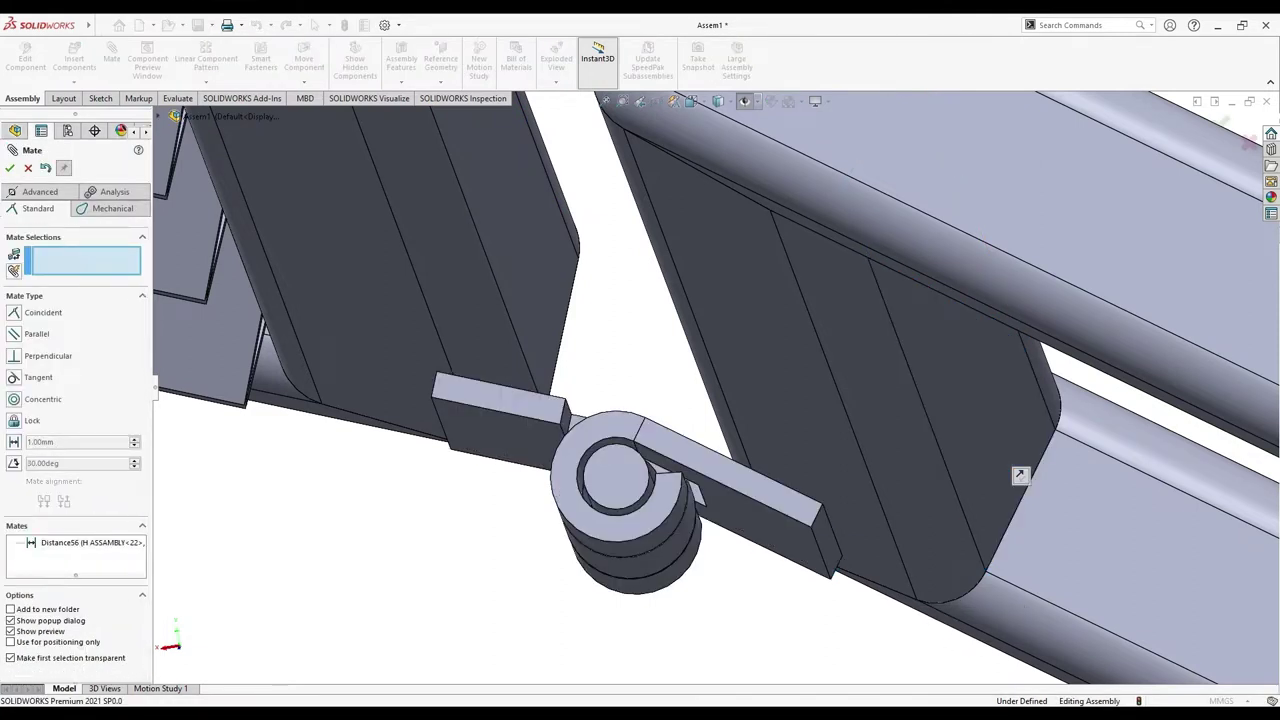
key(Escape)
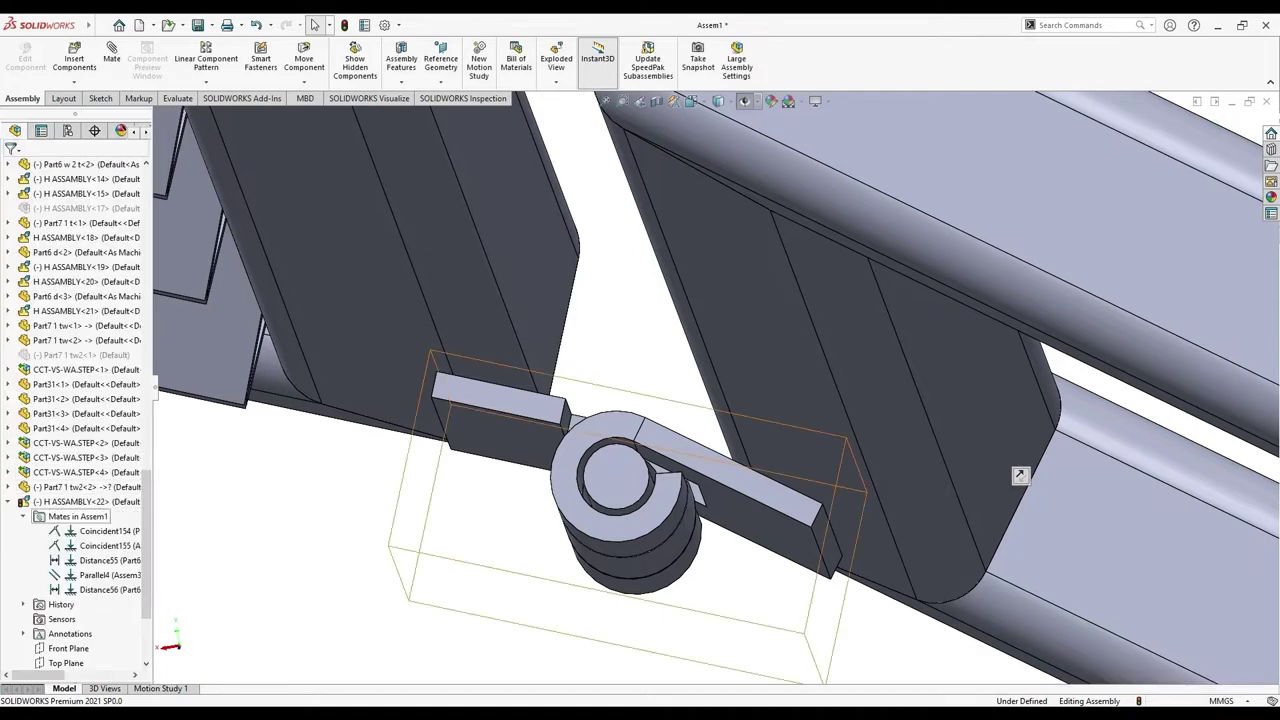
click(105, 589)
right_click(105, 589)
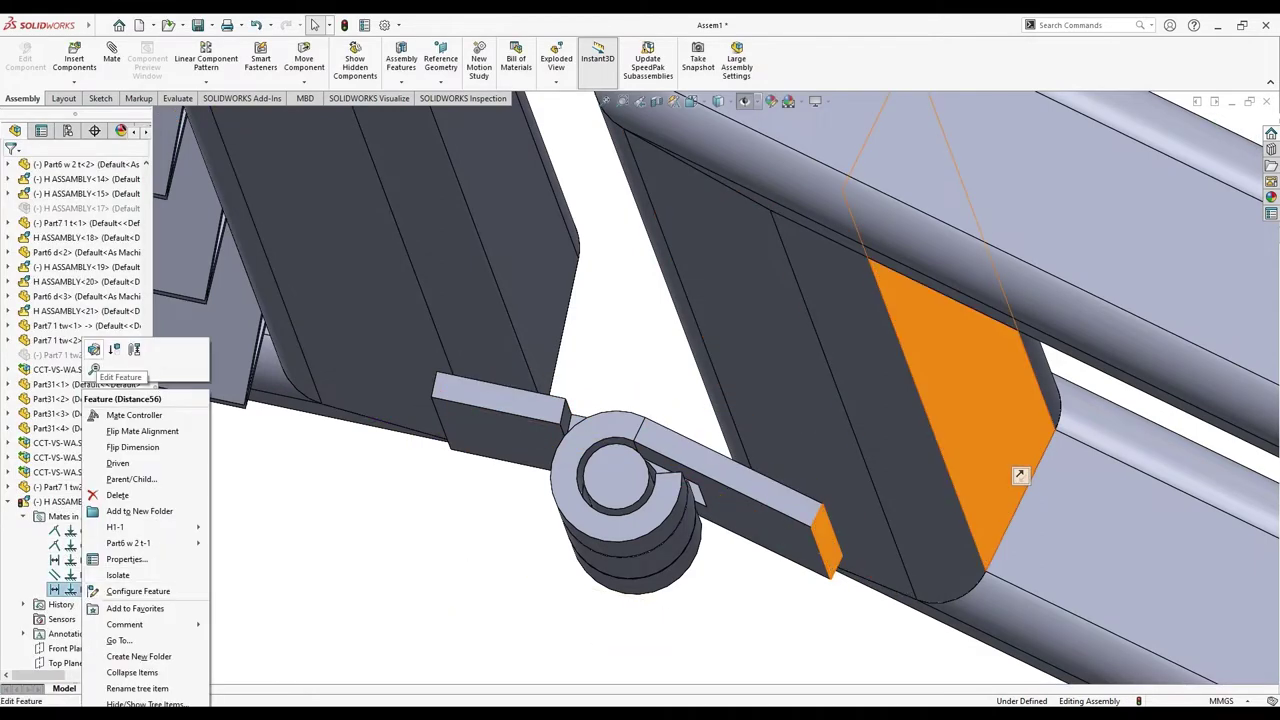
click(94, 350)
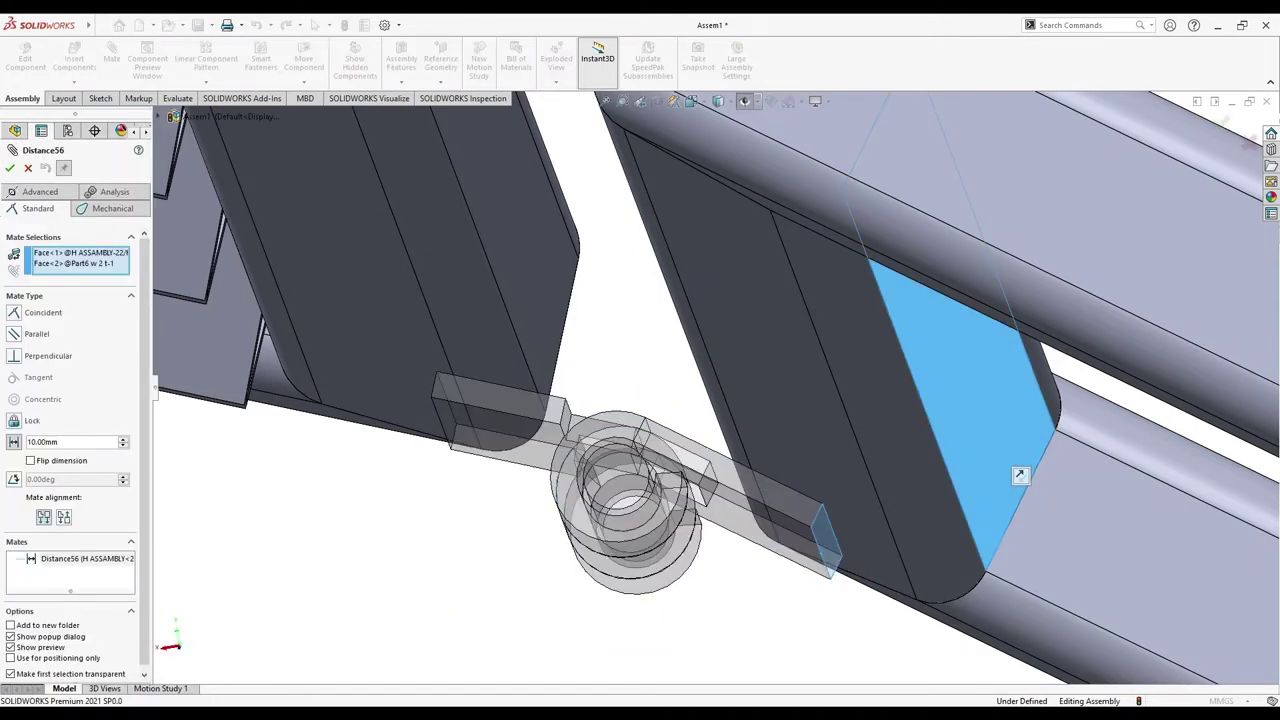
key(Return)
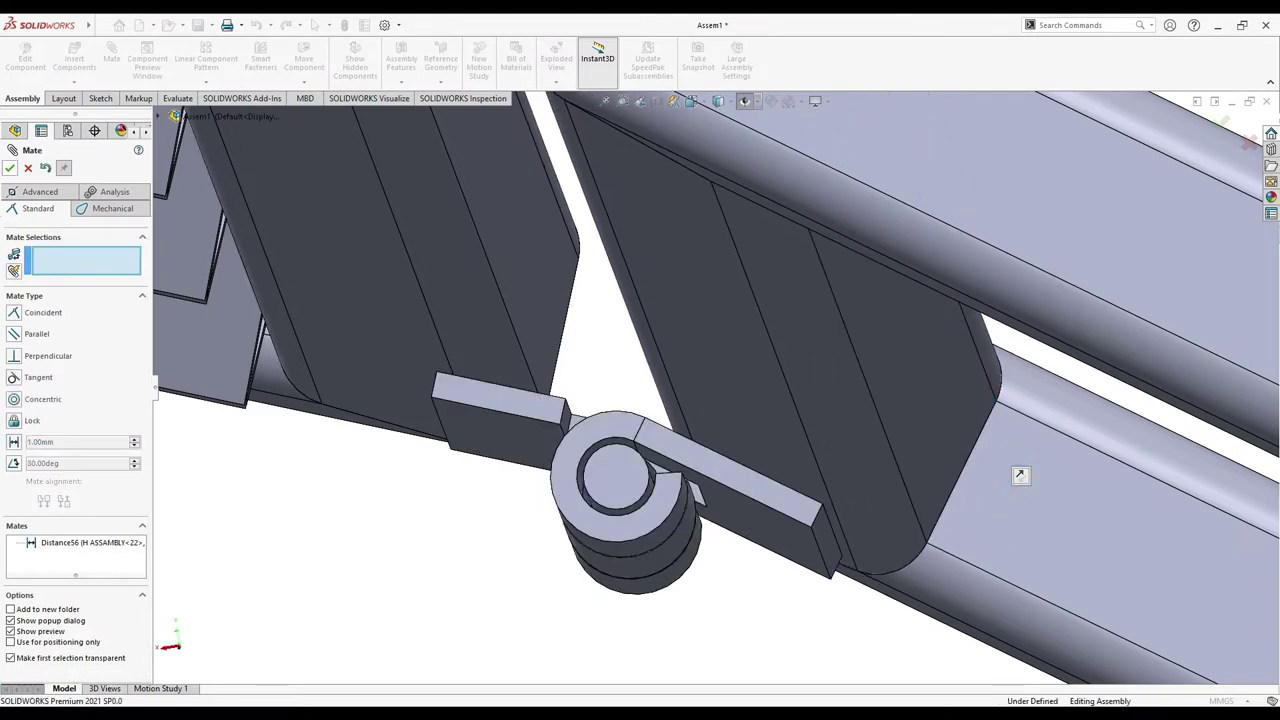
key(Escape)
scroll(1020, 475, up, 3)
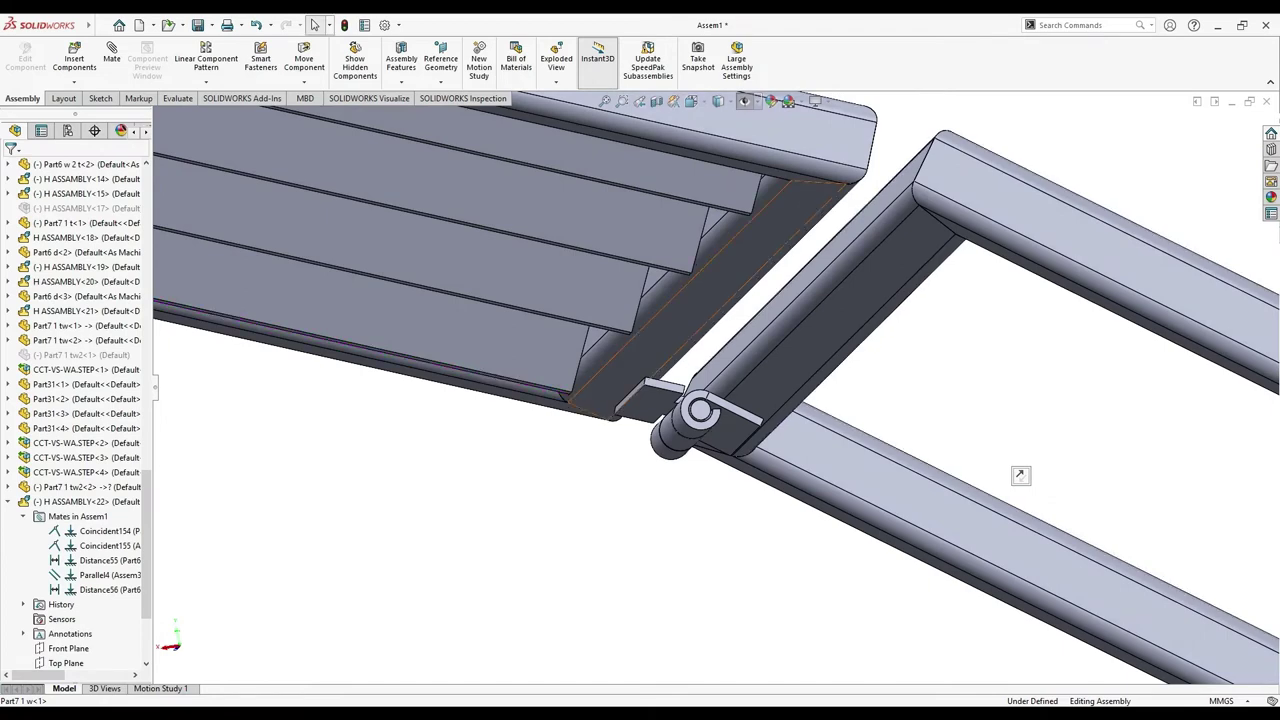
scroll(660, 395, down, 2)
Review the hinge's Coincident154, Distance55, Parallel4 and Distance56 mates
click(665, 398)
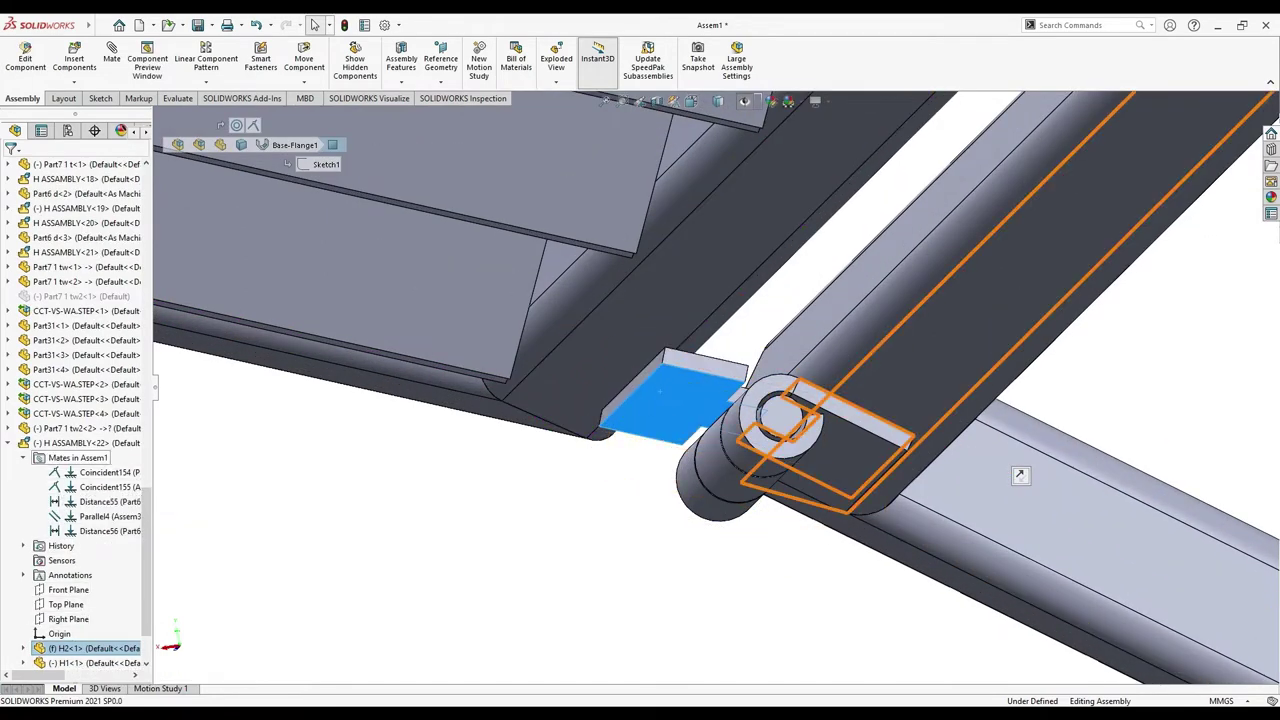
click(105, 472)
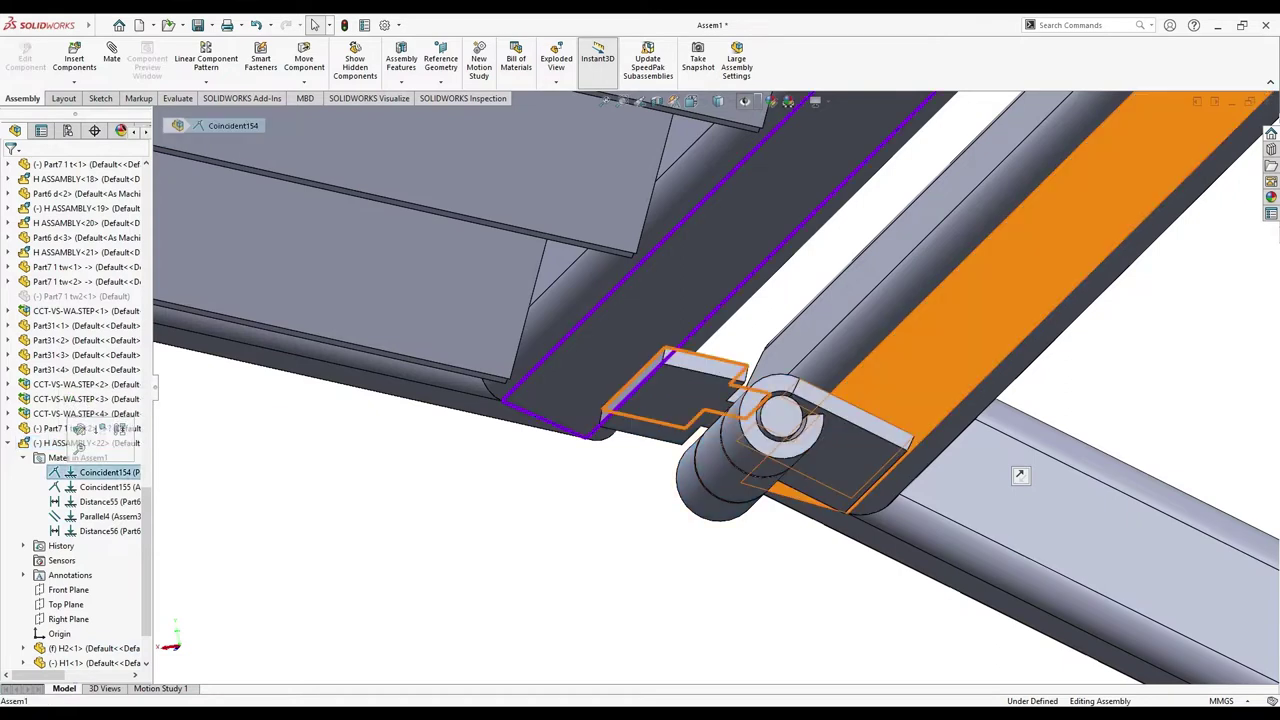
click(90, 501)
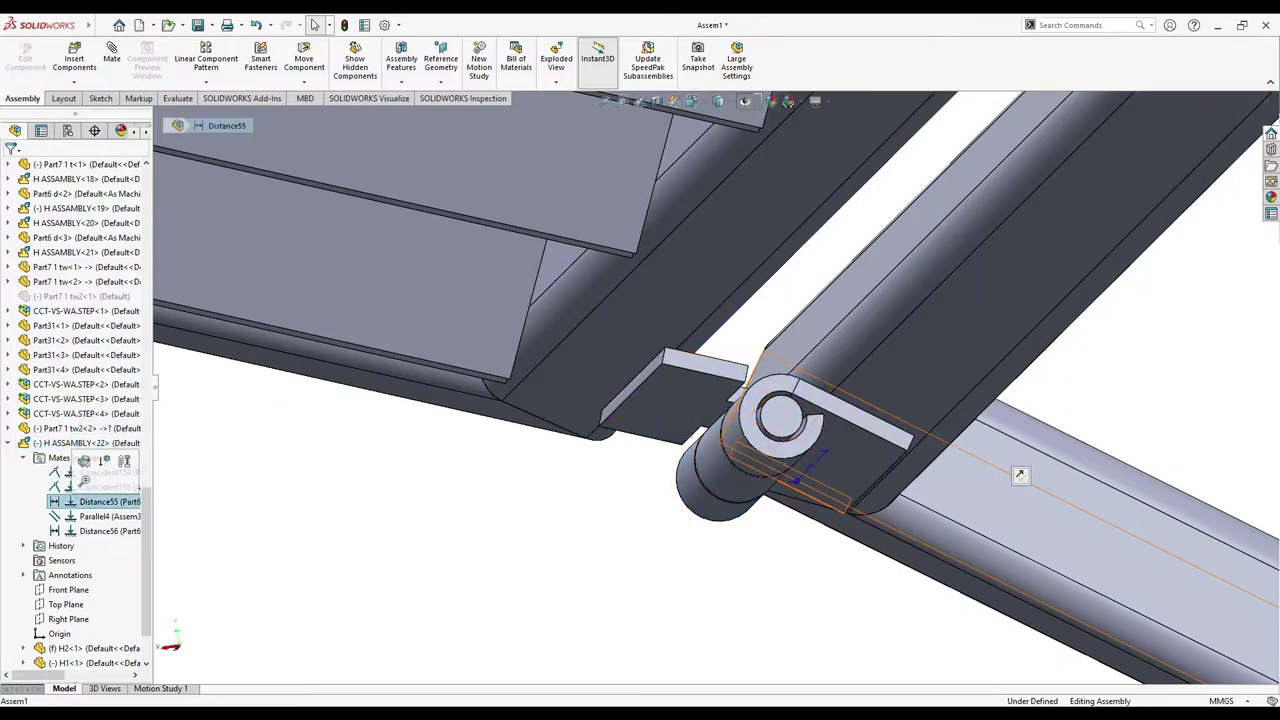
click(105, 516)
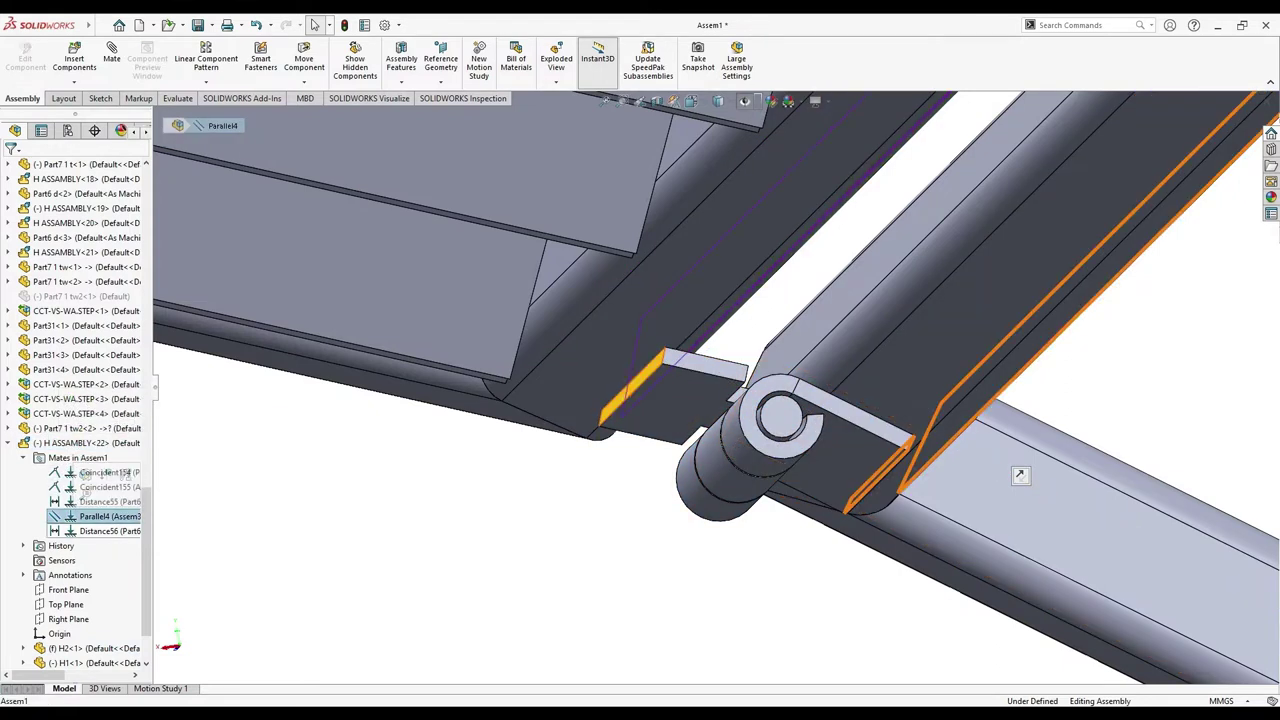
middle_drag(1020, 475, 1020, 475)
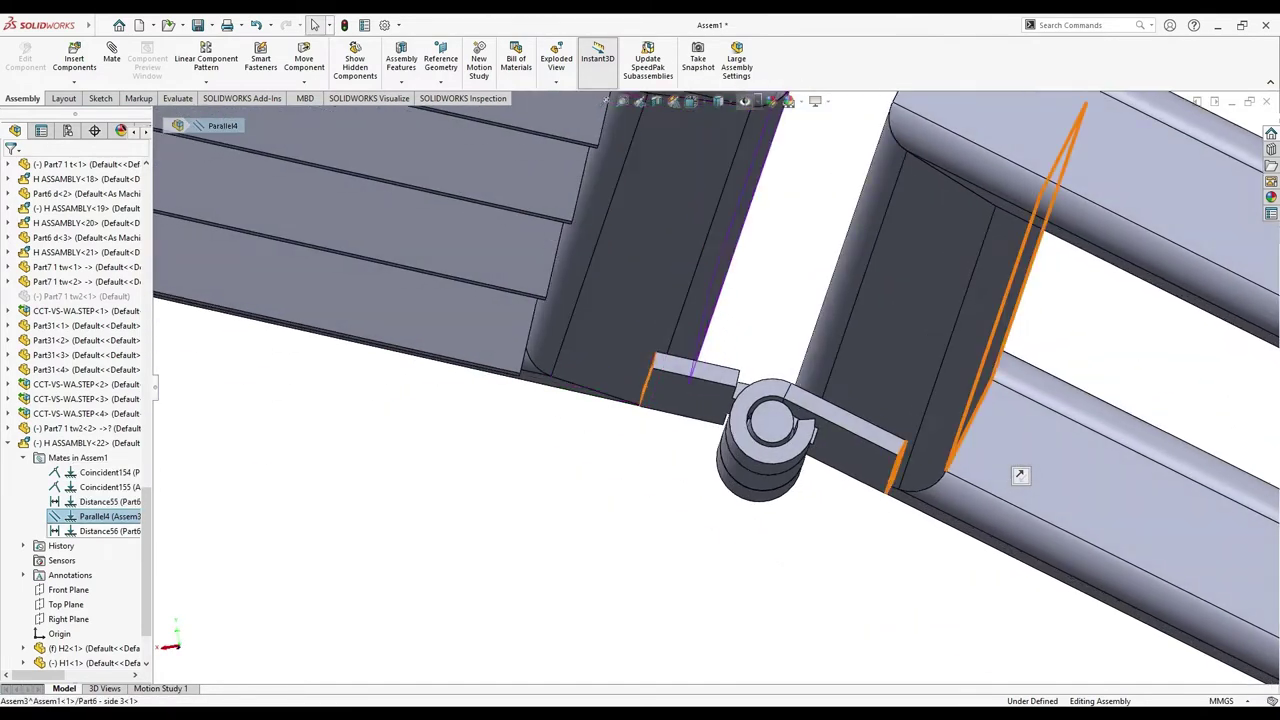
click(105, 531)
Add 10 mm Distance57 between the H2 plate's front face and the cabinet side face
click(695, 385)
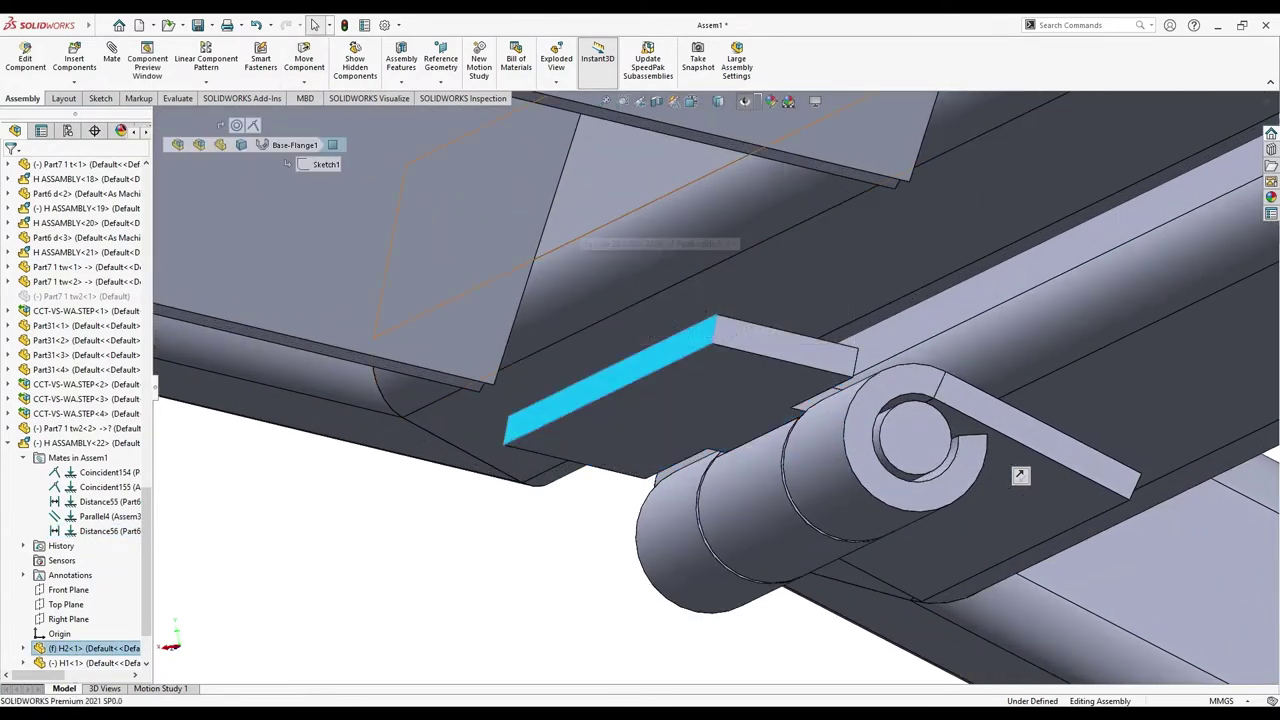
click(640, 180)
click(640, 385)
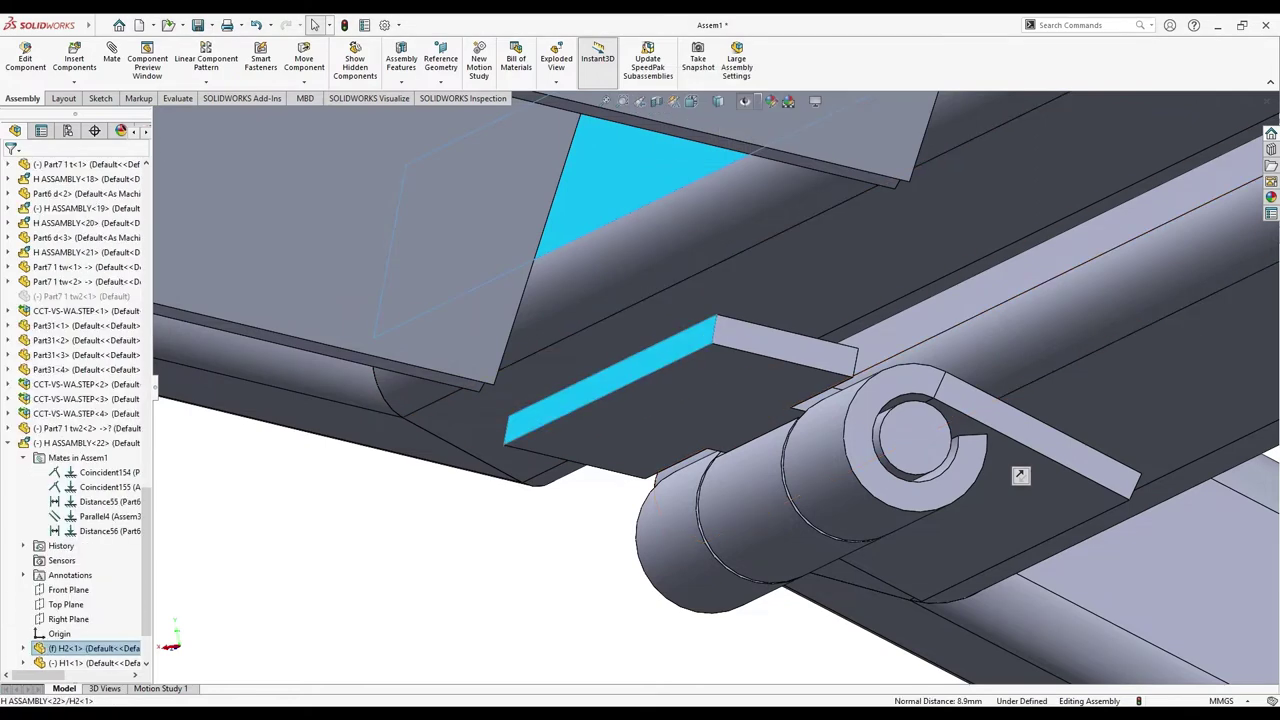
click(751, 352)
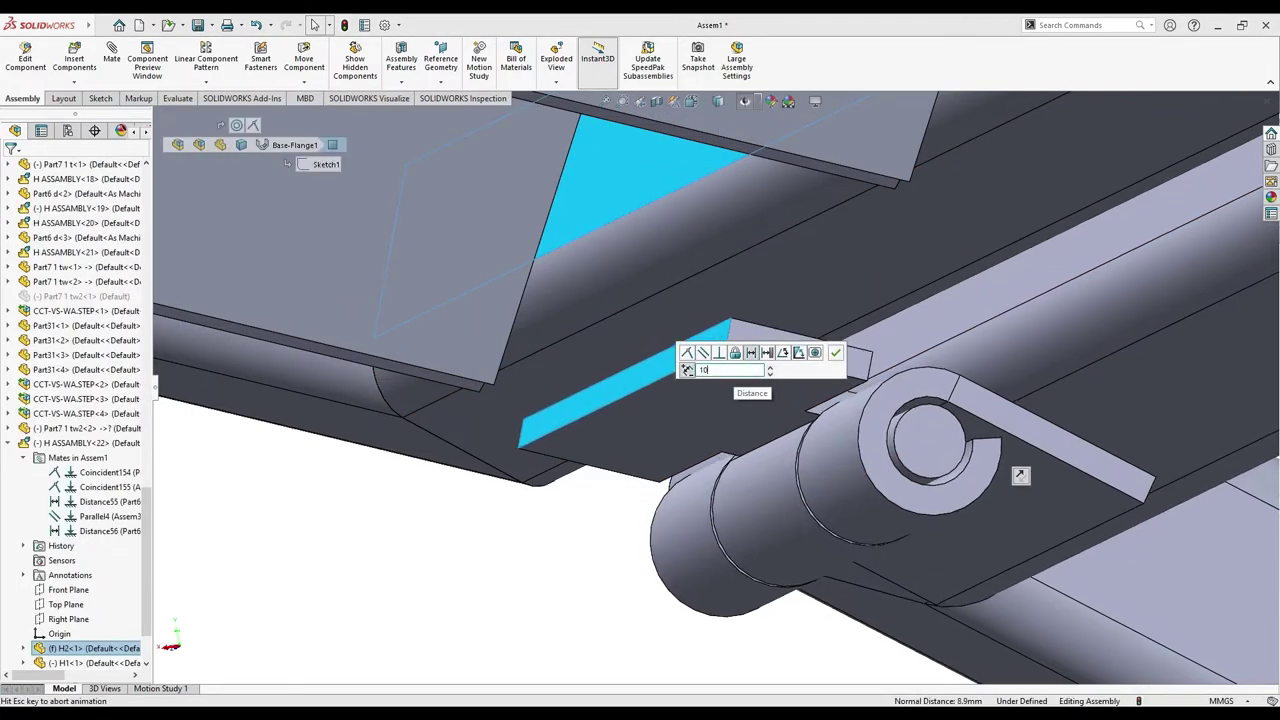
key(Return)
scroll(1020, 475, up, 10)
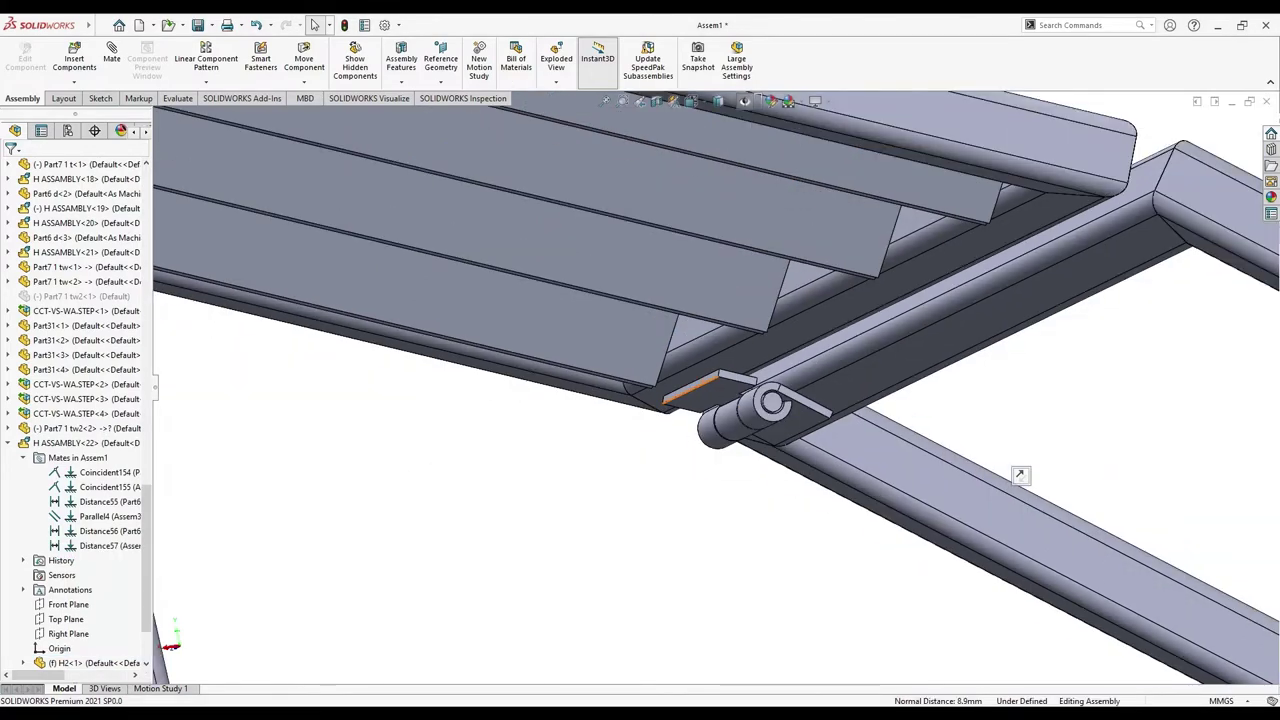
scroll(1020, 475, down, 3)
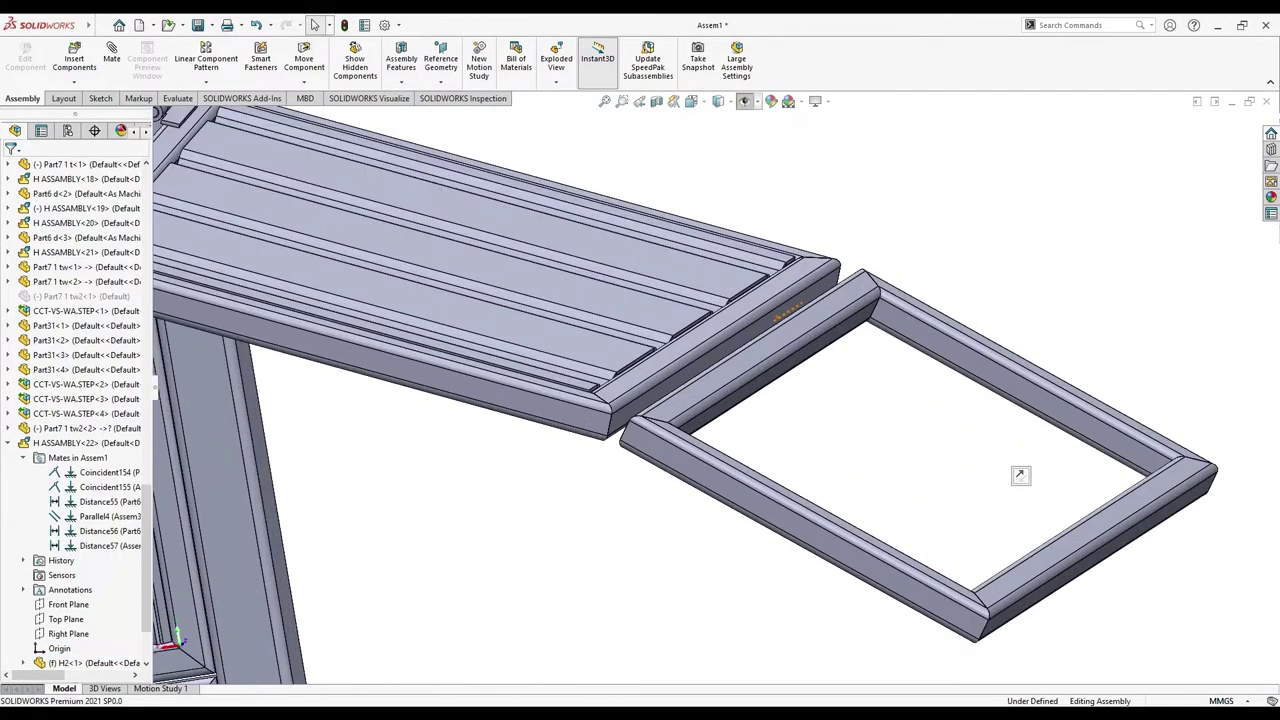
Swing the side window frame about its hinge plate
click(790, 313)
mouse_move(790, 313)
middle_down()
mouse_move(641, 384)
mouse_move(879, 180)
middle_up()
scroll(641, 384, up, 5)
scroll(879, 180, down, 5)
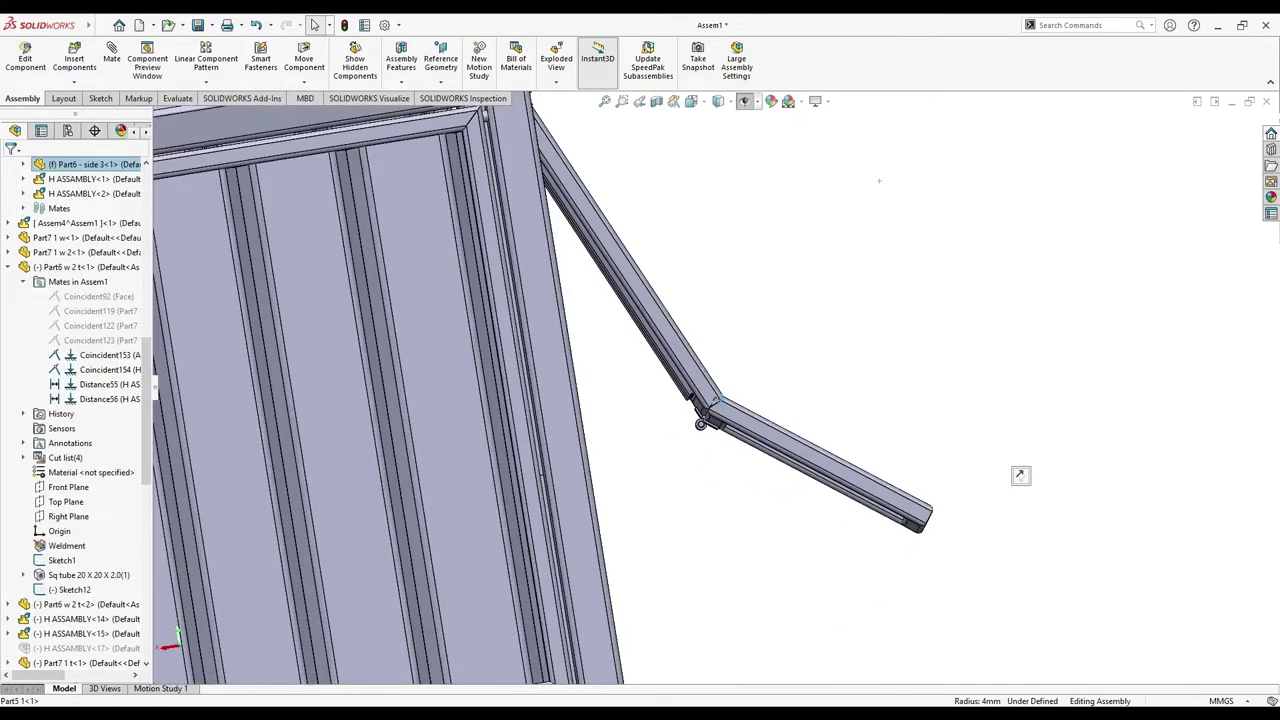
scroll(660, 460, down, 3)
drag(1020, 475, 950, 442)
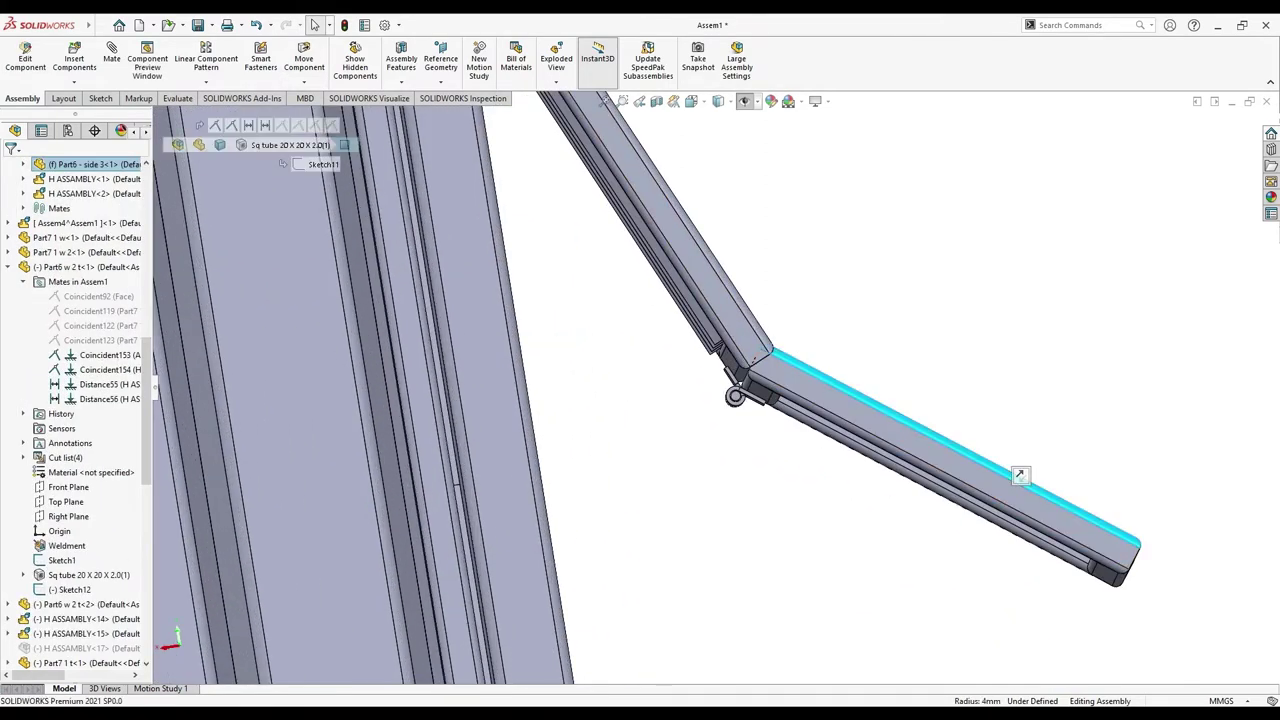
Rotate the diagonal support tube upright so it lies against the cabinet column
key(ctrl+shift+z)
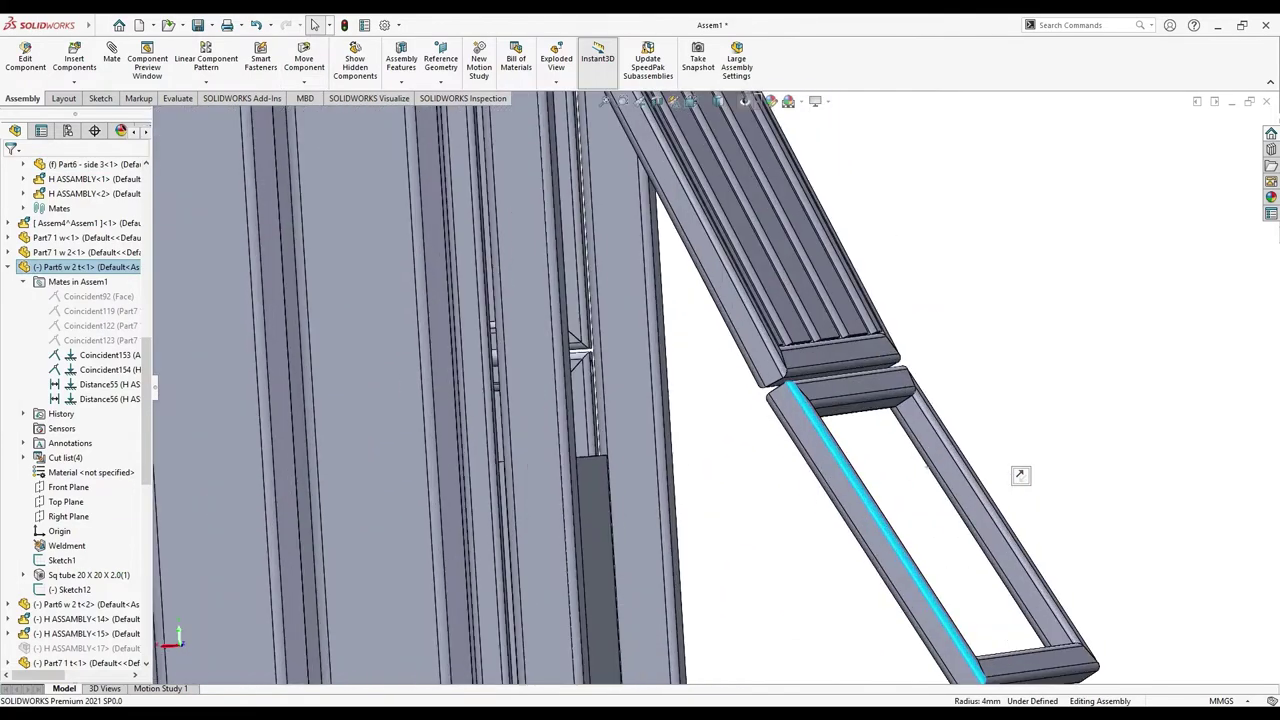
click(692, 230)
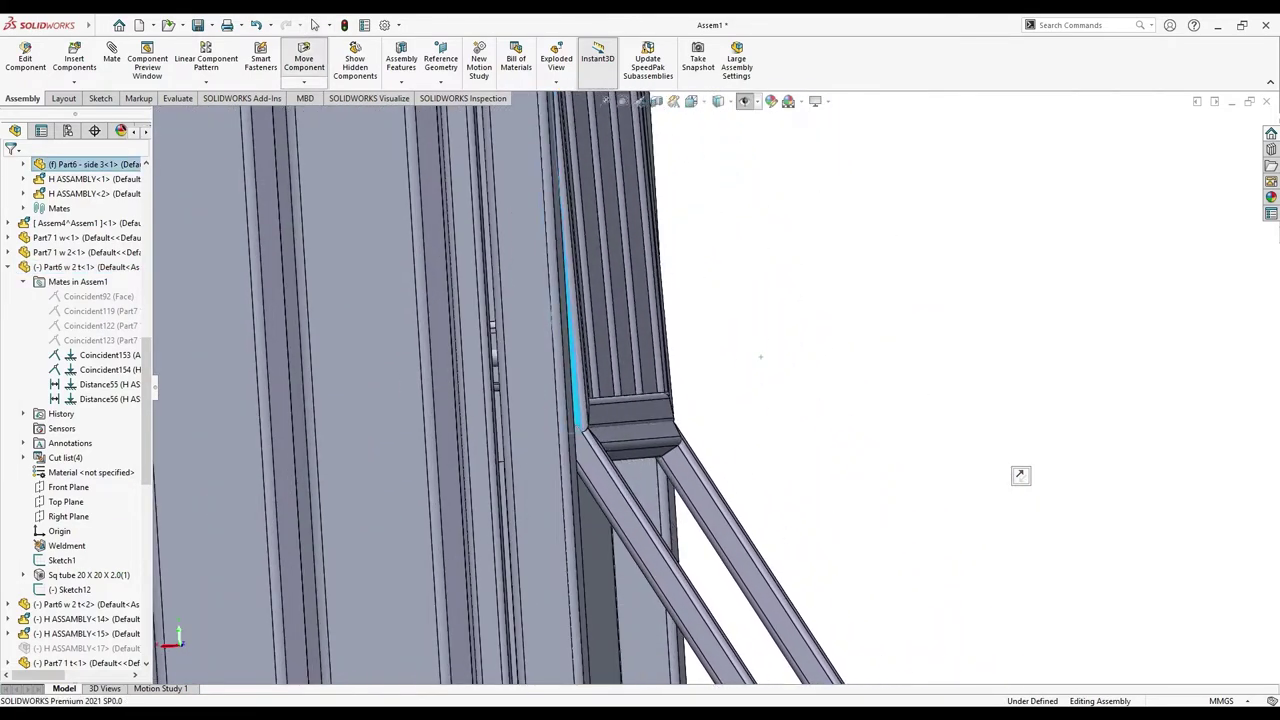
scroll(760, 357, up, 5)
scroll(791, 254, down, 5)
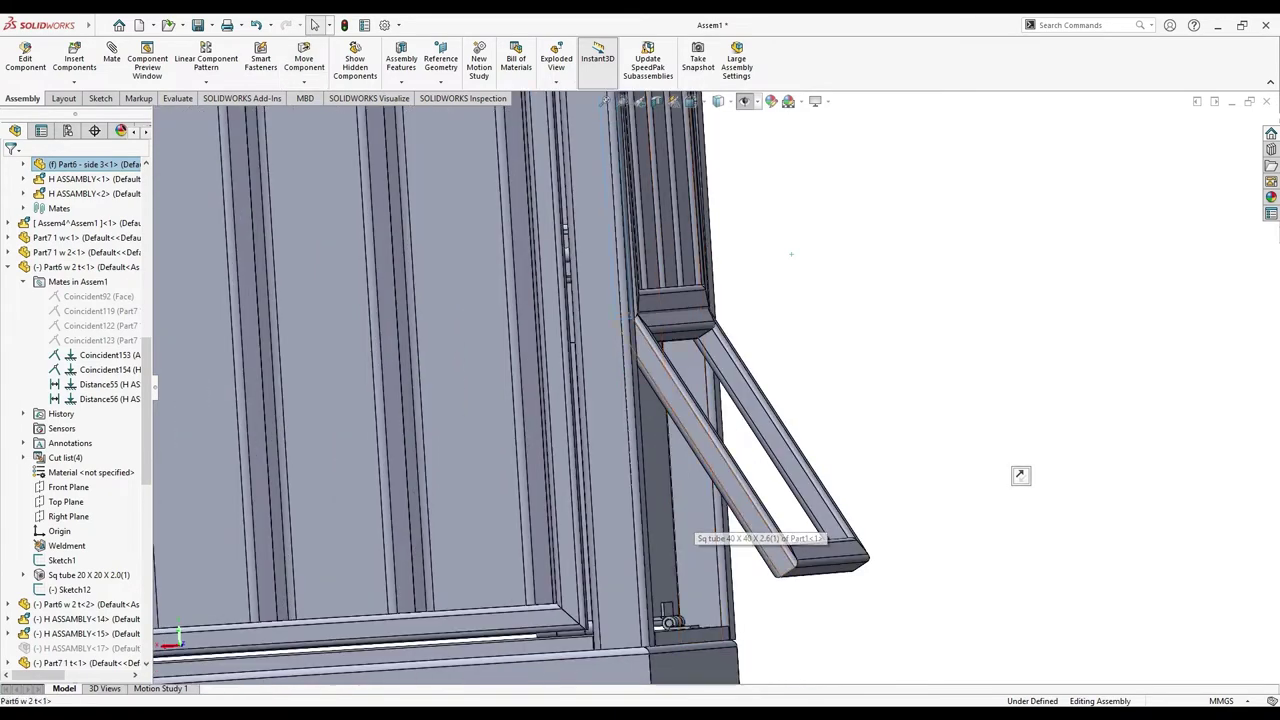
click(680, 400)
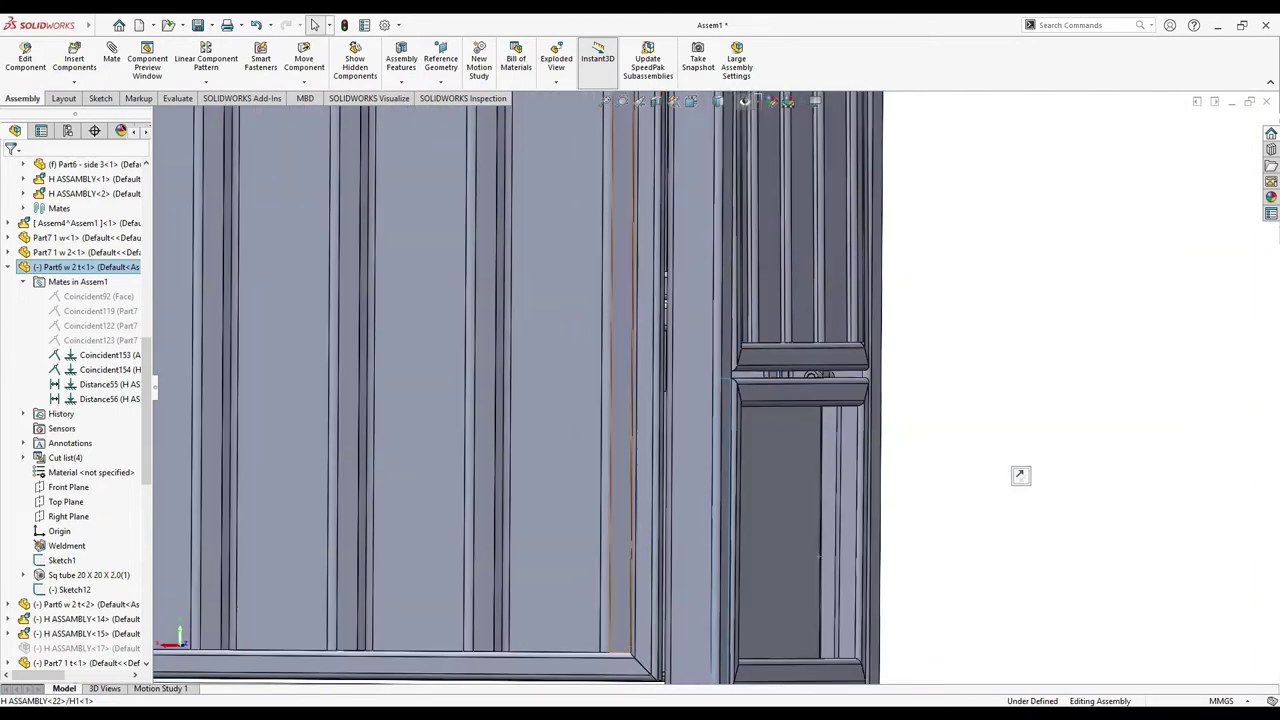
key(Escape)
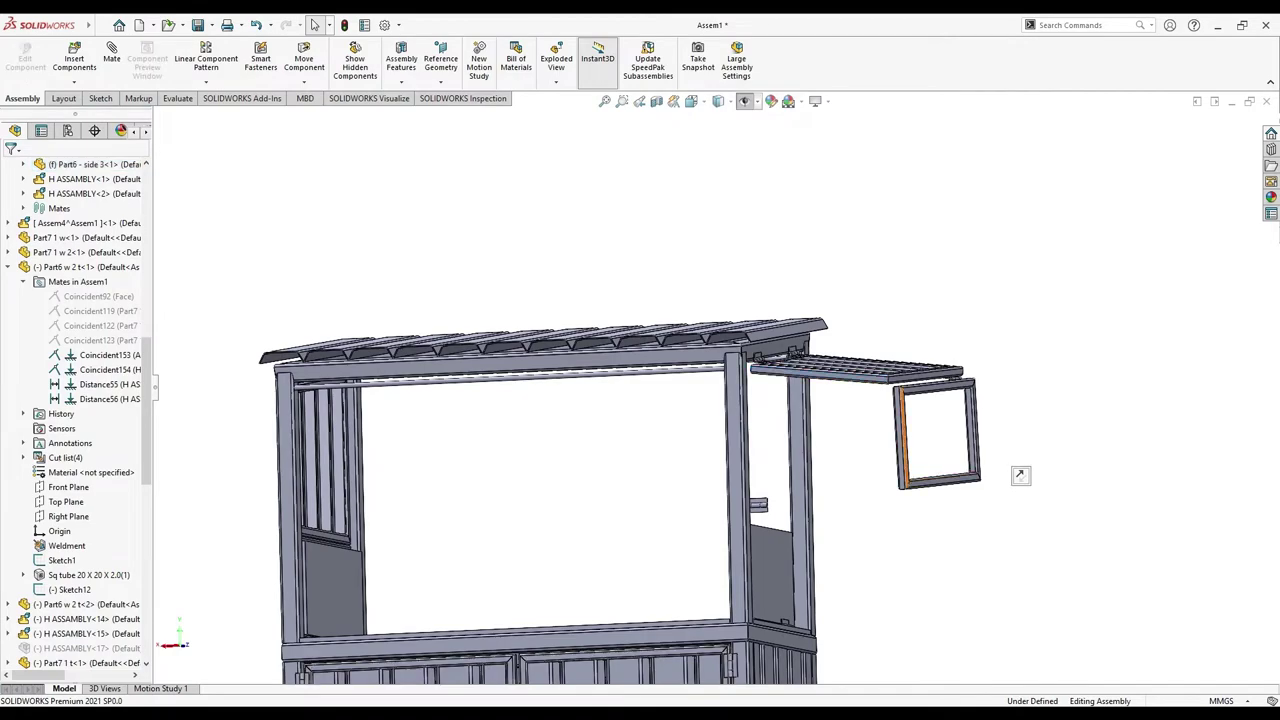
Hide the front frame beams and swing the louvered panel near-vertical on its hinge
scroll(1020, 475, down, 3)
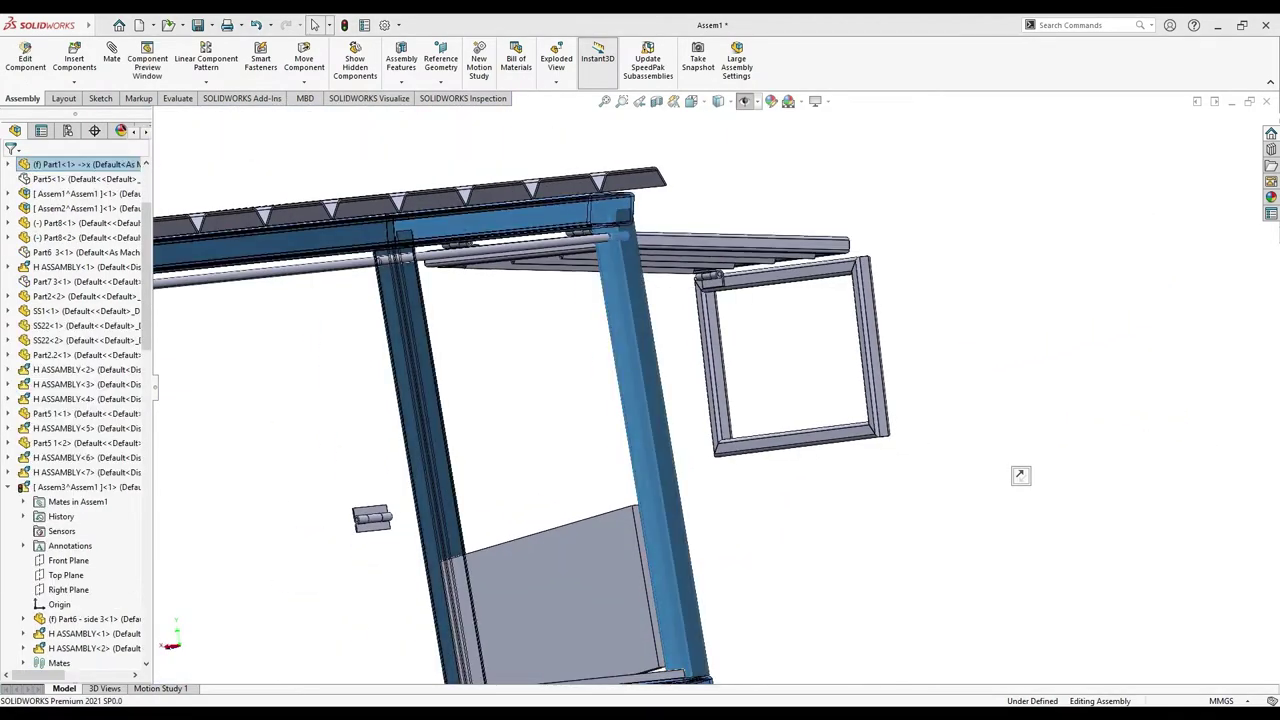
key(Tab)
key(Tab)
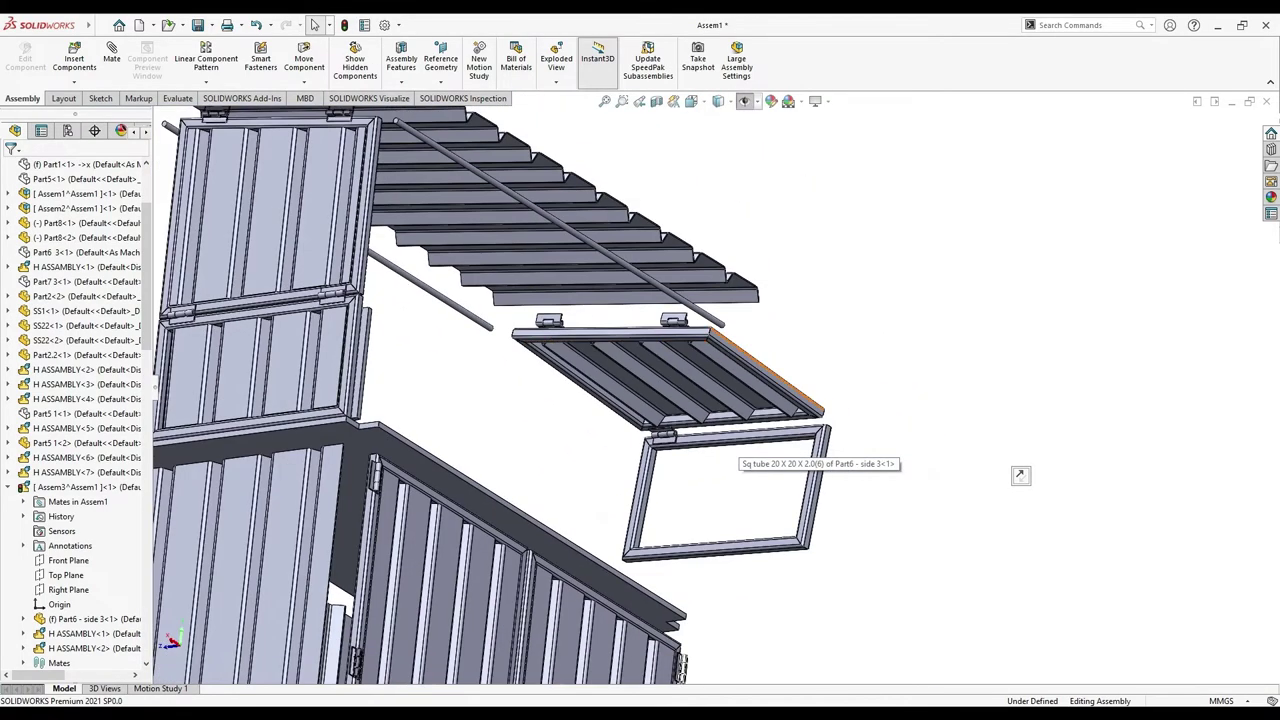
click(790, 392)
drag(790, 392, 808, 403)
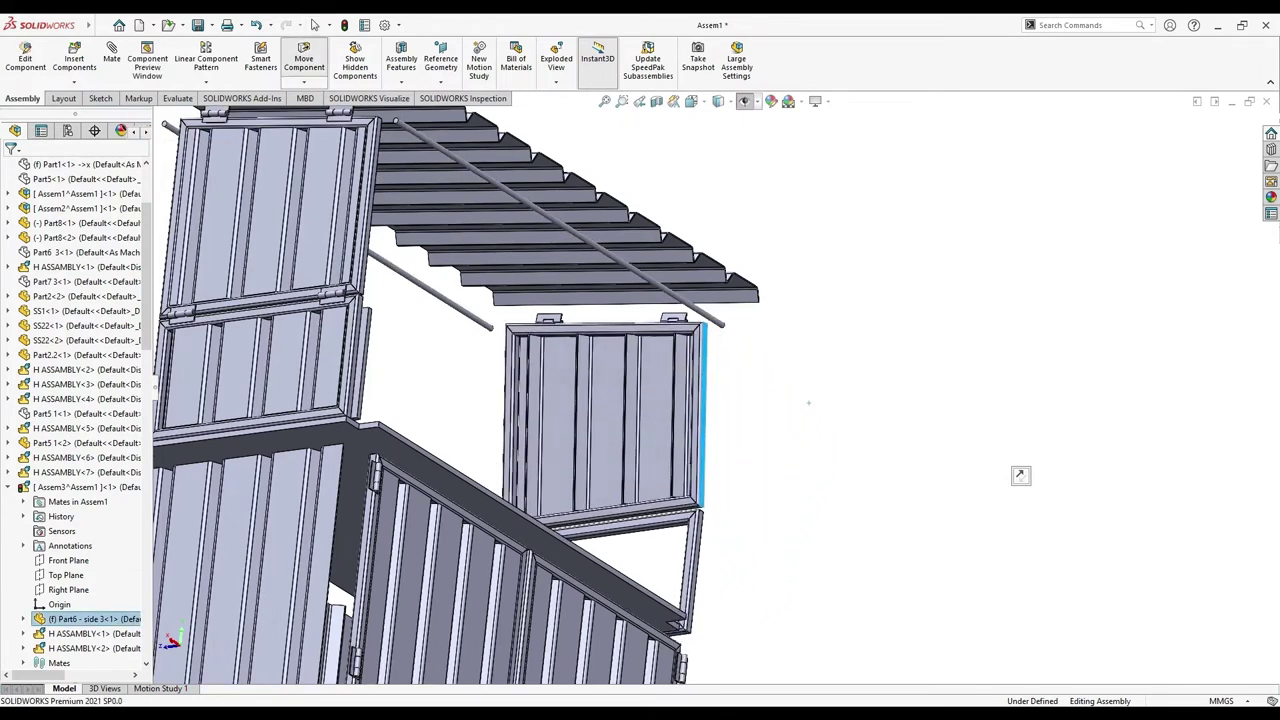
key(Escape)
Inspect the hinged panel and hinge rod in isometric and front views
key(ctrl+7)
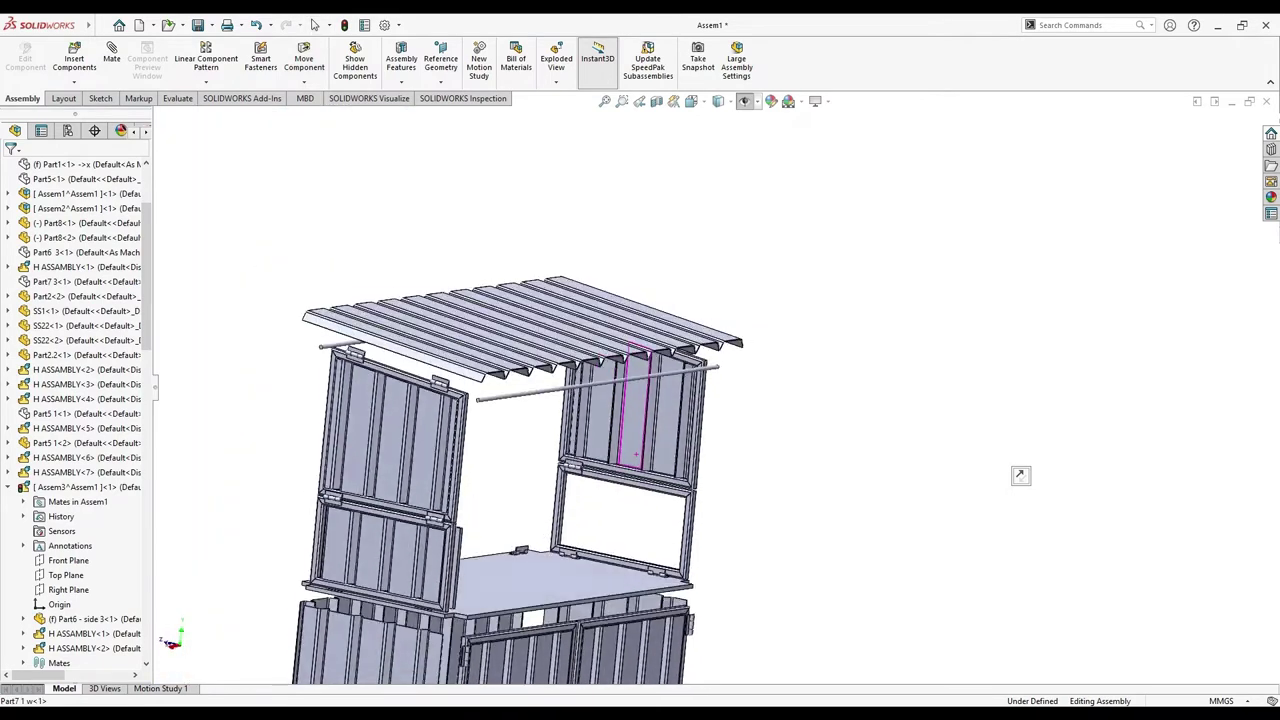
scroll(1020, 475, down, 2)
scroll(1020, 475, down, 2)
scroll(1020, 475, down, 2)
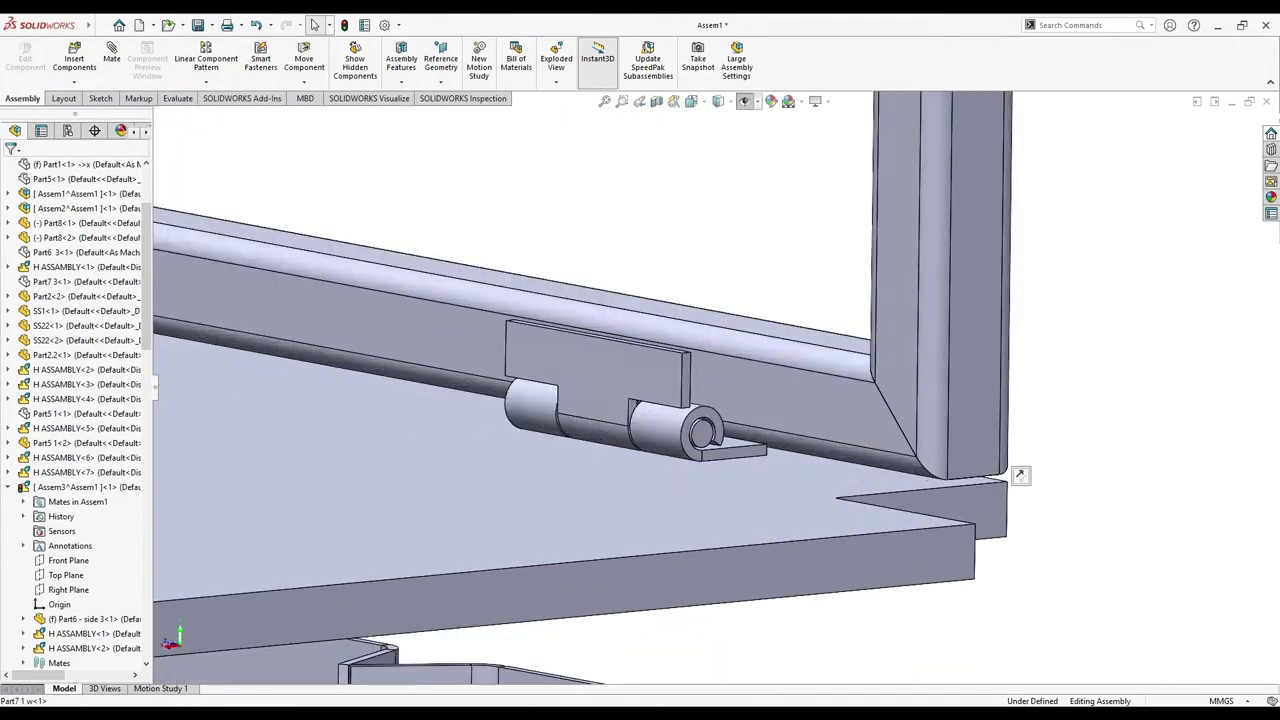
scroll(1020, 475, down, 3)
key(ctrl+1)
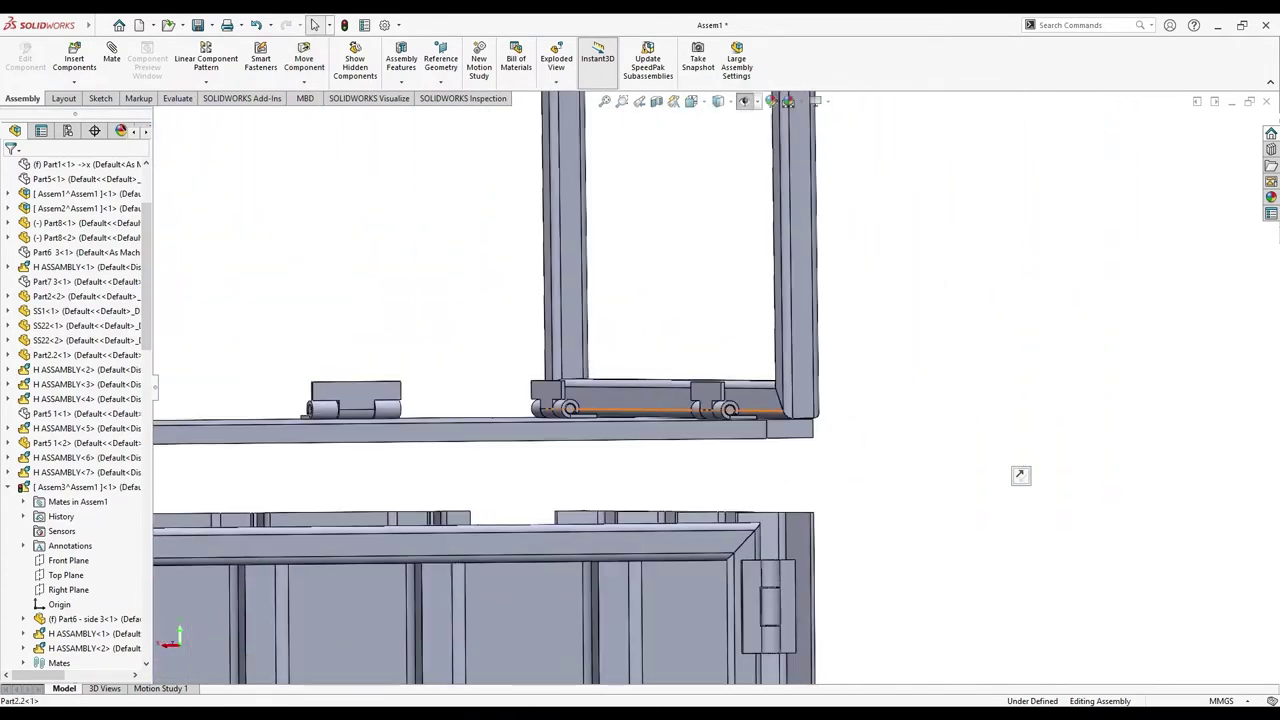
key(ctrl+7)
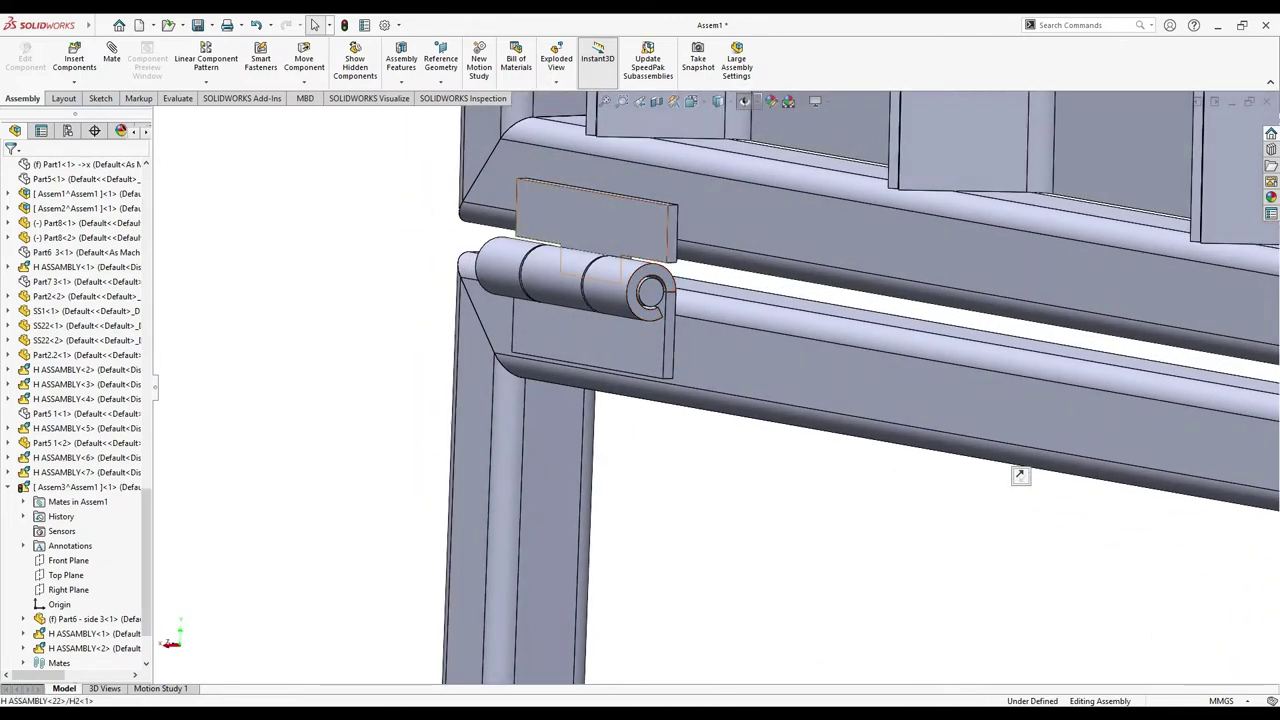
Coincident-mate the loose hinge flush onto the window frame's top rail face
click(597, 215)
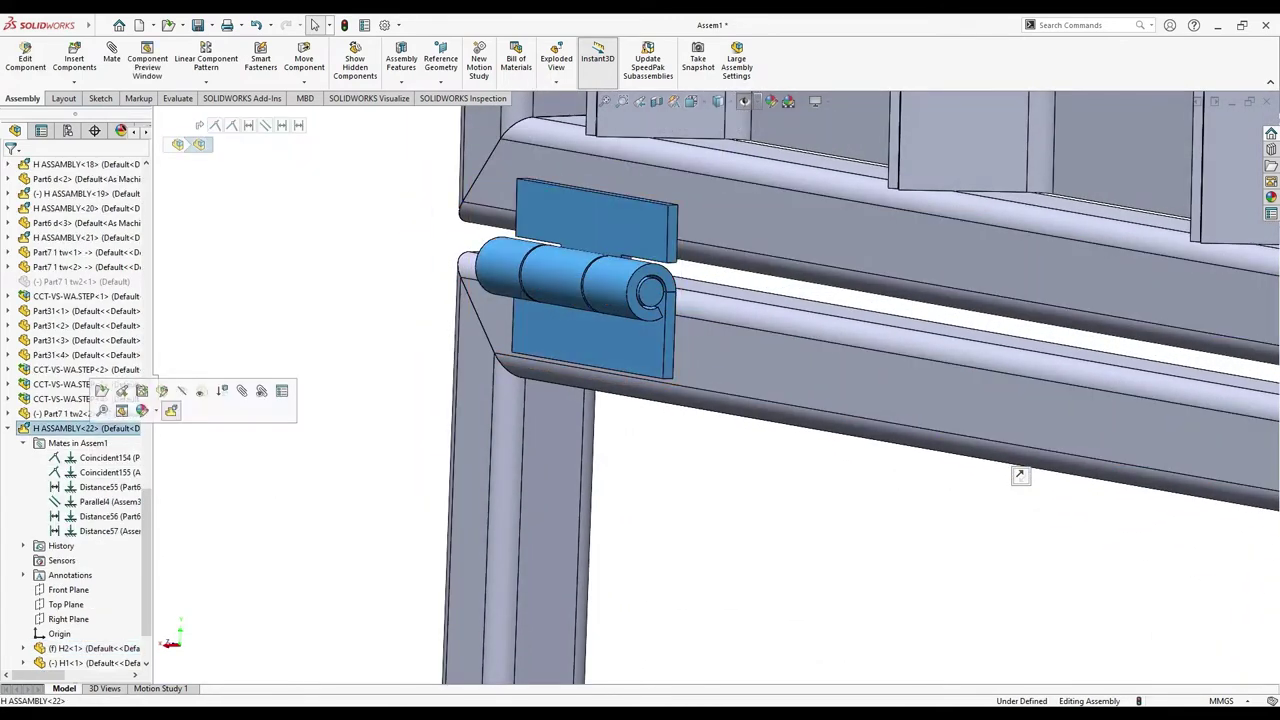
key(ctrl+1)
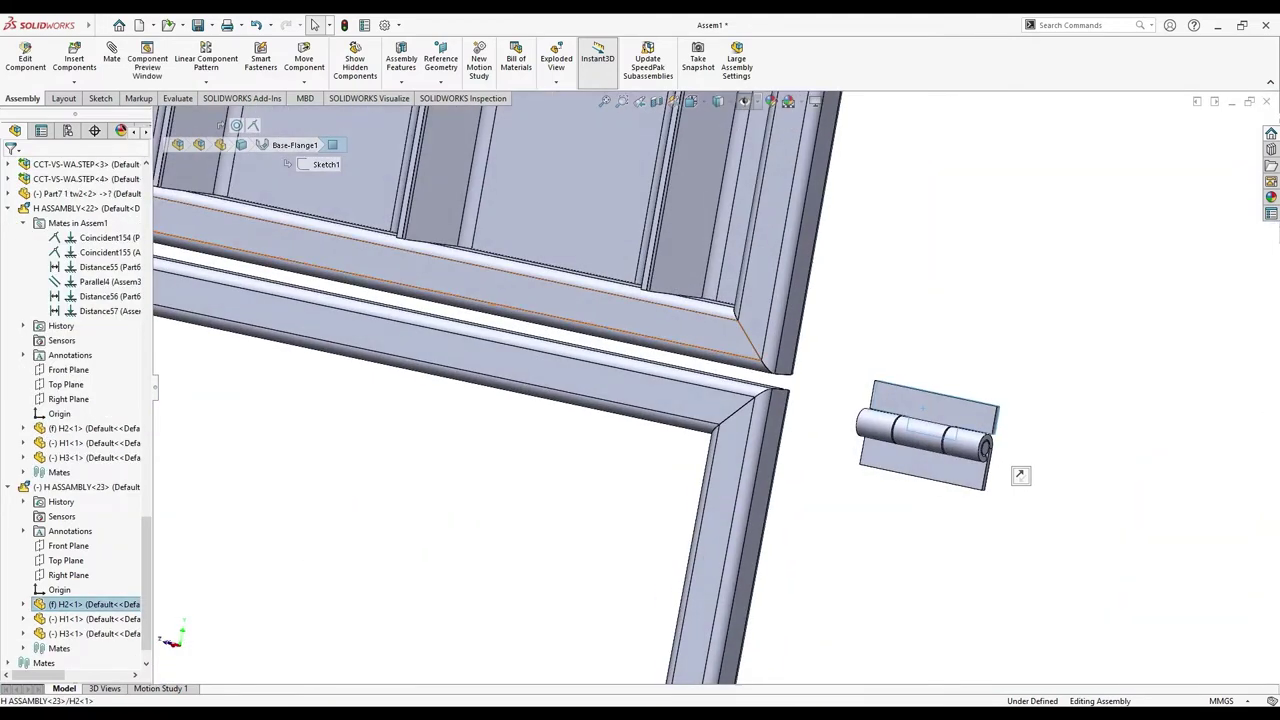
ctrl+click(480, 270)
click(646, 229)
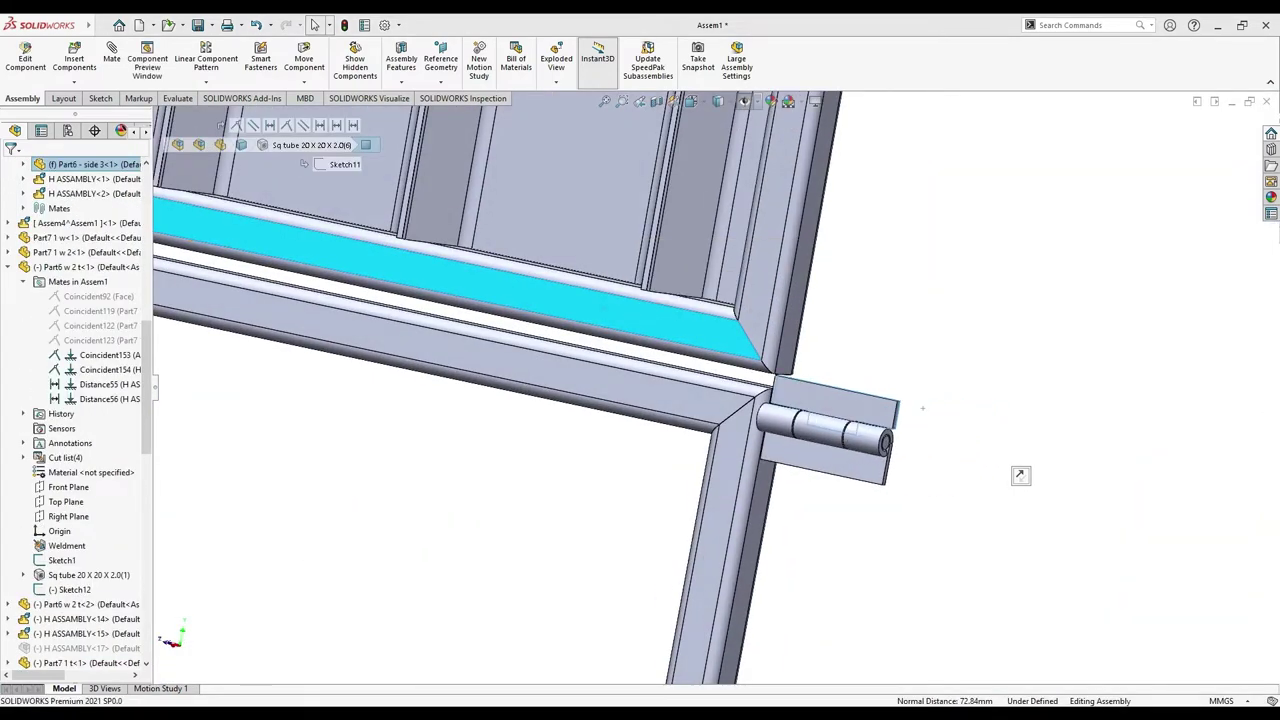
Add a flipped 25 mm Distance mate between the hinge's top face and the frame
click(835, 408)
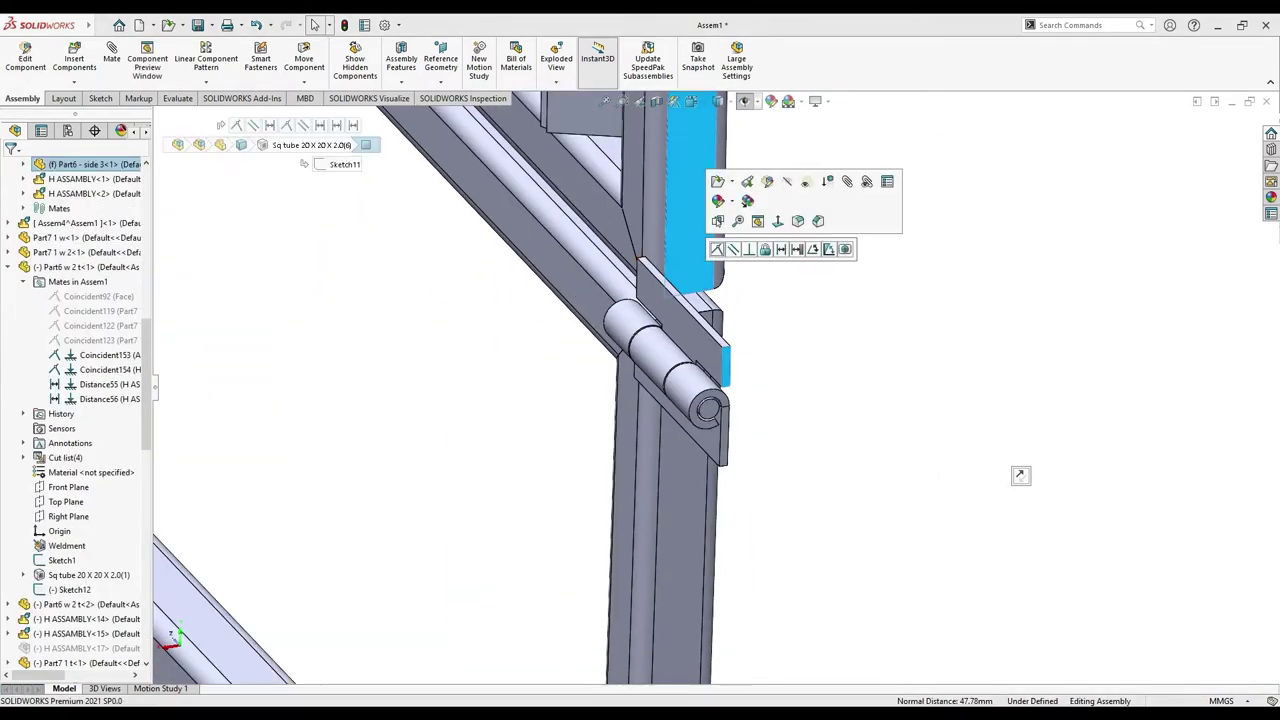
click(781, 249)
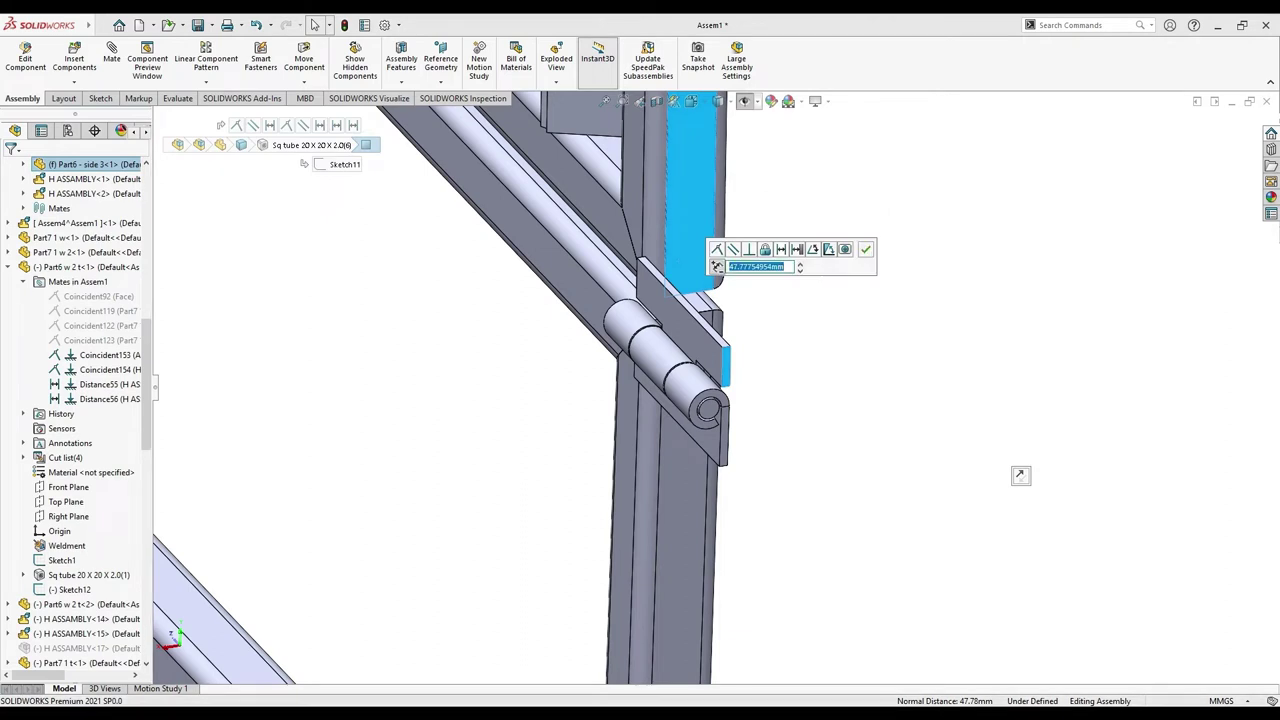
text(35)
key(Return)
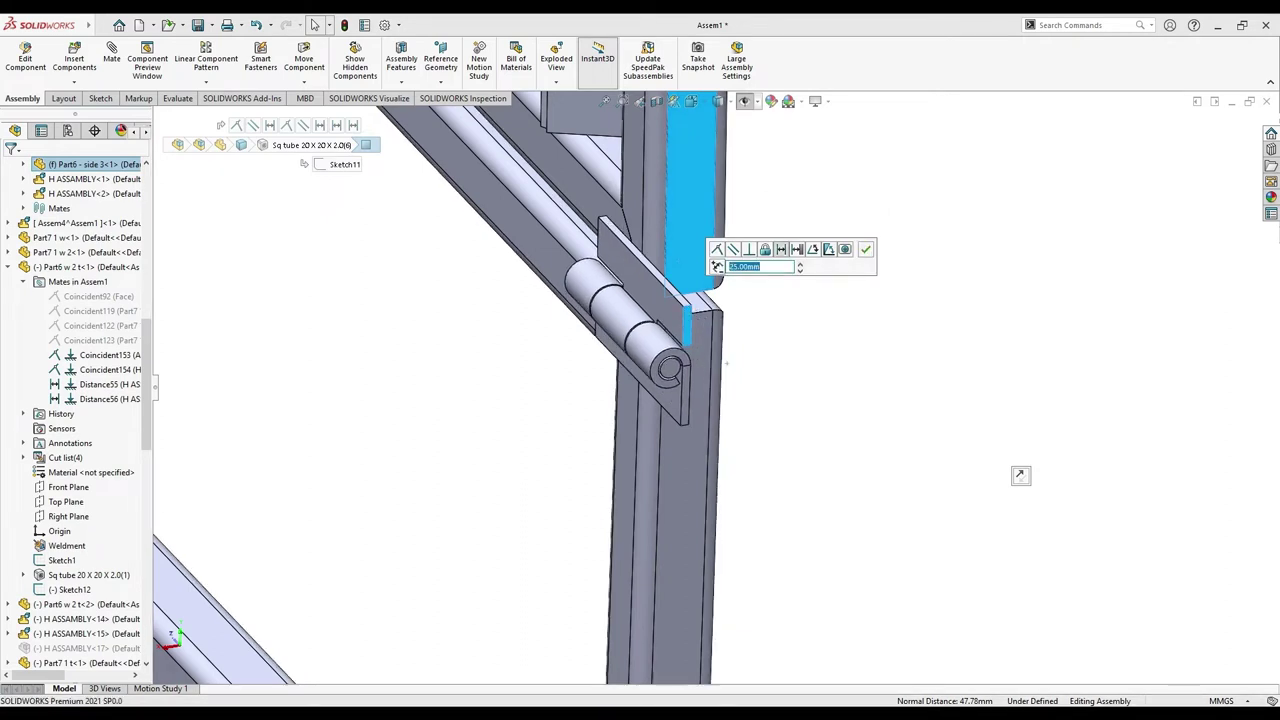
click(717, 267)
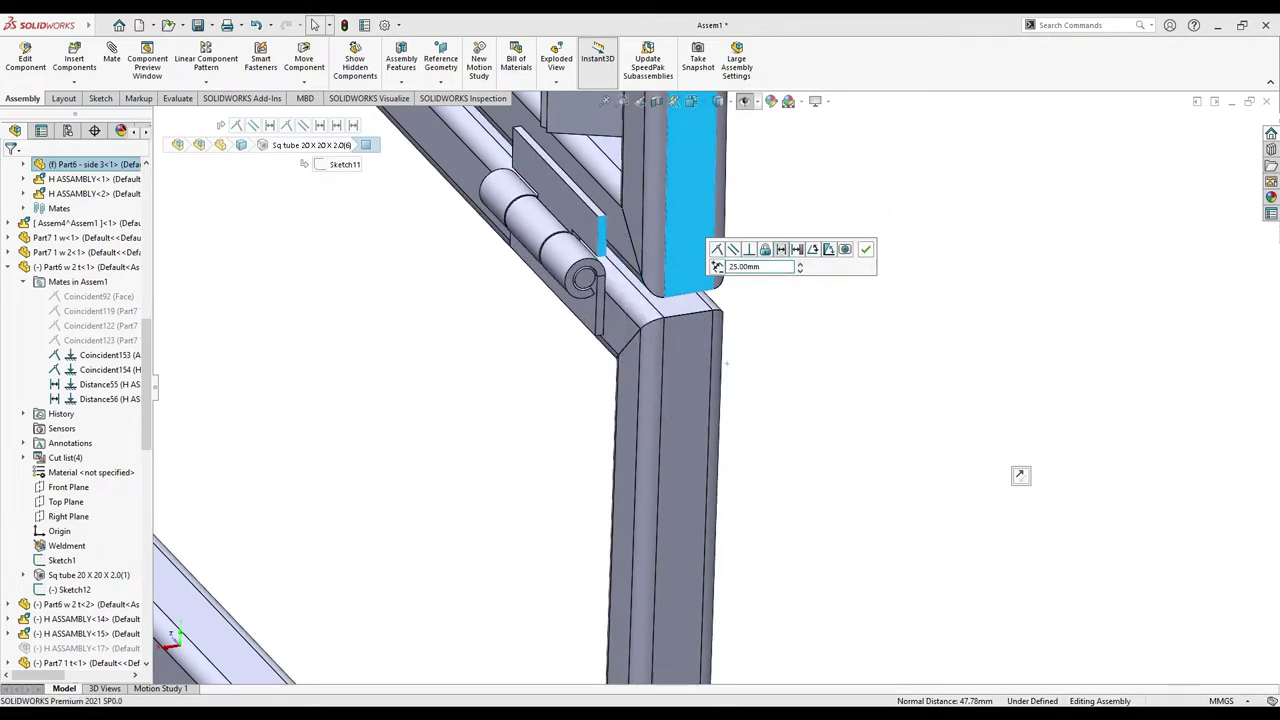
click(865, 249)
middle_drag(700, 400, 622, 300)
scroll(622, 272, up, 3)
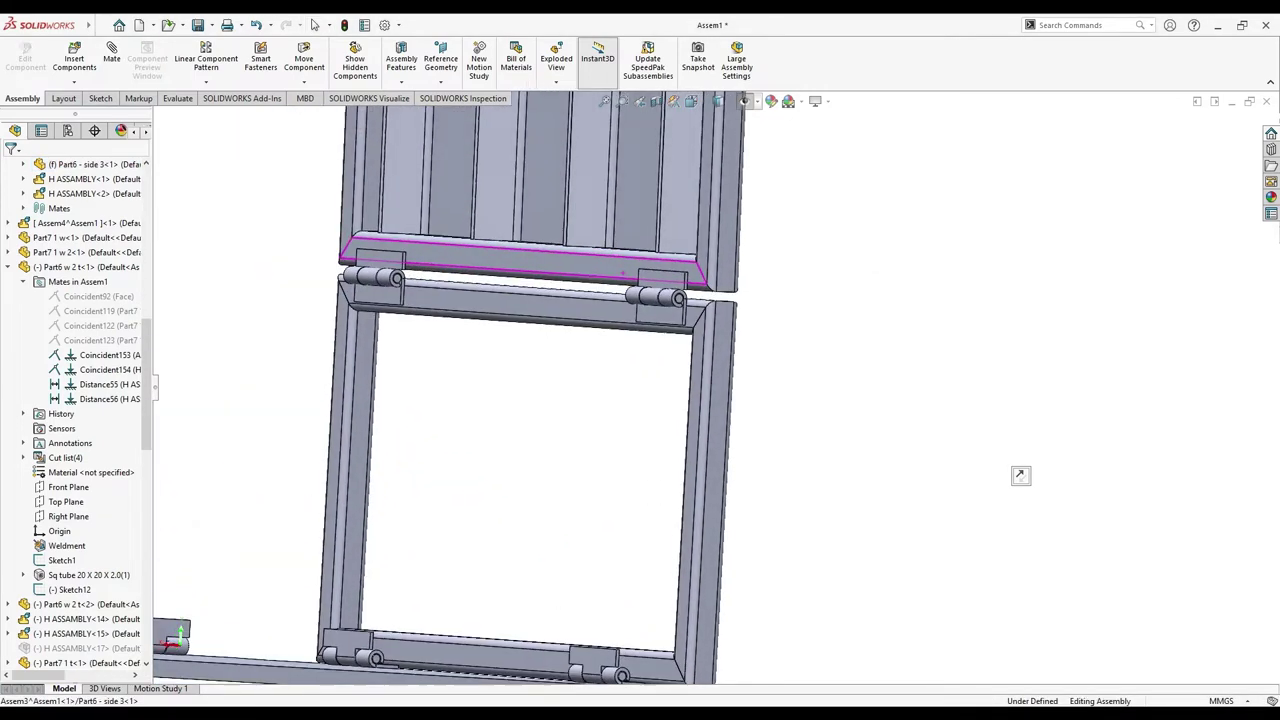
middle_drag(1020, 475, 1020, 475)
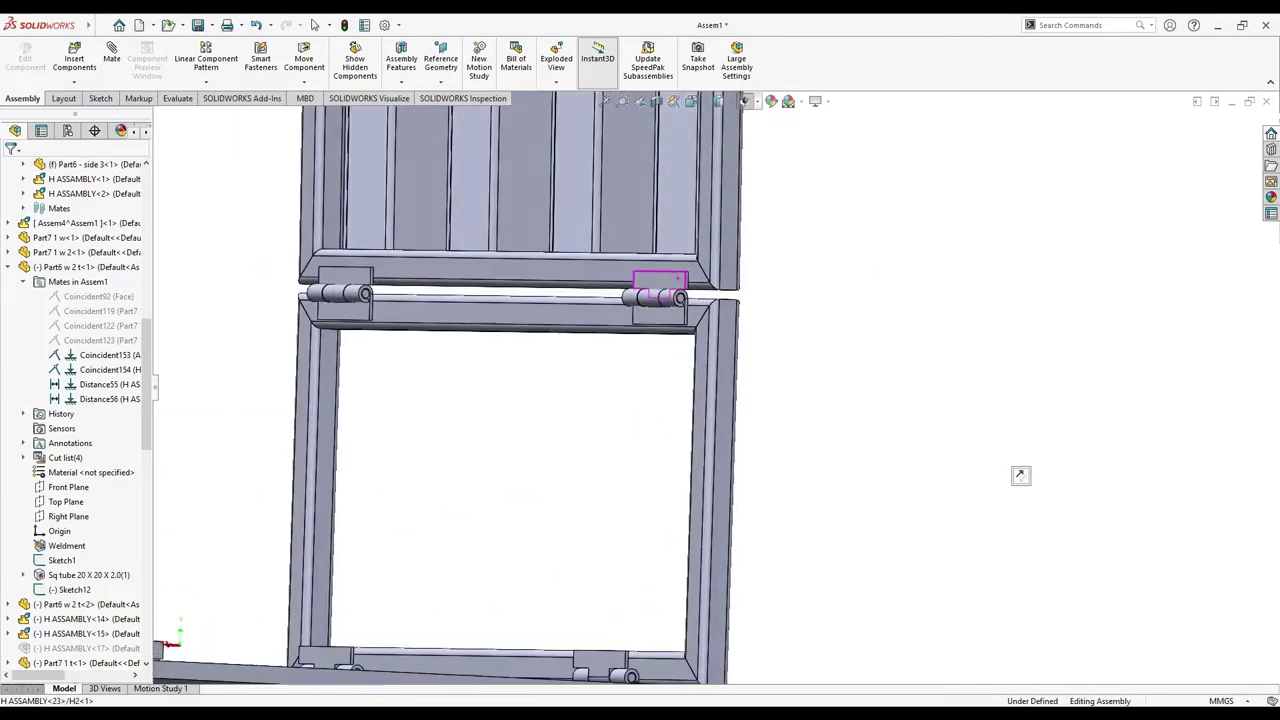
scroll(682, 304, down, 2)
middle_drag(1020, 475, 1020, 475)
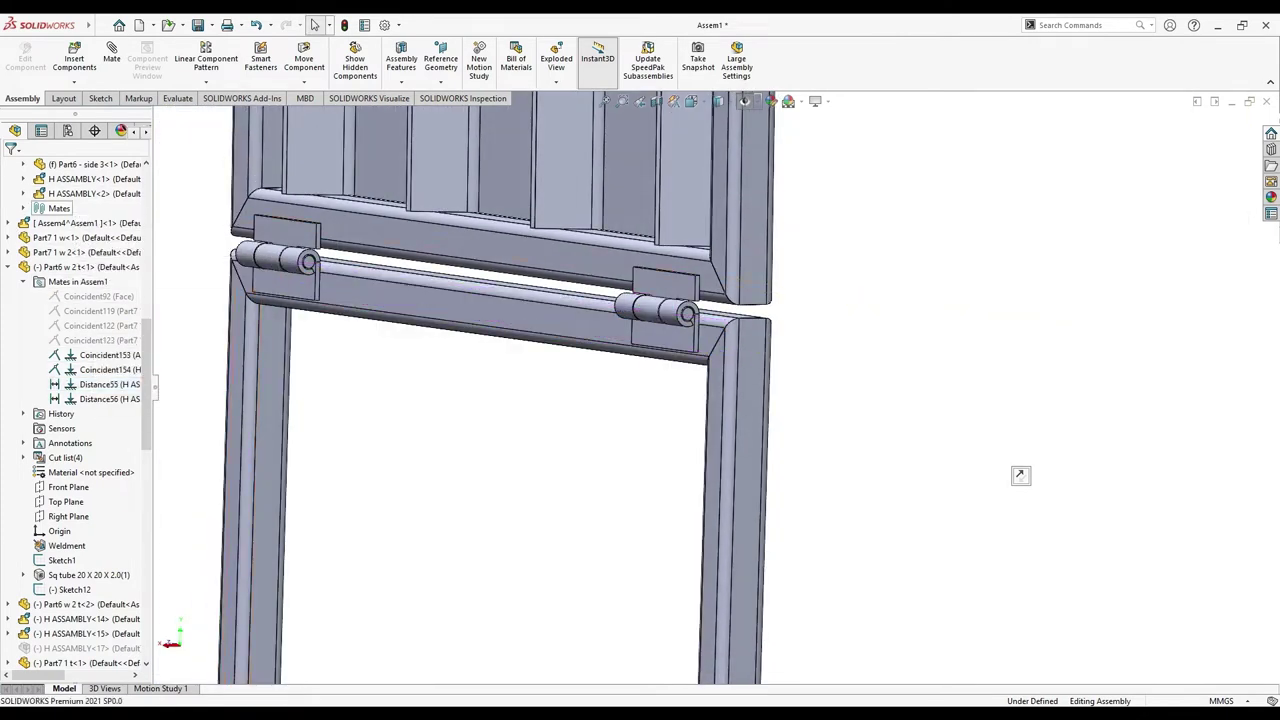
Review H ASSEMBLY<22>'s mates Coincident154 and Distance55–57, then edit the 10 mm Distance57
scroll(660, 306, up, 1)
click(678, 292)
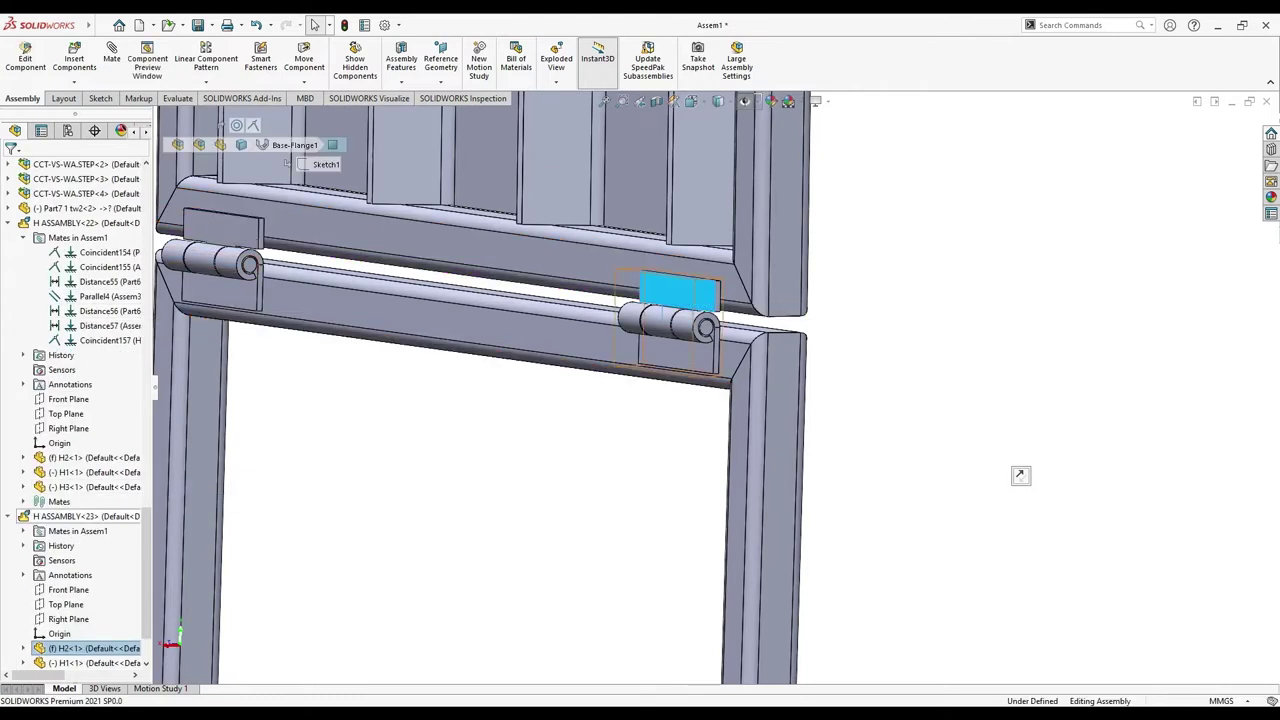
click(70, 516)
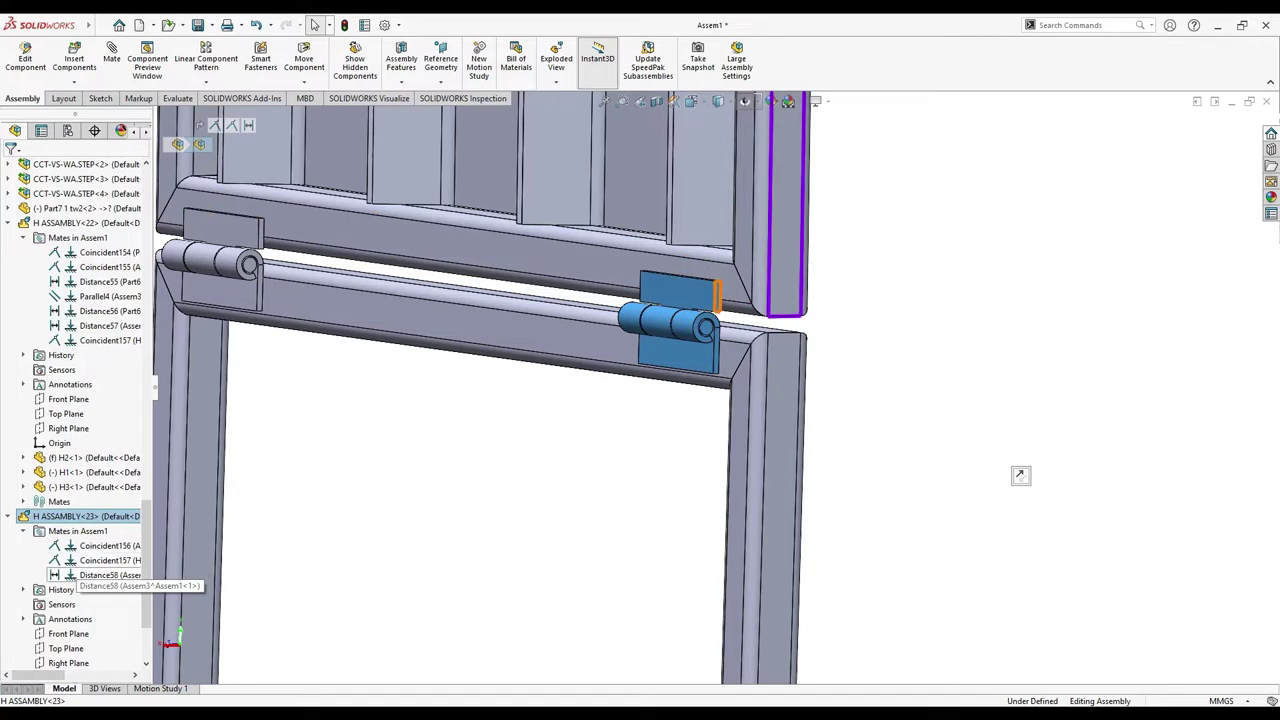
click(90, 457)
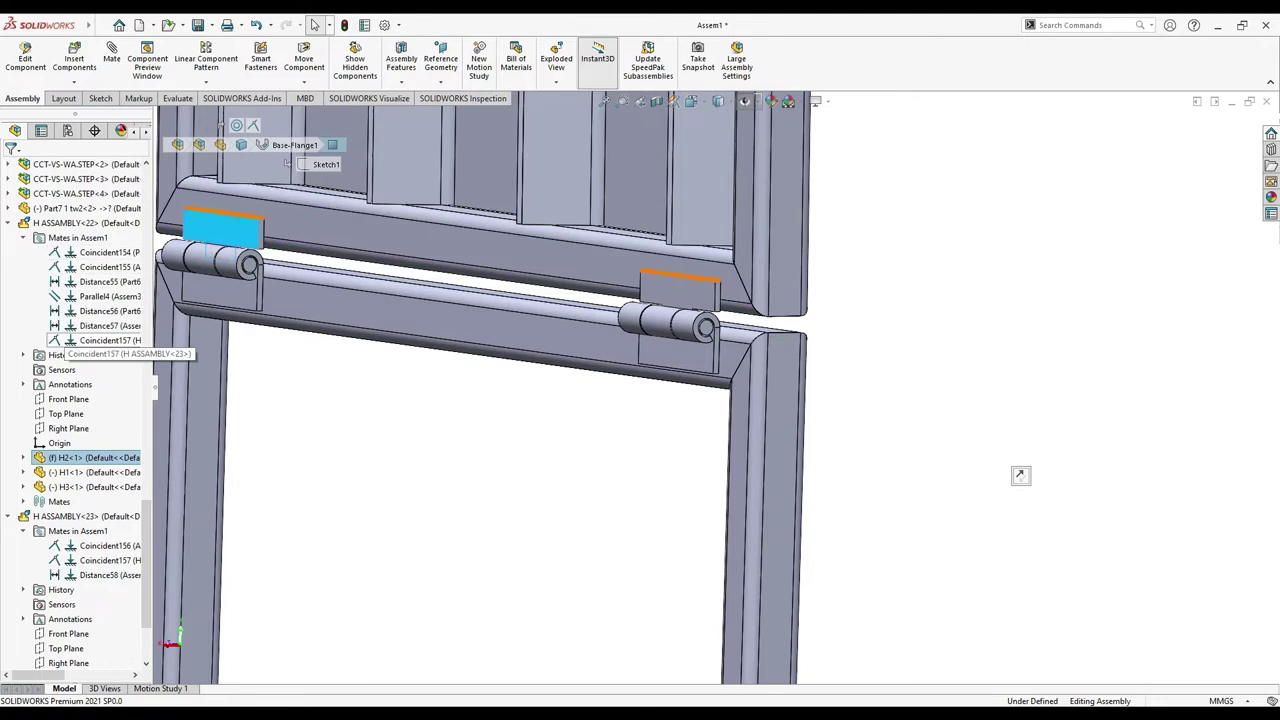
click(105, 252)
click(105, 281)
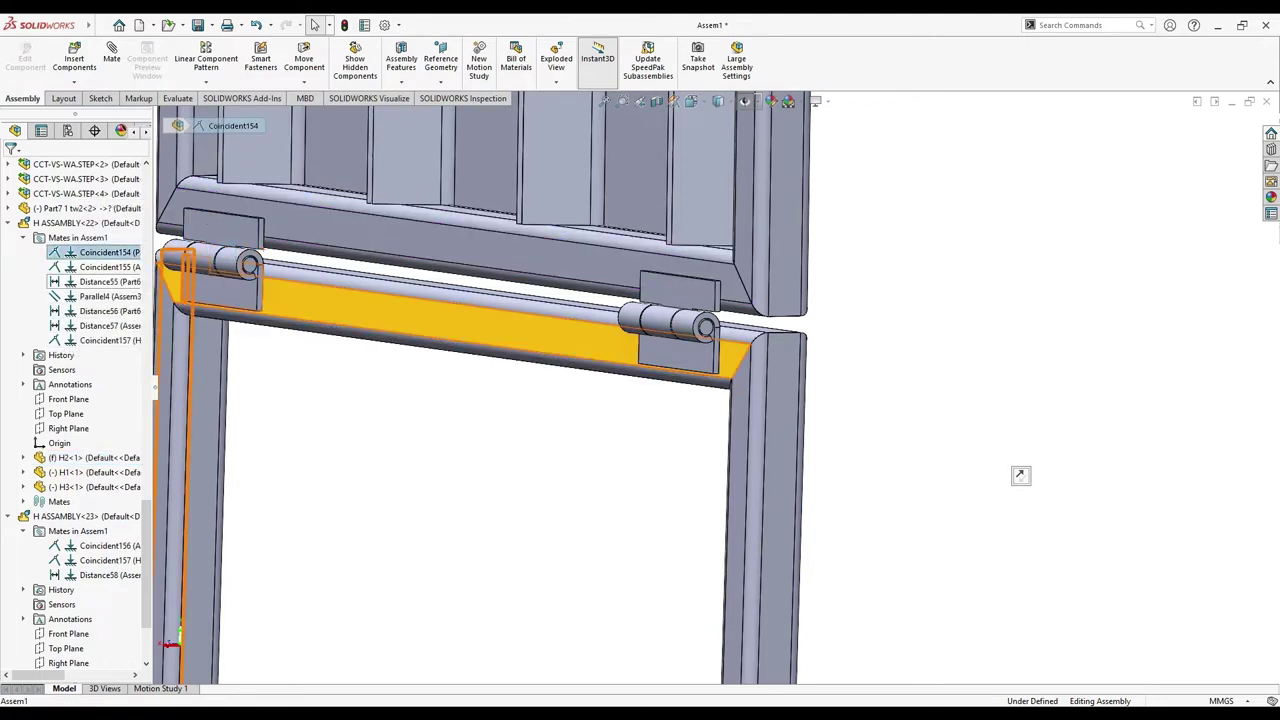
scroll(717, 387, up, 2)
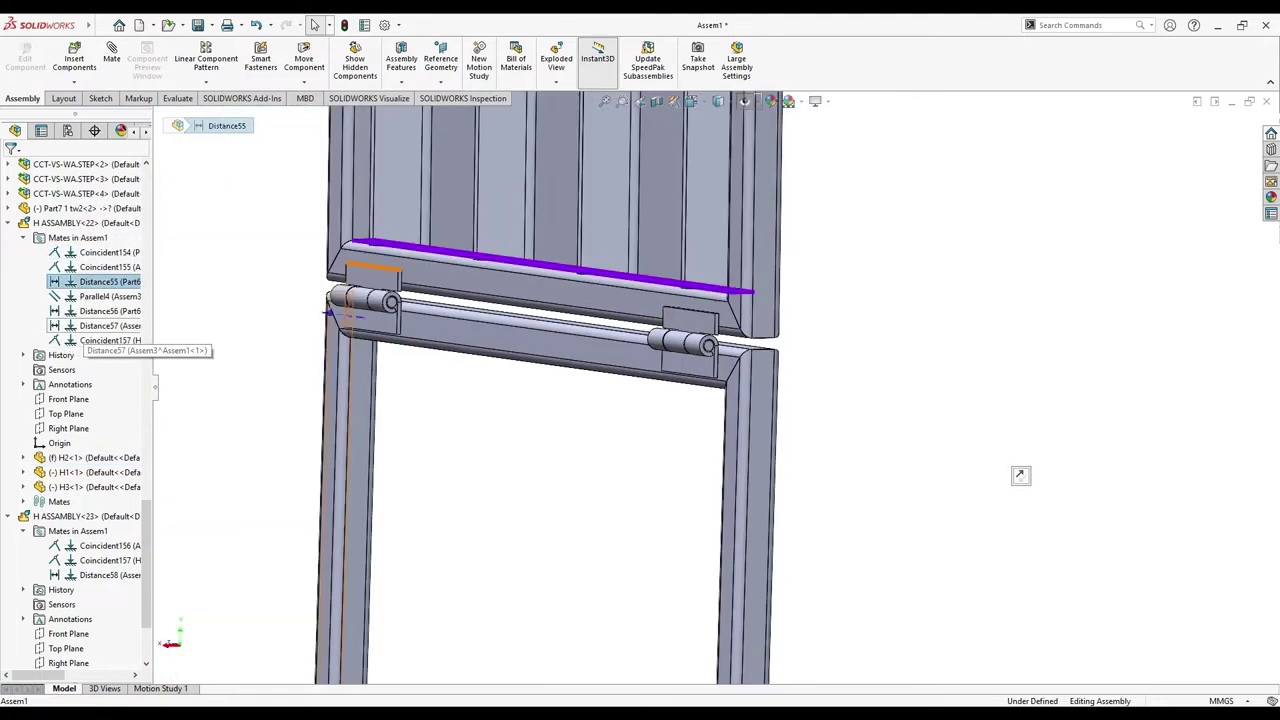
click(105, 311)
click(105, 326)
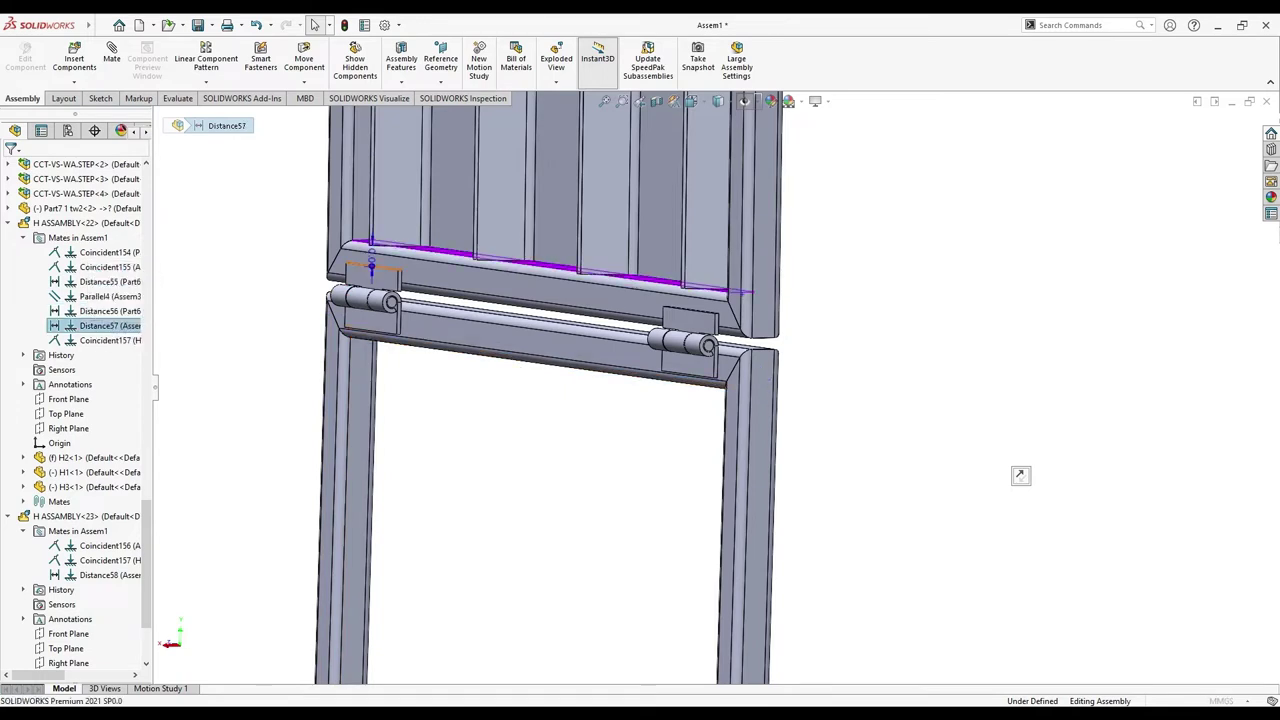
click(120, 305)
text(5)
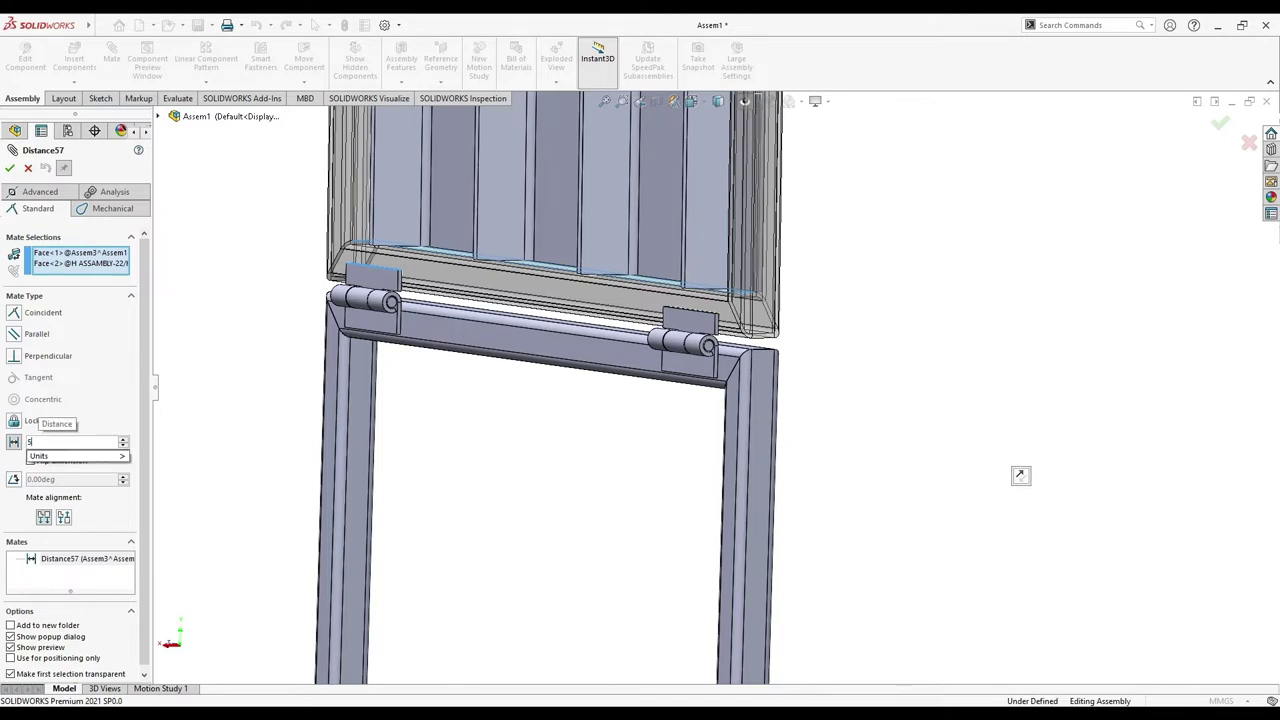
Change the Distance57 hinge mate to a flipped 5 mm and close the Mate tool
key(Return)
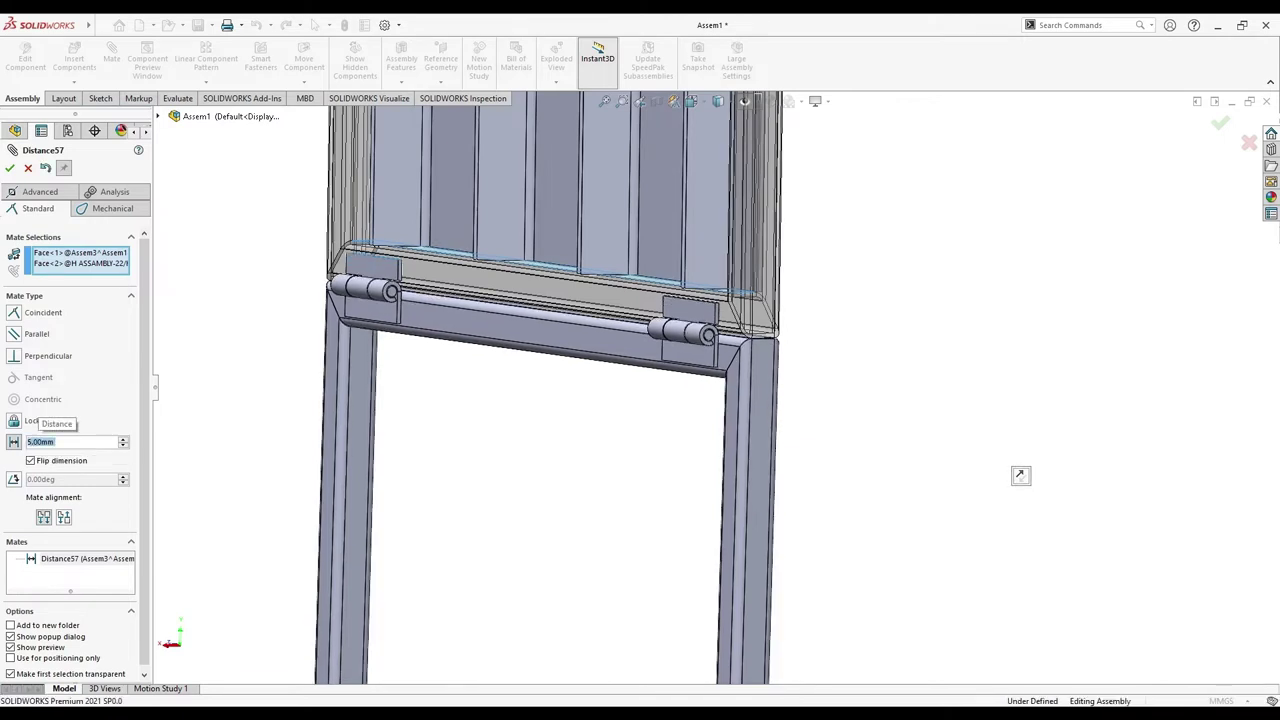
scroll(550, 400, up, 3)
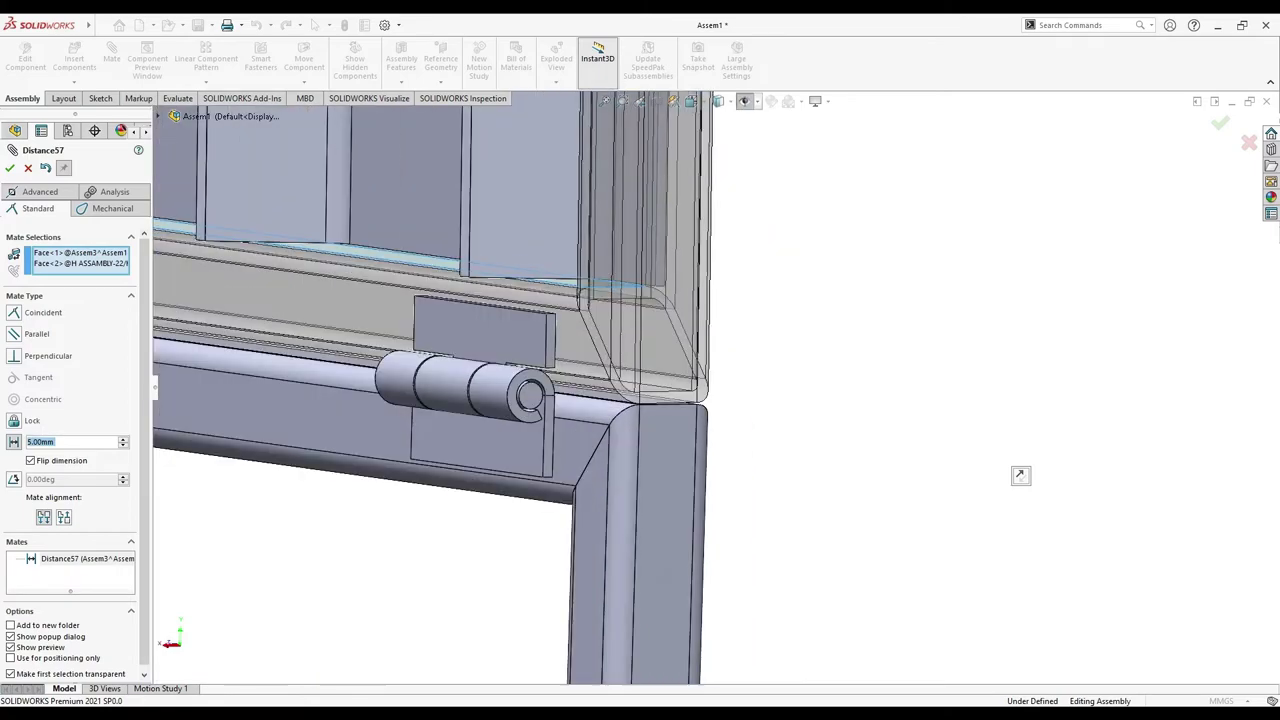
scroll(550, 400, up, 2)
scroll(550, 400, down, 4)
scroll(550, 400, down, 1)
scroll(1020, 475, down, 2)
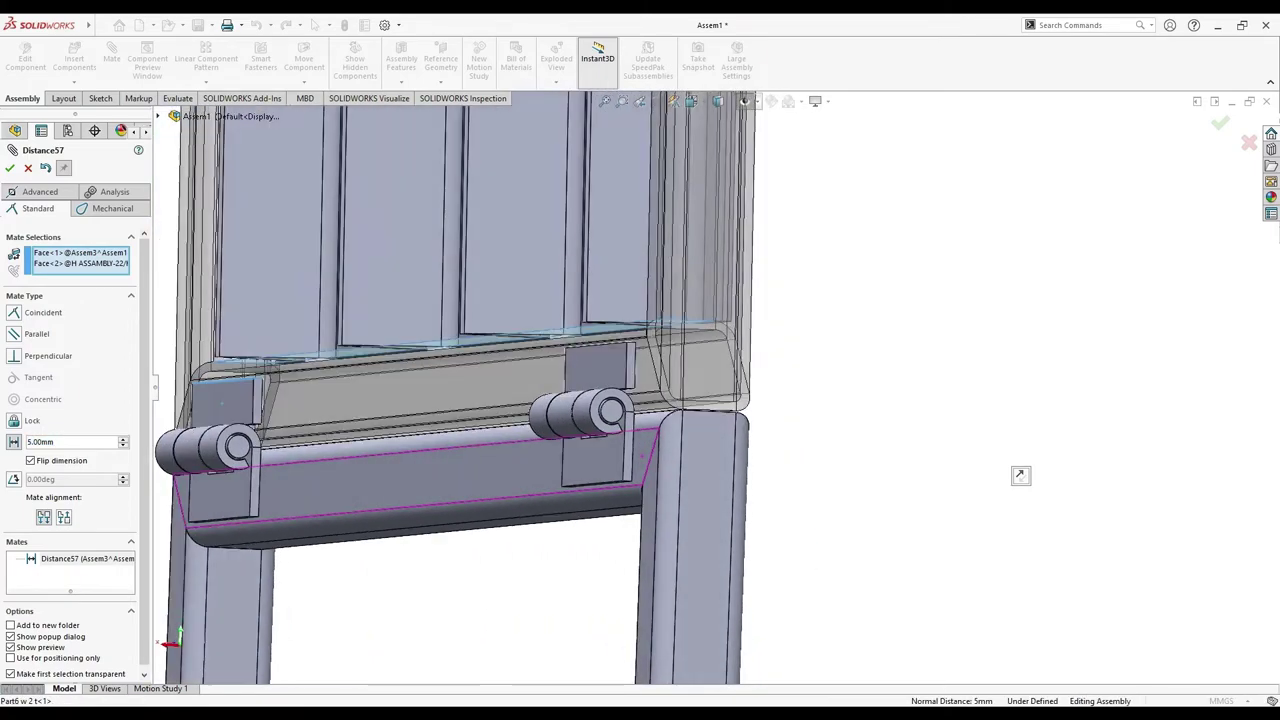
scroll(1020, 475, down, 2)
scroll(1020, 475, down, 2)
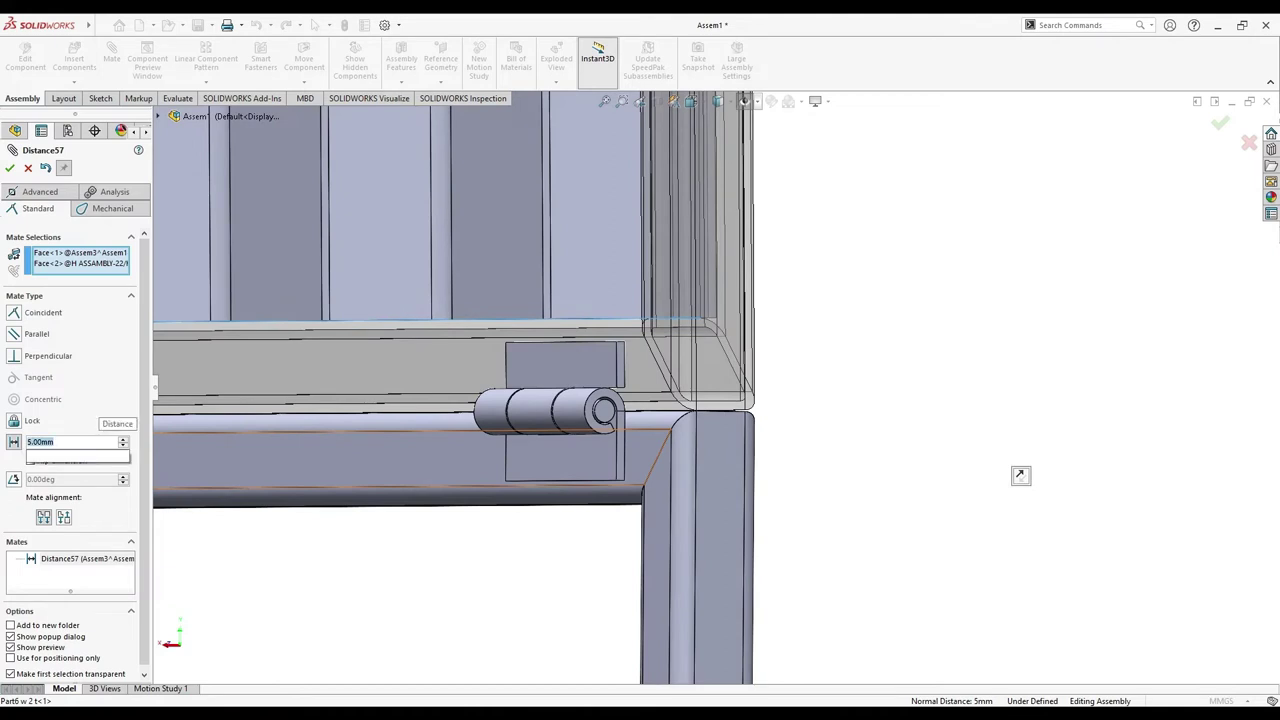
text(7)
key(Return)
key(Return)
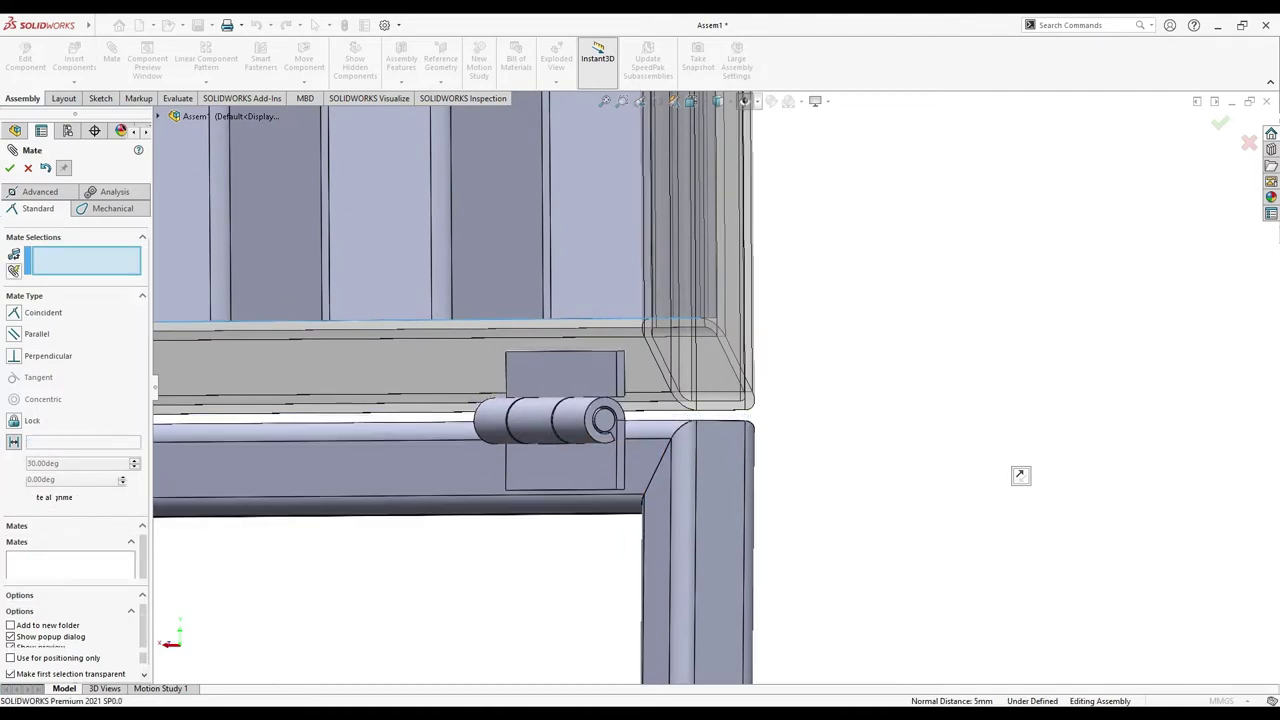
key(Escape)
Swing the window frame up and forward to horizontal about its hinge
scroll(231, 340, up, 5)
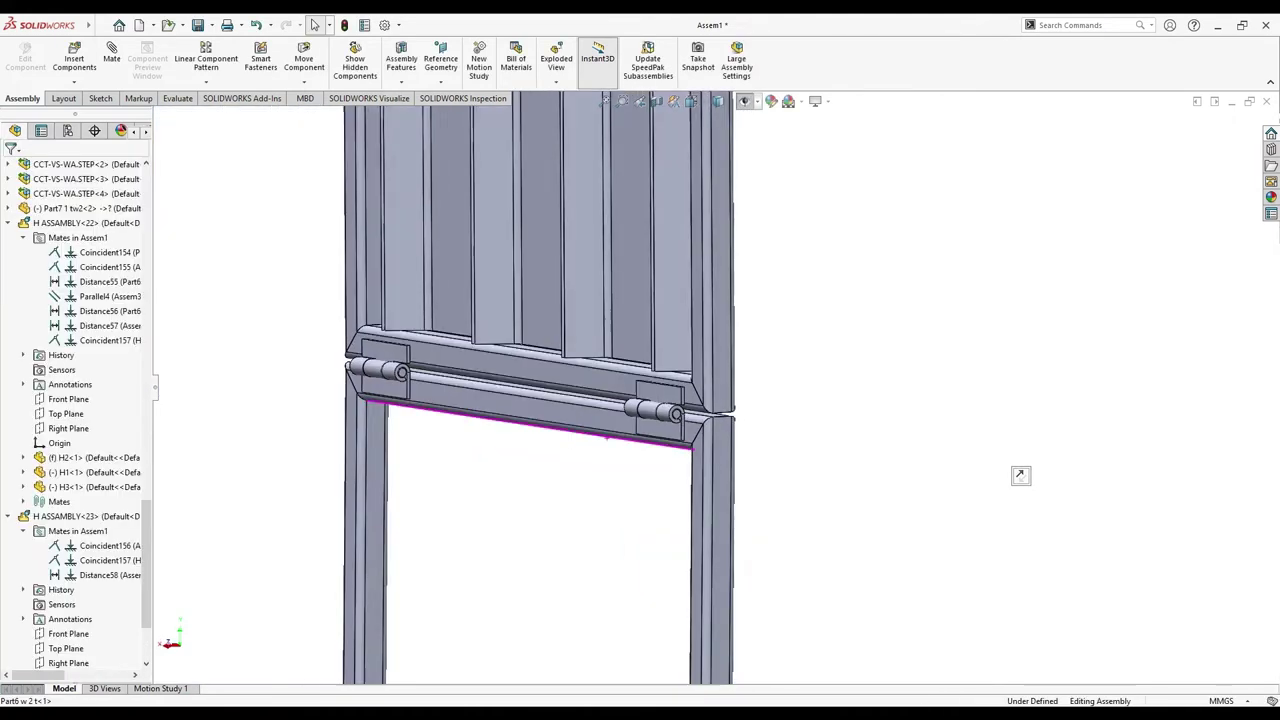
middle_drag(231, 340, 615, 437)
mouse_move(622, 460)
mouse_down()
mouse_move(648, 492)
mouse_move(560, 450)
mouse_up()
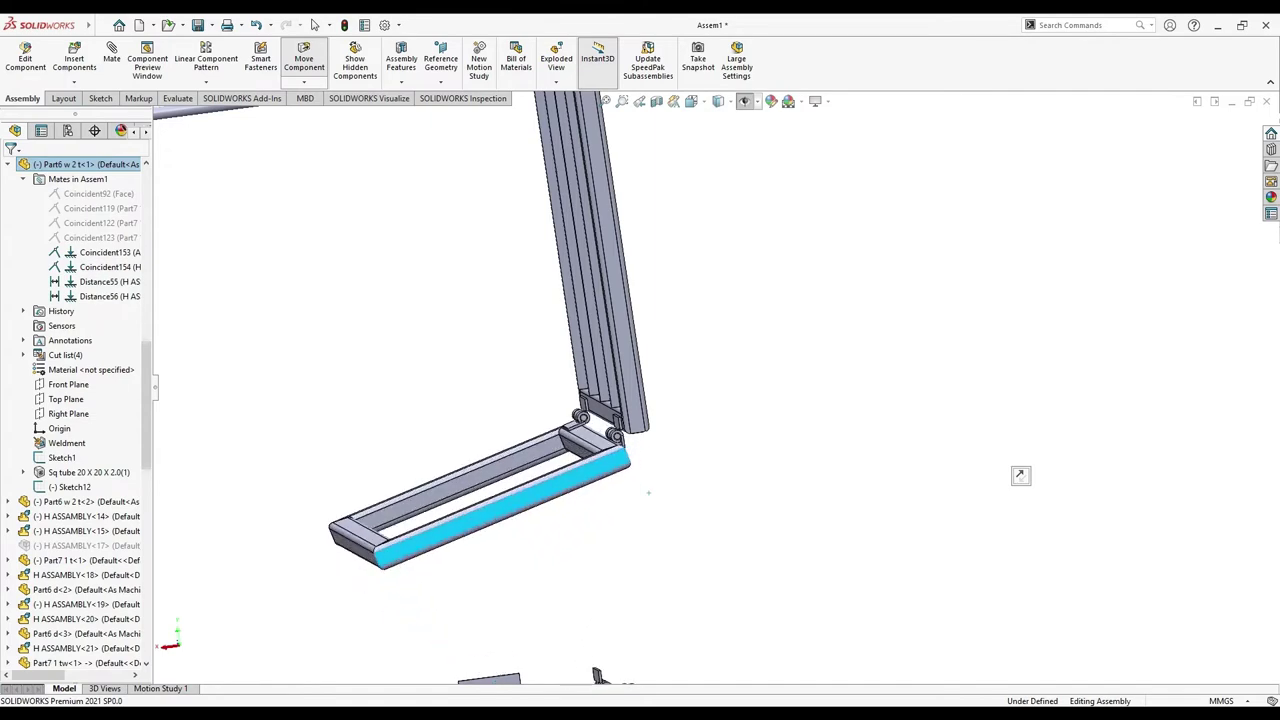
key(Escape)
middle_drag(560, 450, 700, 450)
scroll(700, 450, up, 3)
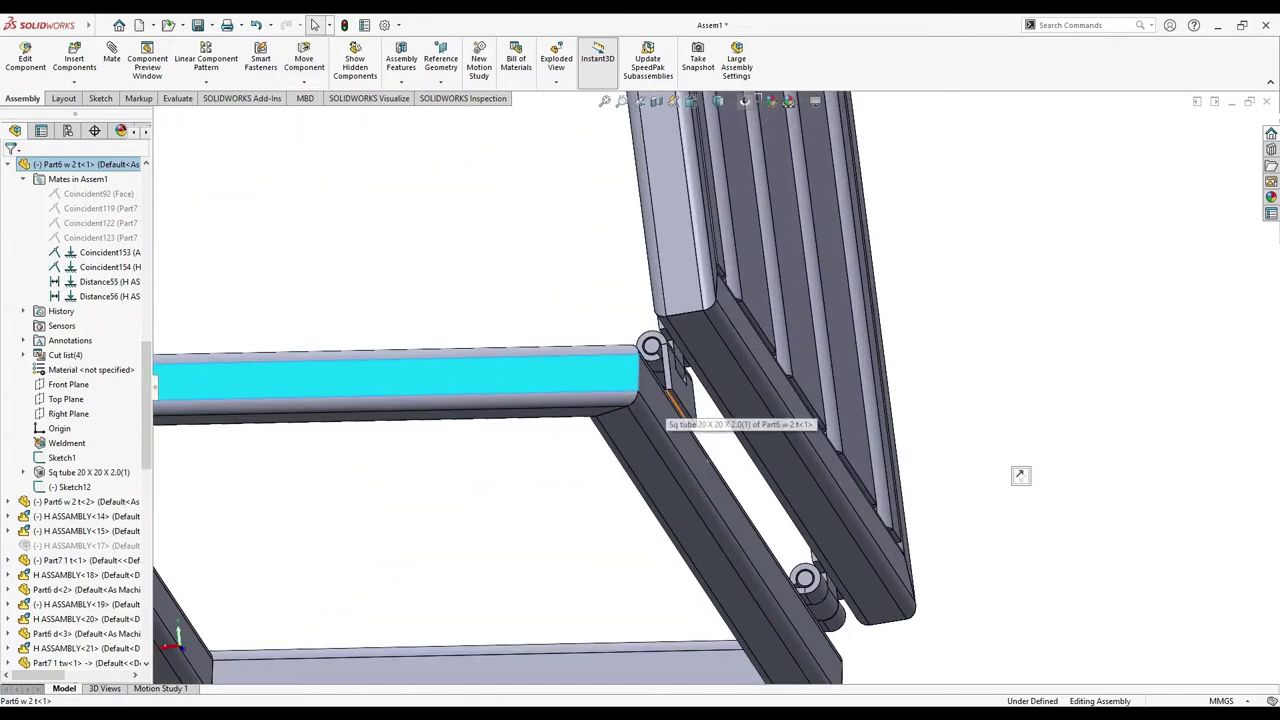
Coincident-mate the diagonal frame tube to the hinge part
click(672, 402)
middle_drag(672, 402, 650, 360)
scroll(650, 360, down, 3)
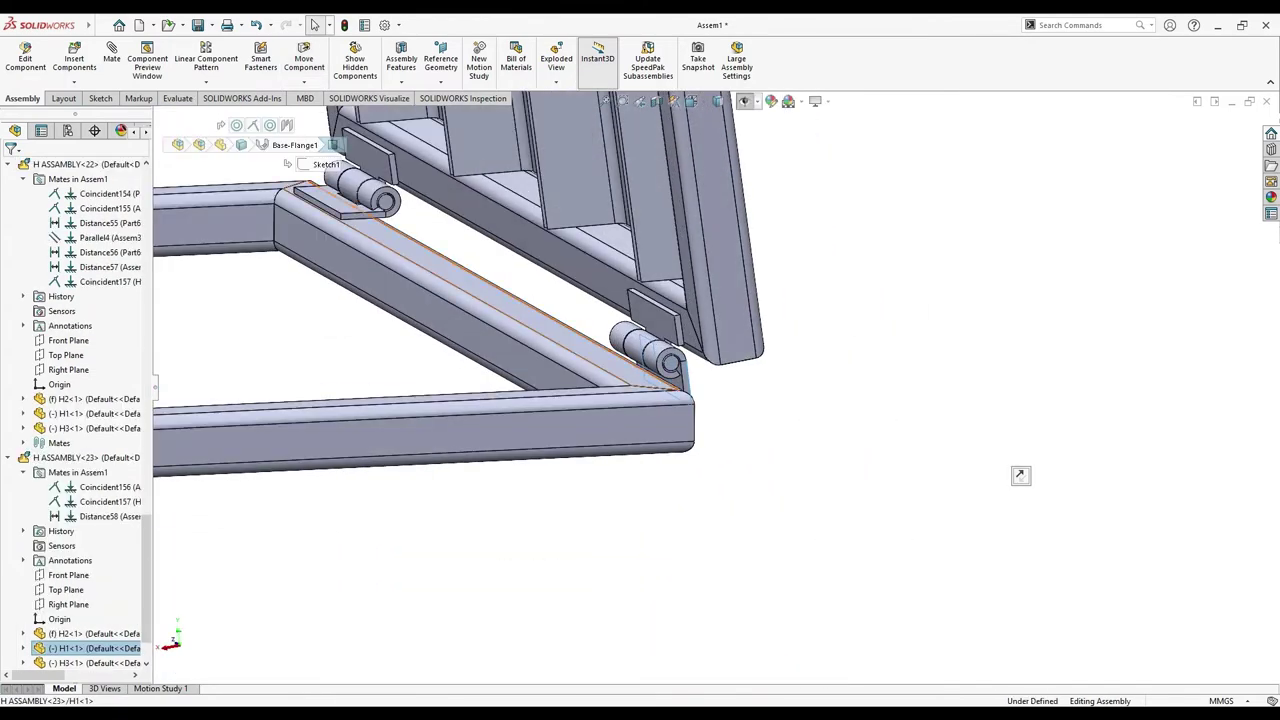
click(640, 376)
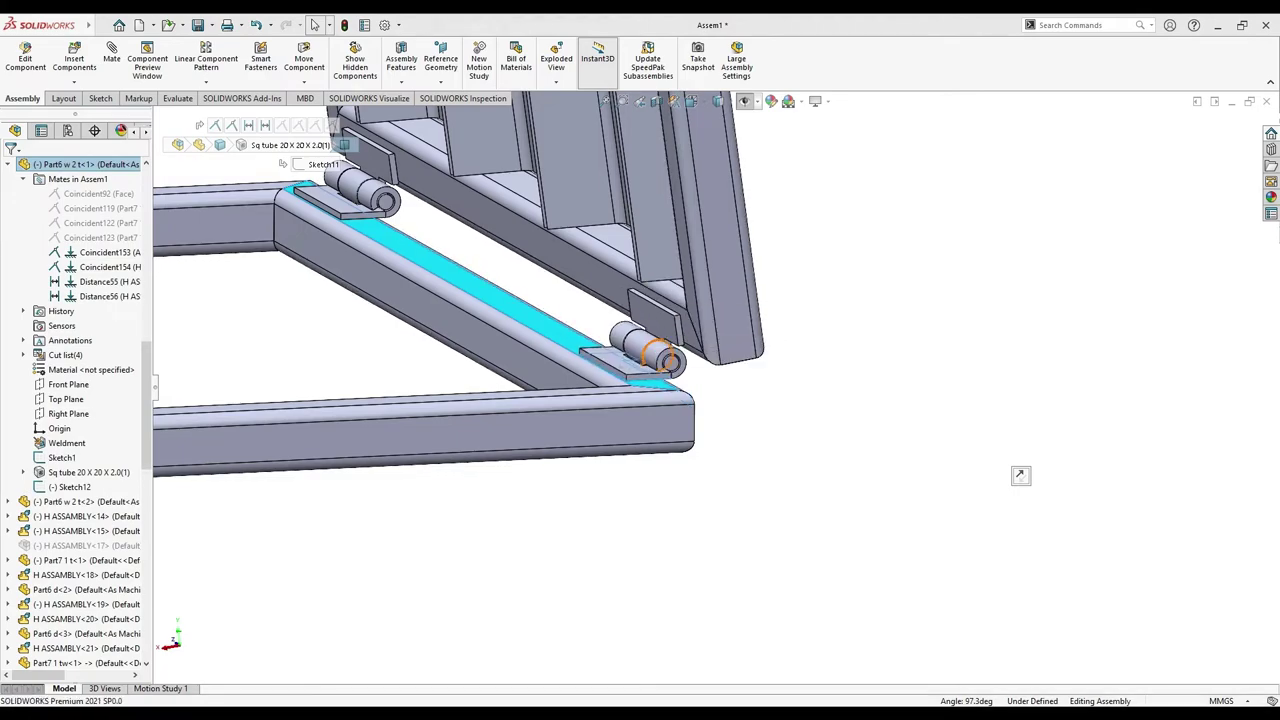
Swing the small window frame down to vertical and show the hidden components
scroll(660, 355, down, 5)
middle_drag(660, 355, 600, 400)
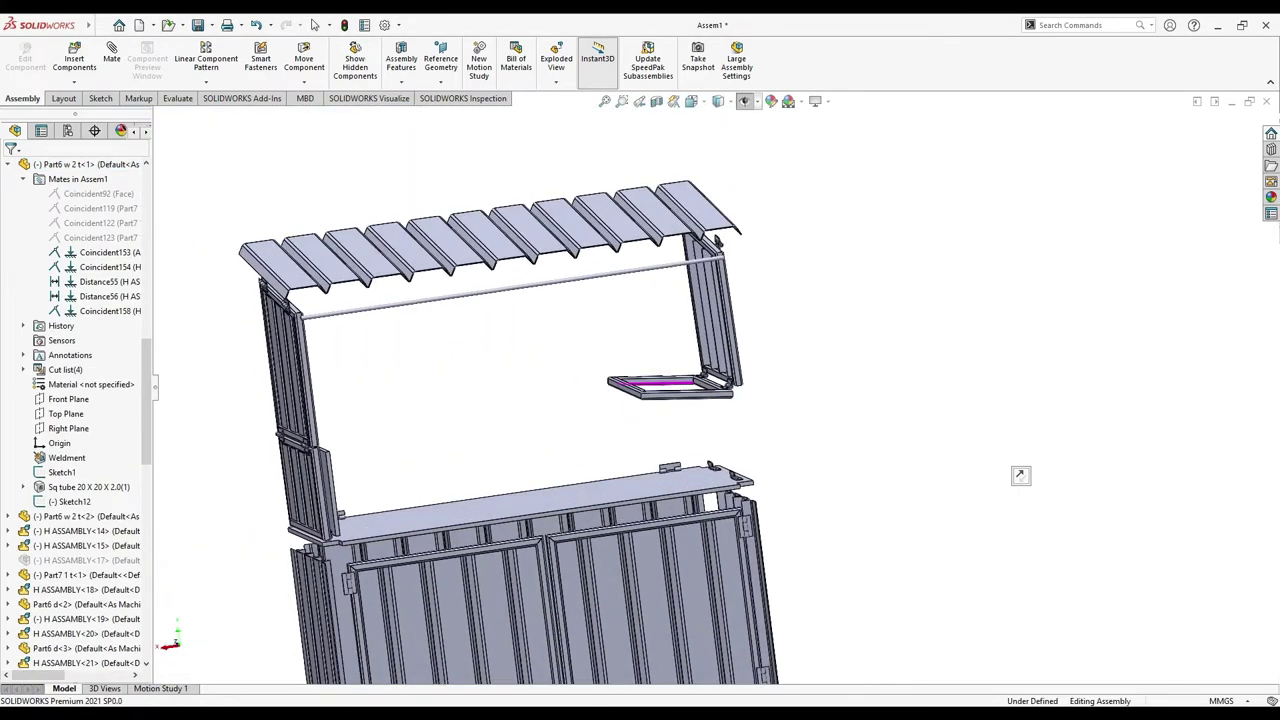
scroll(634, 412, down, 3)
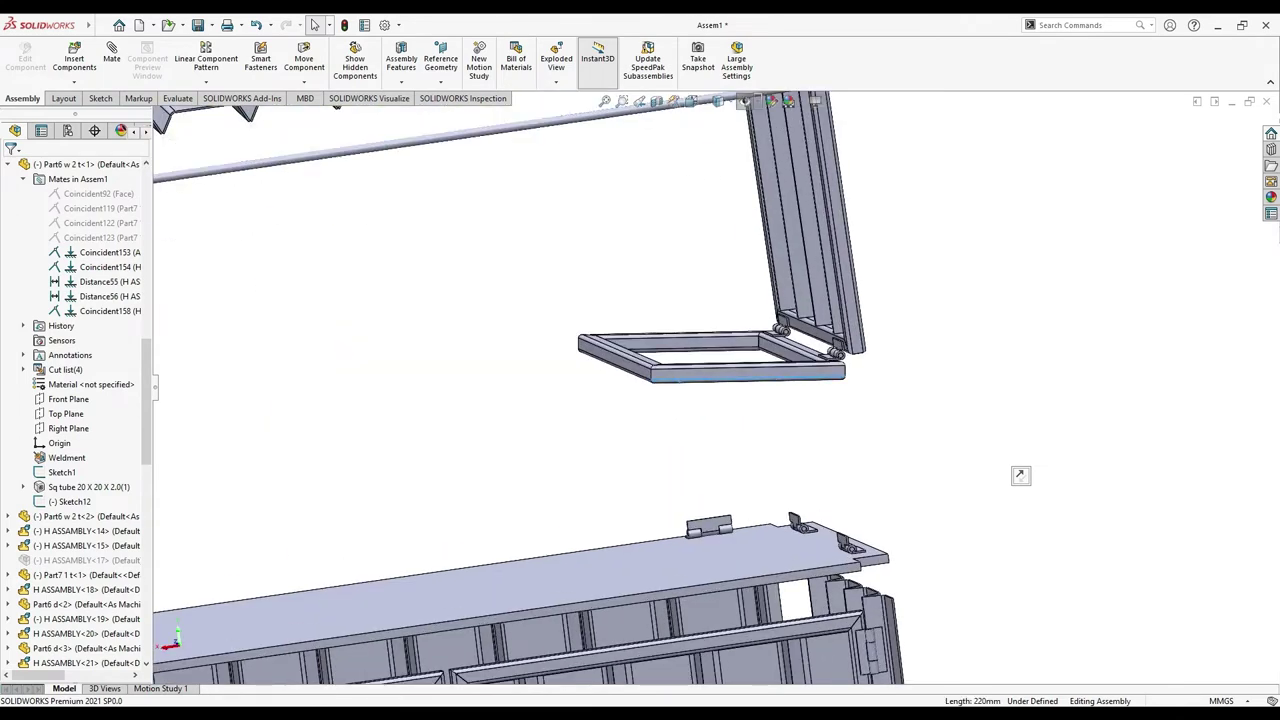
drag(700, 372, 679, 381)
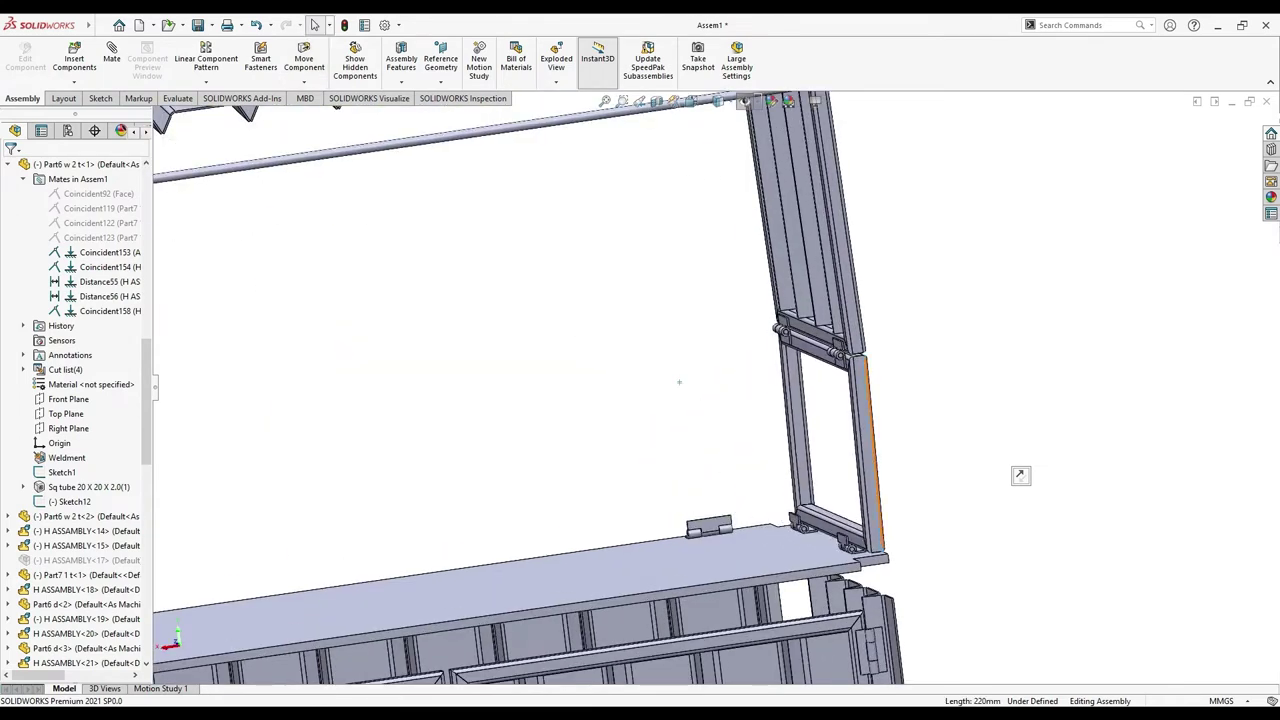
scroll(679, 381, up, 4)
click(355, 62)
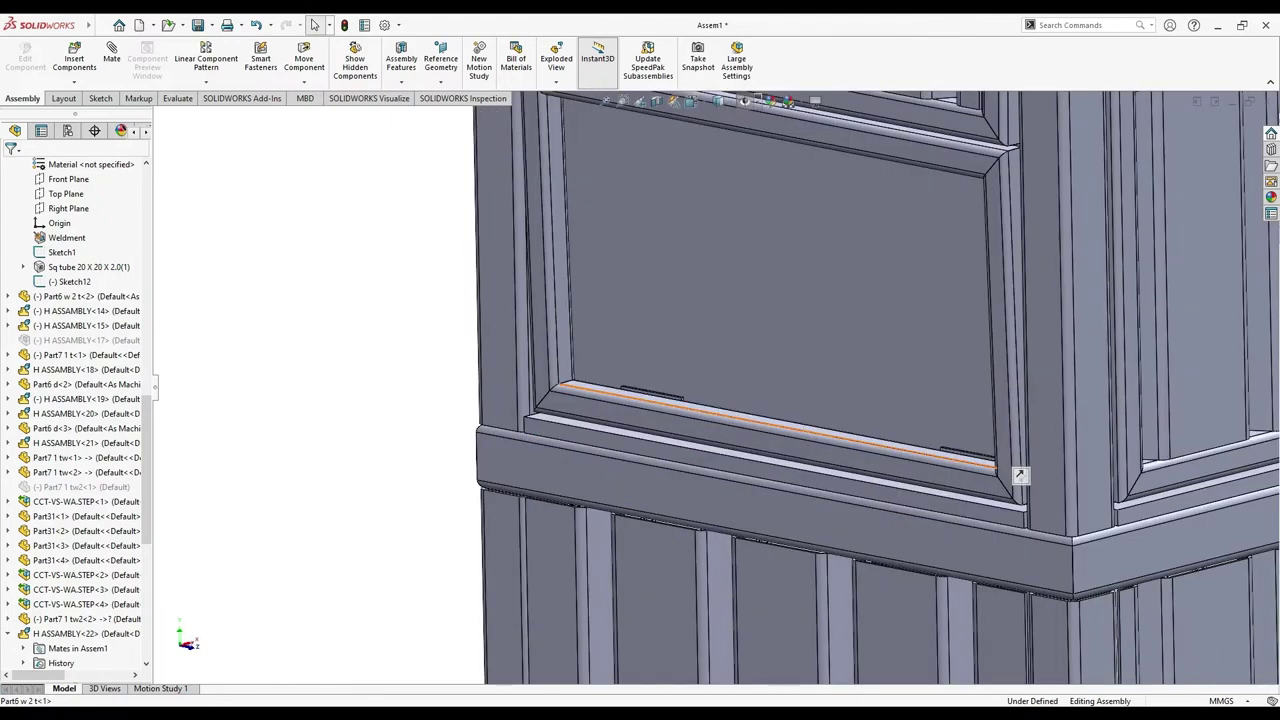
Collapse all expanded components in the FeatureManager tree
click(1014, 470)
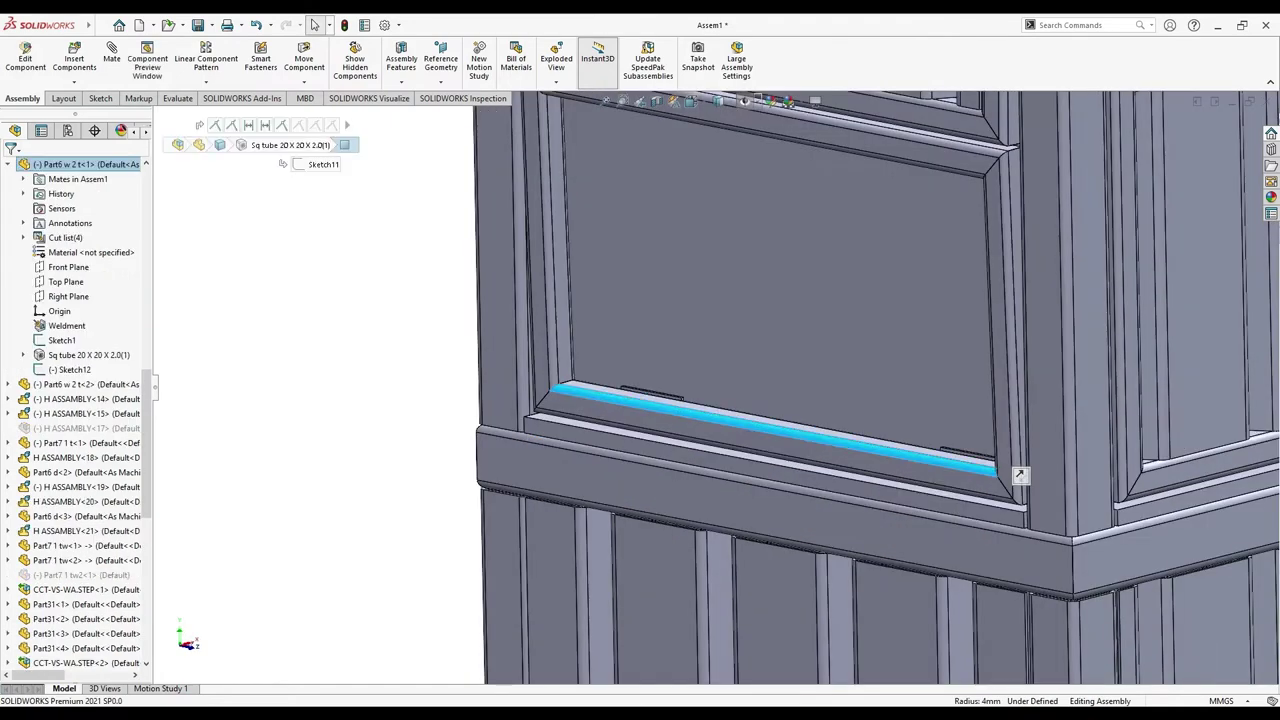
right_click(118, 212)
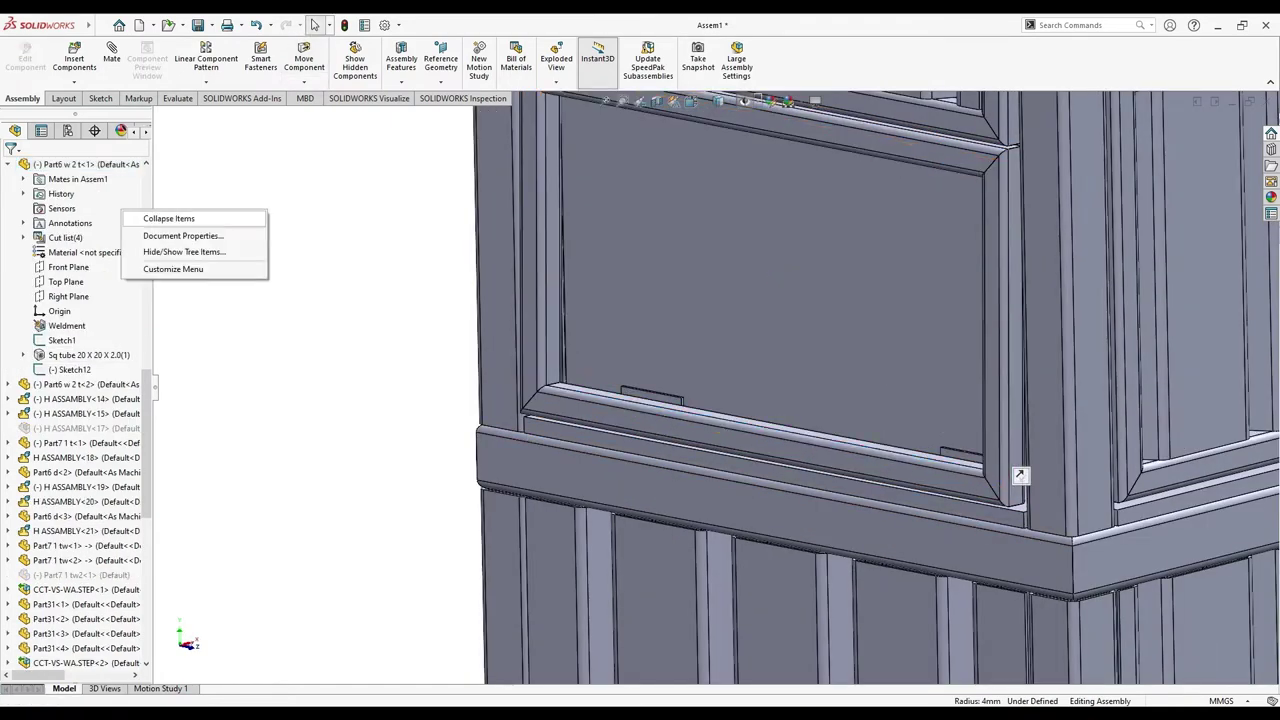
click(160, 217)
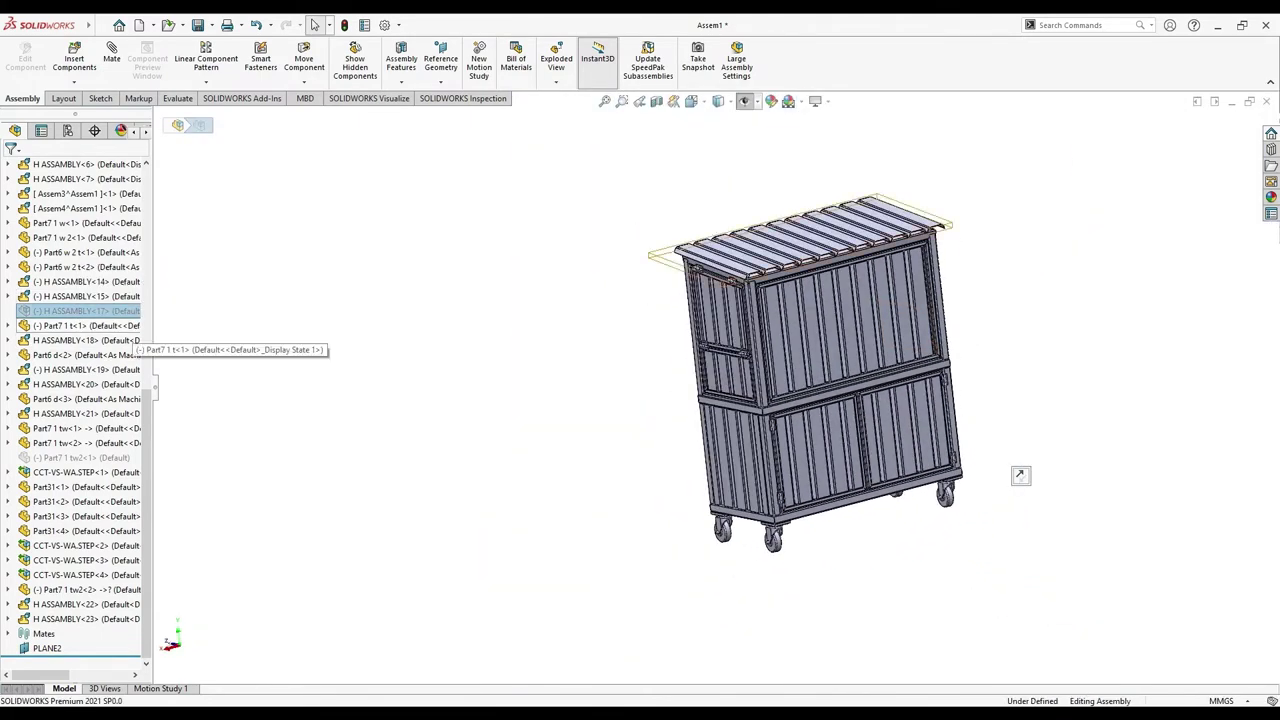
Restore H ASSEMBLY<17> with Unsuppress/Show so it reappears at the cabinet's upper edge
right_click(131, 302)
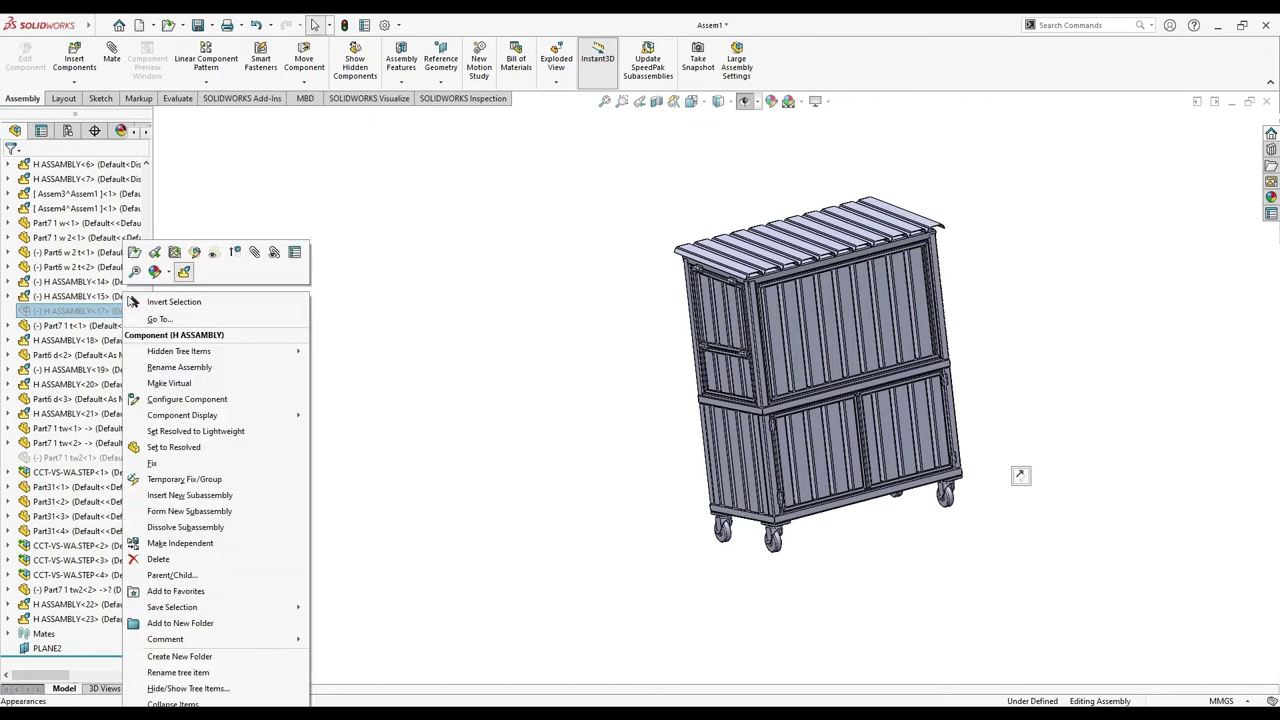
click(135, 271)
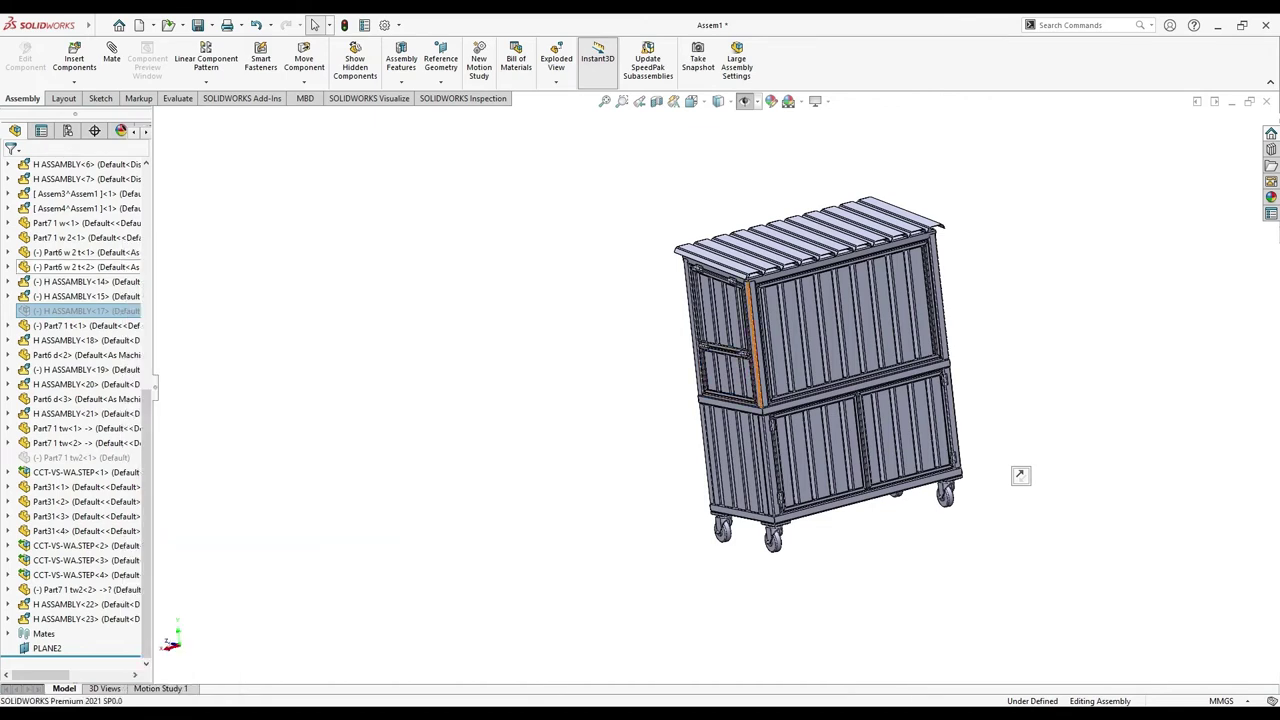
scroll(803, 394, down, 5)
right_click(63, 301)
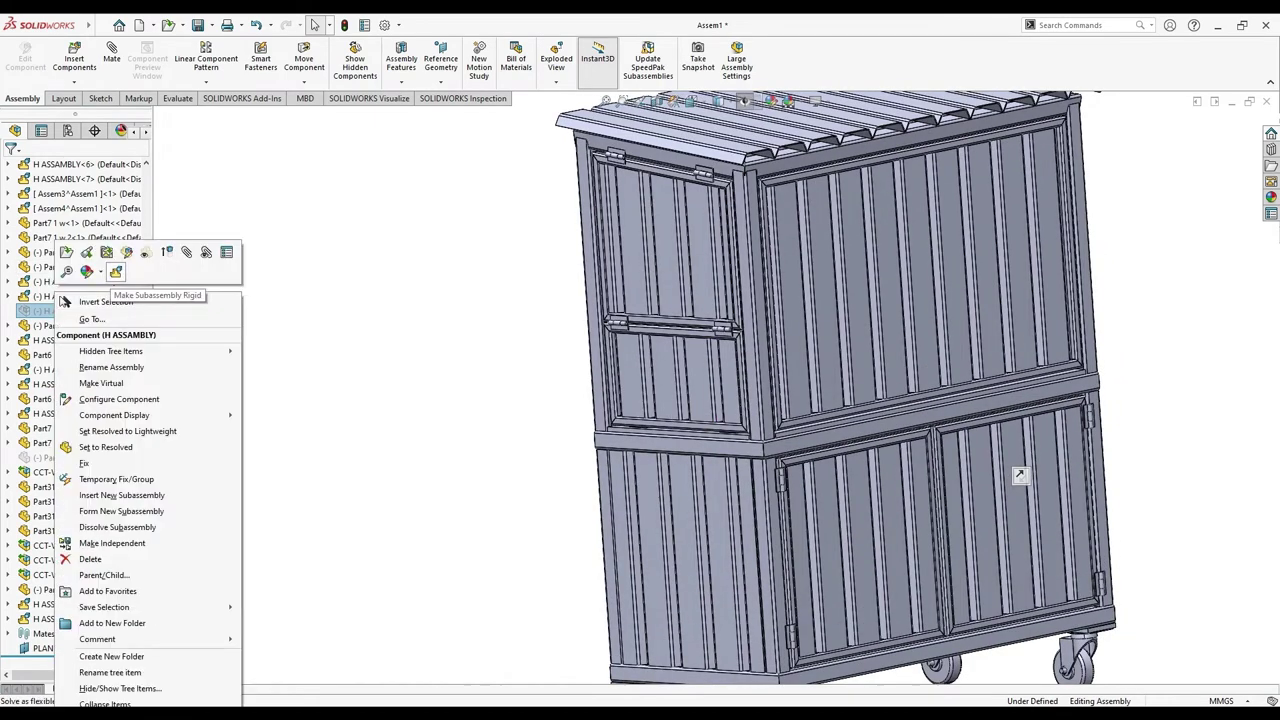
key(Escape)
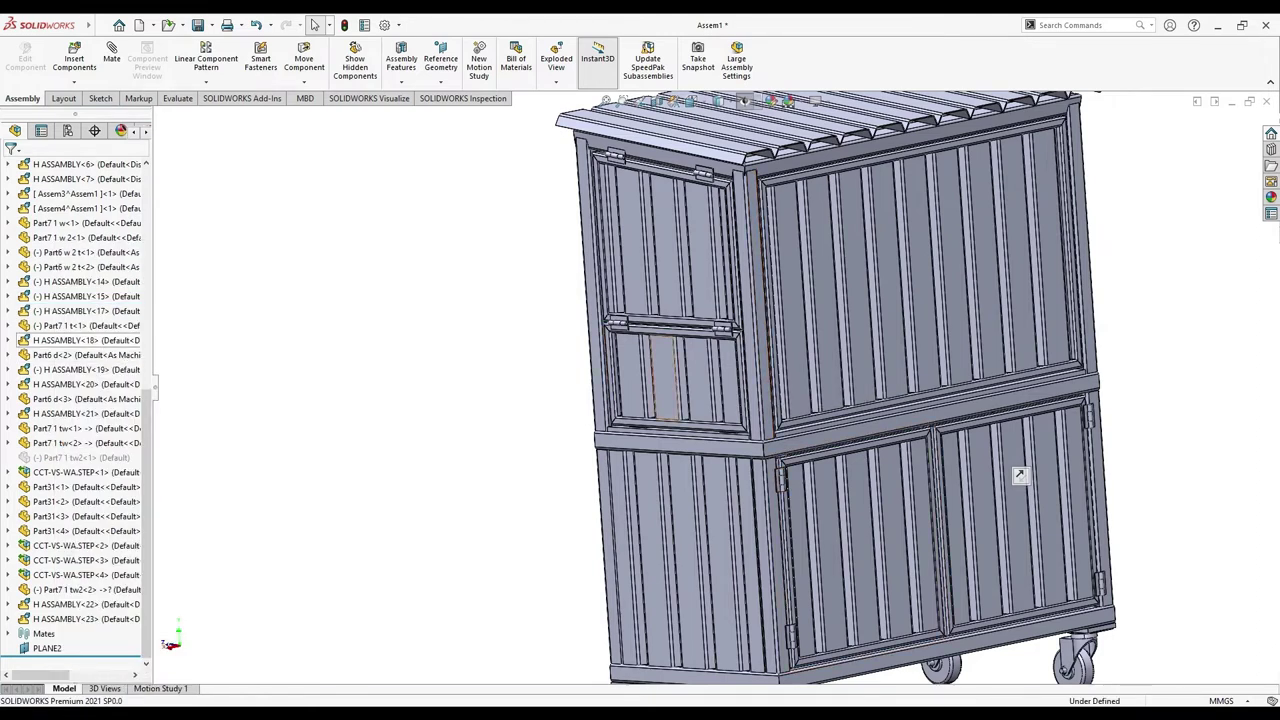
scroll(1020, 475, down, 3)
click(75, 457)
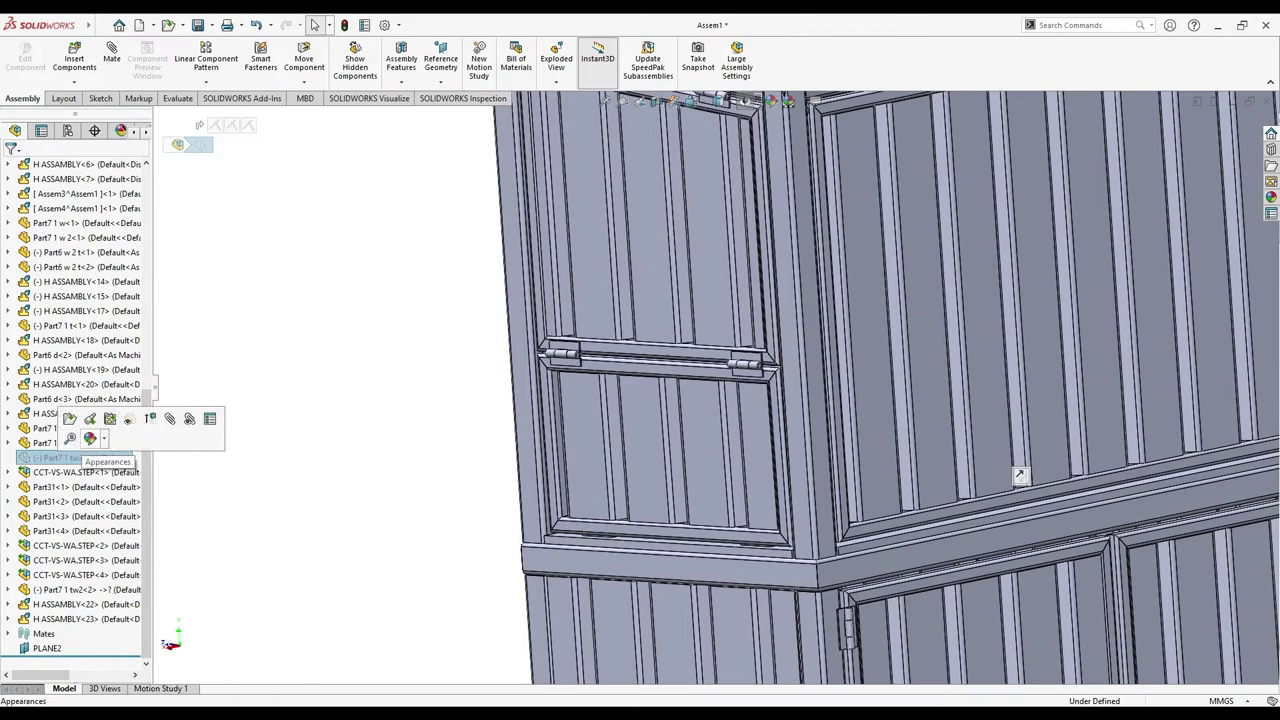
click(150, 419)
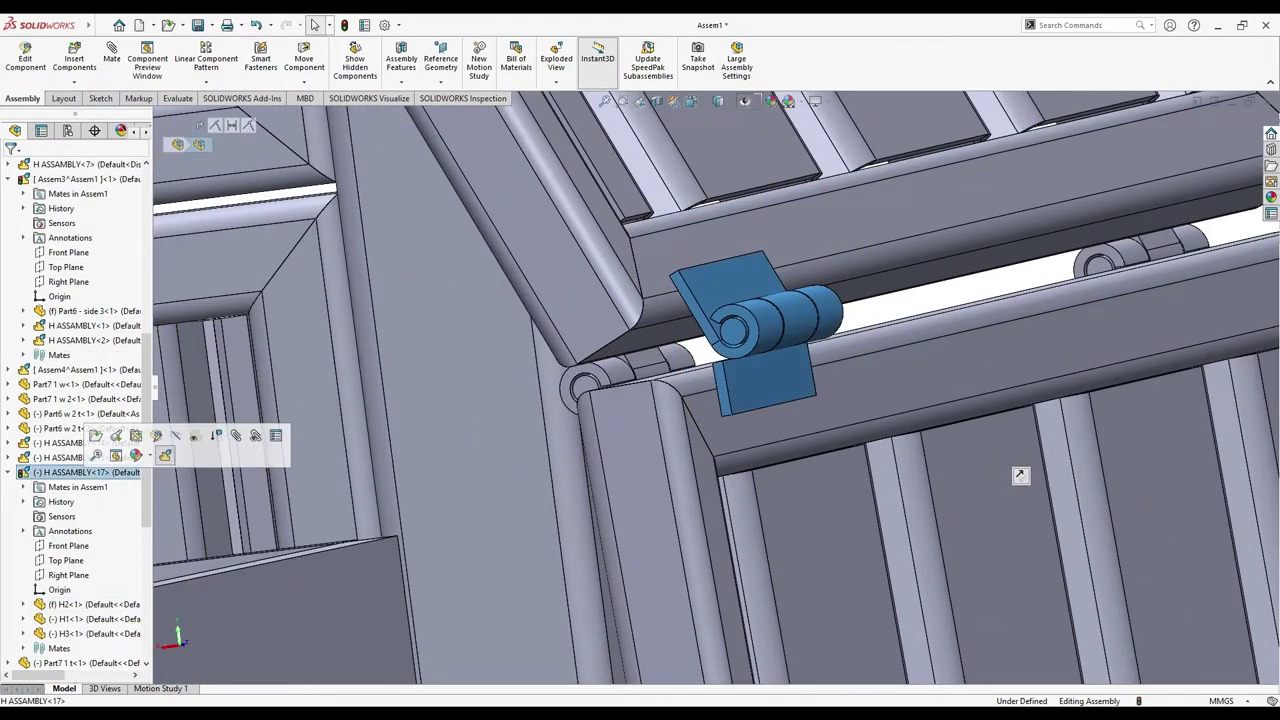
Delete the stray H ASSEMBLY<17> hinge subassembly
key(Delete)
key(Return)
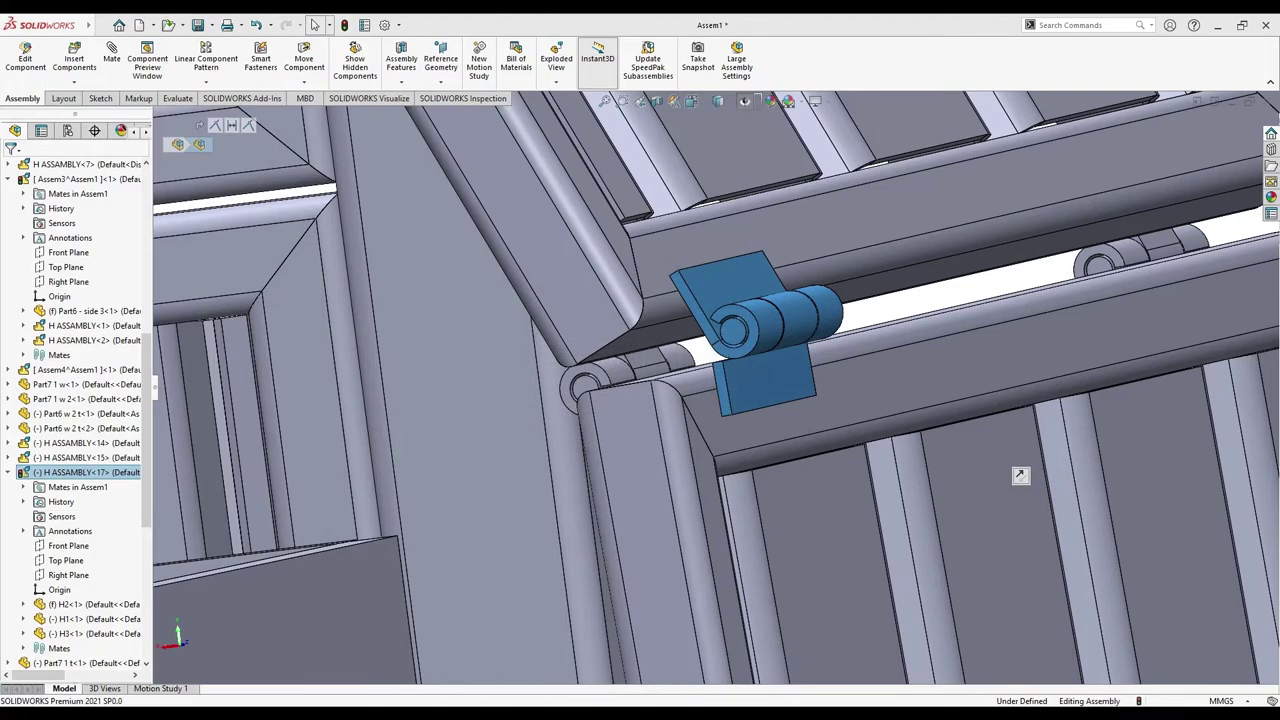
key(ctrl+1)
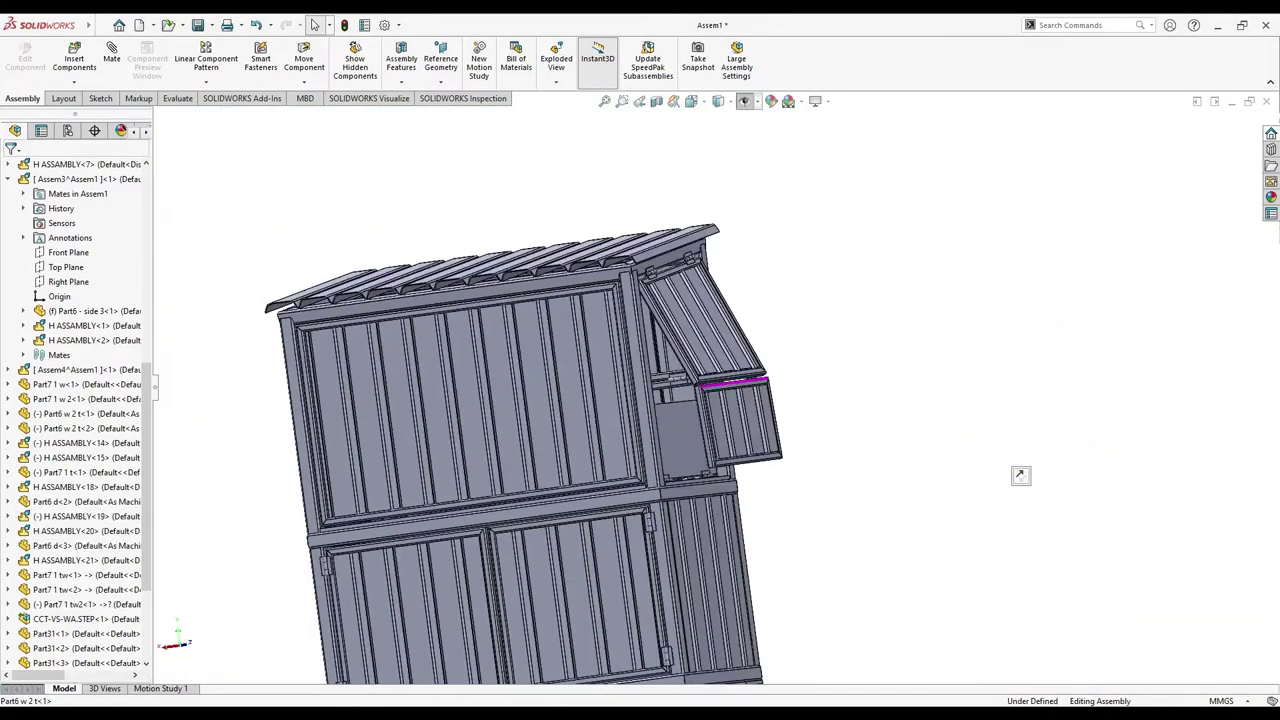
key(ctrl+shift+z)
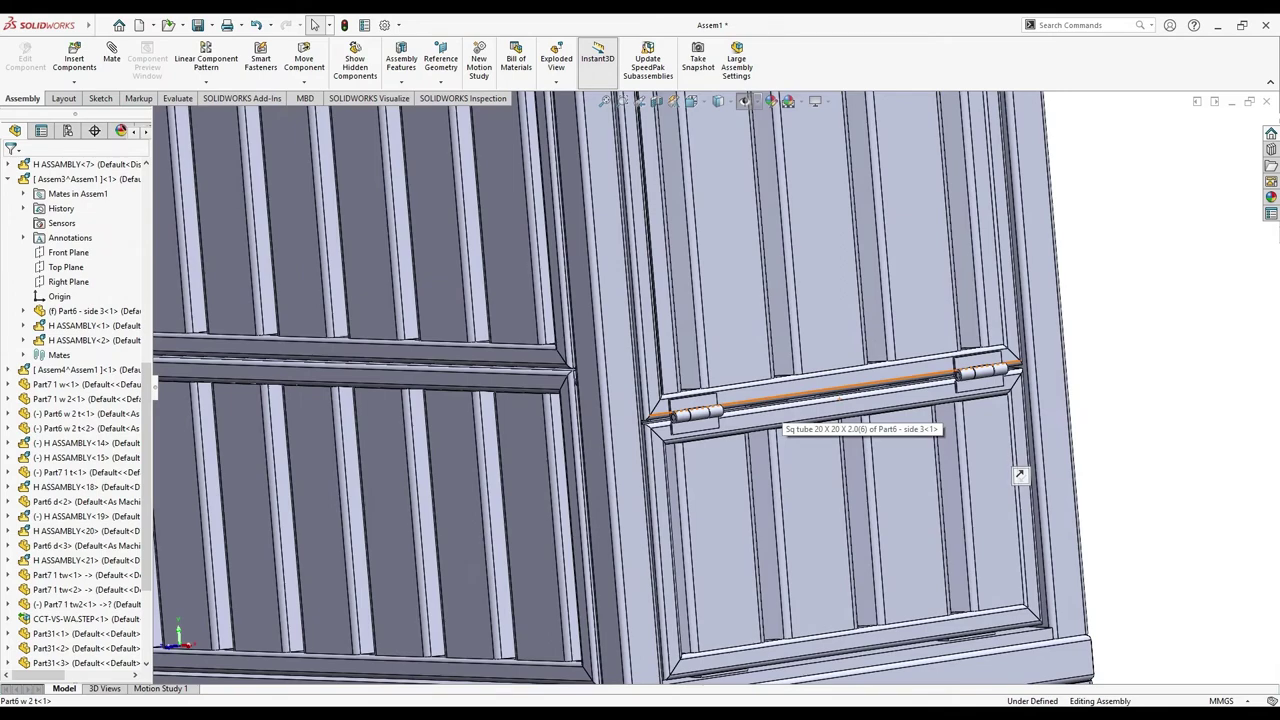
Swing the side window flap open to nearly horizontal on its hinges
click(830, 395)
key(ctrl+shift+z)
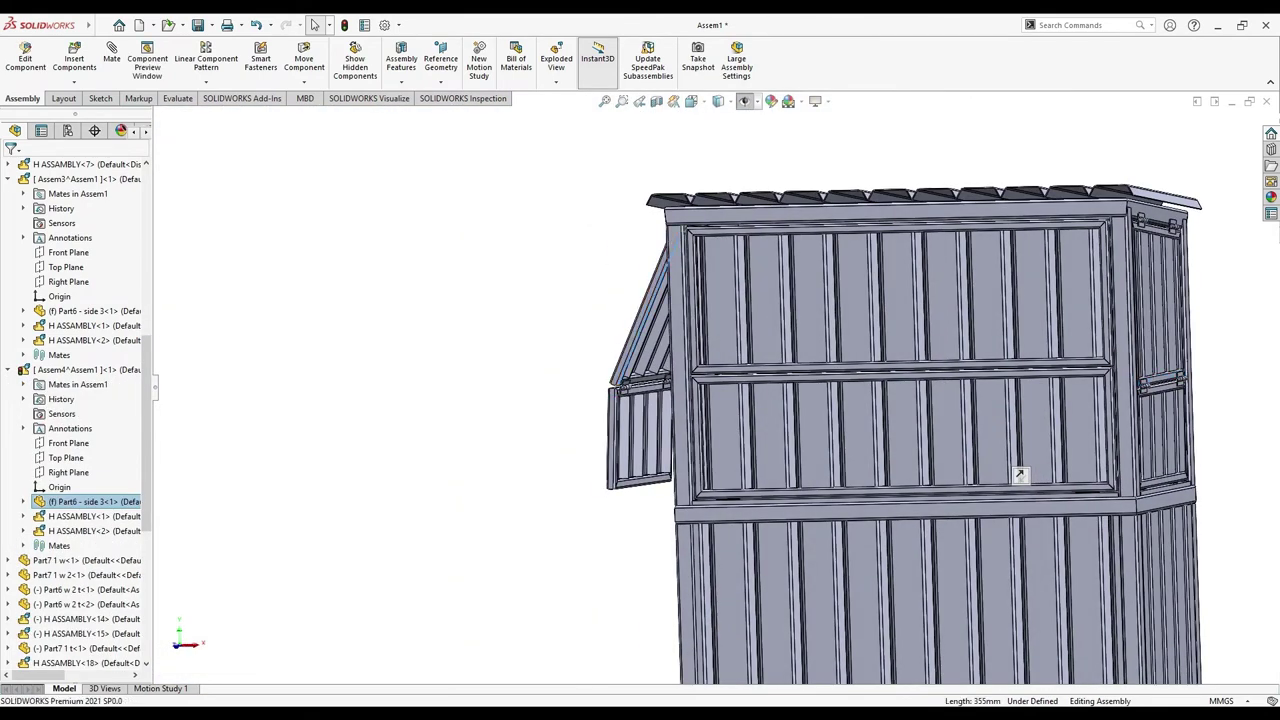
drag(640, 450, 628, 362)
key(ctrl+shift+z)
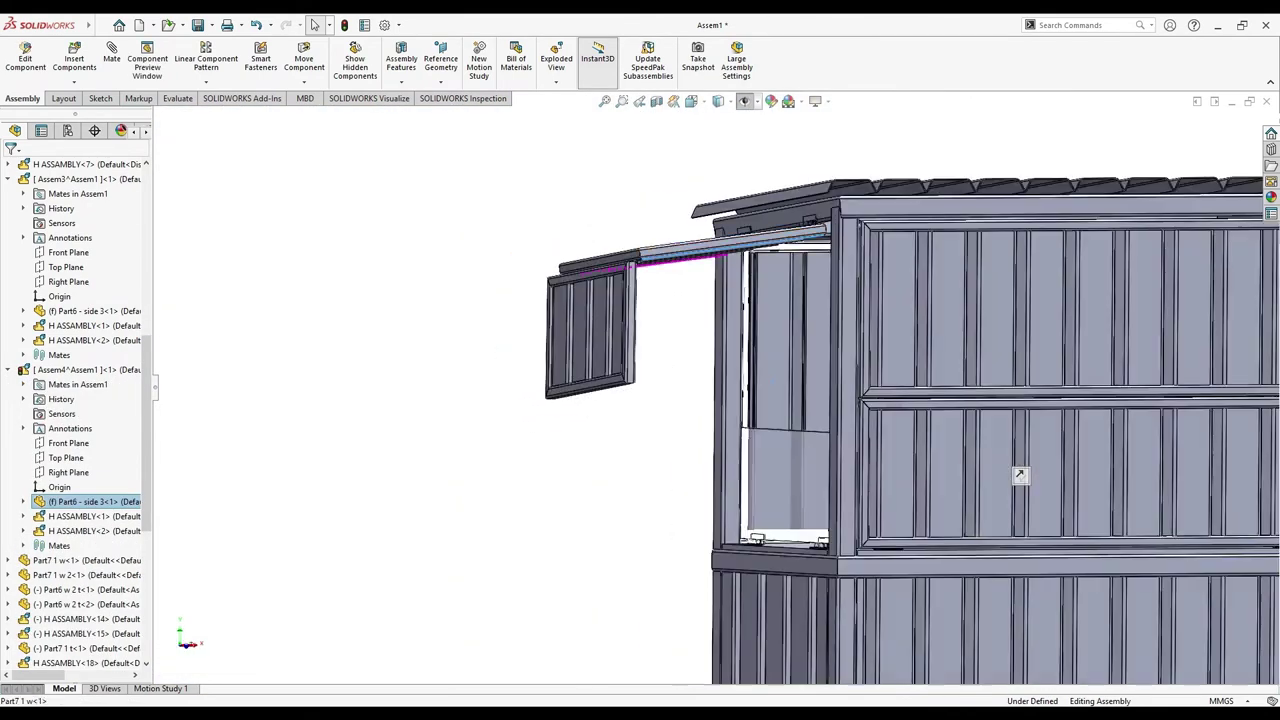
scroll(620, 325, down, 4)
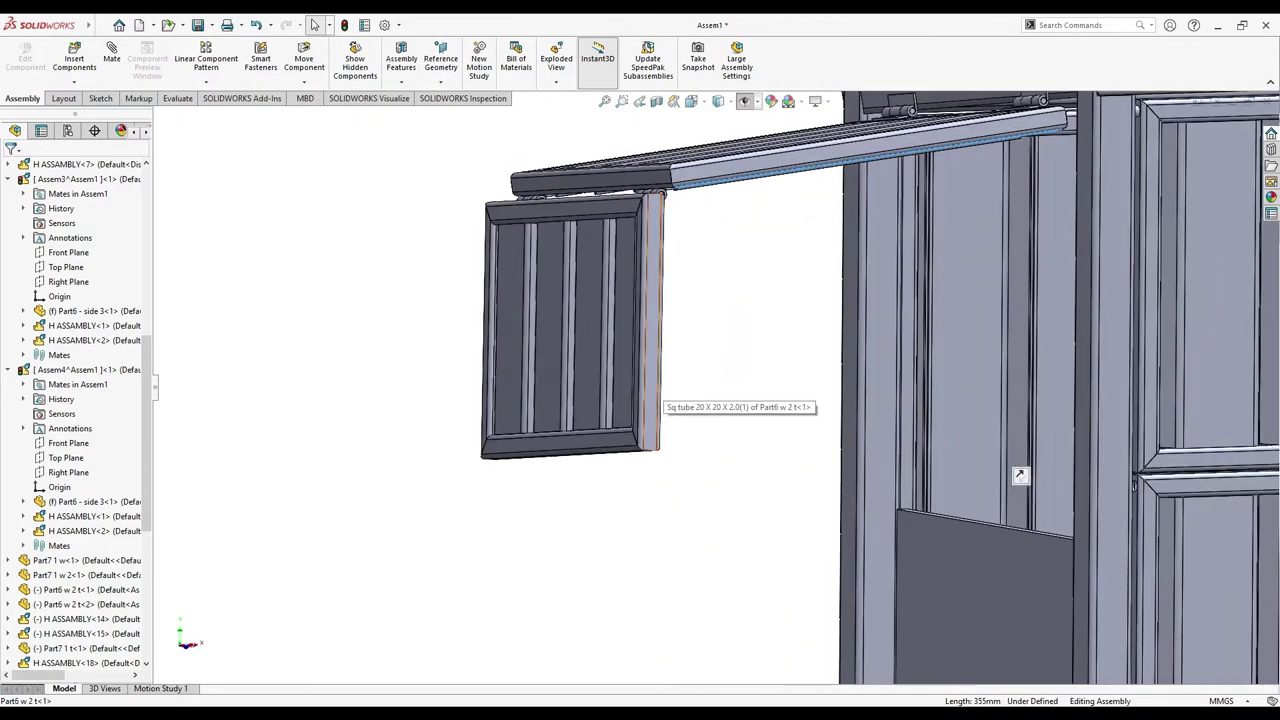
drag(655, 400, 648, 411)
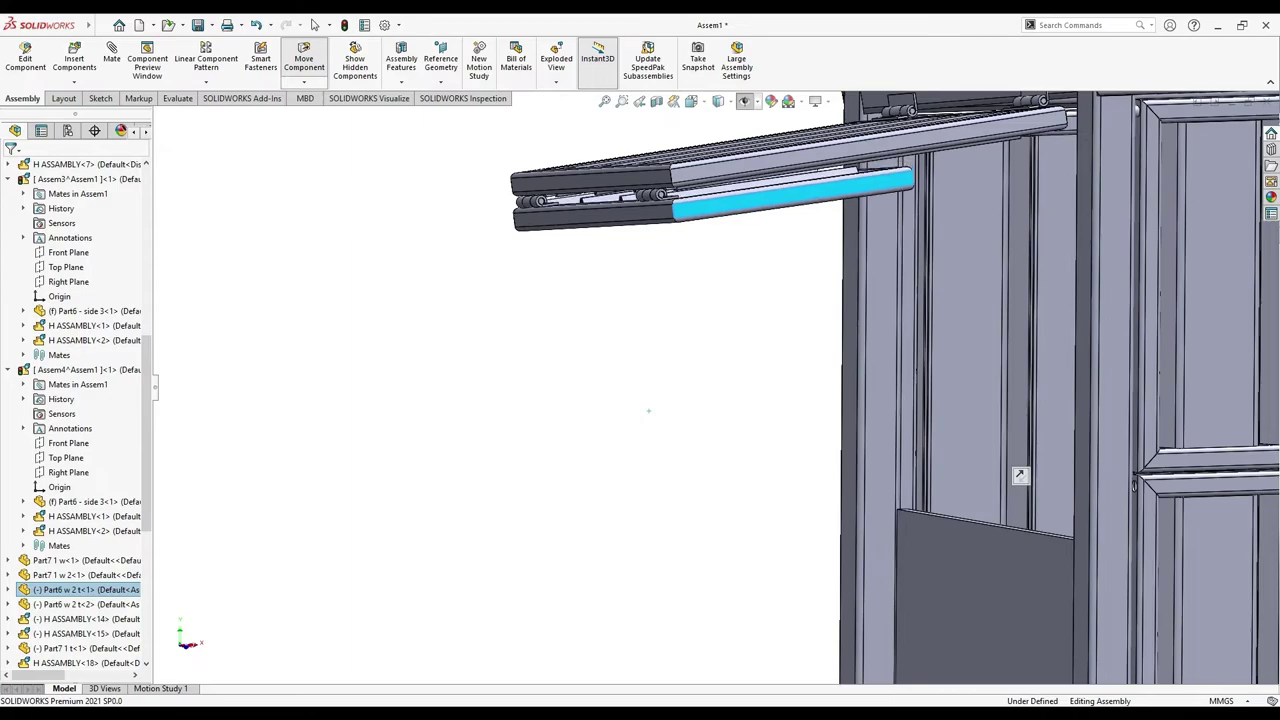
key(Escape)
key(ctrl+7)
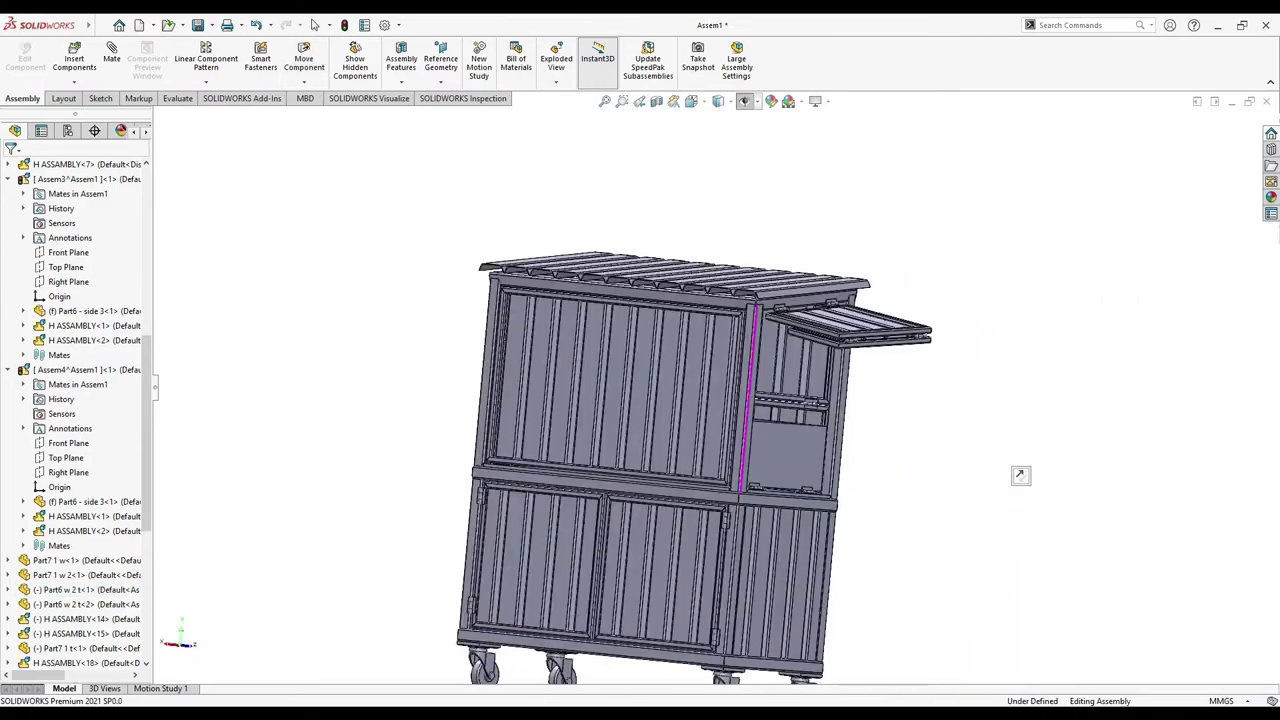
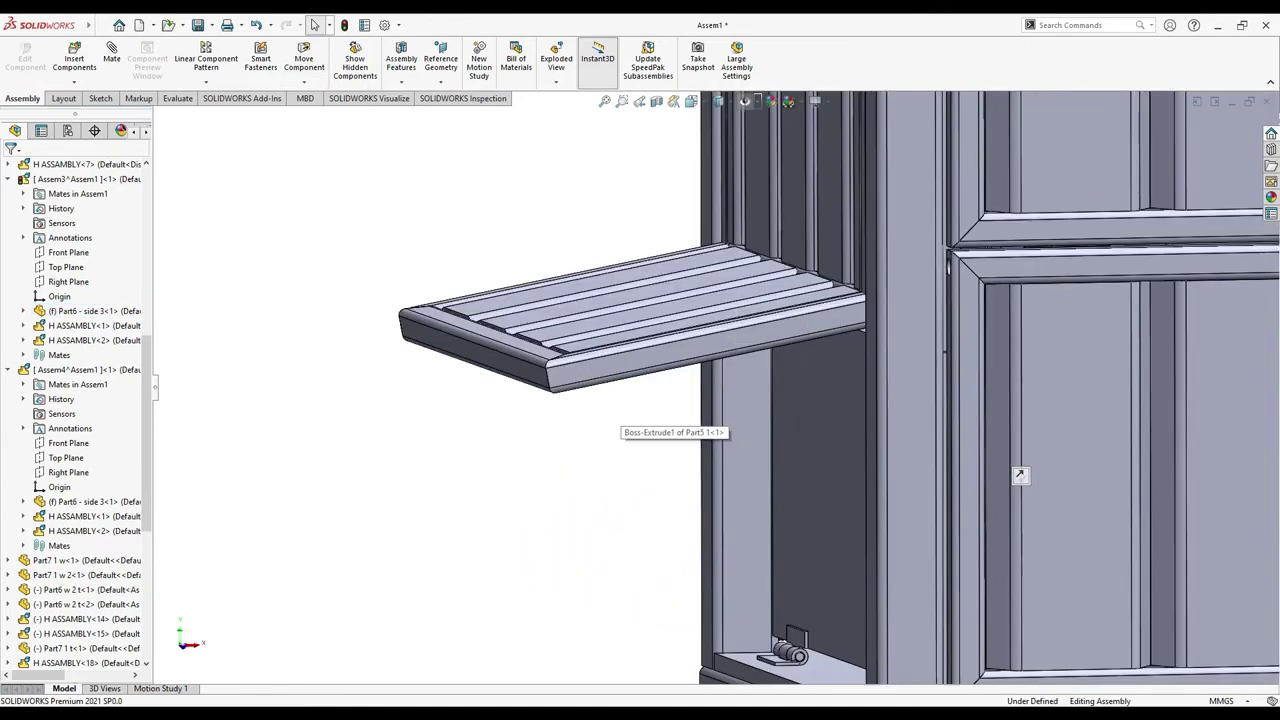
Finish moving the open shelf flap and select the tube on its hinge rail
click(640, 360)
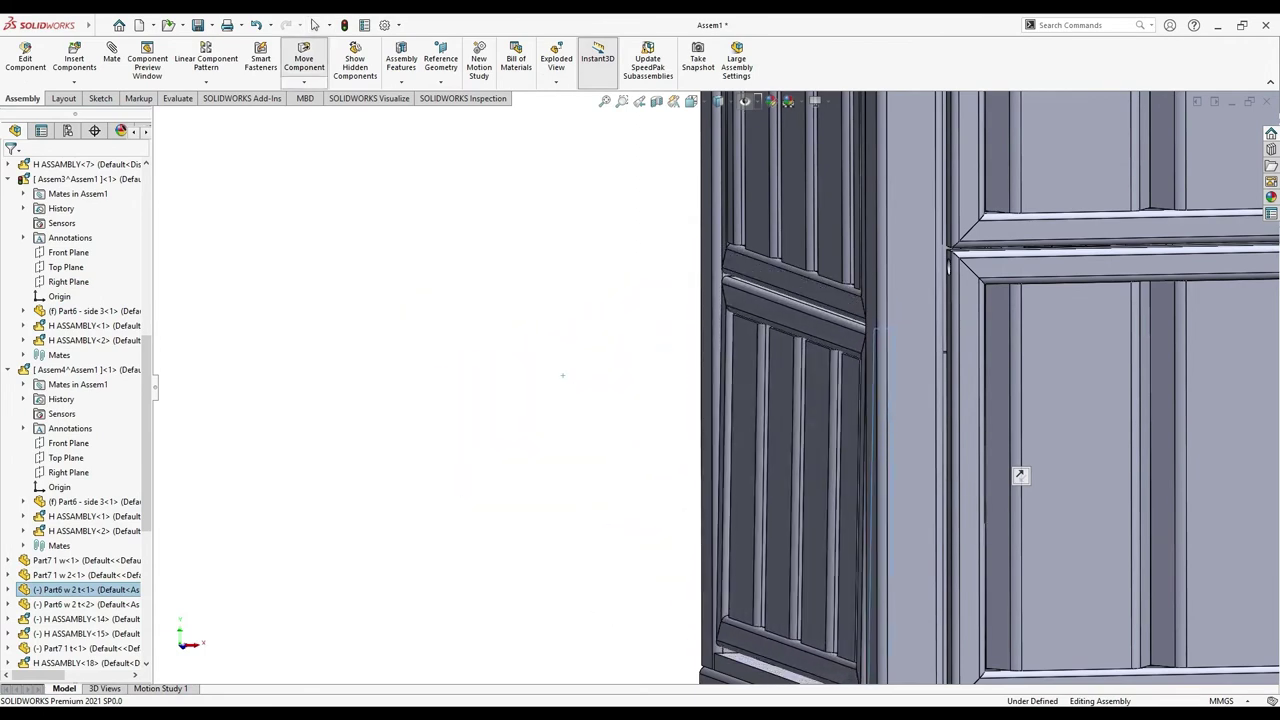
key(Escape)
scroll(1020, 475, up, 5)
scroll(1020, 475, up, 5)
scroll(1020, 475, down, 3)
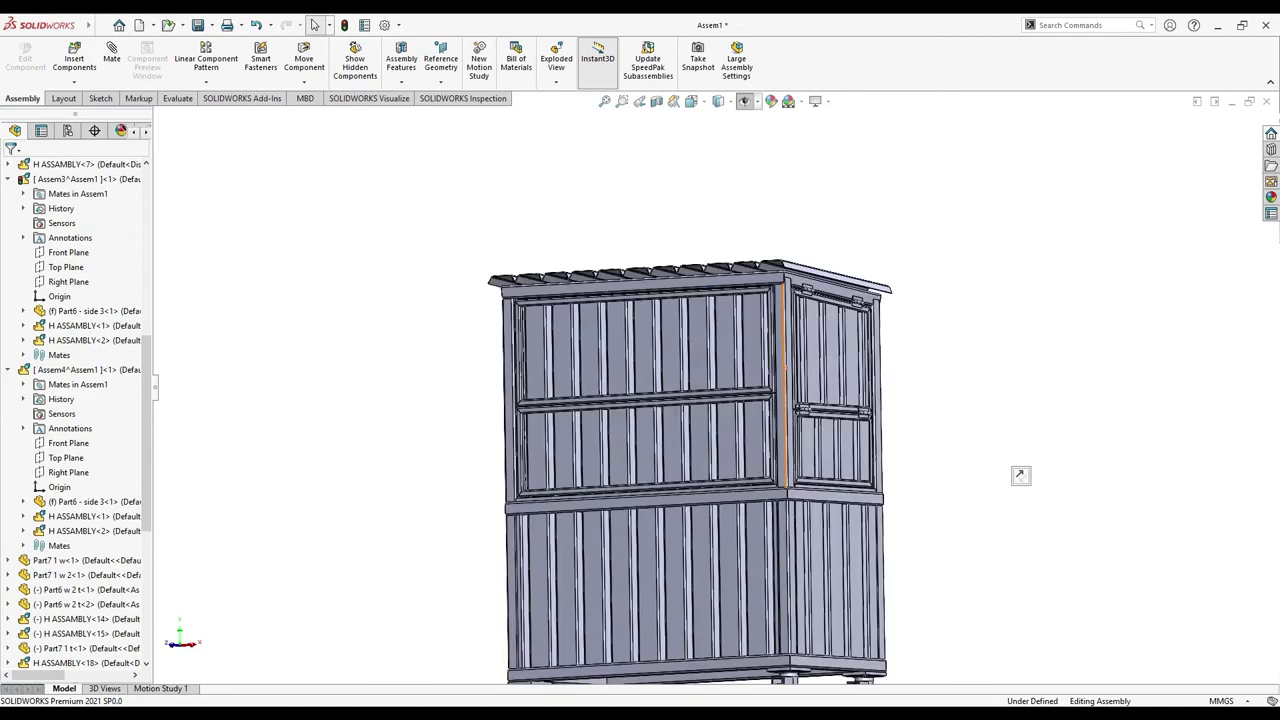
scroll(1020, 475, down, 2)
scroll(1020, 475, down, 3)
scroll(1020, 475, down, 2)
scroll(773, 392, down, 1)
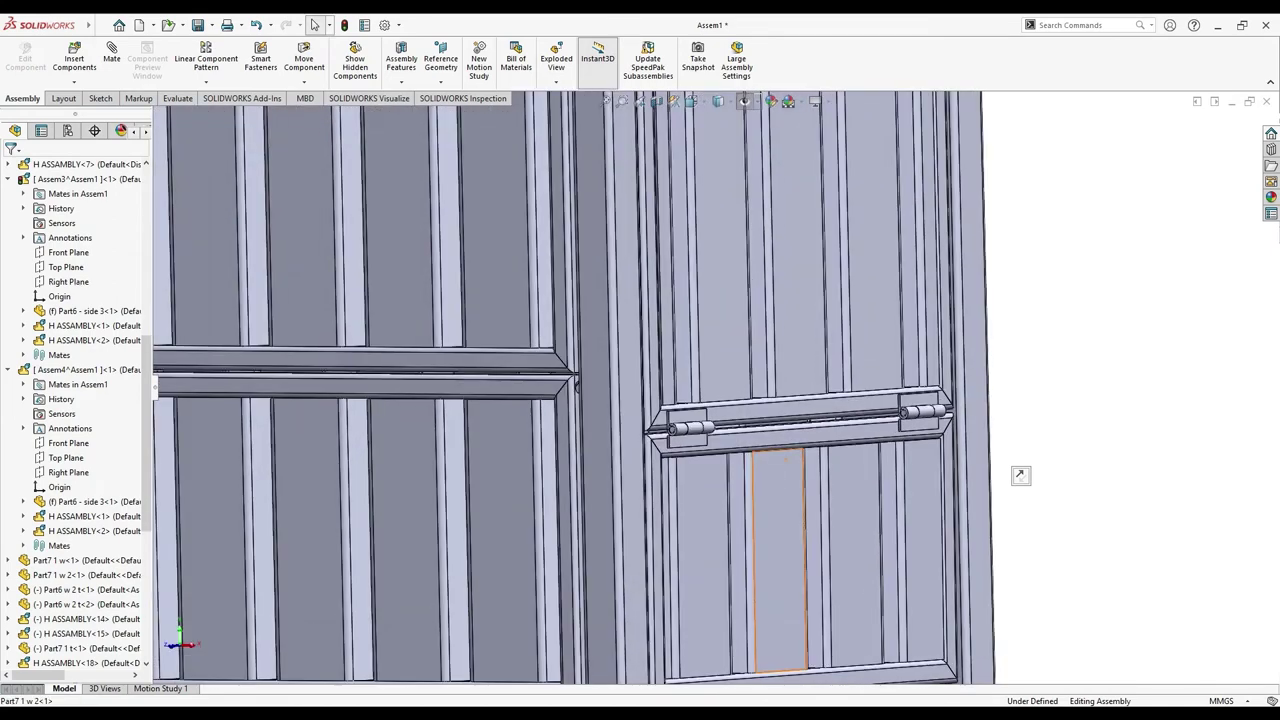
click(785, 405)
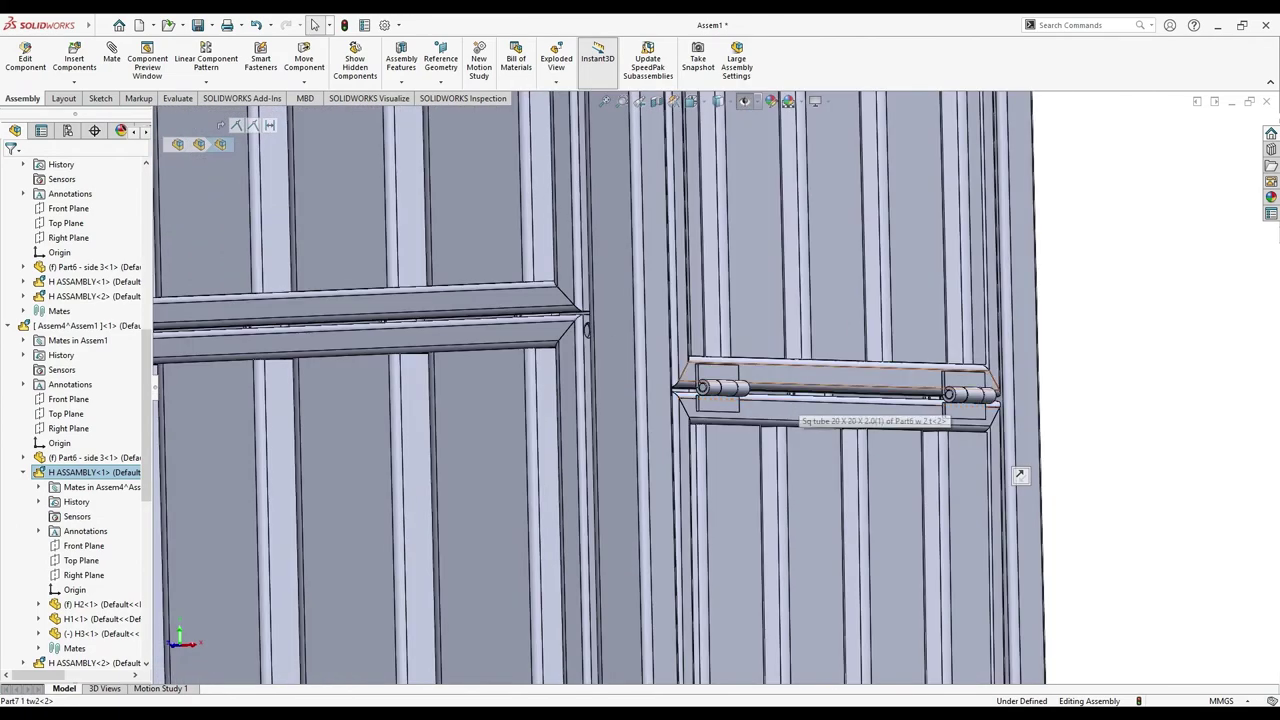
Collapse the component tree to top-level items and suppress the flap door's frame
click(795, 385)
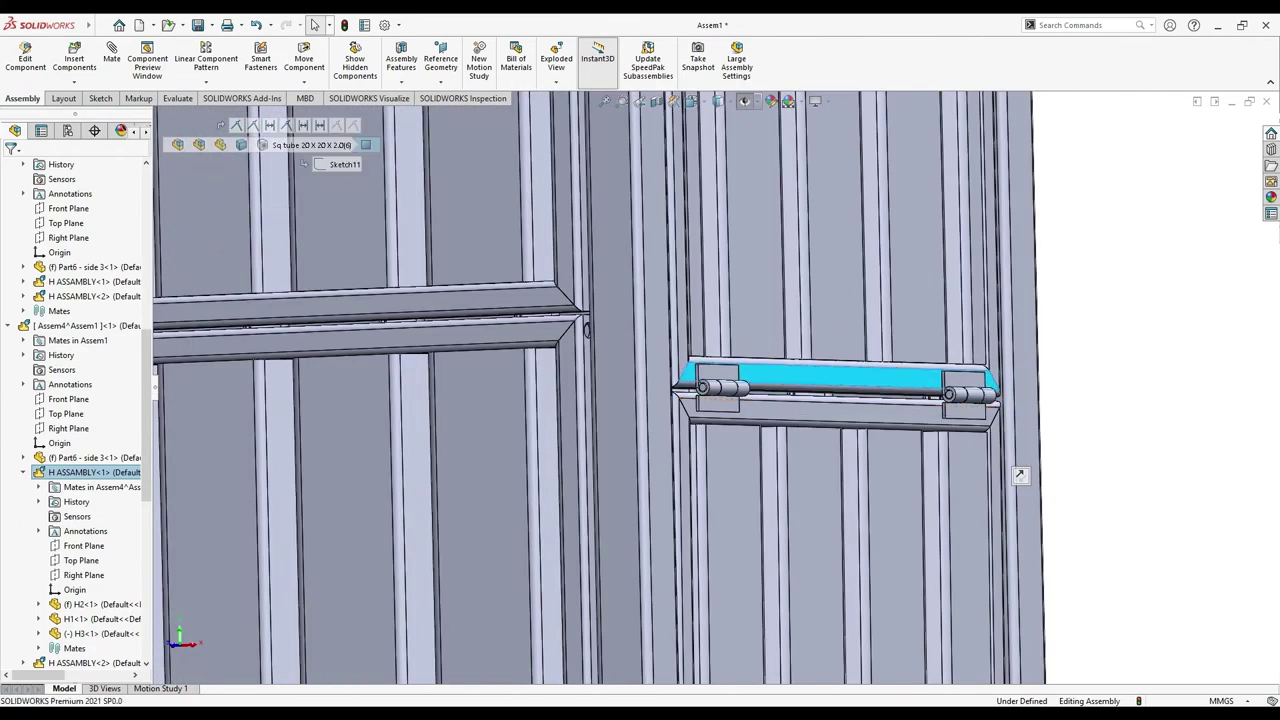
right_click(1020, 475)
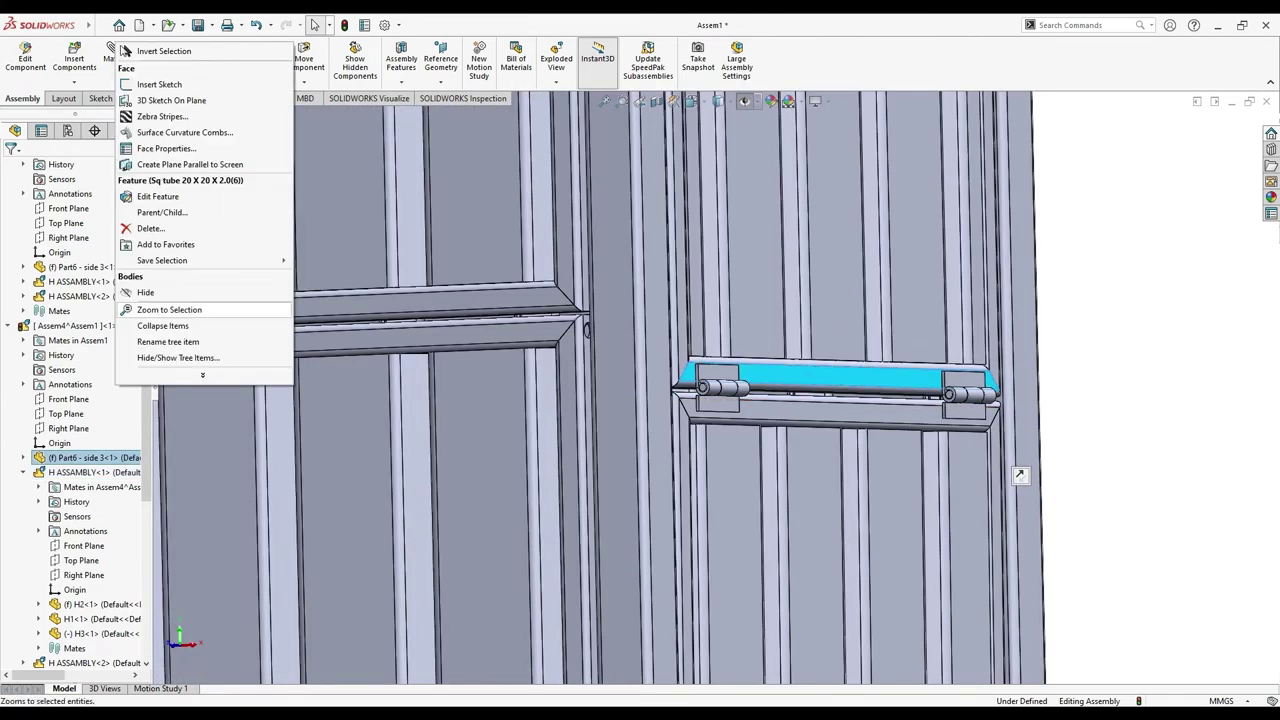
scroll(75, 400, up, 5)
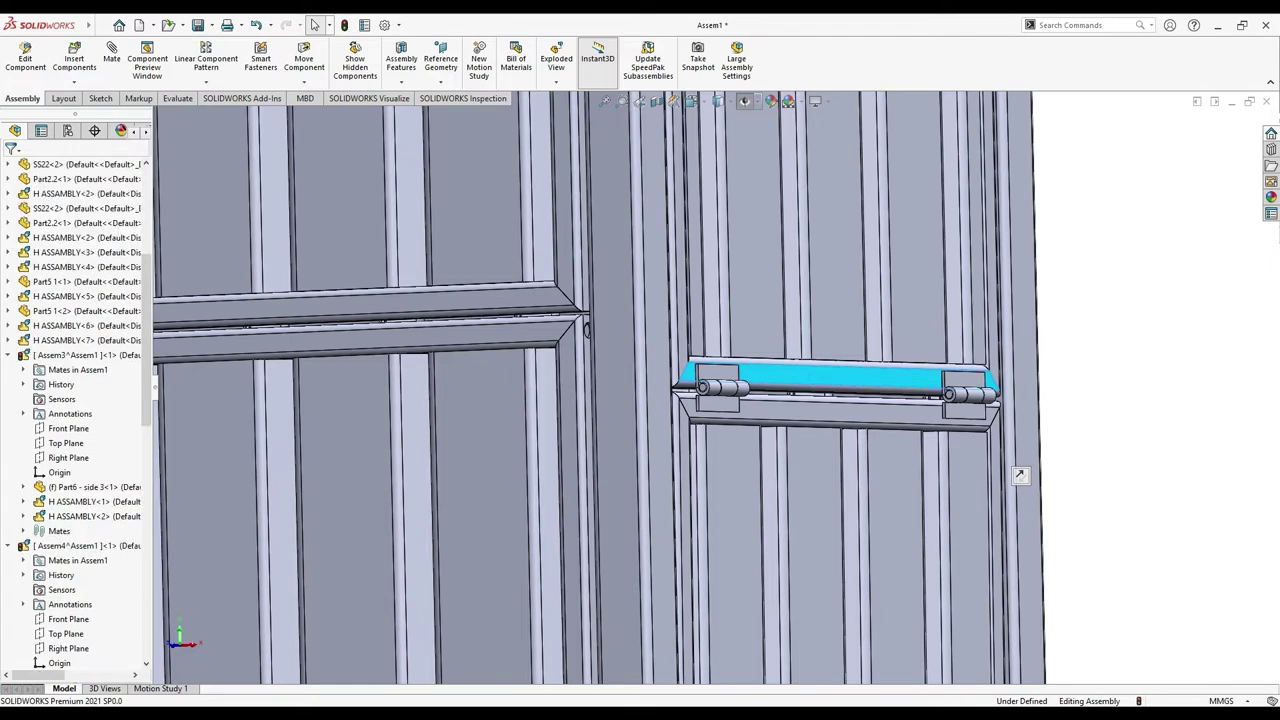
right_click(117, 74)
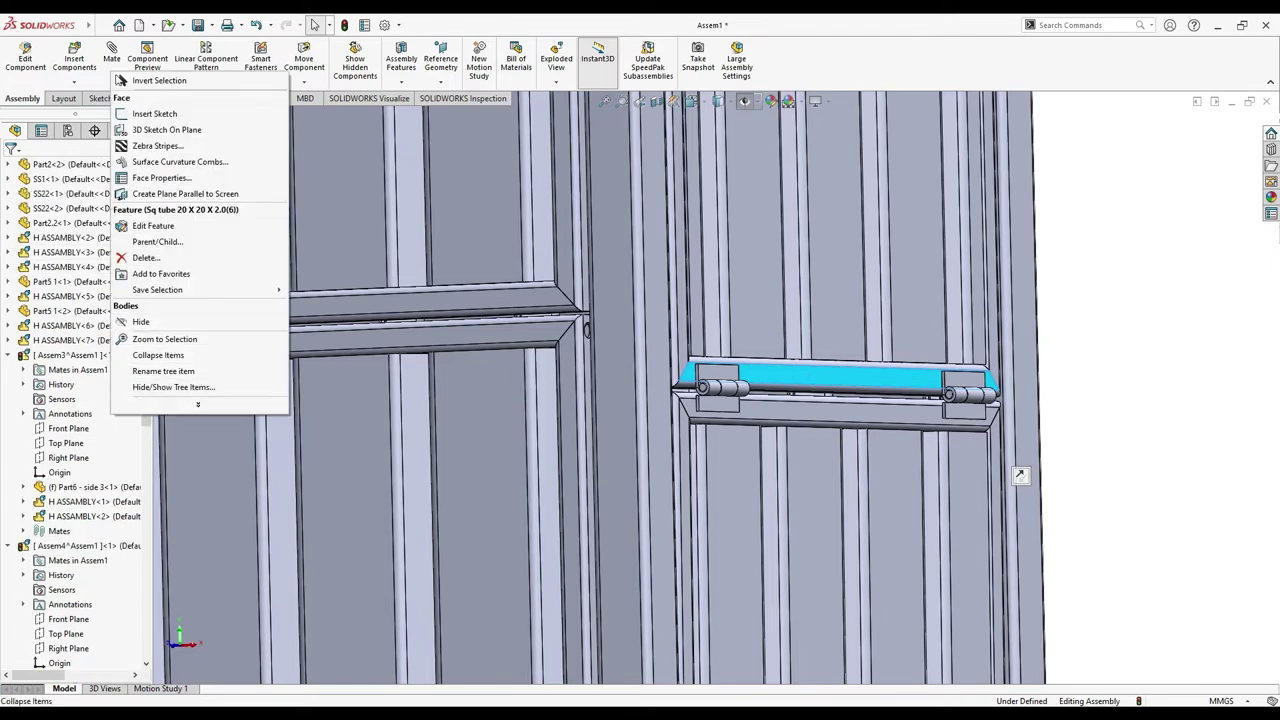
click(158, 355)
right_click(80, 212)
key(Escape)
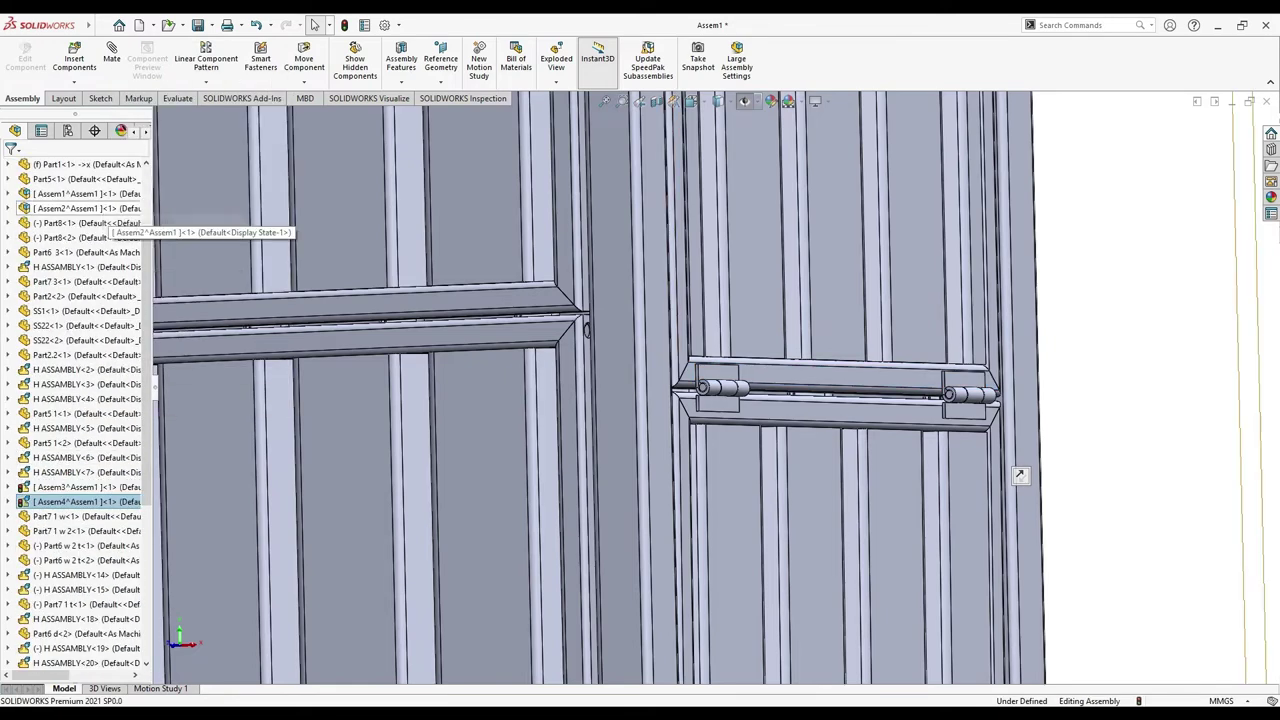
scroll(1020, 475, down, 2)
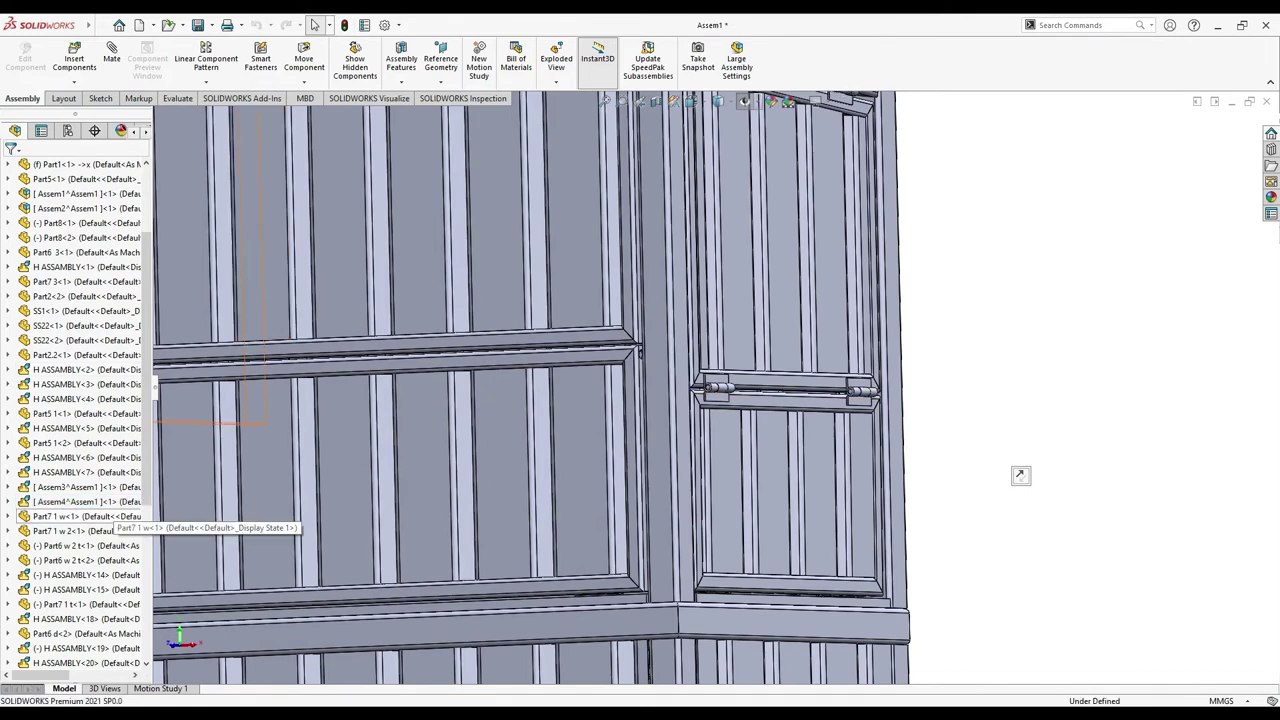
scroll(776, 400, up, 3)
click(776, 400)
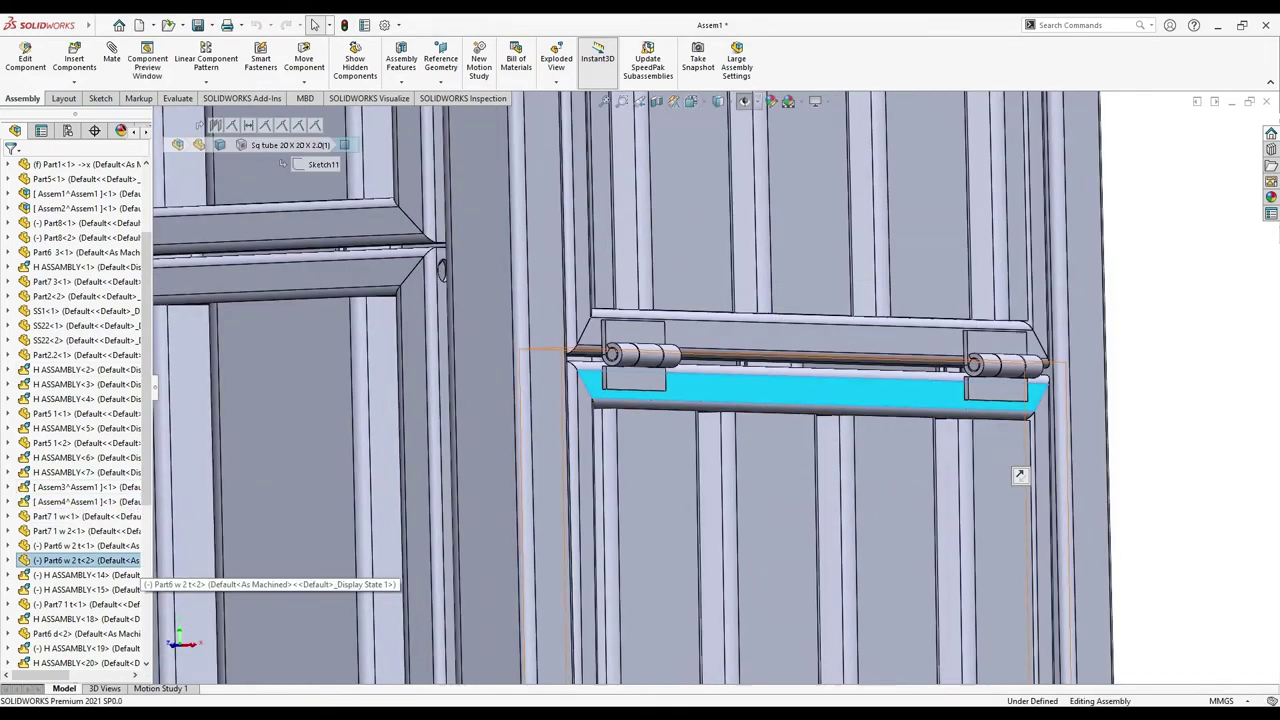
right_click(118, 562)
click(226, 268)
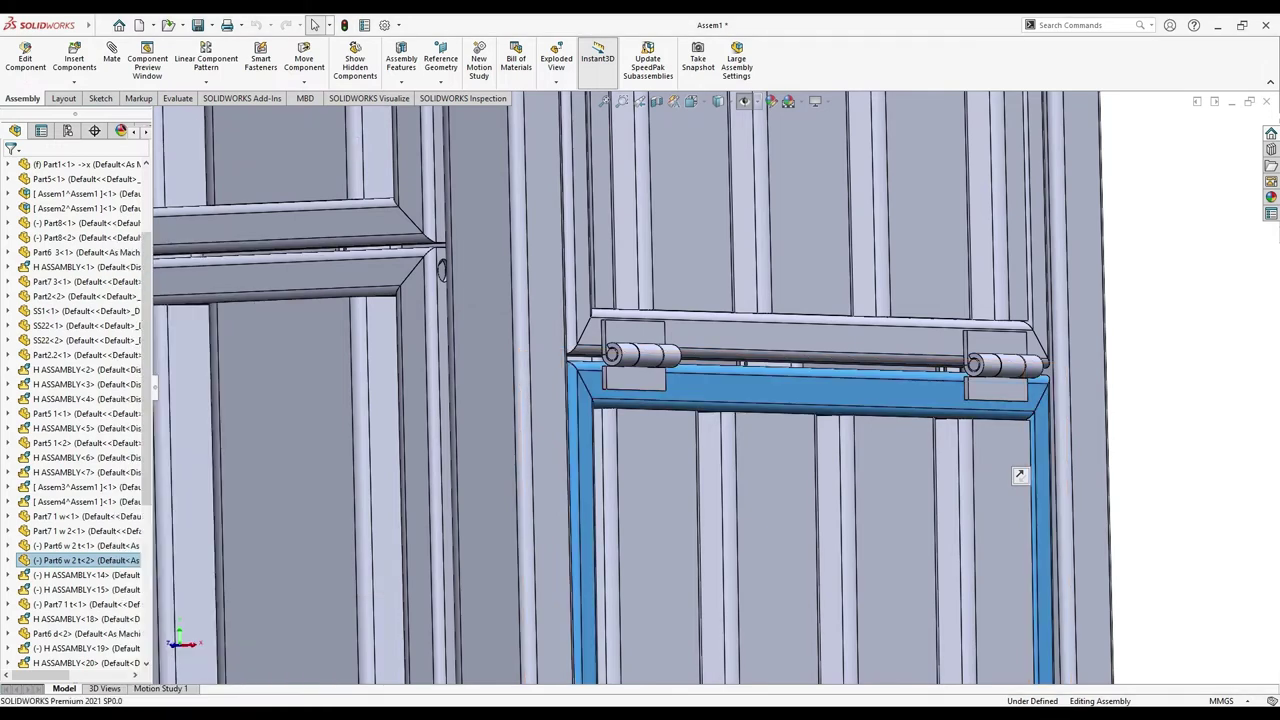
Check the options for hinge plate H1 and the long tube Part6 - side 3
right_click(767, 460)
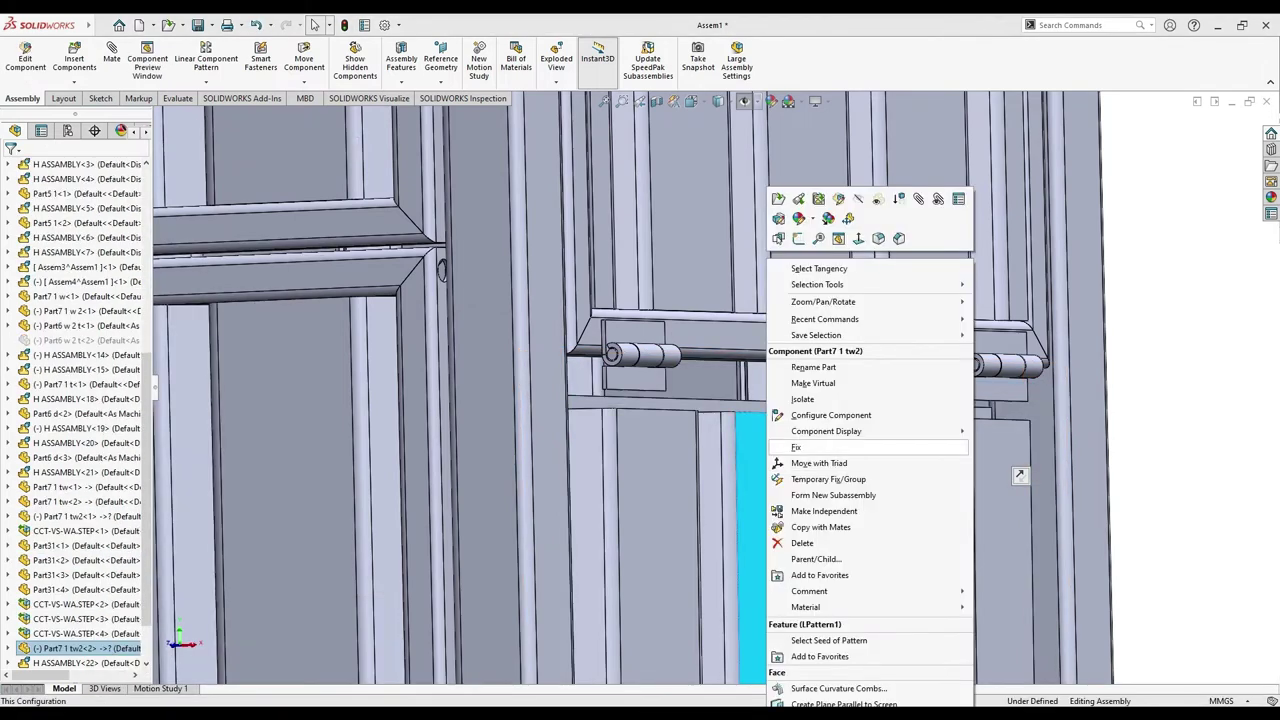
click(898, 198)
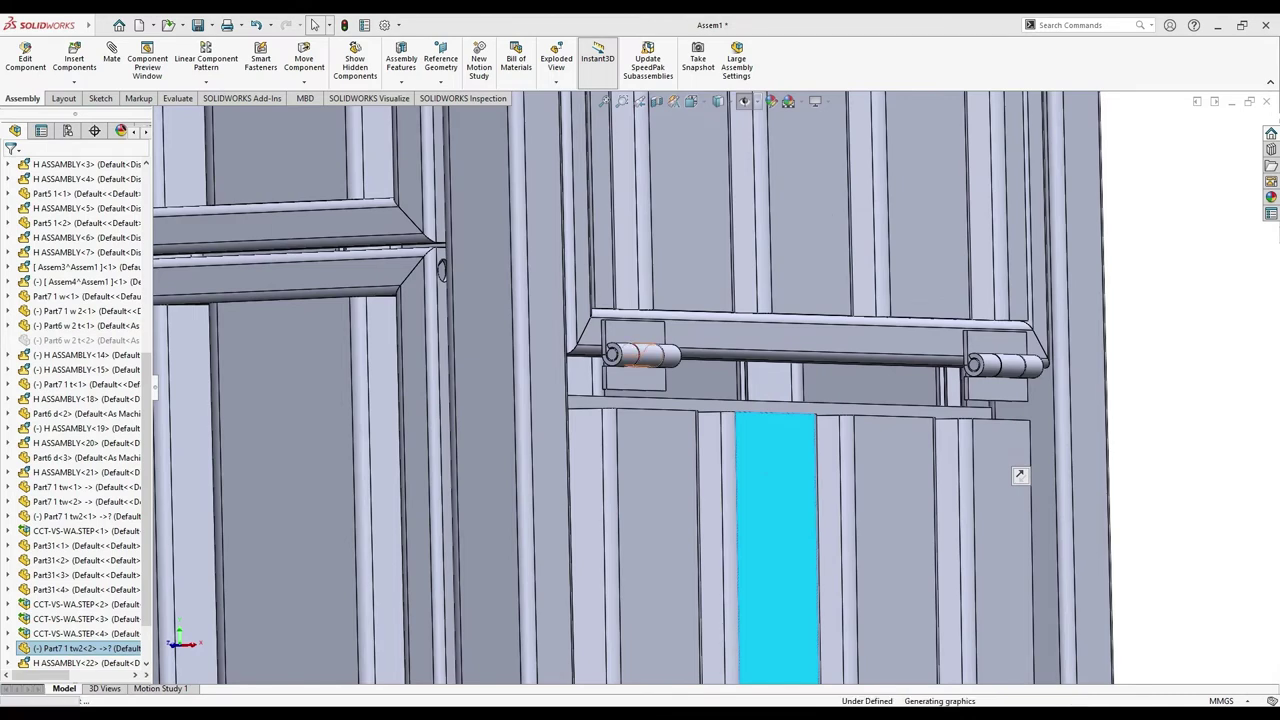
click(630, 332)
right_click(640, 328)
key(Escape)
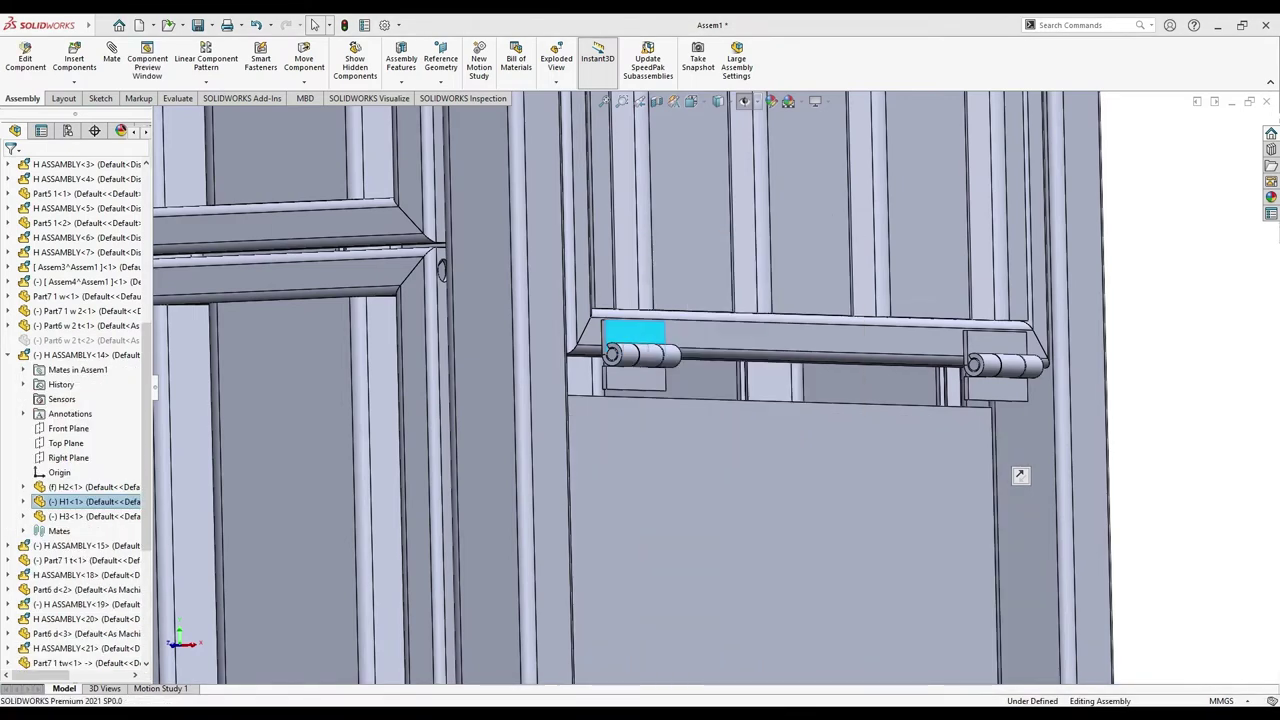
right_click(990, 335)
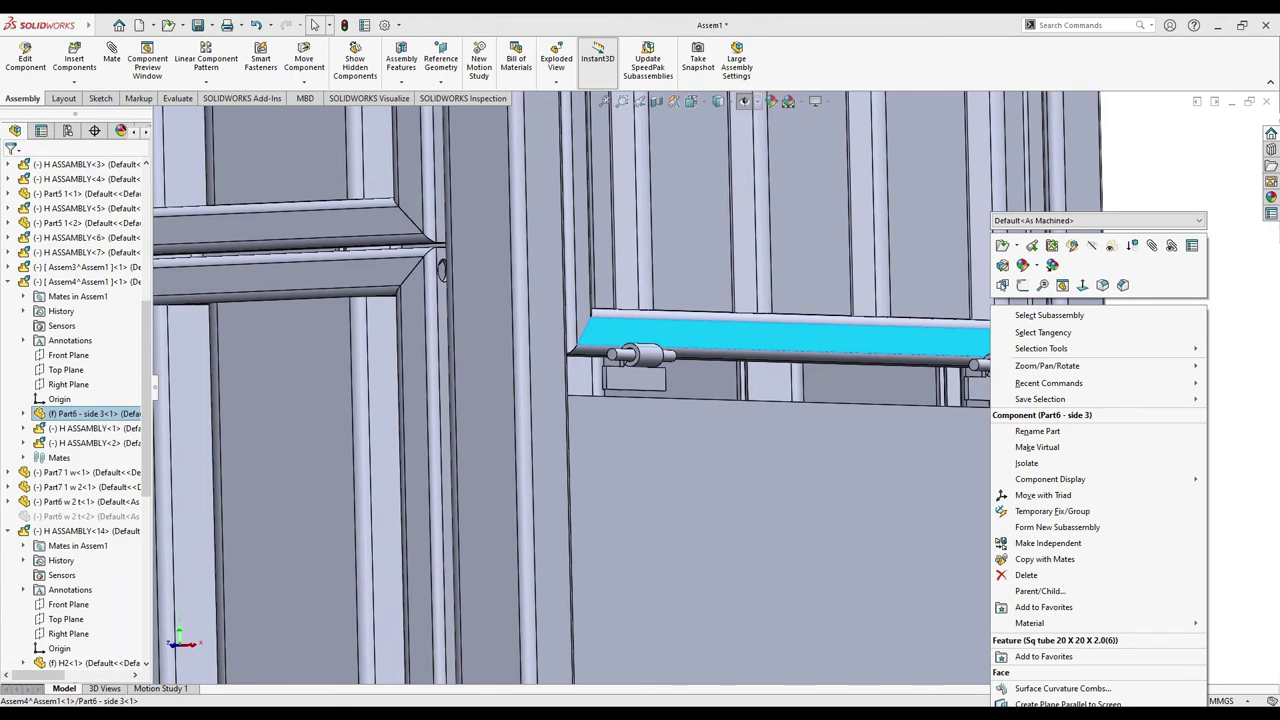
key(Escape)
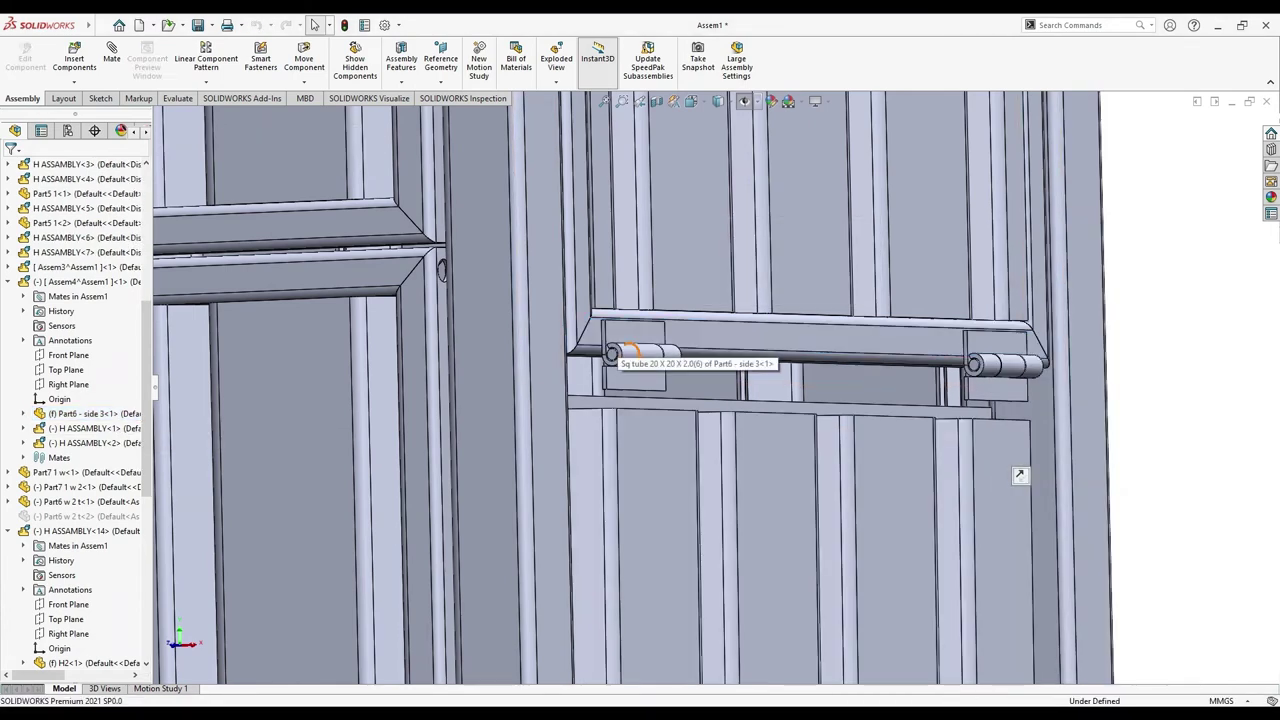
Suppress the left and right hinge assemblies, H ASSEMBLY<14> and H ASSEMBLY<15>
click(633, 335)
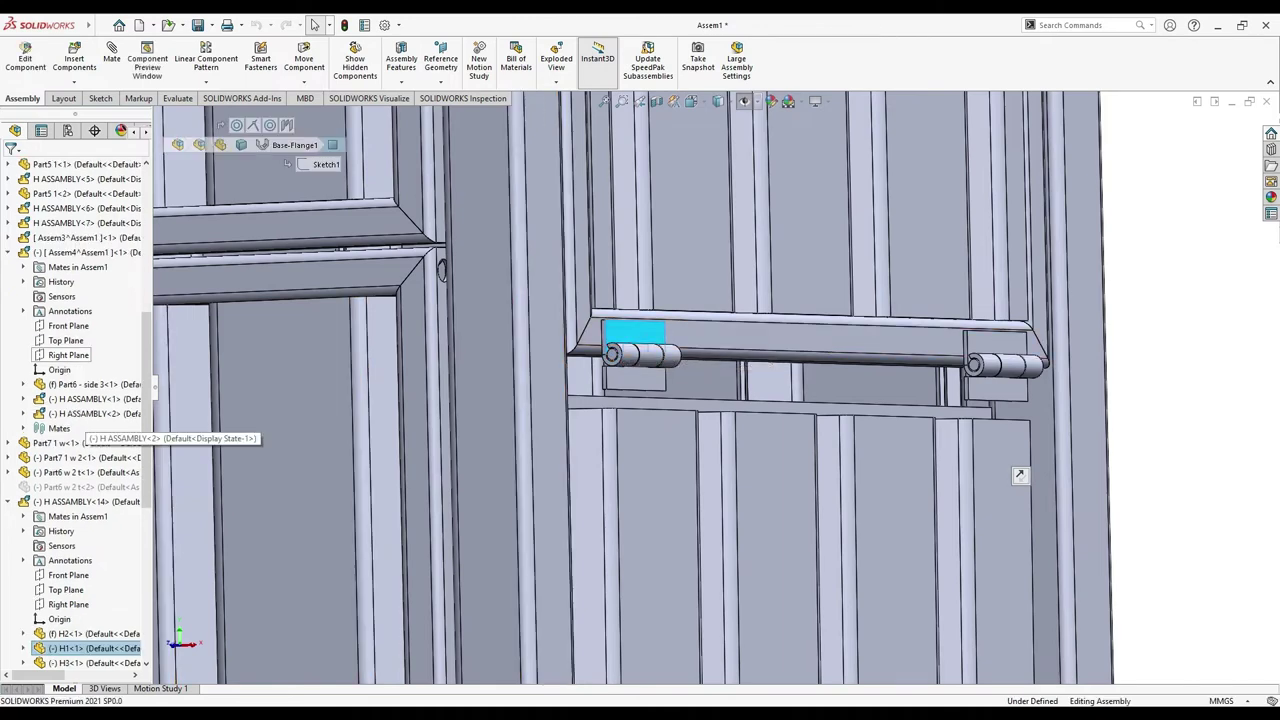
click(75, 501)
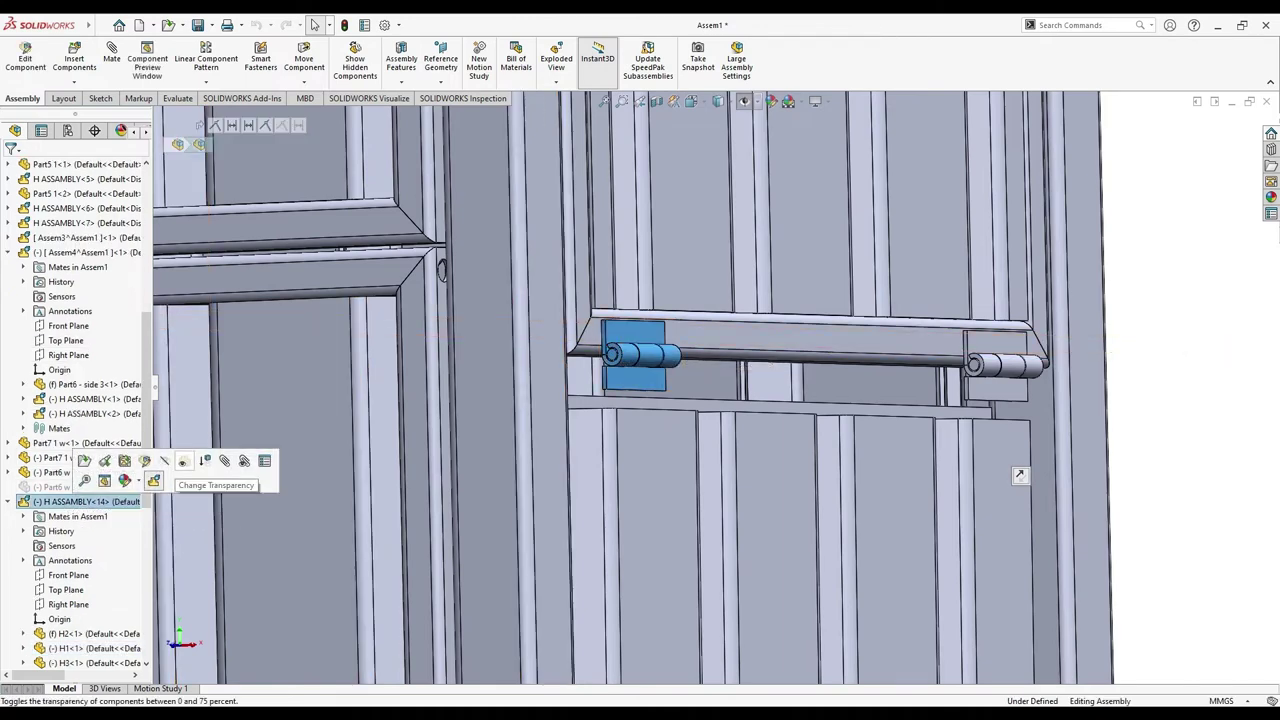
click(205, 461)
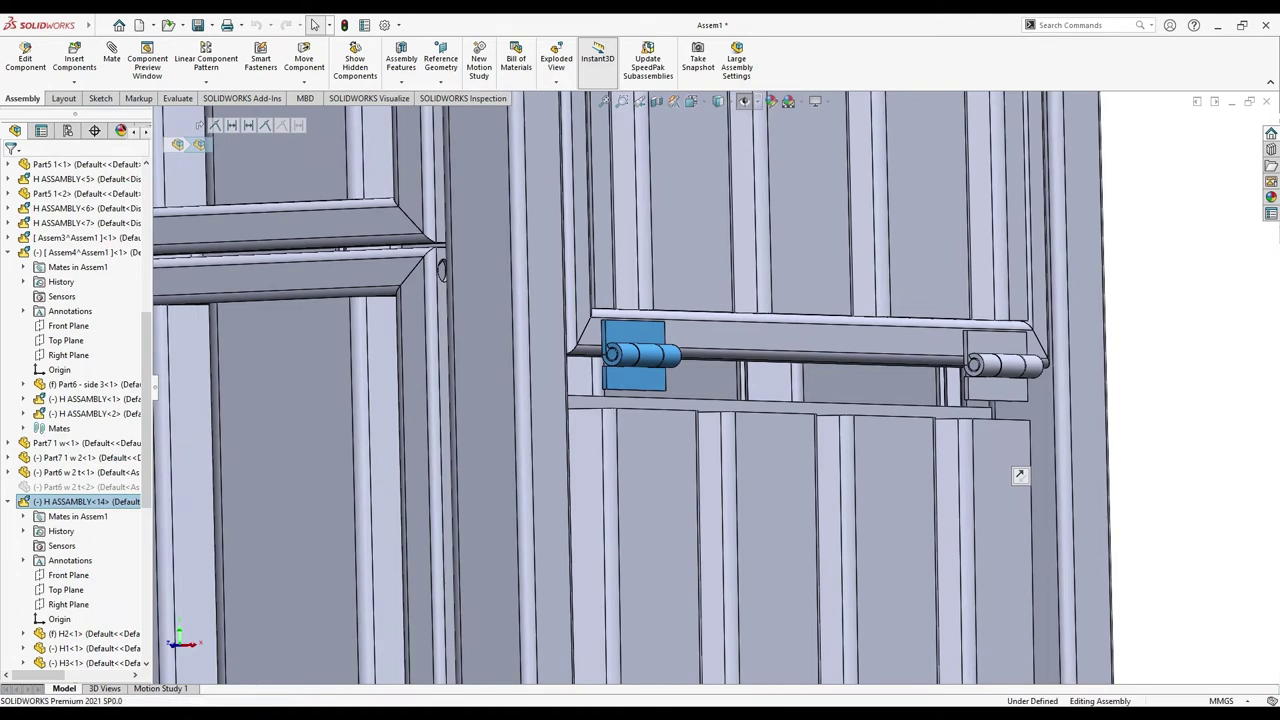
click(995, 343)
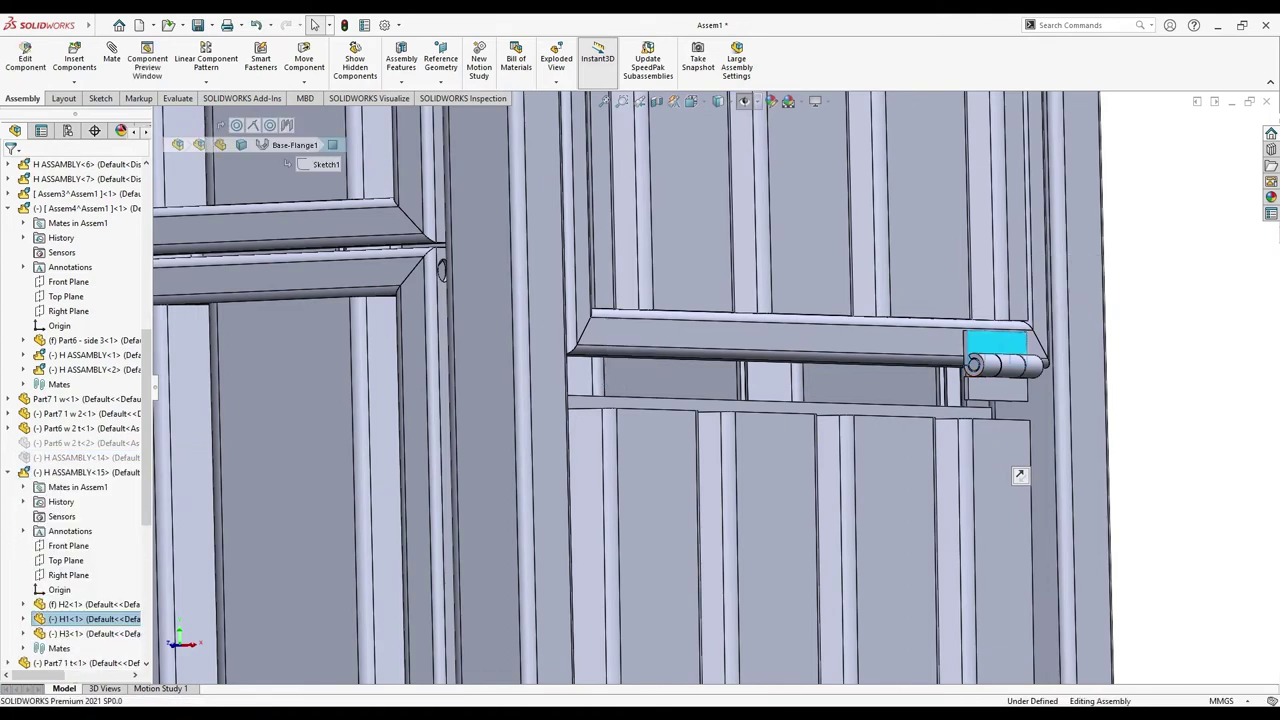
click(85, 472)
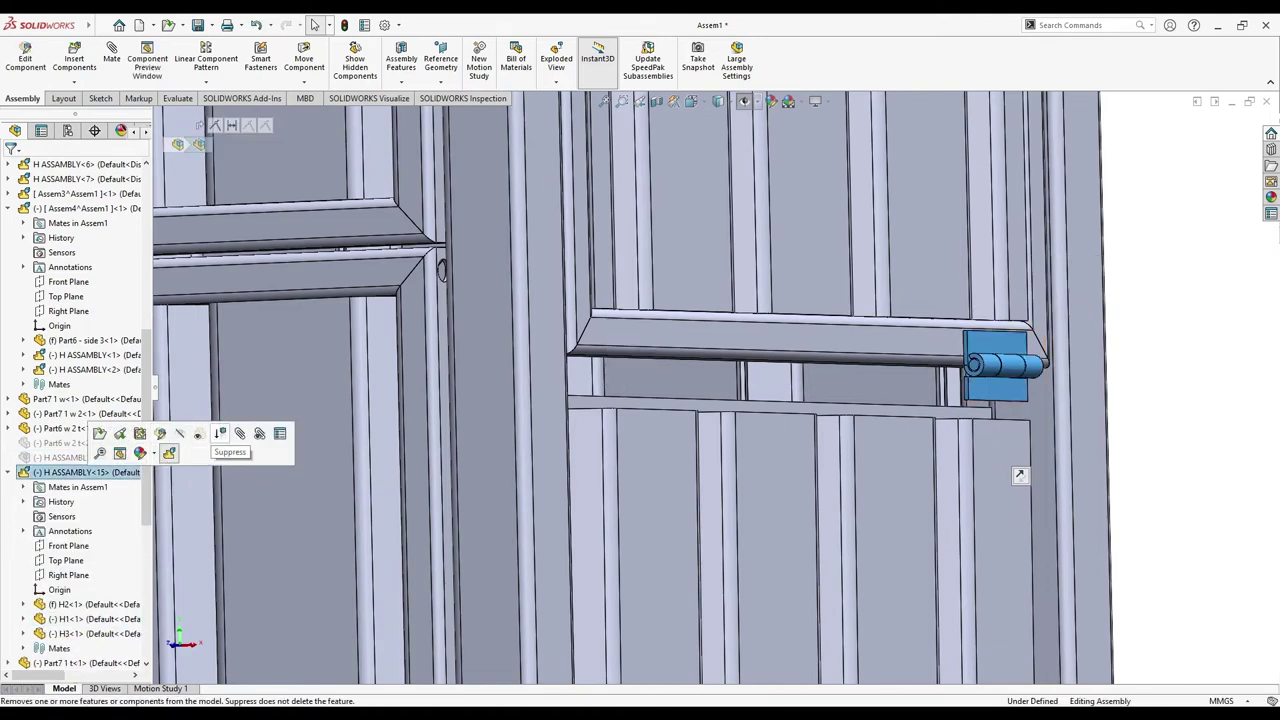
click(219, 433)
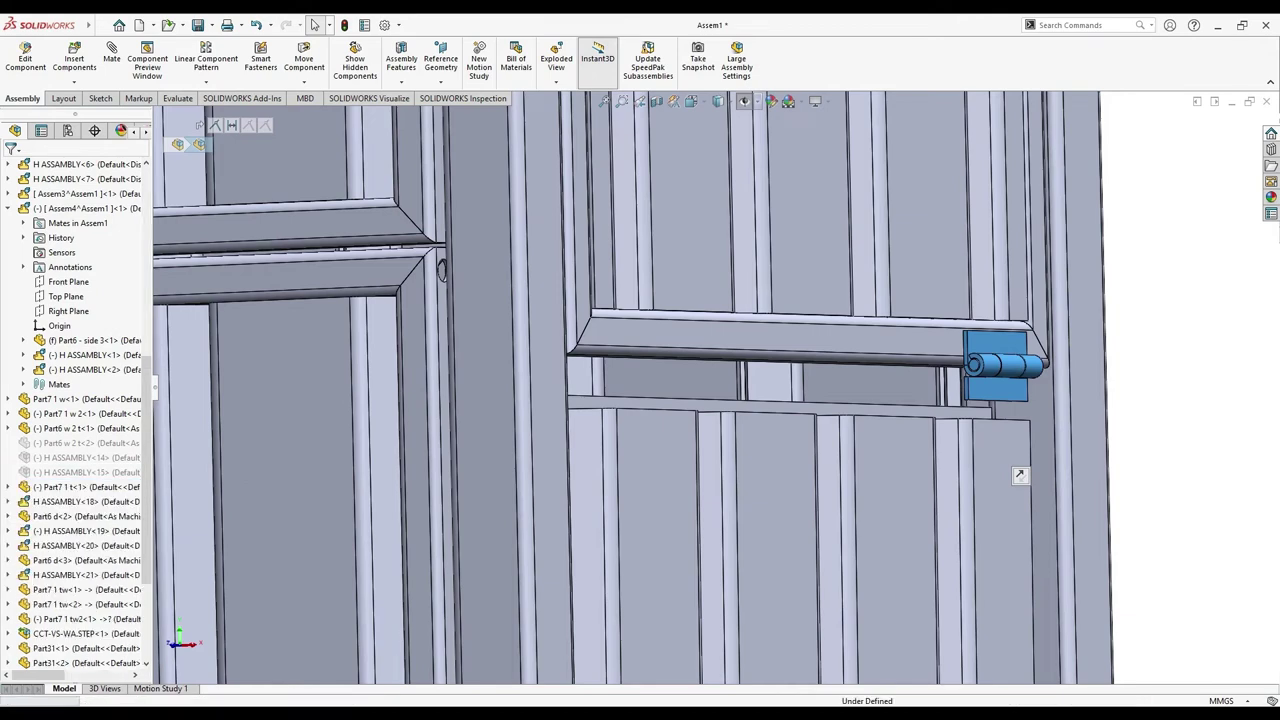
Fit the cabinet in view and drag the hinged flap up to nearly horizontal
scroll(1020, 475, up, 3)
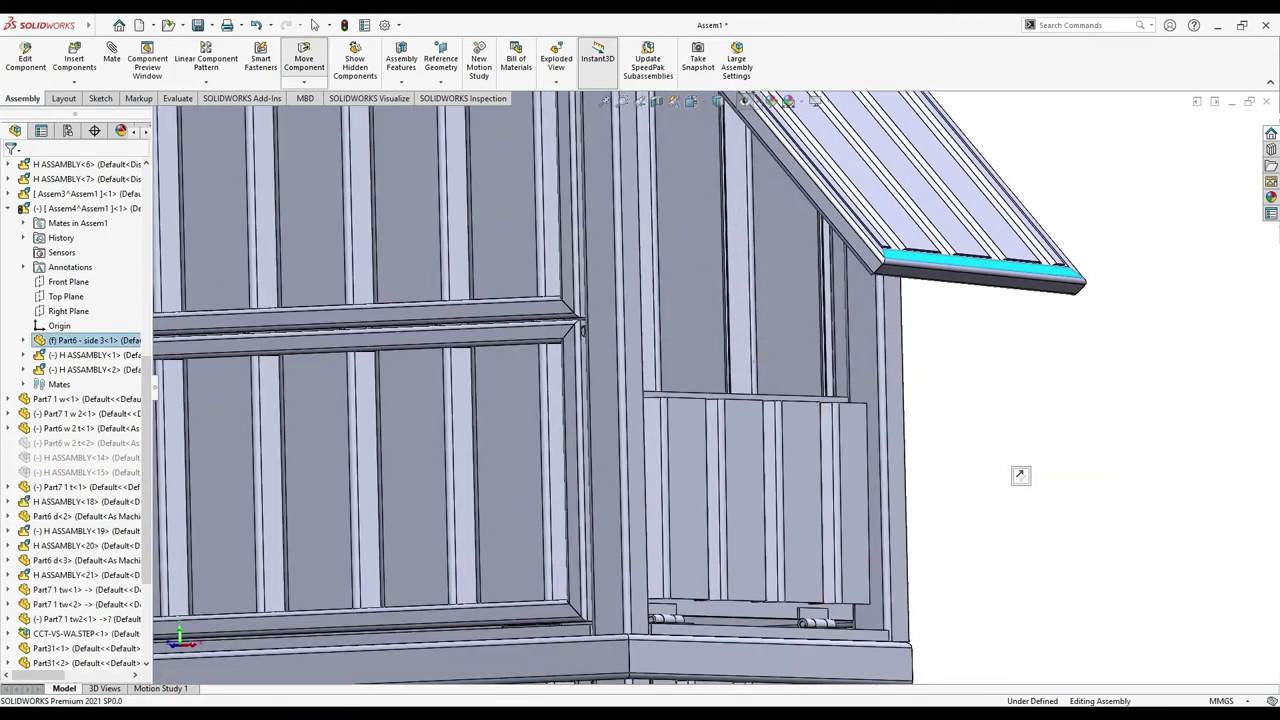
key(f)
scroll(1020, 475, down, 5)
scroll(1020, 475, up, 1)
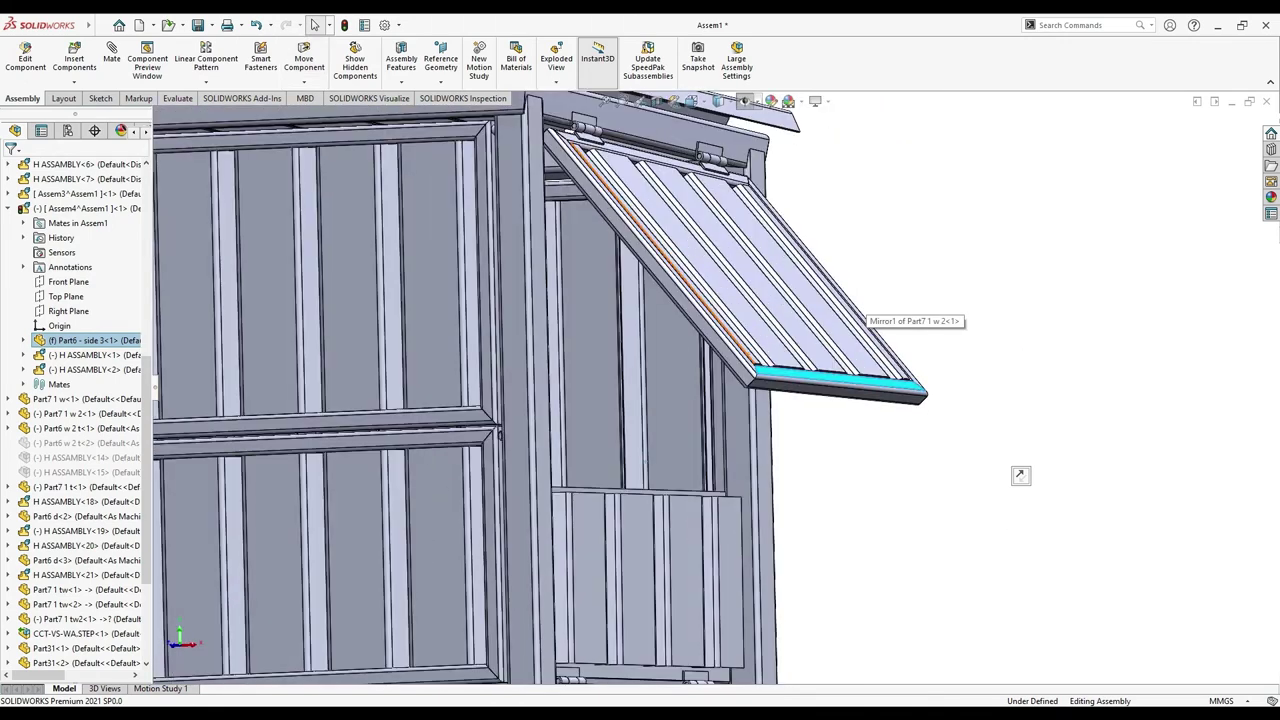
drag(850, 385, 795, 387)
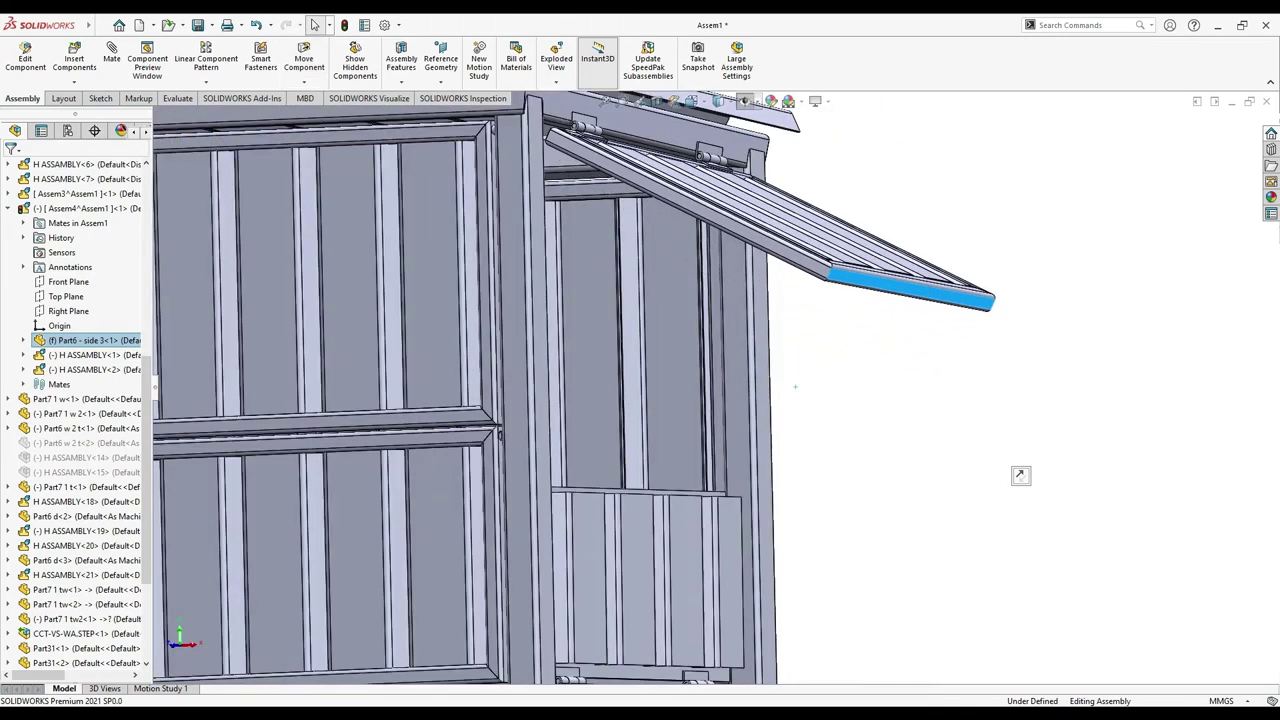
scroll(797, 387, up, 2)
Unsuppress Part6 w 2 t<2>, cancelling an accidental Mate, then view the cabinet isometrically
scroll(802, 387, up, 2)
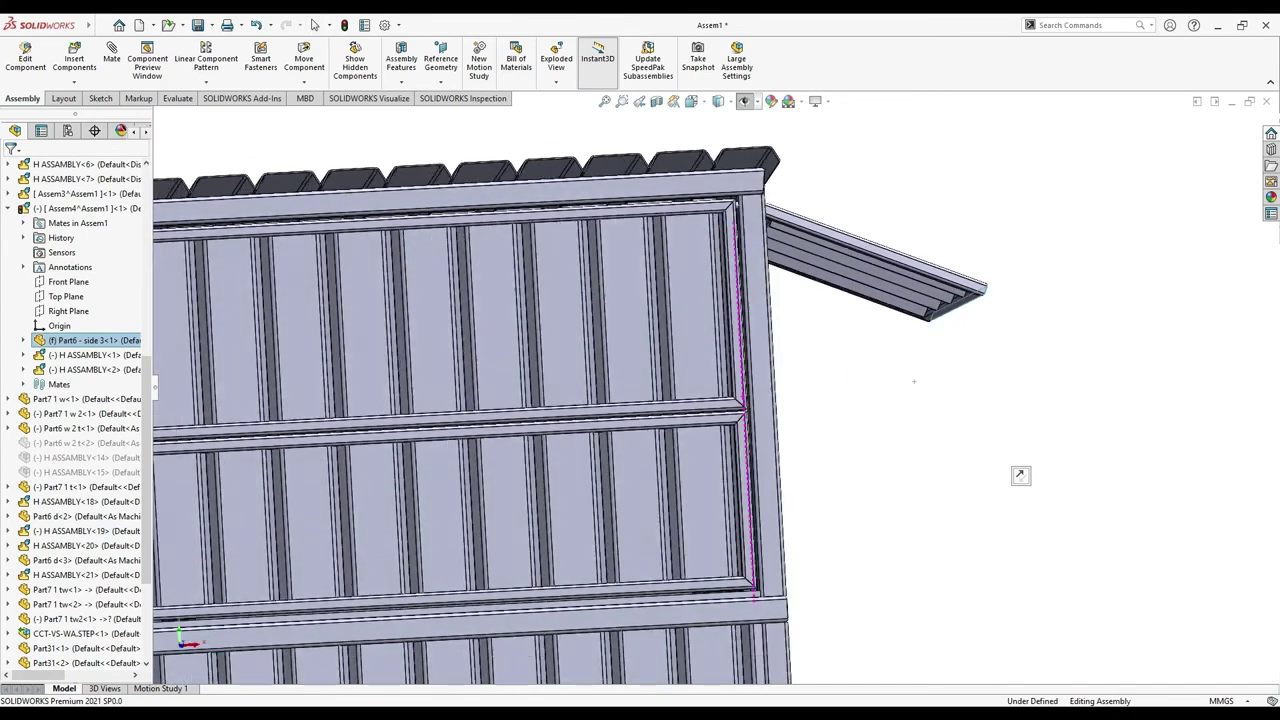
scroll(806, 388, up, 2)
scroll(808, 388, down, 2)
scroll(808, 388, down, 2)
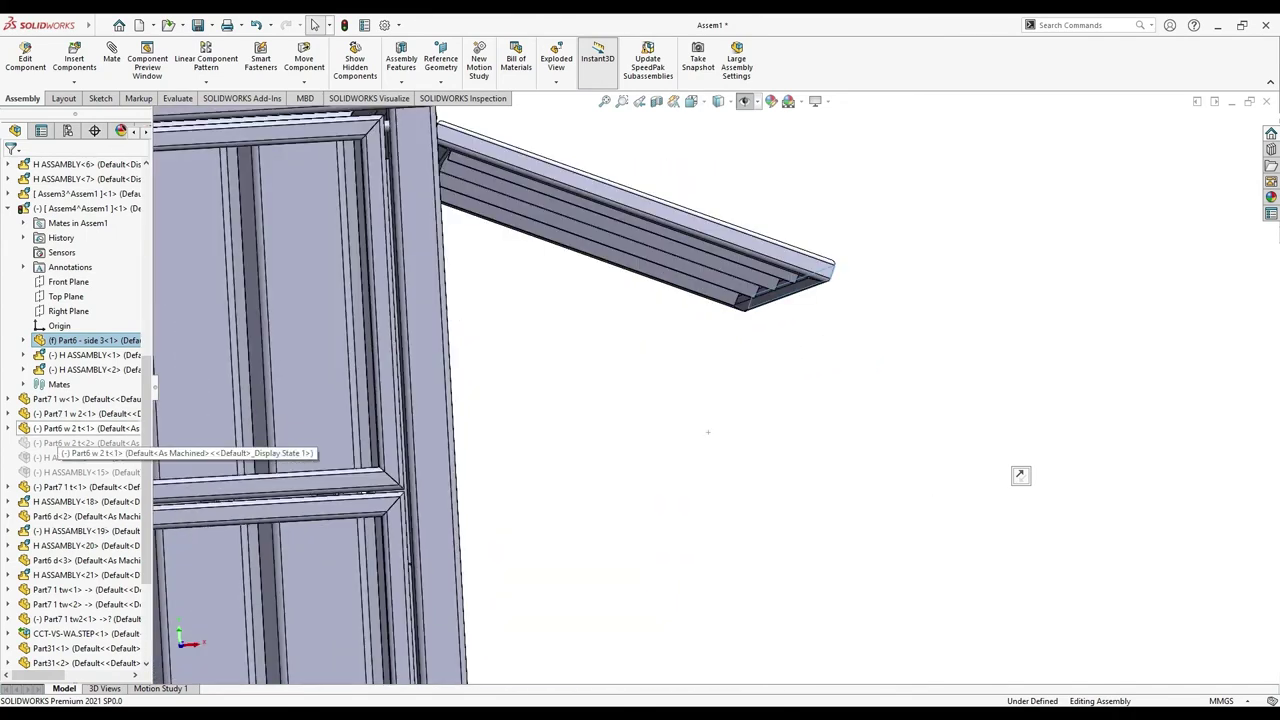
click(85, 443)
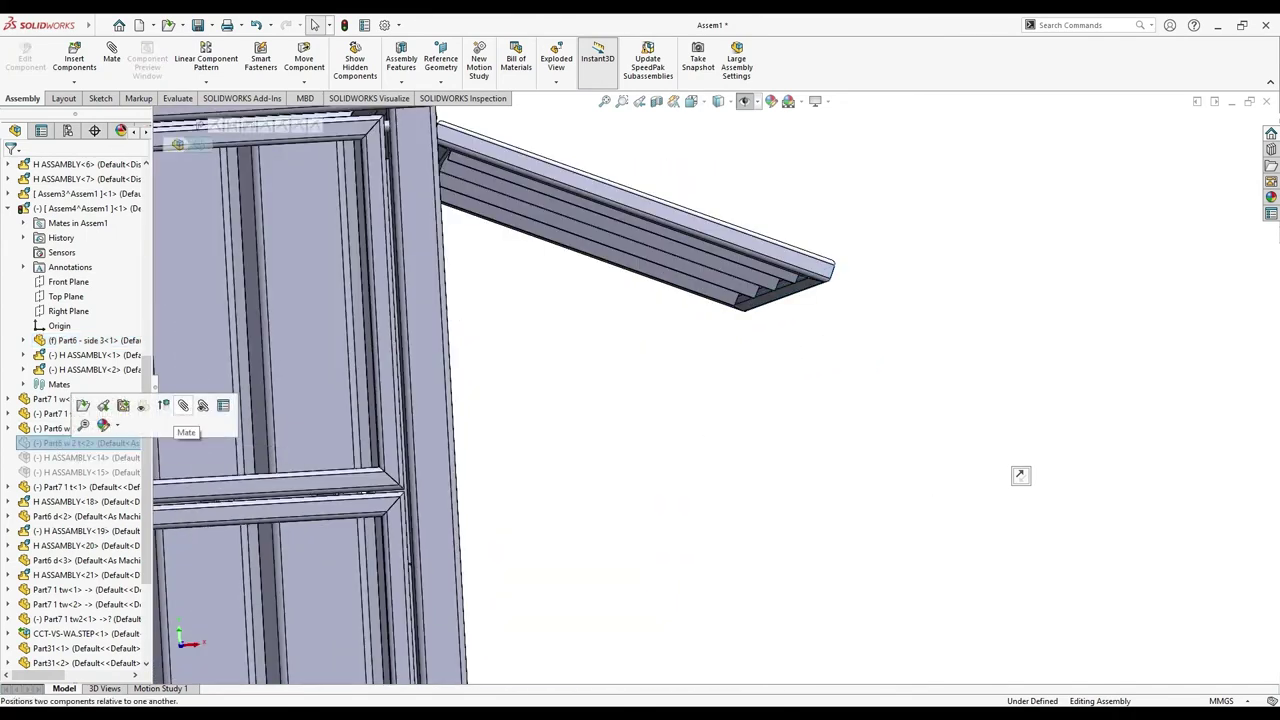
click(183, 405)
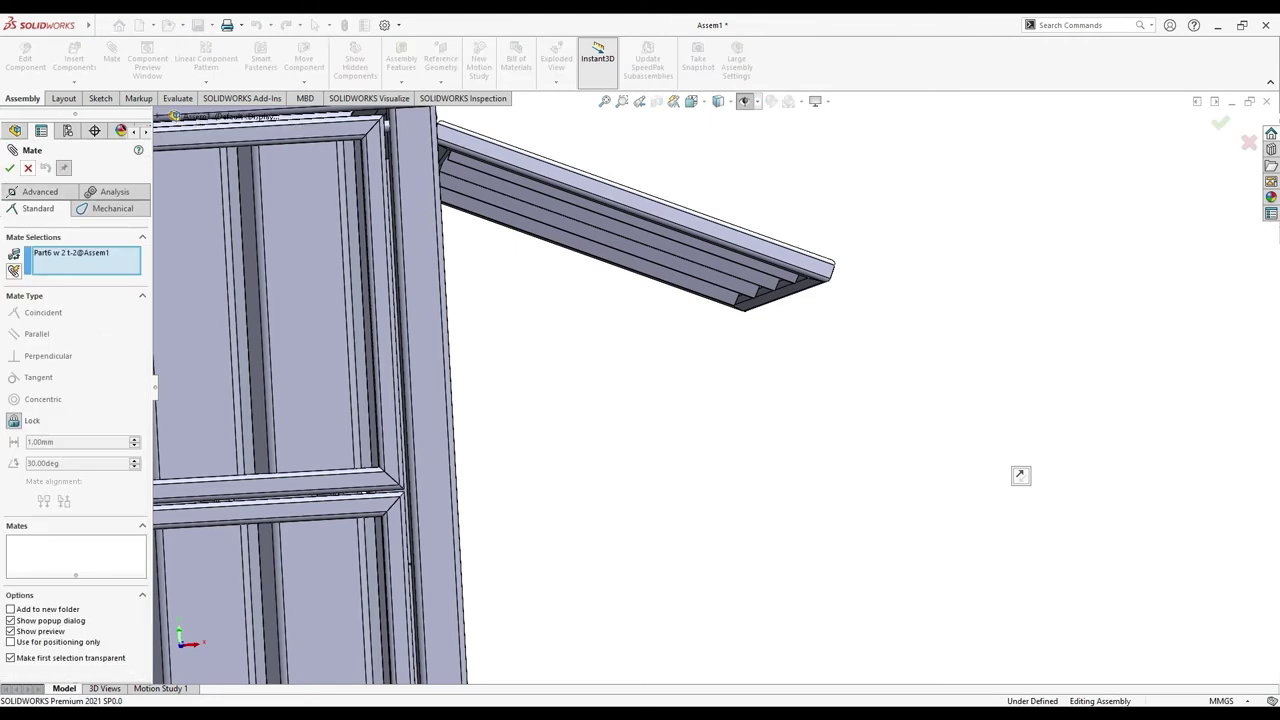
click(28, 167)
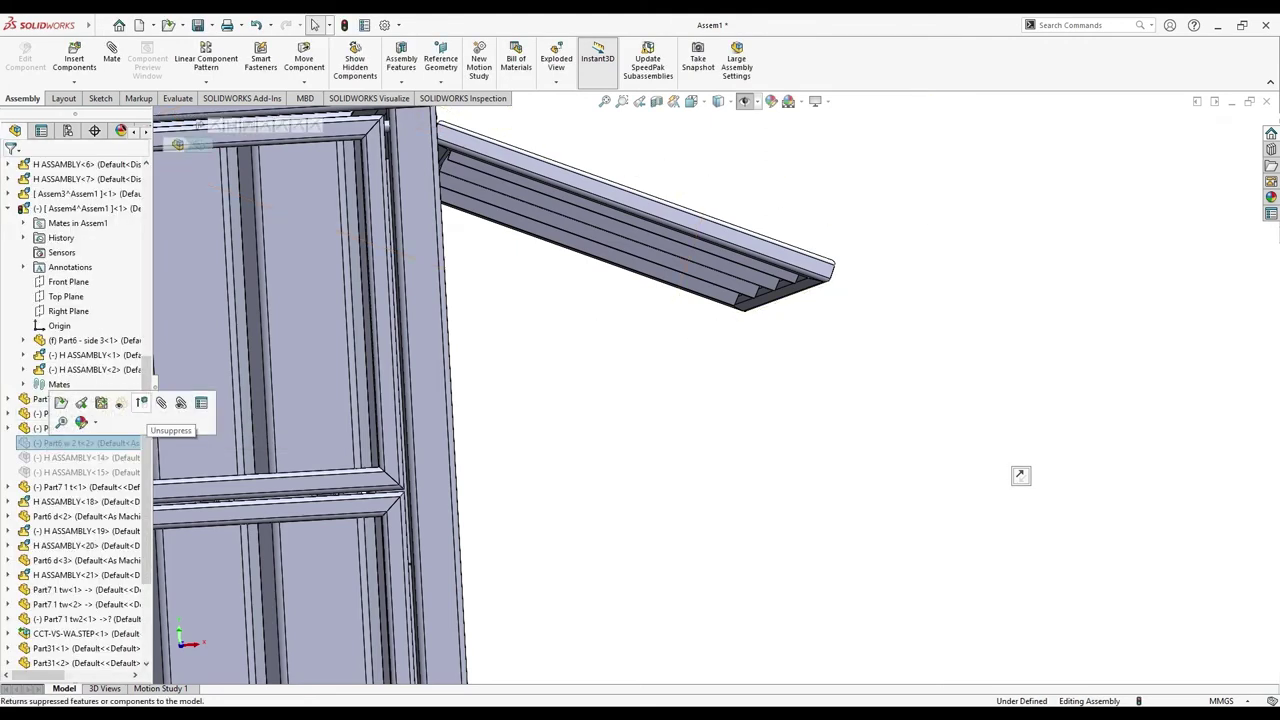
click(141, 403)
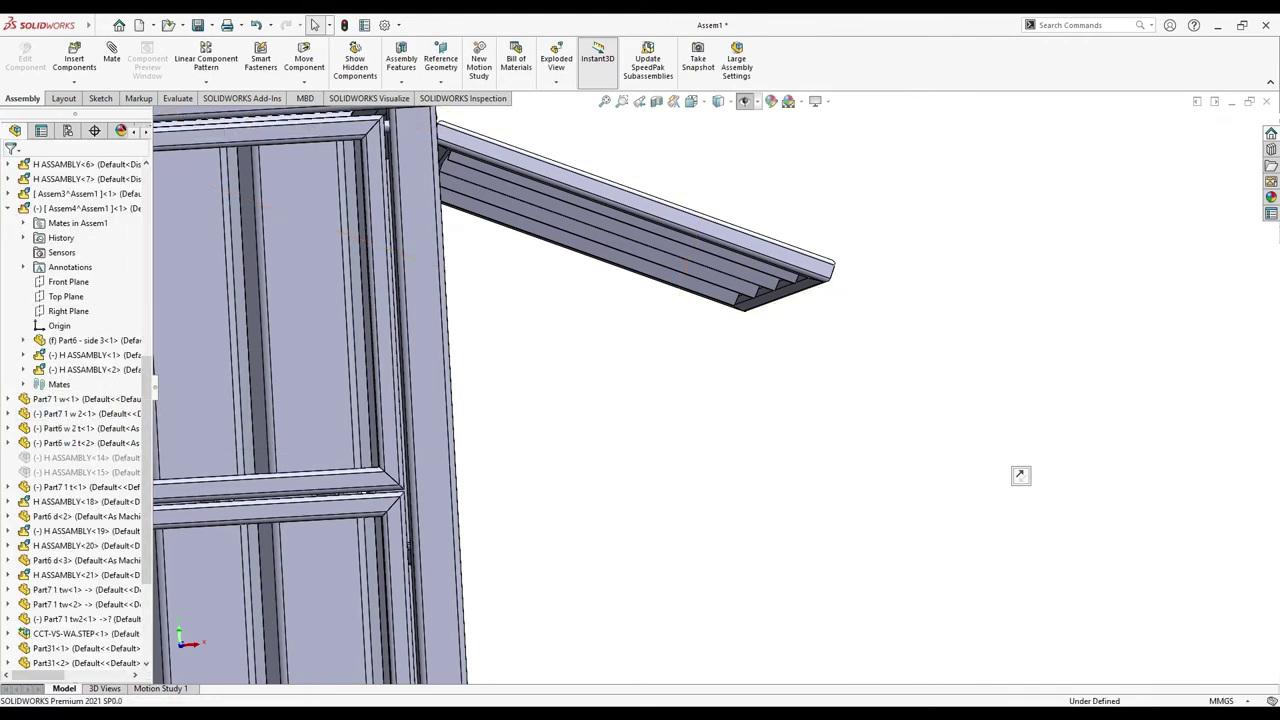
key(ctrl+1)
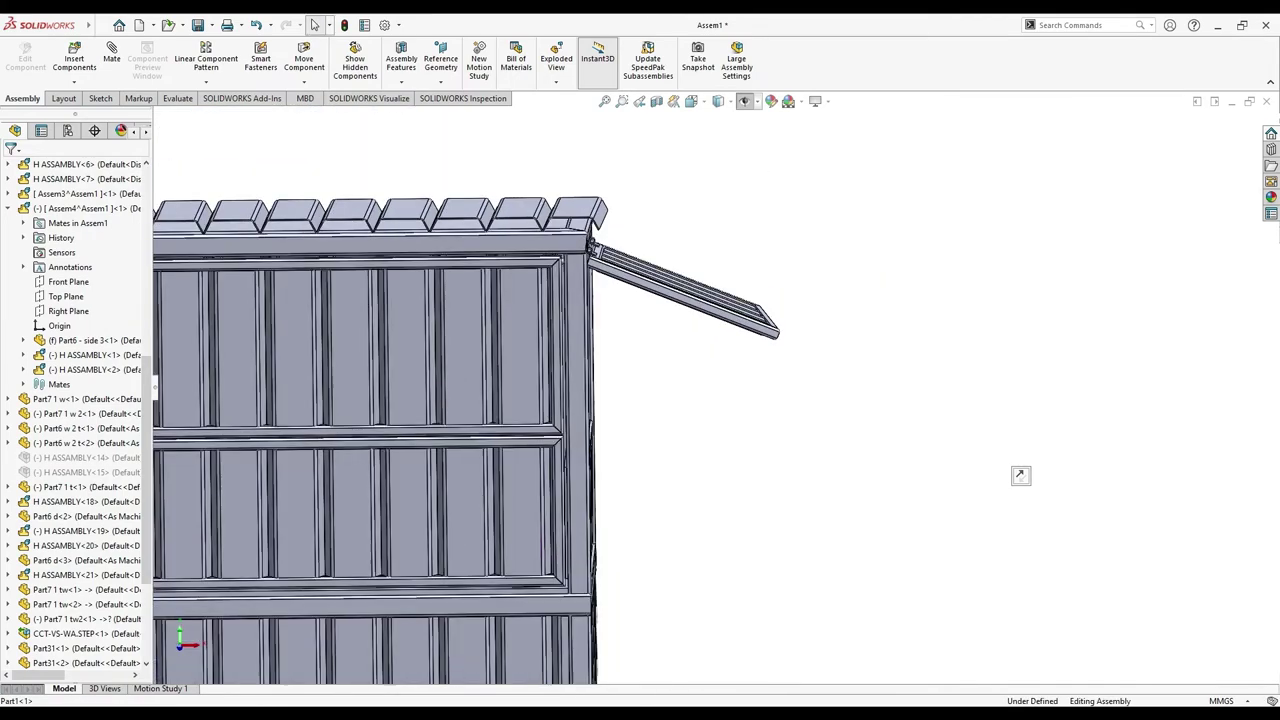
key(ctrl+7)
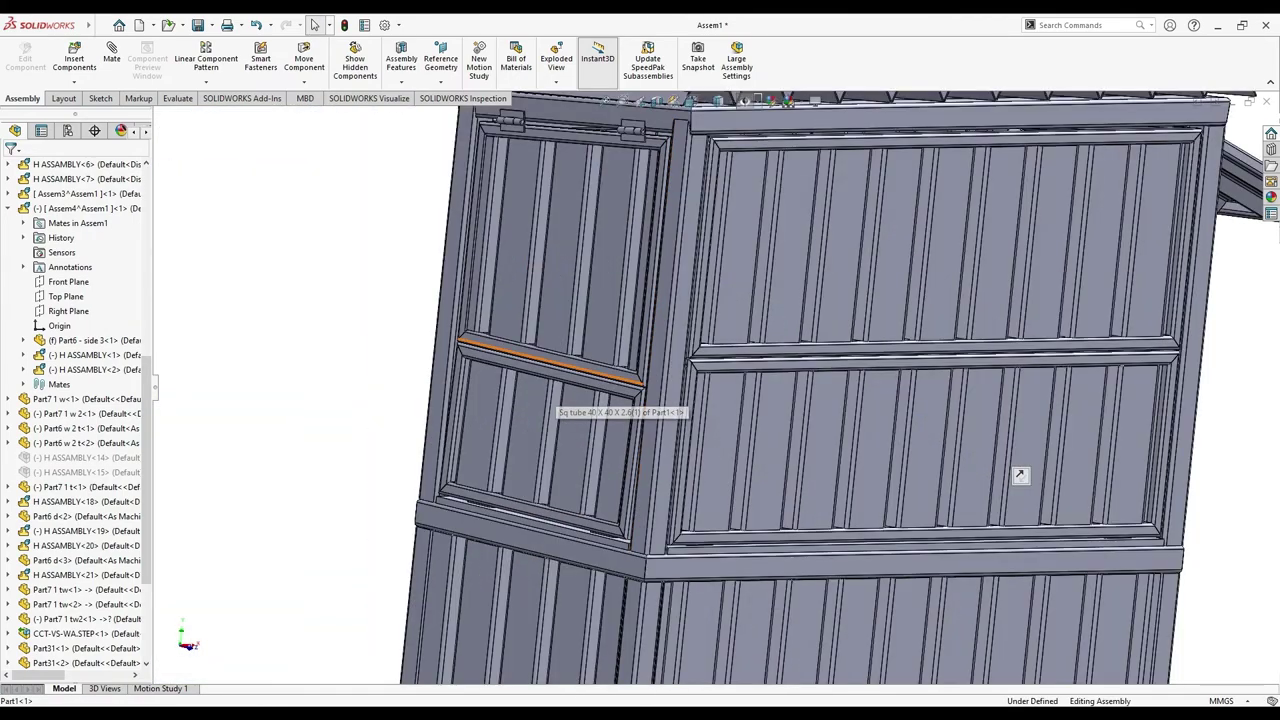
Drag the side flap Part6 - side 3 open upward to nearly horizontal and reorient the view
drag(550, 362, 390, 228)
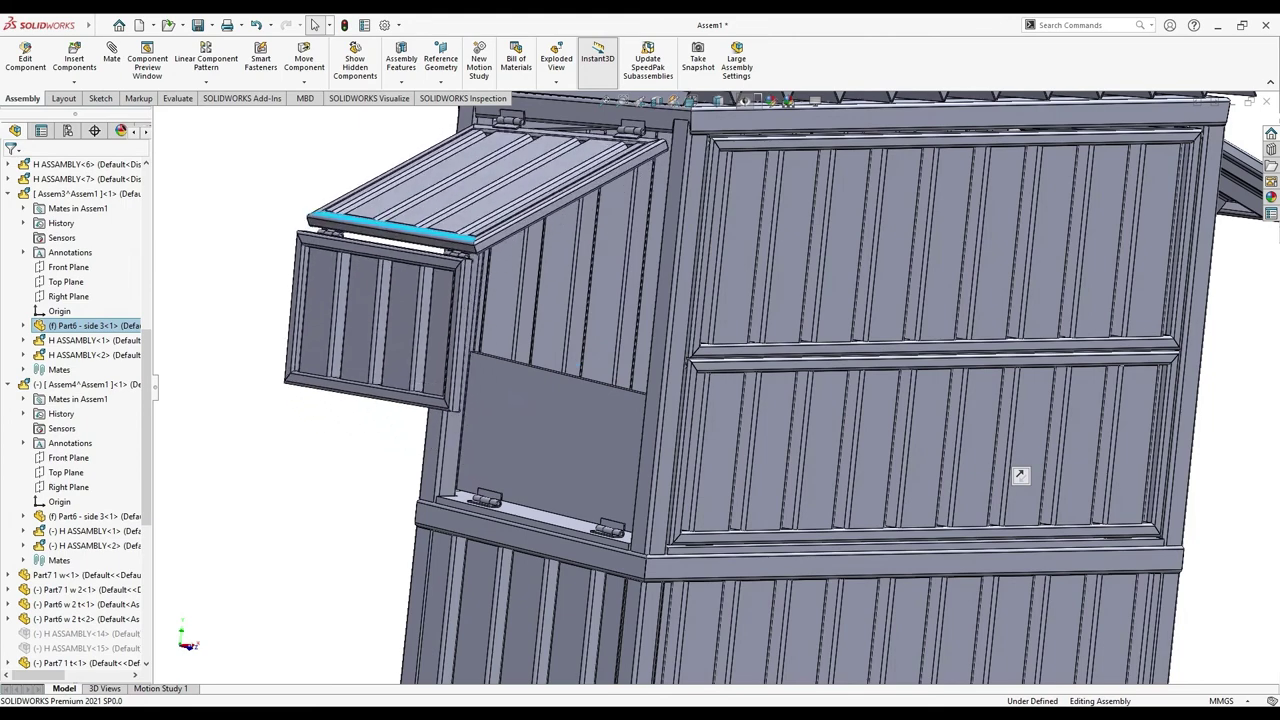
key(z)
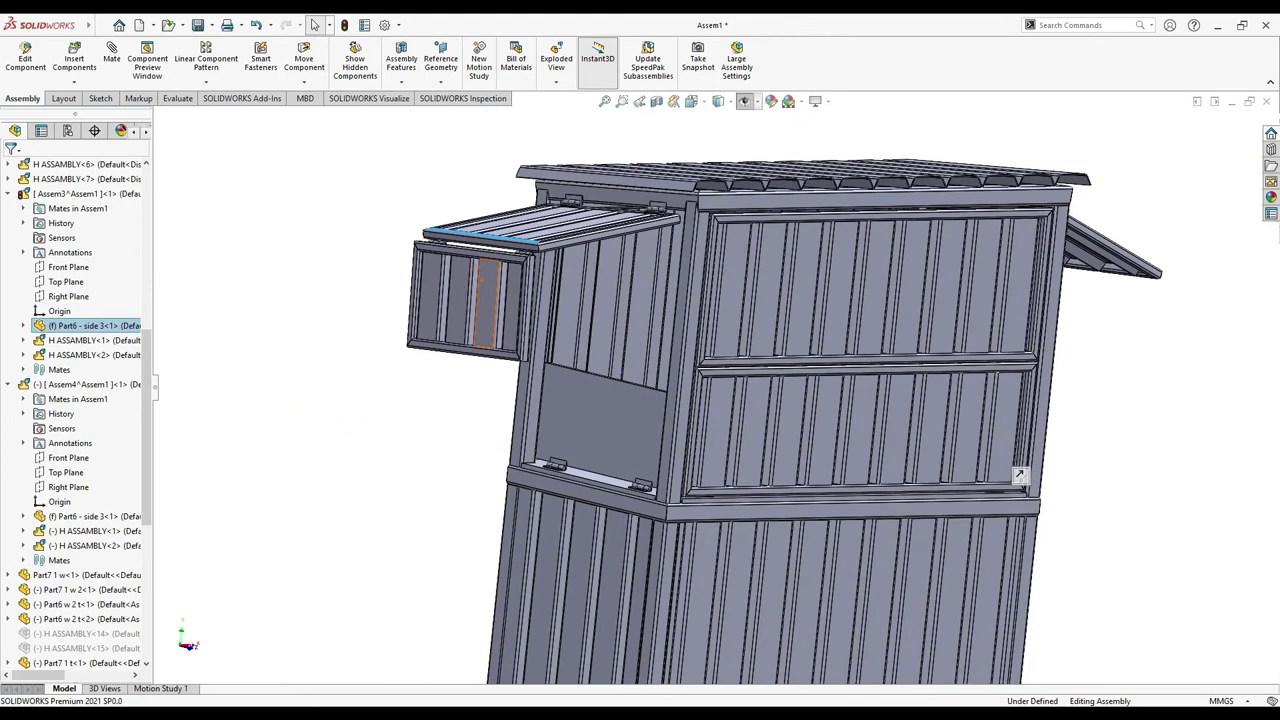
click(88, 633)
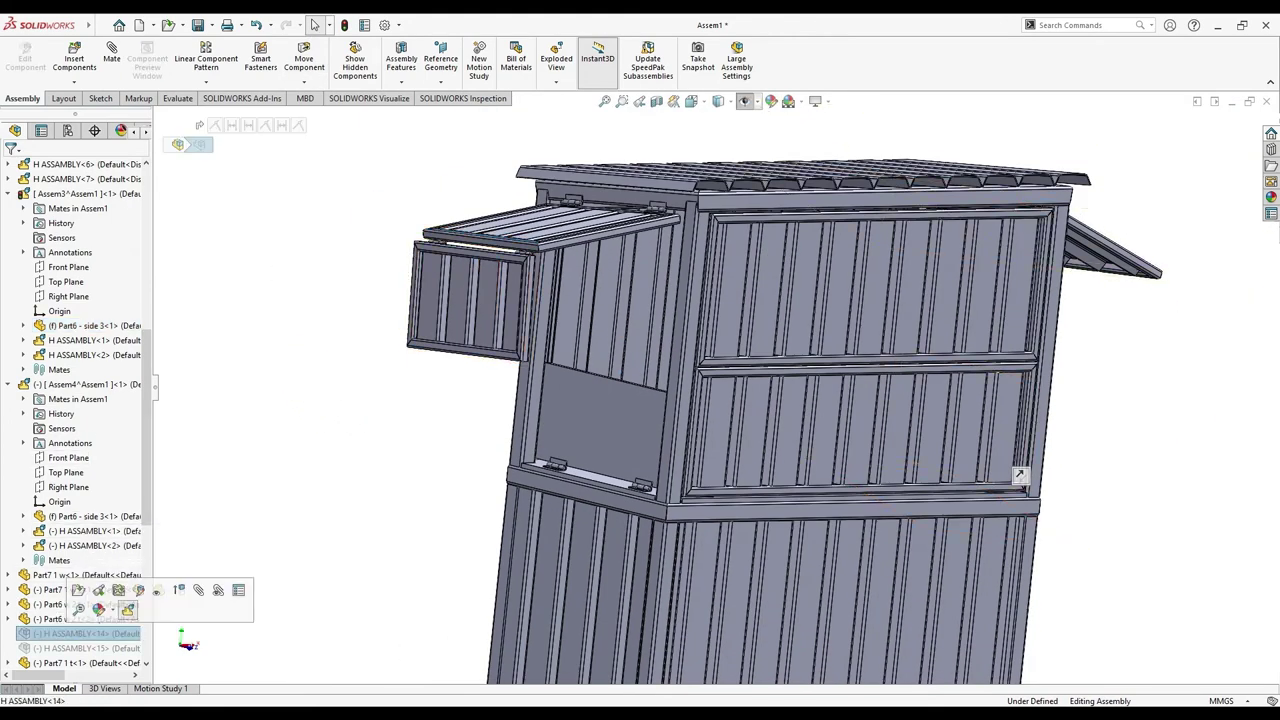
key(ctrl+7)
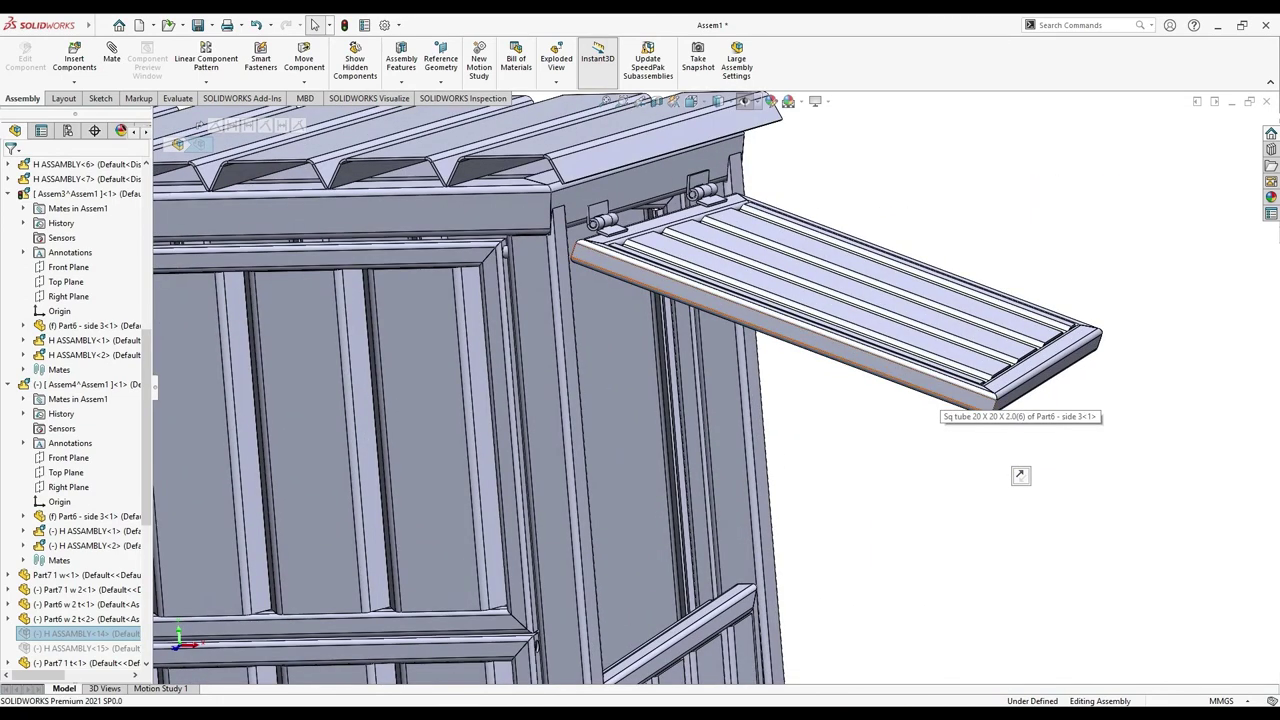
click(990, 398)
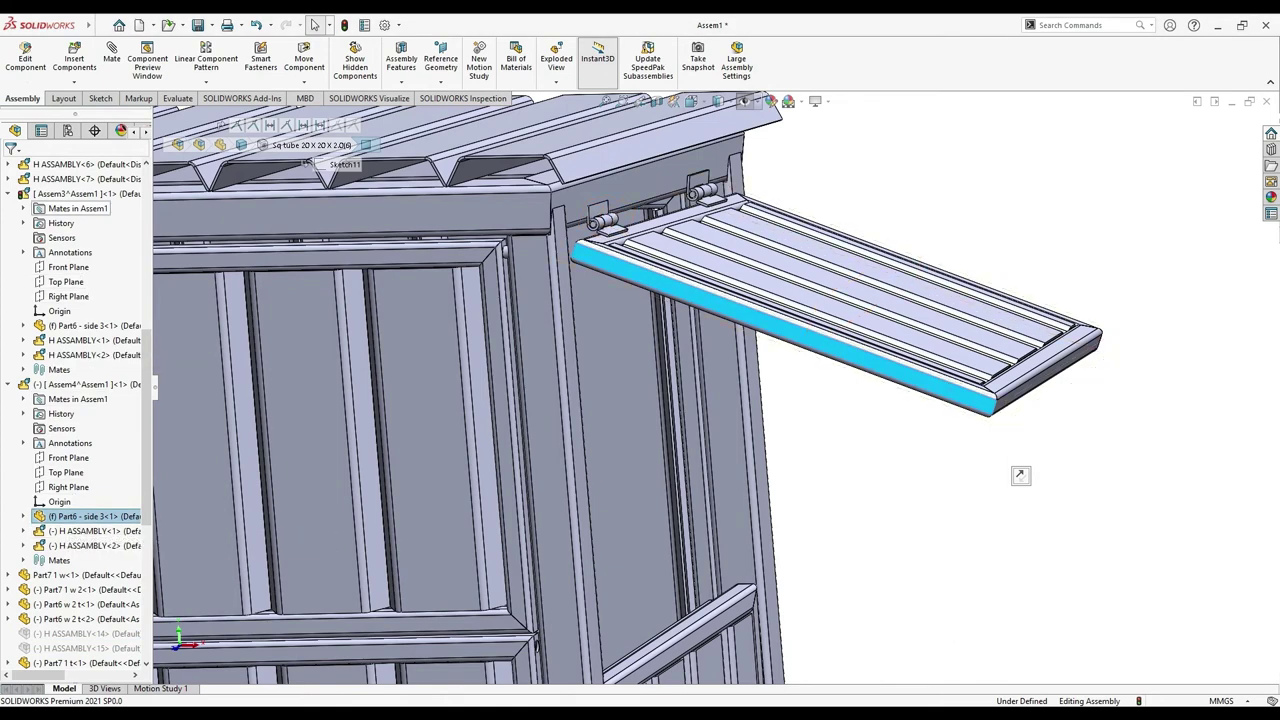
Collapse the Assem3^Assem1 tree items twice and unsuppress H ASSEMBLY<14>
click(87, 193)
scroll(80, 400, up, 1)
right_click(100, 240)
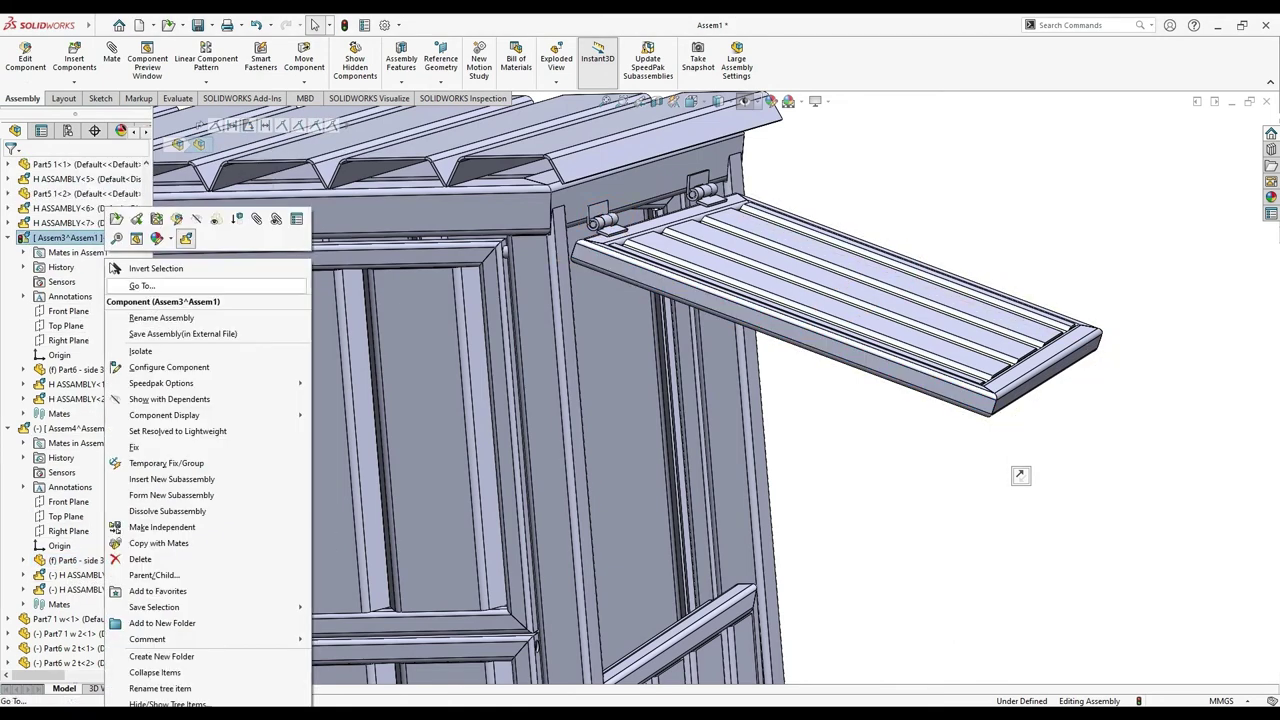
click(154, 672)
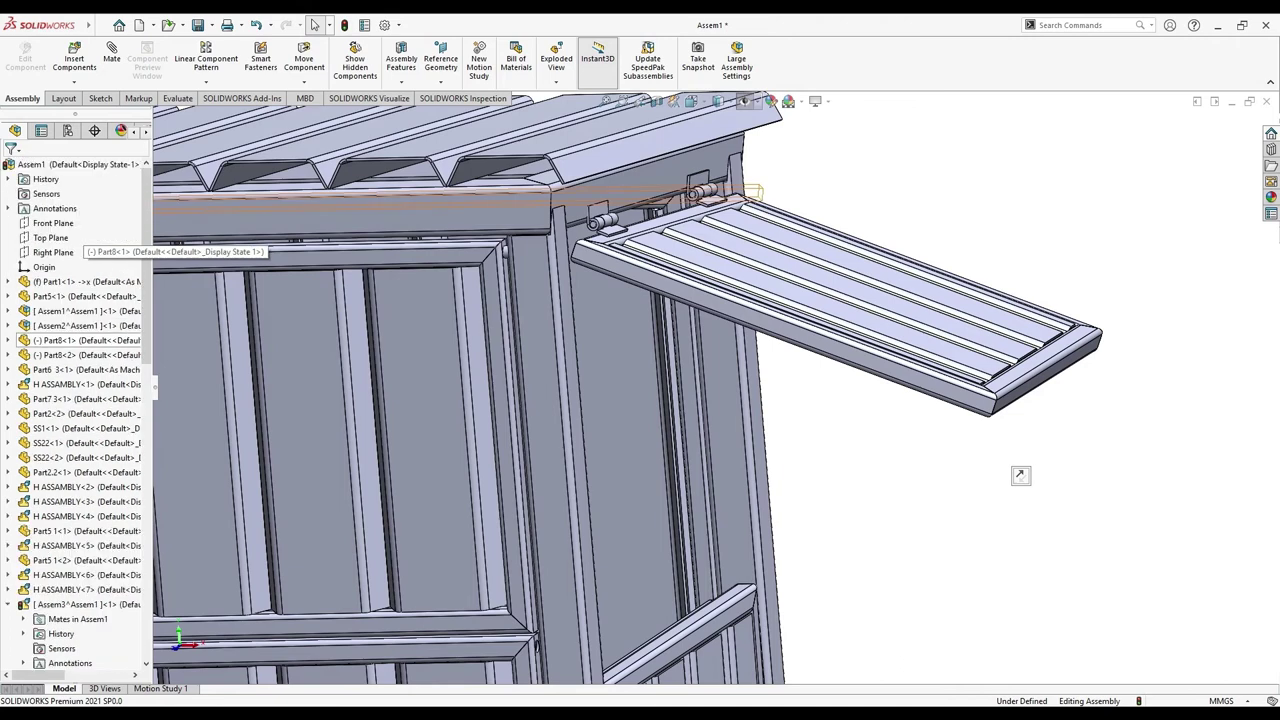
right_click(105, 215)
click(142, 229)
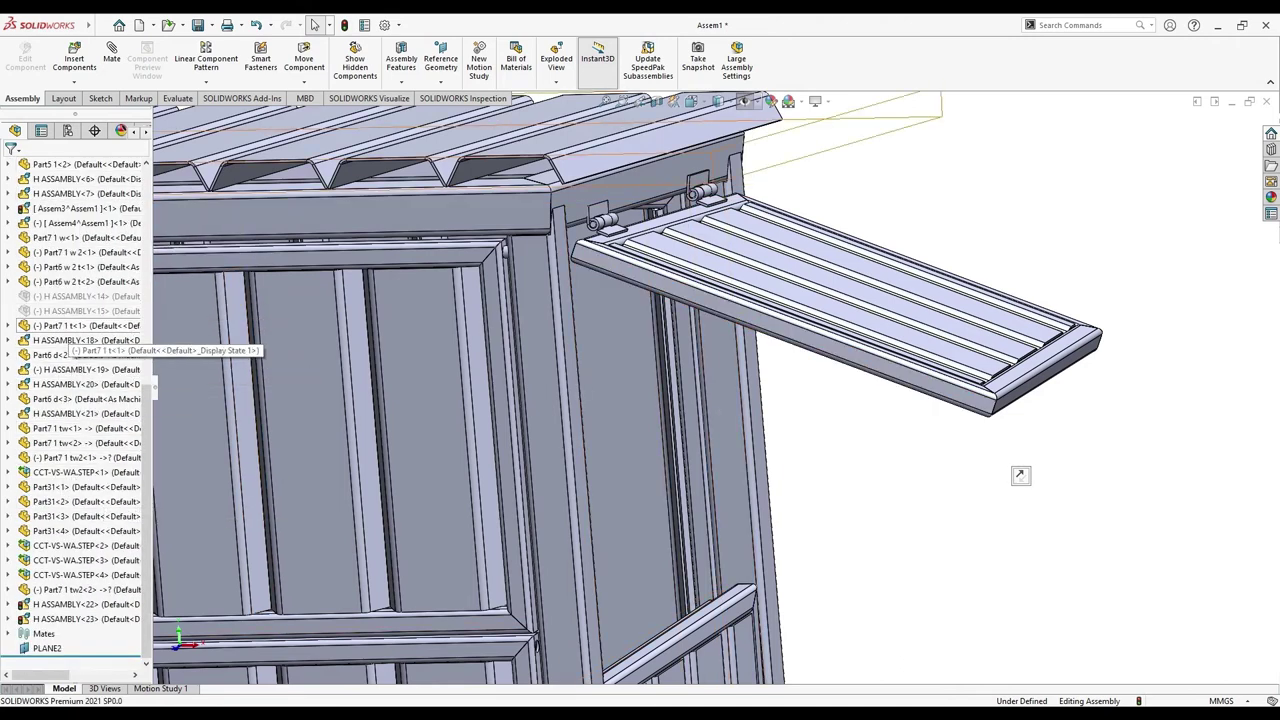
click(85, 296)
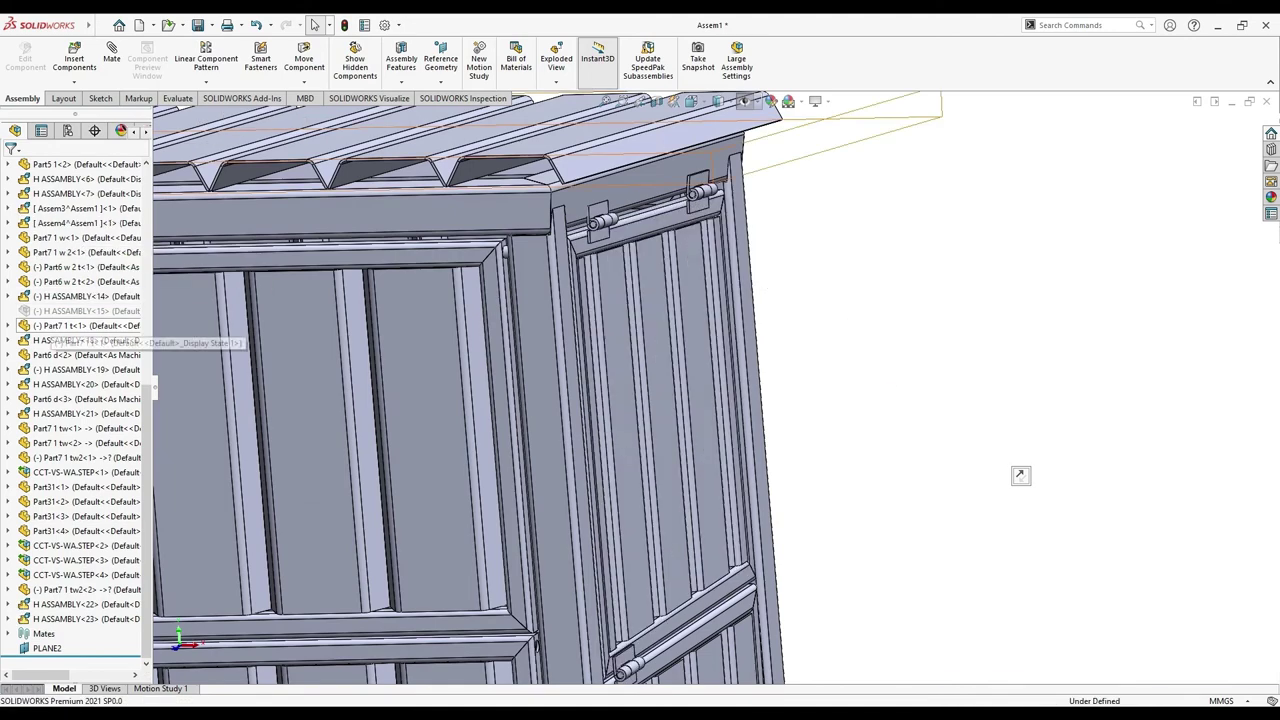
Orbit to the door front and drag the Part6 w 2 t<2> lower panel outward on its hinge
middle_drag(850, 545, 700, 540)
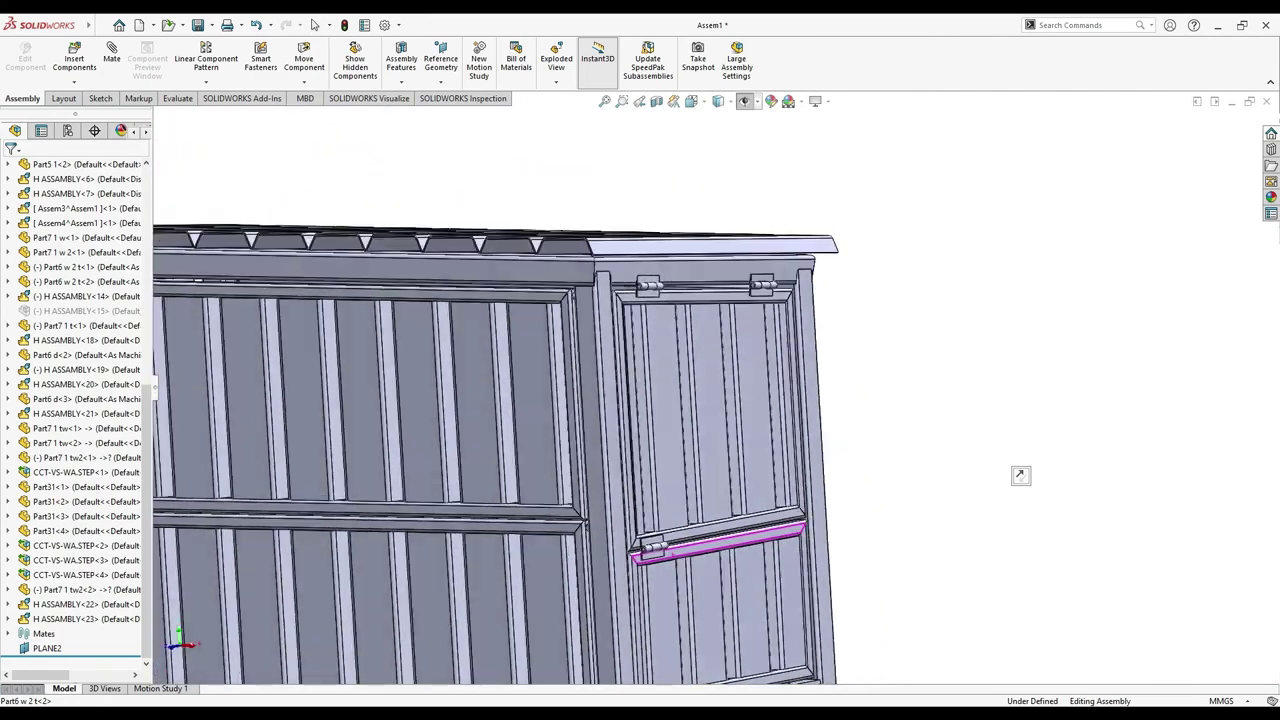
middle_drag(700, 545, 857, 531)
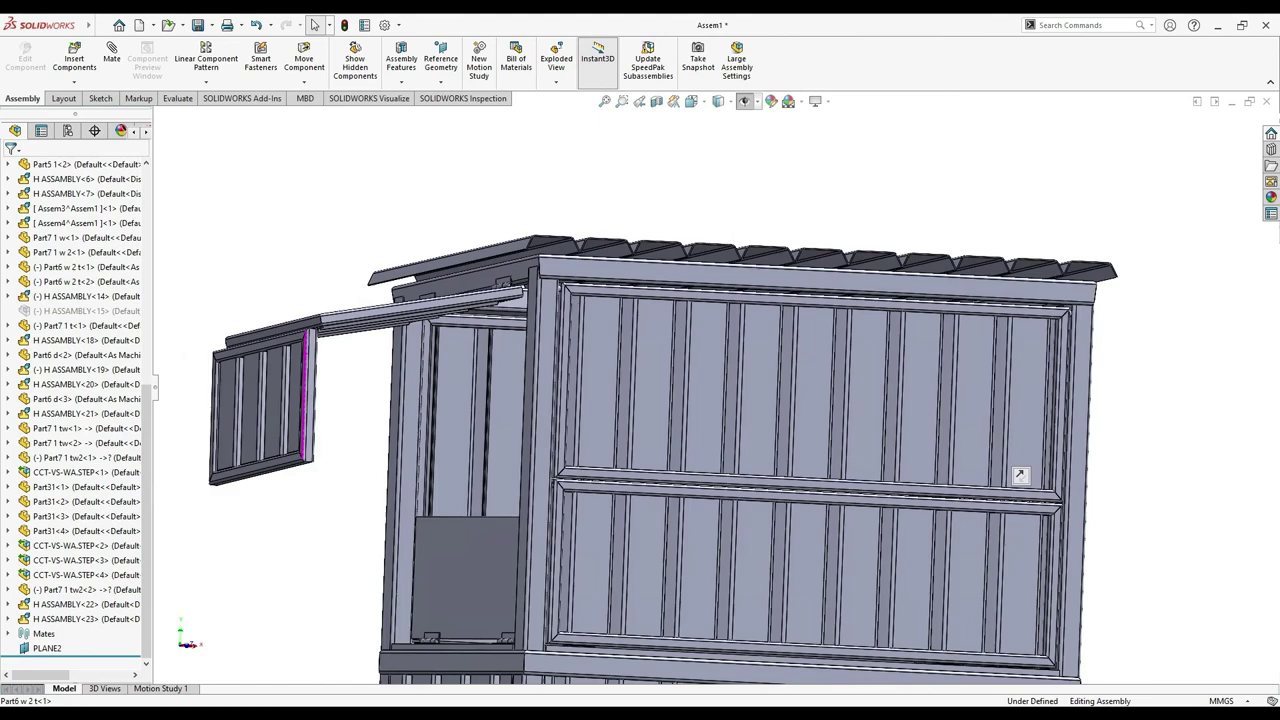
middle_drag(1020, 475, 1020, 475)
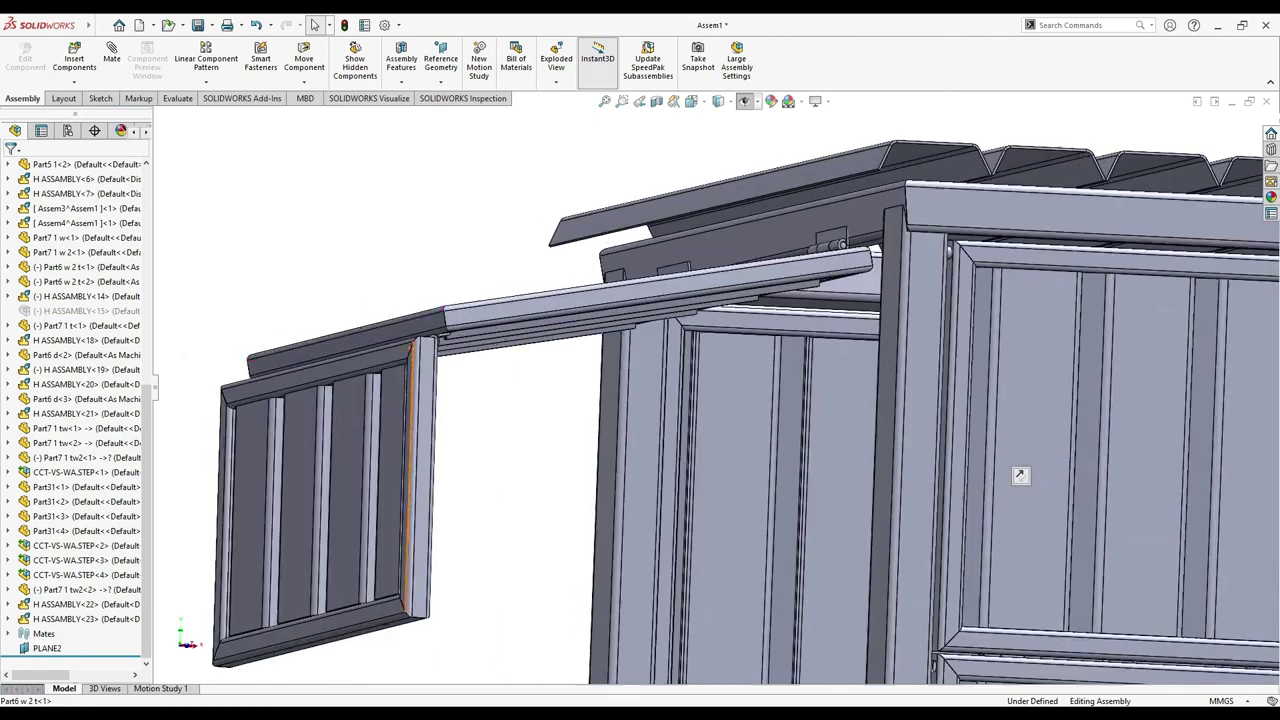
scroll(1020, 475, down, 2)
scroll(1020, 475, down, 3)
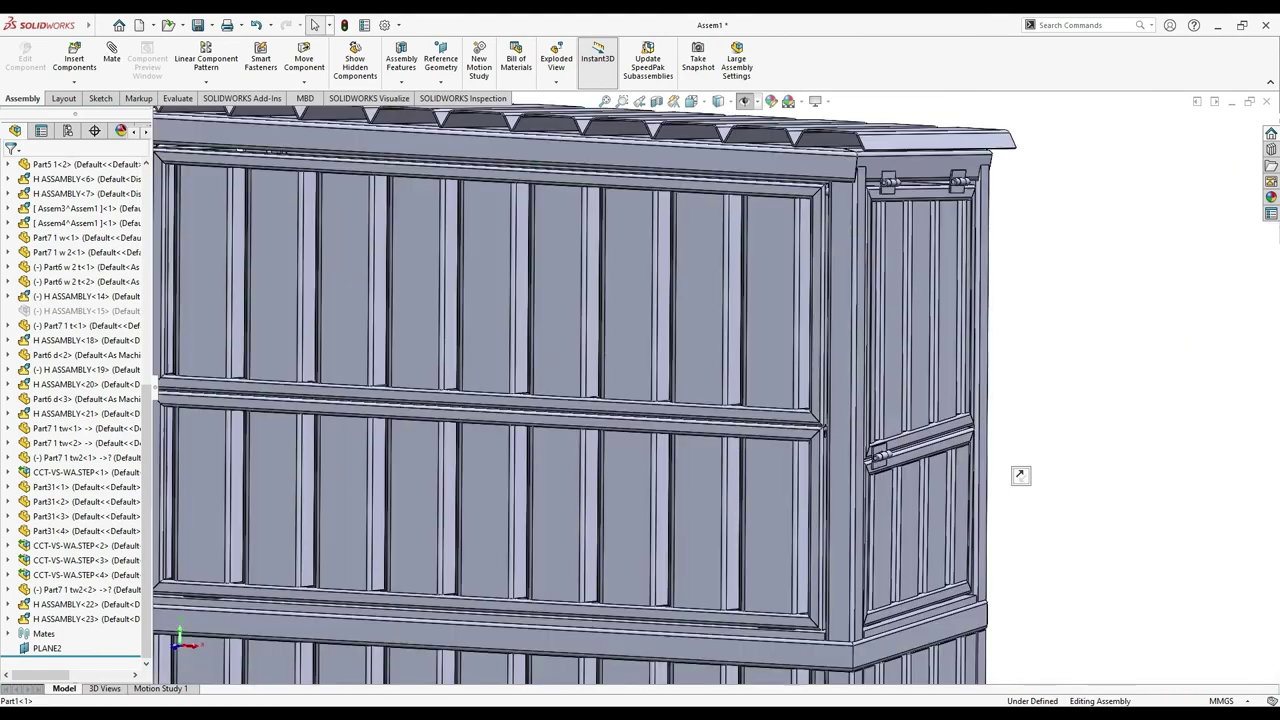
scroll(1020, 475, down, 3)
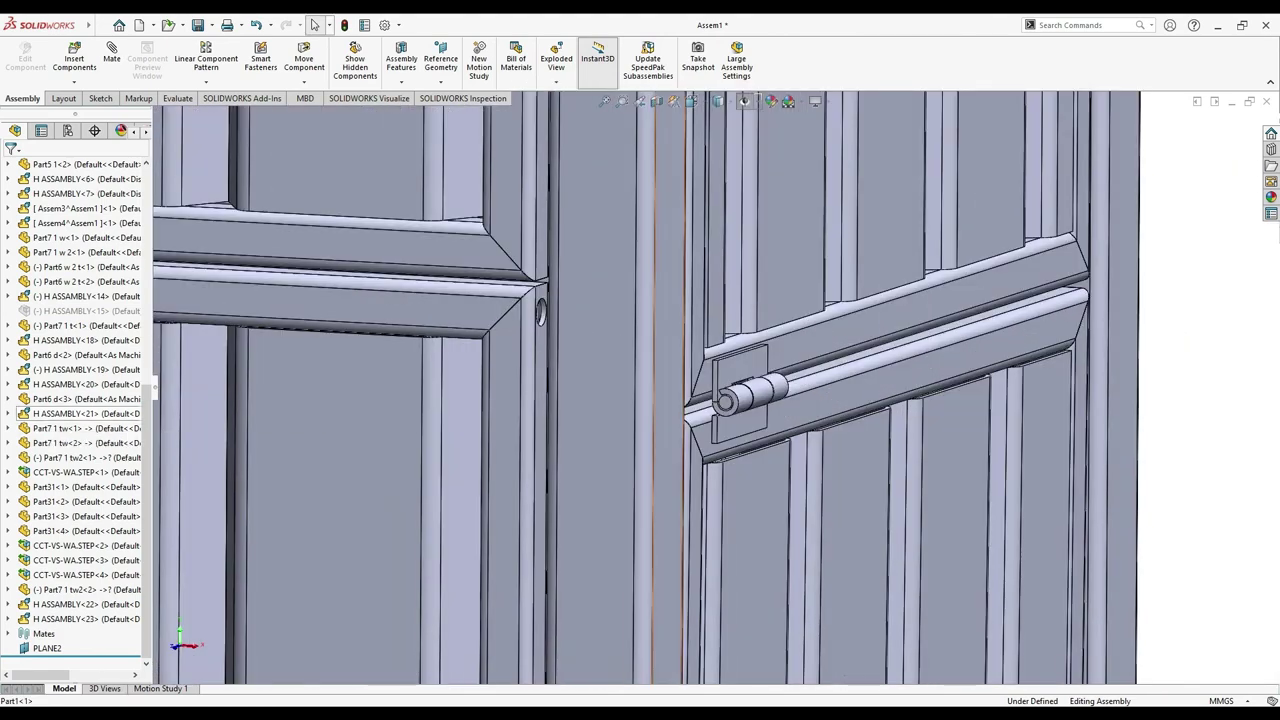
drag(900, 330, 950, 560)
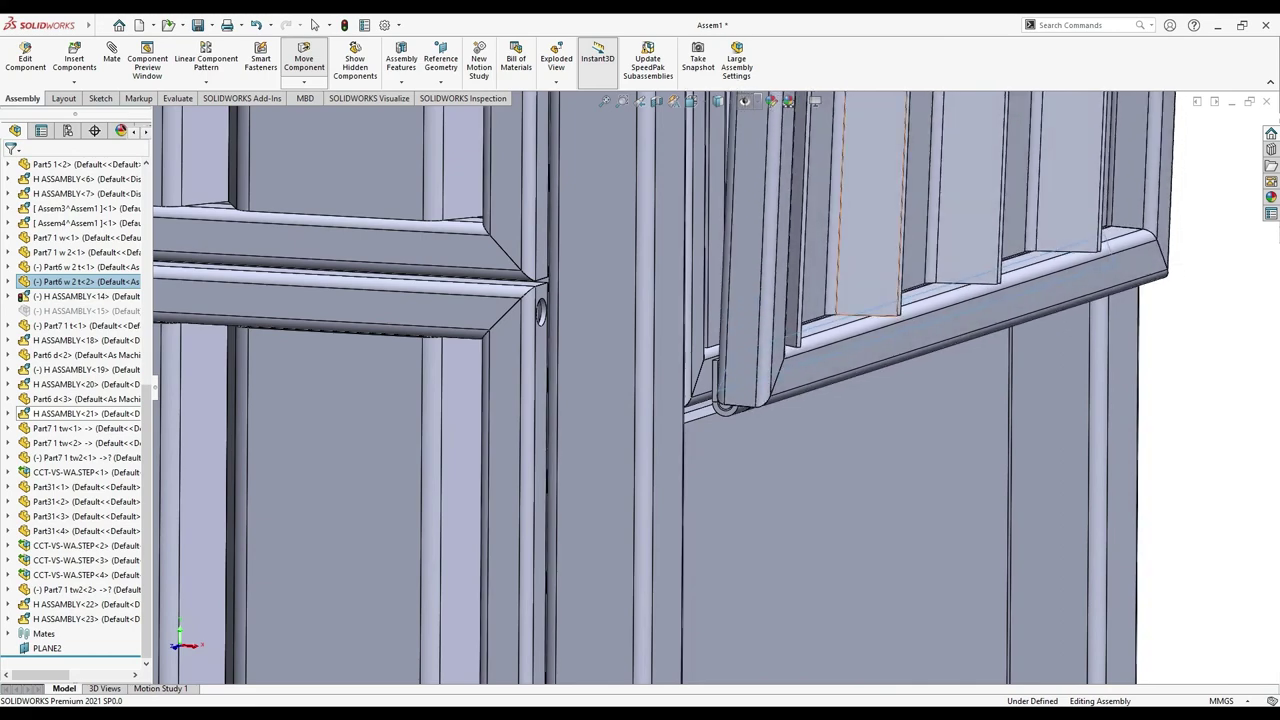
Drag the right-side window panel down about its bottom hinge until it hangs closed
scroll(450, 385, up, 5)
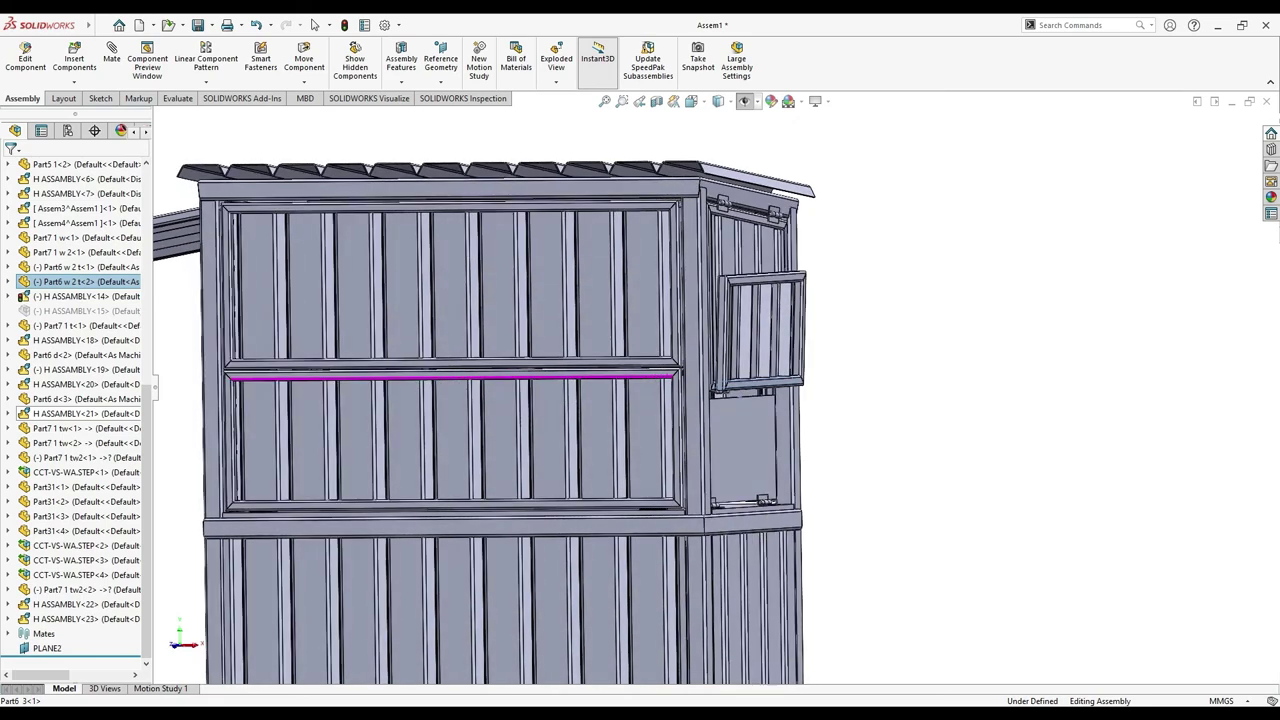
scroll(740, 330, down, 2)
scroll(735, 332, down, 2)
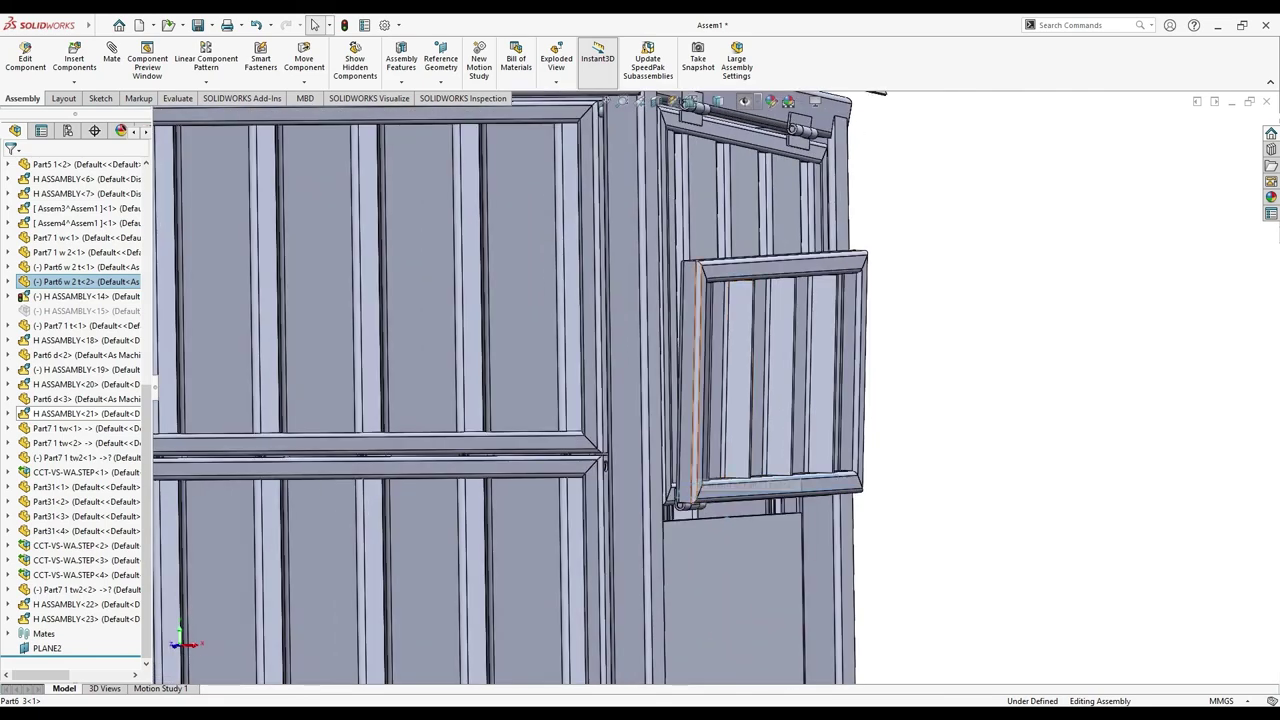
mouse_move(733, 333)
mouse_down()
mouse_move(880, 530)
mouse_move(680, 505)
mouse_up()
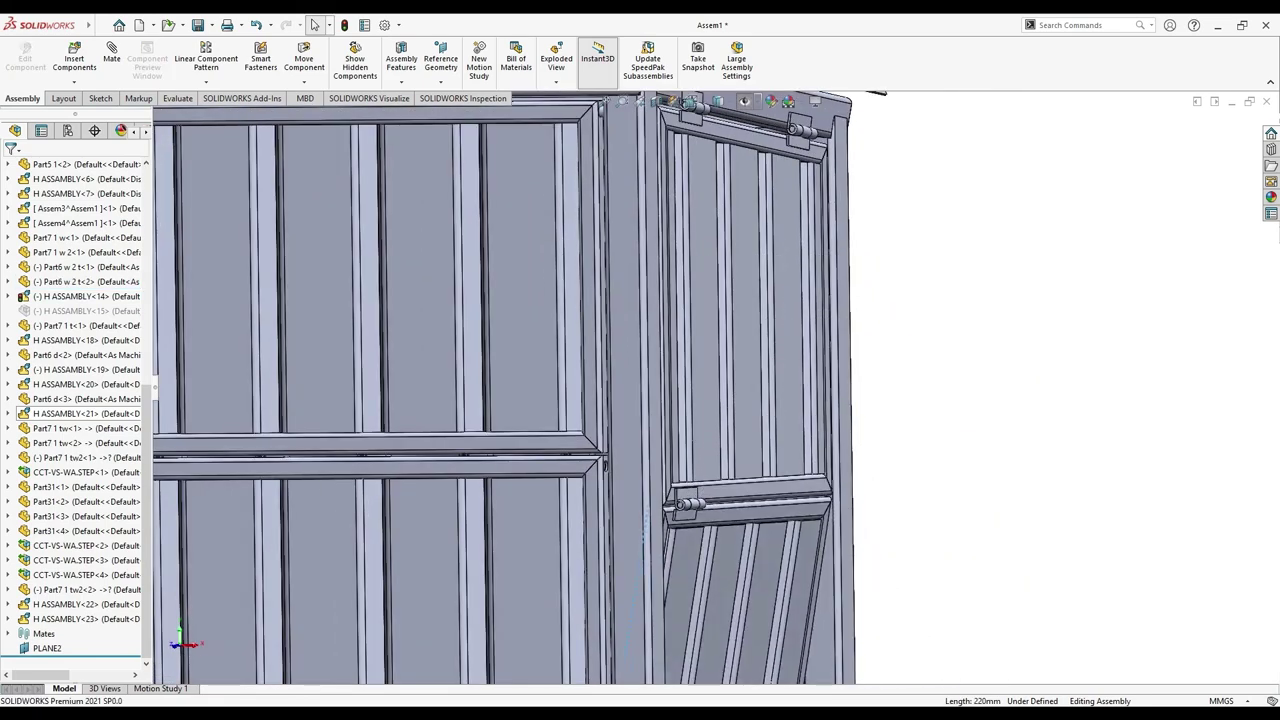
scroll(680, 505, down, 3)
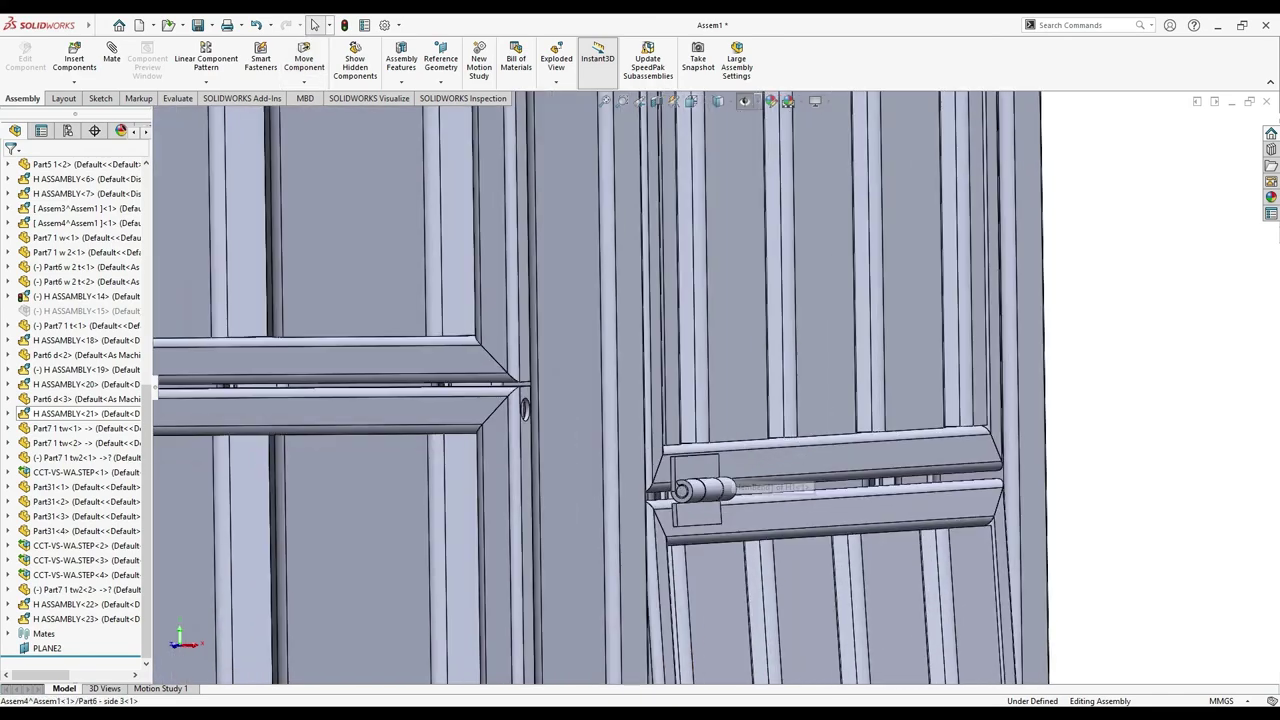
scroll(690, 470, down, 2)
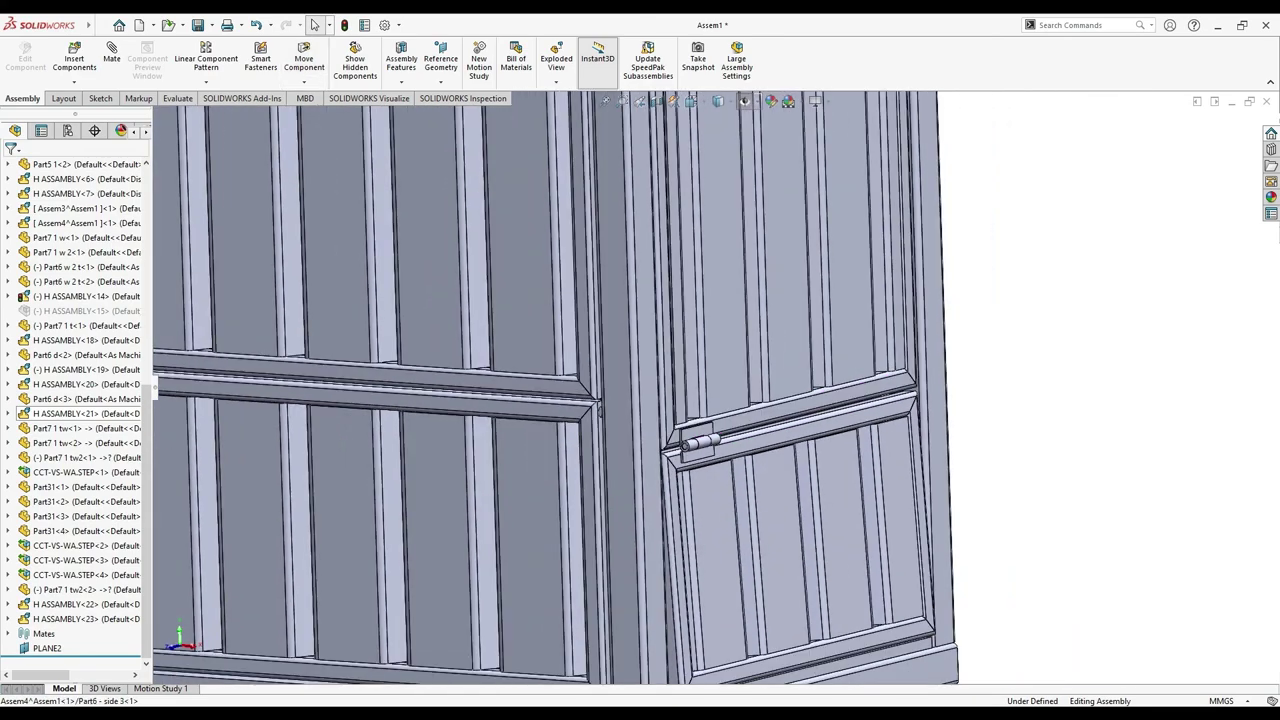